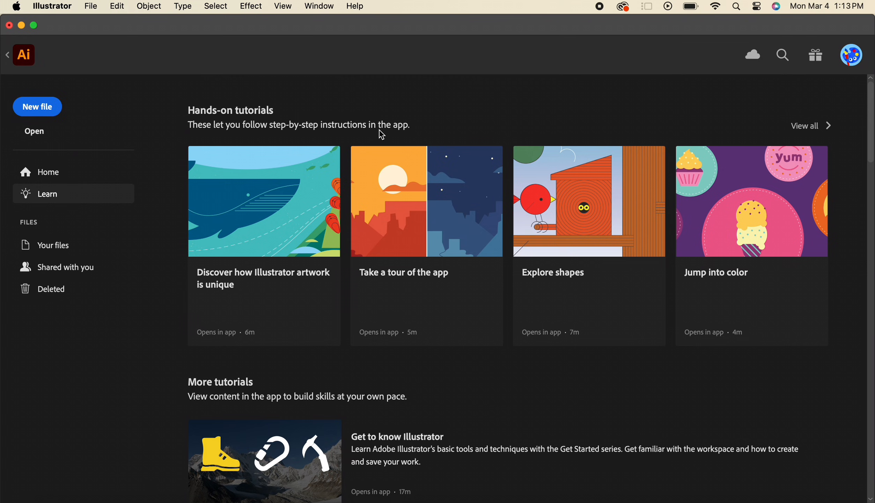
Open the existing document Ai File.ai from the clothing vectors folder
{"action": "left_click", "coordinate": [47, 106]}
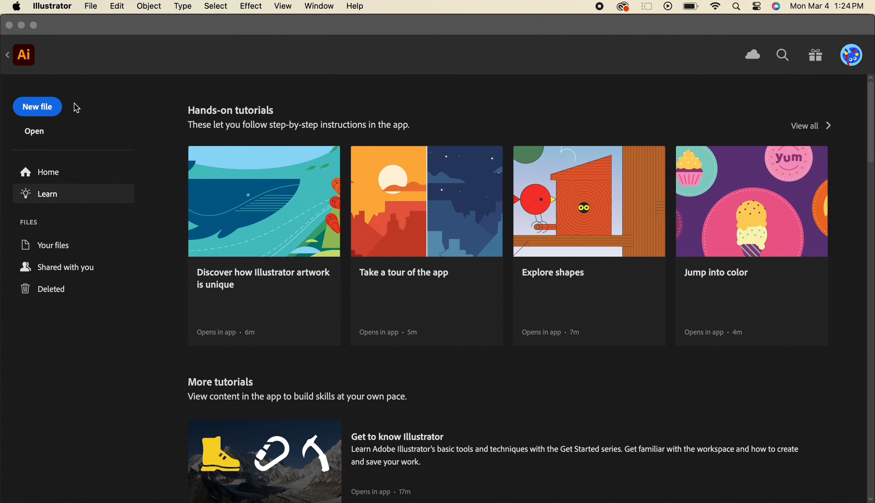
{"action": "left_click", "coordinate": [34, 136]}
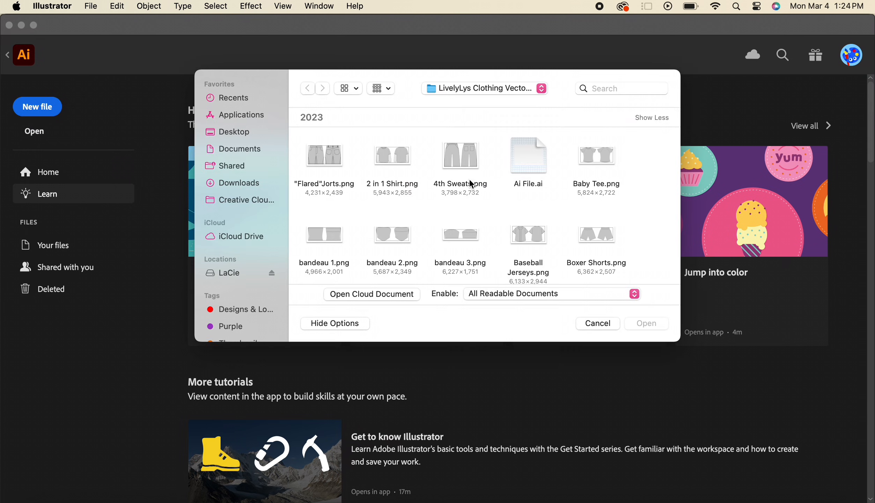
{"action": "scroll", "coordinate": [475, 170], "scroll_direction": "down", "scroll_amount": 2}
{"action": "scroll", "coordinate": [474, 169], "scroll_direction": "down", "scroll_amount": 4}
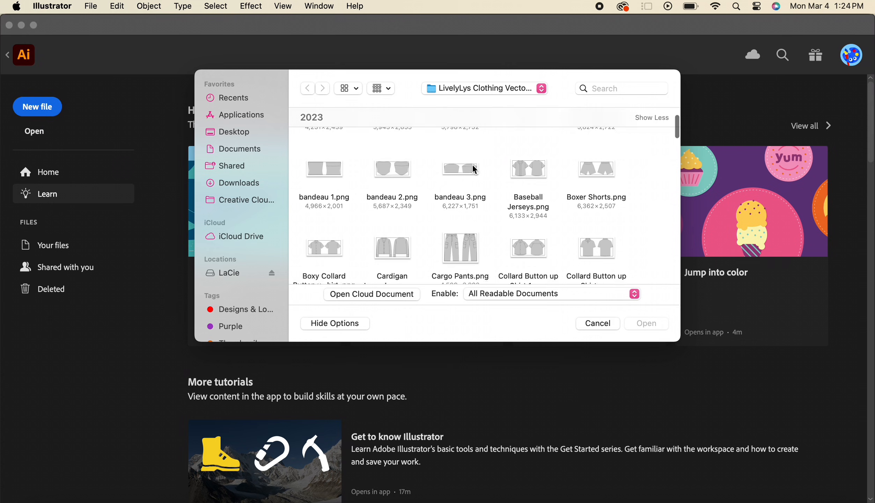
{"action": "scroll", "coordinate": [474, 169], "scroll_direction": "up", "scroll_amount": 5}
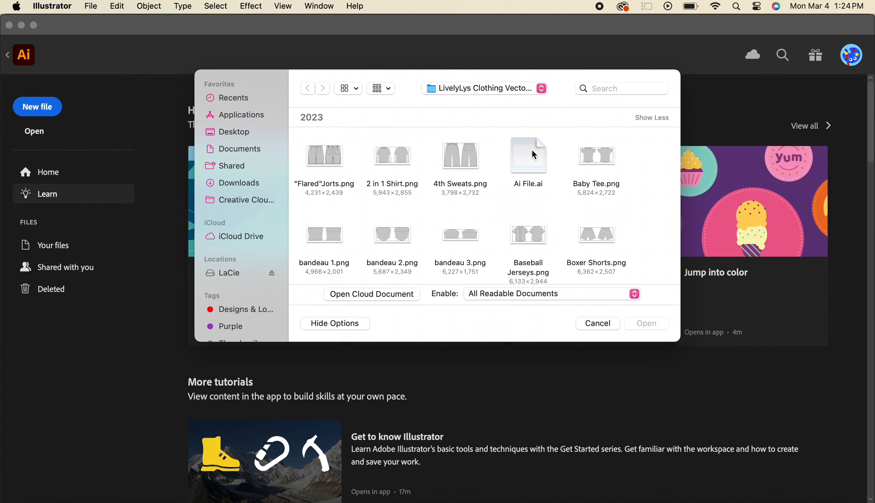
{"action": "double_click", "coordinate": [533, 154]}
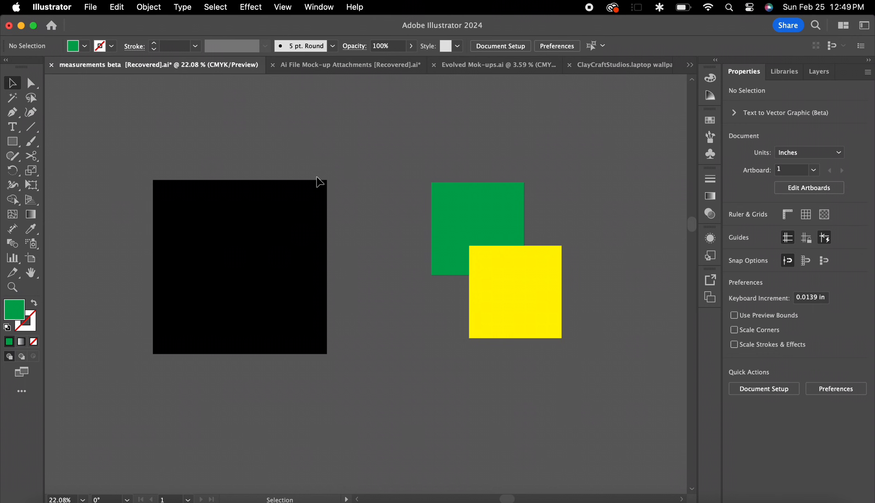
Reposition the black square and the green-and-yellow group with the Selection tool, then rotate and resize the black square
{"action": "mouse_move", "coordinate": [278, 268]}
{"action": "left_mouse_down"}
{"action": "mouse_move", "coordinate": [240, 260]}
{"action": "mouse_move", "coordinate": [264, 263]}
{"action": "left_mouse_up"}
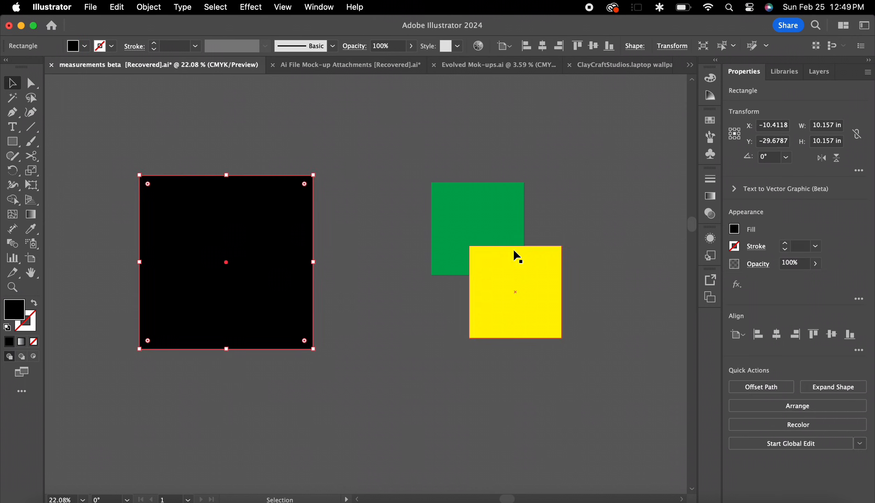
{"action": "left_click_drag", "start_coordinate": [517, 257], "coordinate": [554, 301]}
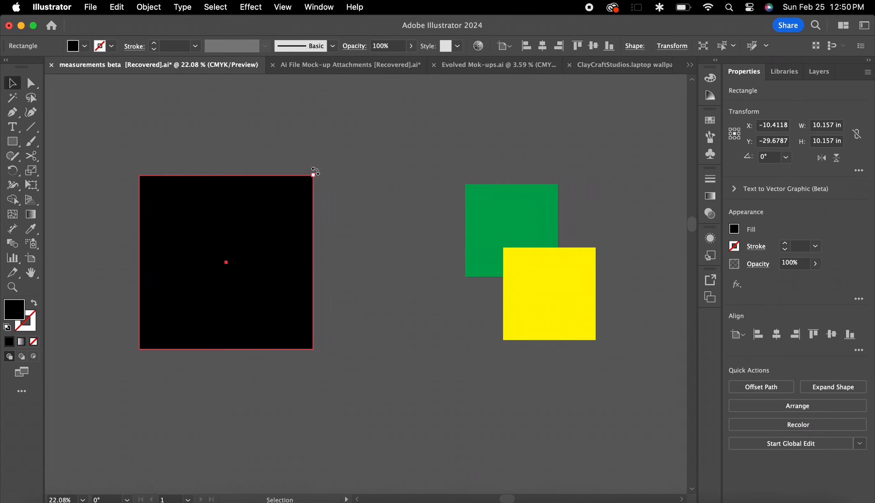
{"action": "left_click_drag", "start_coordinate": [316, 172], "coordinate": [276, 205]}
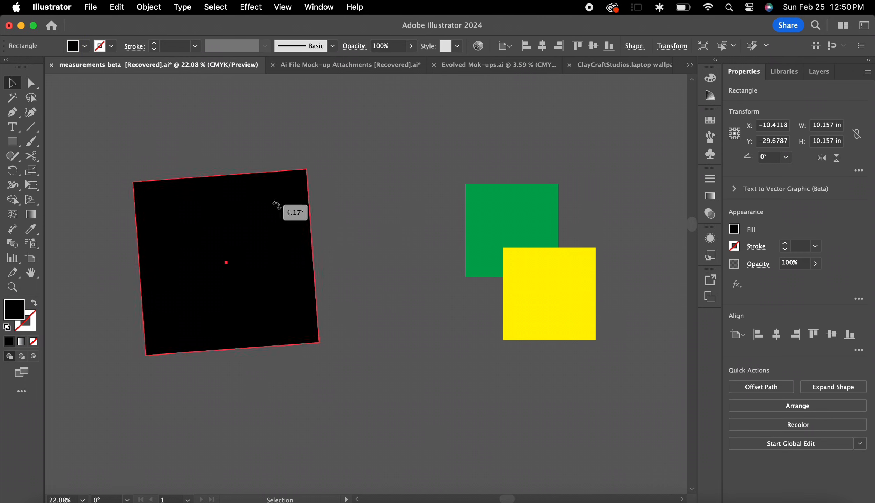
{"action": "left_click_drag", "start_coordinate": [313, 175], "coordinate": [410, 152]}
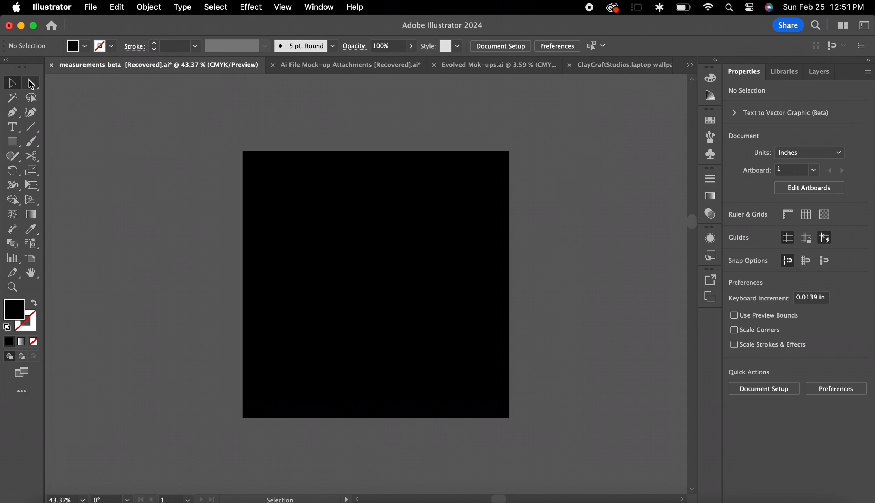
Try rounding all corners of the black square with its live corner widget
{"action": "left_click", "coordinate": [414, 202]}
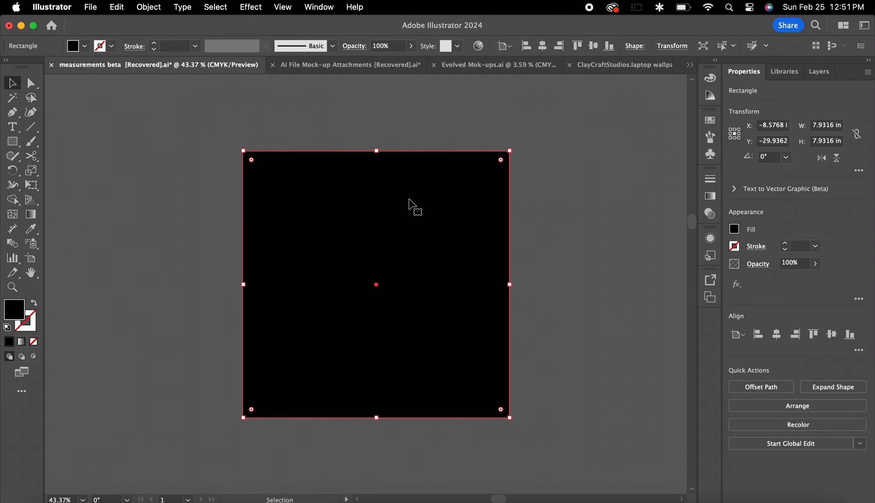
{"action": "left_click_drag", "start_coordinate": [251, 161], "coordinate": [138, 128]}
{"action": "left_click", "coordinate": [252, 161]}
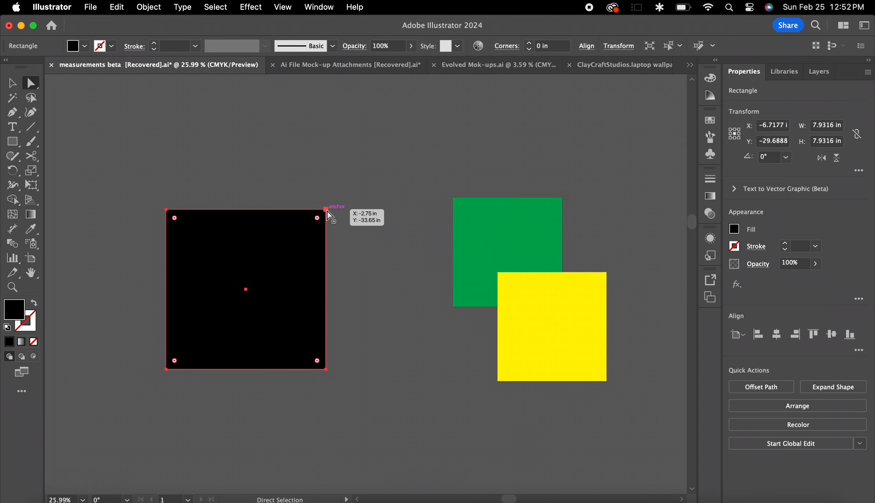
Round only the upper-right corner of the black square with Direct Selection to a radius of about 3.2 in
{"action": "left_click", "coordinate": [327, 211]}
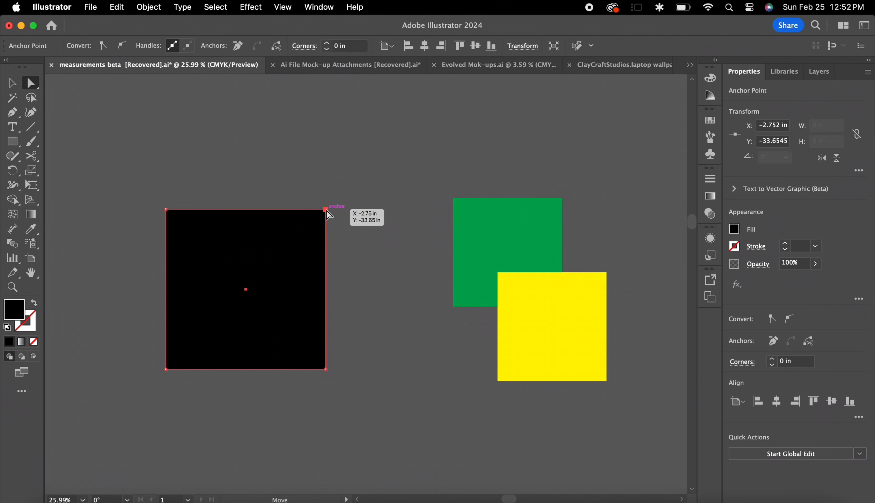
{"action": "left_click_drag", "start_coordinate": [328, 213], "coordinate": [418, 141]}
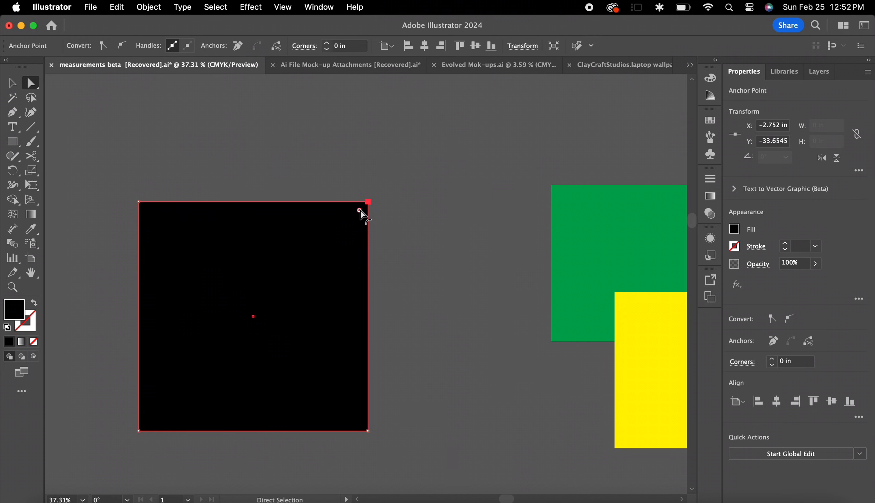
{"action": "left_click_drag", "start_coordinate": [360, 211], "coordinate": [286, 293]}
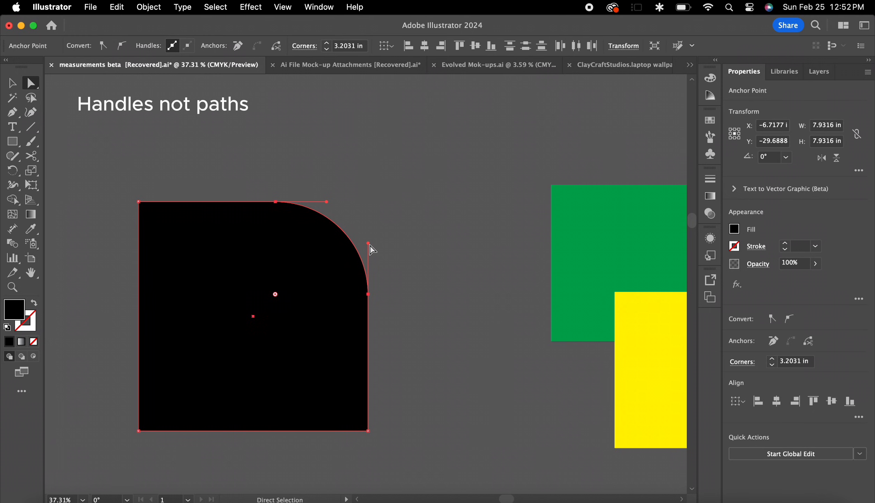
Reshape the rounded corner into an inward curve by pulling its upper handle toward the black shape's lower-left corner, then deselect it
{"action": "left_click_drag", "start_coordinate": [326, 202], "coordinate": [152, 421]}
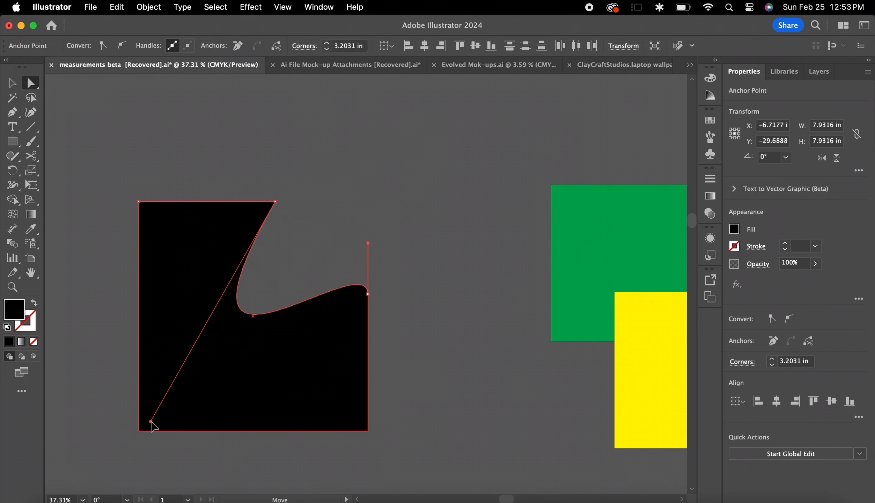
{"action": "left_click", "coordinate": [527, 168]}
{"action": "scroll", "coordinate": [527, 168], "scroll_direction": "down", "scroll_amount": 3}
{"action": "key", "text": "v"}
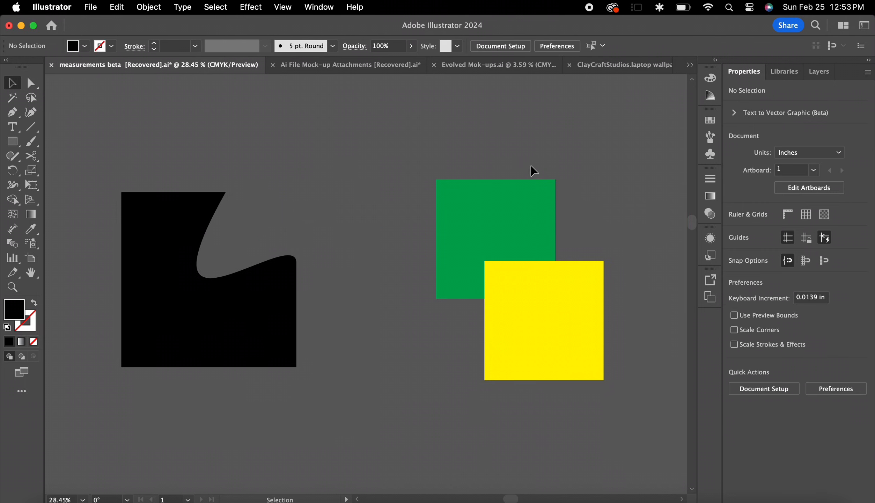
Move the green-and-yellow group as a unit, then shift only the green square within it using Direct Selection
{"action": "left_click_drag", "start_coordinate": [539, 238], "coordinate": [516, 220]}
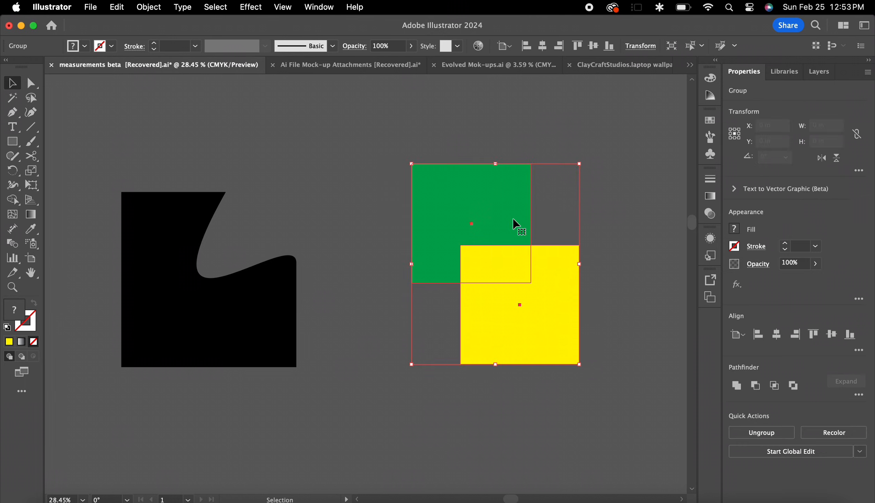
{"action": "left_click", "coordinate": [580, 202]}
{"action": "key", "text": "a"}
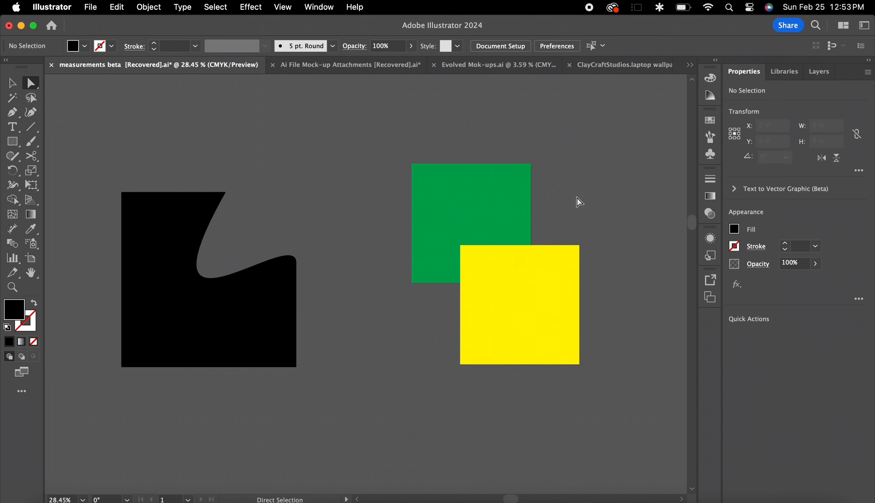
{"action": "mouse_move", "coordinate": [514, 212]}
{"action": "left_mouse_down"}
{"action": "mouse_move", "coordinate": [513, 164]}
{"action": "mouse_move", "coordinate": [511, 204]}
{"action": "mouse_move", "coordinate": [518, 205]}
{"action": "left_mouse_up"}
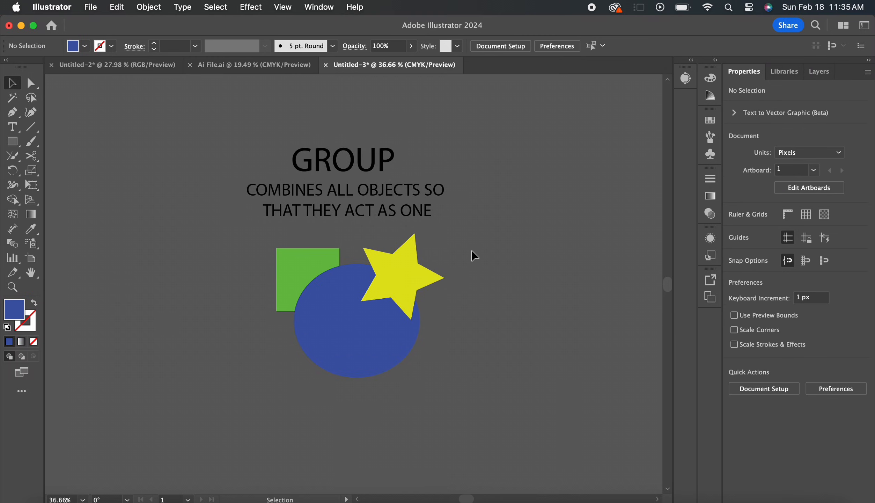
Move the grouped green square, blue ellipse and yellow star slightly downward as one object
{"action": "scroll", "coordinate": [472, 250], "scroll_direction": "down", "scroll_amount": 2}
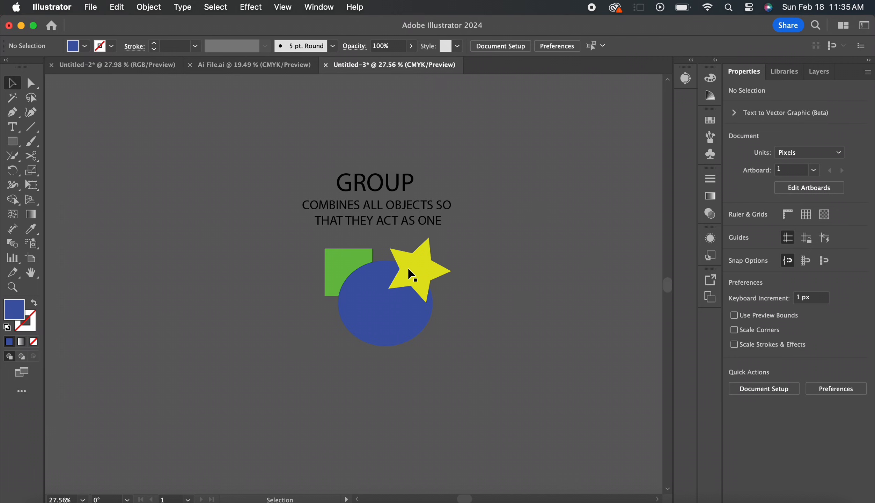
{"action": "mouse_move", "coordinate": [409, 271]}
{"action": "left_mouse_down"}
{"action": "mouse_move", "coordinate": [377, 331]}
{"action": "mouse_move", "coordinate": [422, 316]}
{"action": "mouse_move", "coordinate": [400, 292]}
{"action": "mouse_move", "coordinate": [401, 275]}
{"action": "left_mouse_up"}
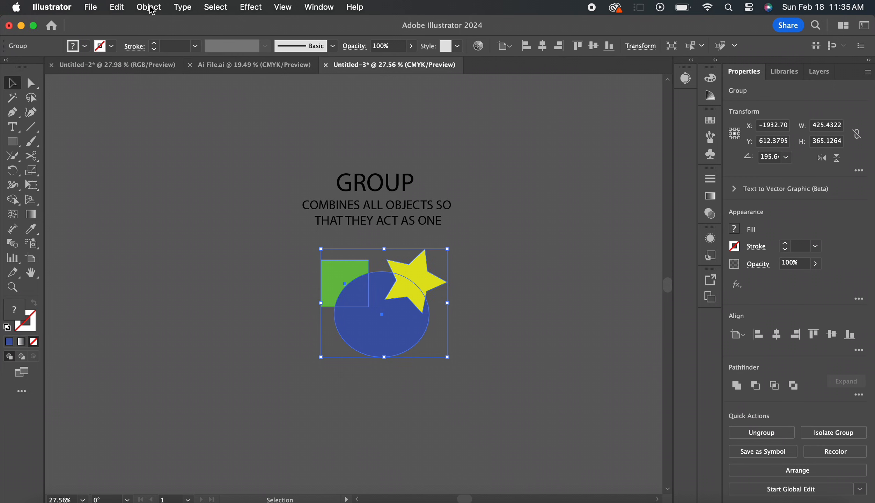
{"action": "left_click", "coordinate": [150, 8]}
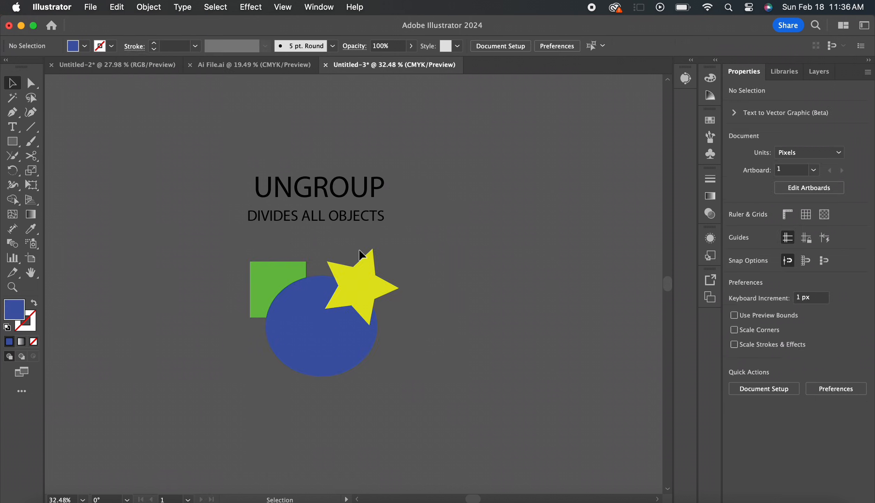
Move the ungrouped yellow star and blue ellipse separately by small amounts
{"action": "scroll", "coordinate": [401, 280], "scroll_direction": "left", "scroll_amount": 3}
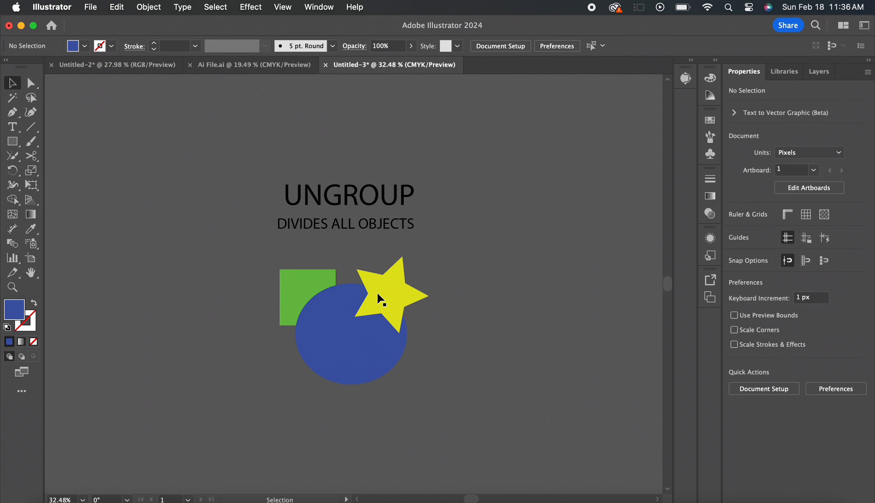
{"action": "mouse_move", "coordinate": [385, 296]}
{"action": "left_mouse_down"}
{"action": "mouse_move", "coordinate": [404, 287]}
{"action": "mouse_move", "coordinate": [433, 298]}
{"action": "mouse_move", "coordinate": [401, 291]}
{"action": "left_mouse_up"}
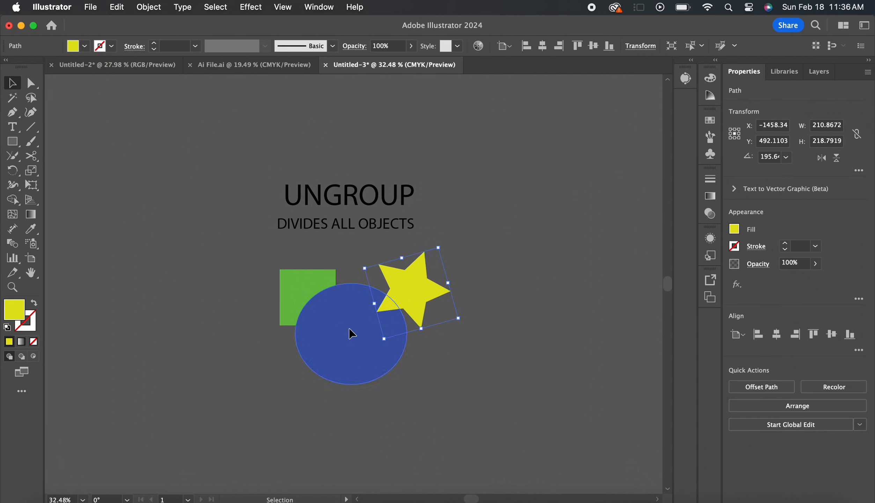
{"action": "mouse_move", "coordinate": [348, 328]}
{"action": "left_mouse_down"}
{"action": "mouse_move", "coordinate": [358, 328]}
{"action": "mouse_move", "coordinate": [356, 320]}
{"action": "left_mouse_up"}
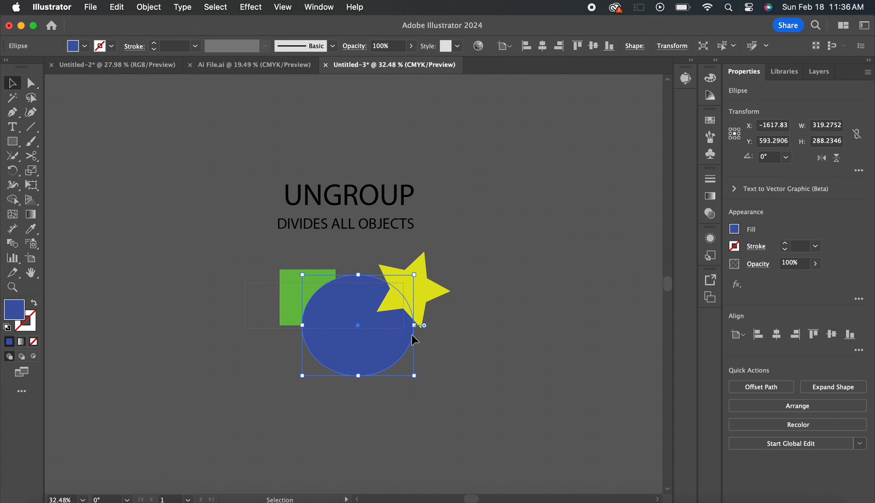
Group the green square, blue ellipse and yellow star, then move the new group slightly
{"action": "key", "text": "super+a"}
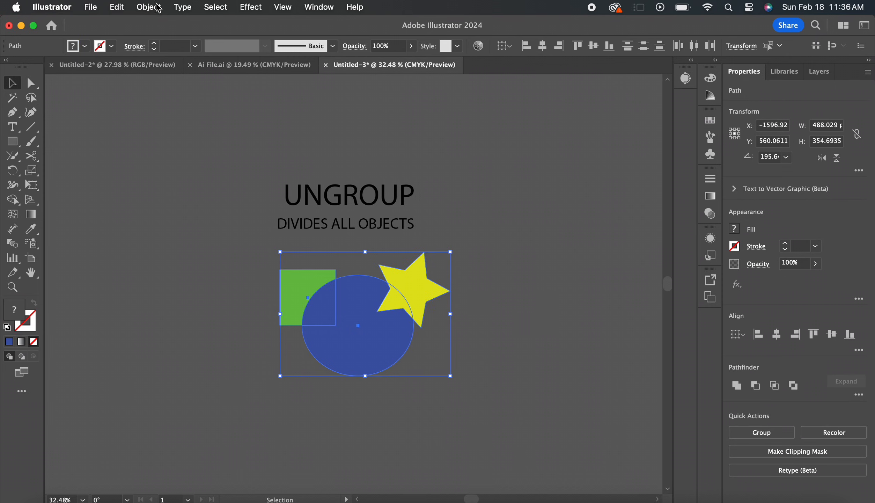
{"action": "left_click", "coordinate": [158, 8]}
{"action": "left_click", "coordinate": [198, 82]}
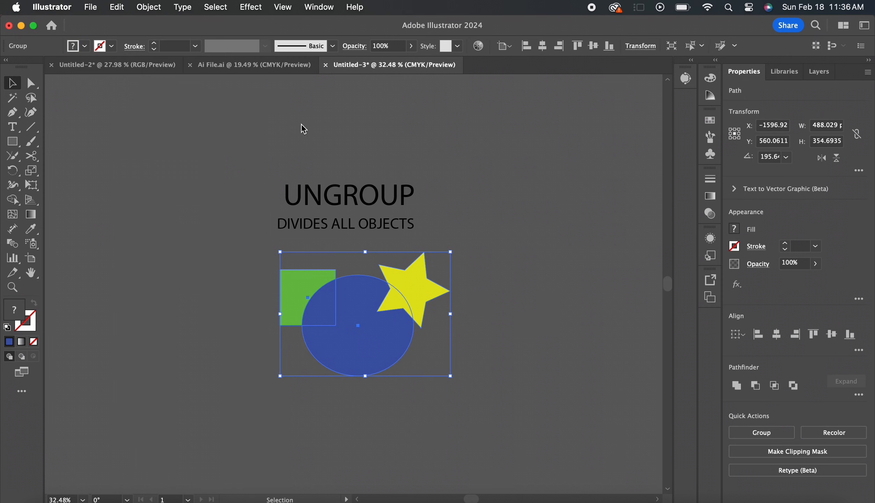
{"action": "left_click", "coordinate": [348, 248]}
{"action": "mouse_move", "coordinate": [365, 338]}
{"action": "left_mouse_down"}
{"action": "mouse_move", "coordinate": [392, 358]}
{"action": "mouse_move", "coordinate": [340, 391]}
{"action": "mouse_move", "coordinate": [360, 340]}
{"action": "mouse_move", "coordinate": [370, 346]}
{"action": "left_mouse_up"}
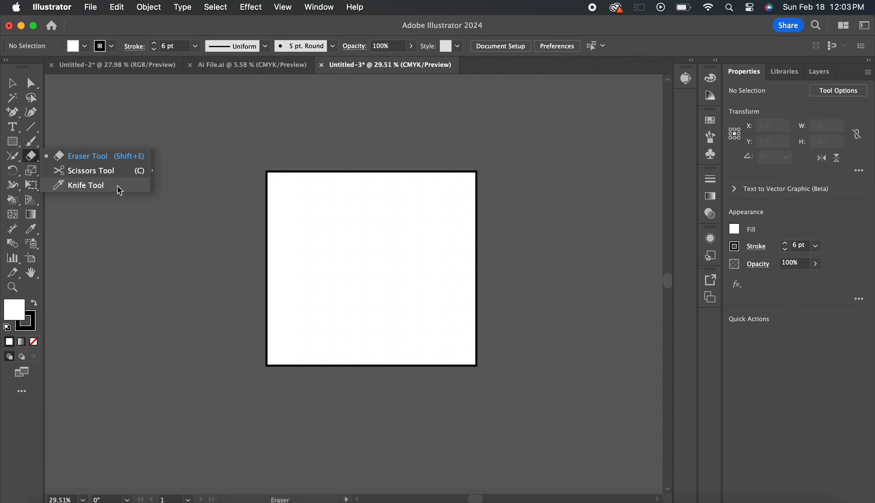
Split the outlined white rectangle with a wavy top-to-bottom Eraser stroke and move its right piece away from the left one
{"action": "left_click", "coordinate": [139, 159]}
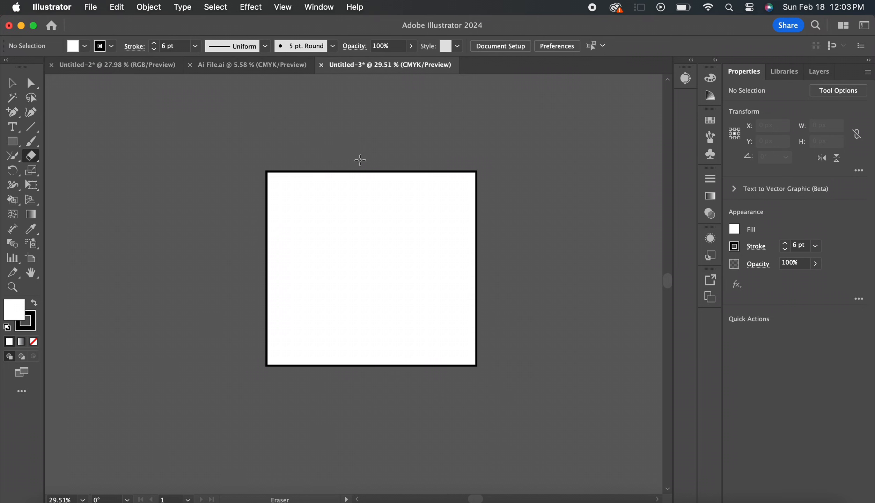
{"action": "left_click_drag", "start_coordinate": [360, 160], "coordinate": [377, 190]}
{"action": "mouse_move", "coordinate": [360, 269]}
{"action": "left_mouse_down"}
{"action": "mouse_move", "coordinate": [392, 349]}
{"action": "mouse_move", "coordinate": [371, 417]}
{"action": "left_mouse_up"}
{"action": "key", "text": "v"}
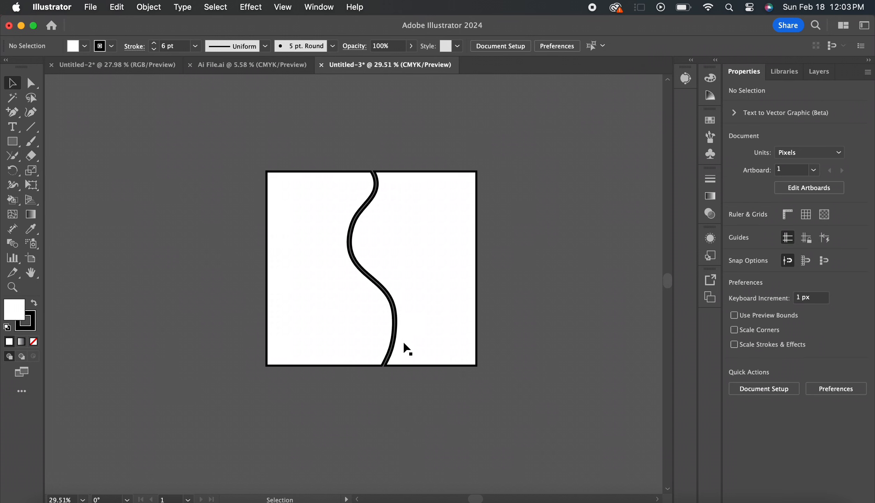
{"action": "left_click", "coordinate": [434, 289]}
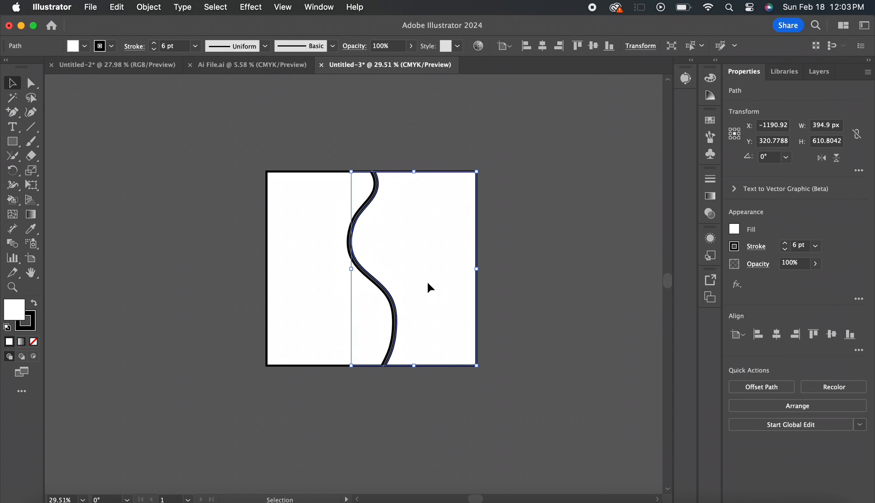
{"action": "left_click_drag", "start_coordinate": [427, 287], "coordinate": [457, 287]}
{"action": "key", "text": "super+shift+a"}
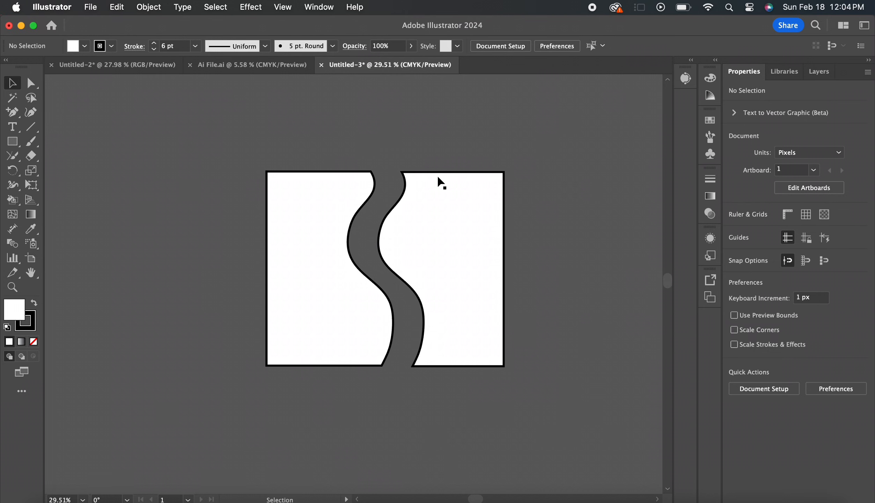
Undo the piece's move and the Eraser cut on the white rectangle
{"action": "key", "text": "super+z"}
{"action": "key", "text": "super+z"}
{"action": "key", "text": "super+z"}
{"action": "key", "text": "super+z"}
Cut the rectangle in two with the Scissors tool near the middle of its top and bottom edges, and move the left half away
{"action": "left_click", "coordinate": [31, 156]}
{"action": "left_click", "coordinate": [105, 169]}
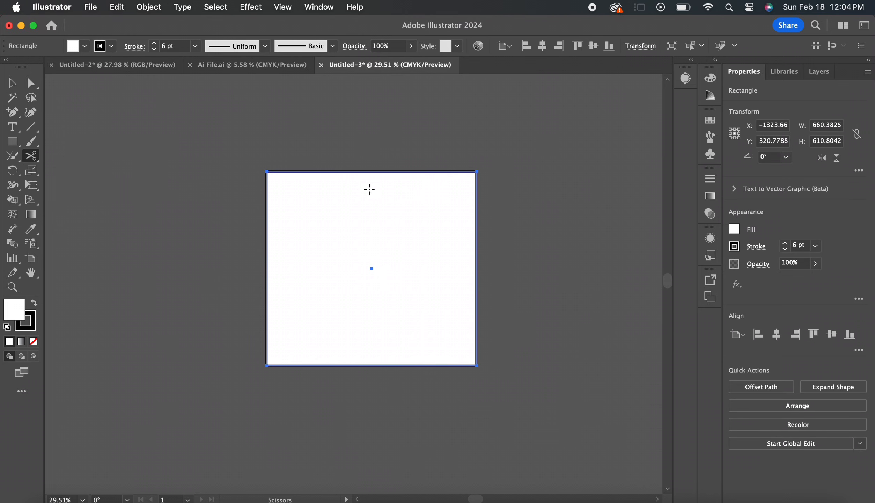
{"action": "left_click", "coordinate": [376, 172]}
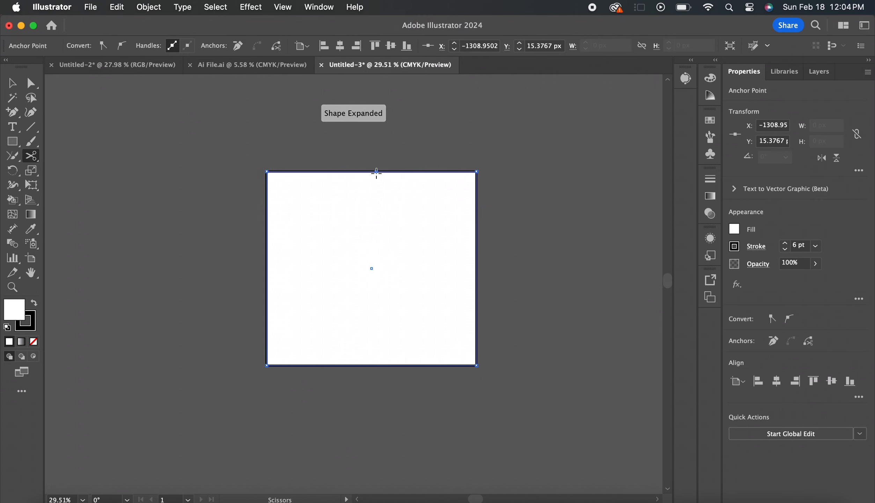
{"action": "left_click", "coordinate": [377, 365]}
{"action": "key", "text": "v"}
{"action": "left_click_drag", "start_coordinate": [357, 289], "coordinate": [333, 285]}
{"action": "scroll", "coordinate": [334, 290], "scroll_direction": "up", "scroll_amount": 5}
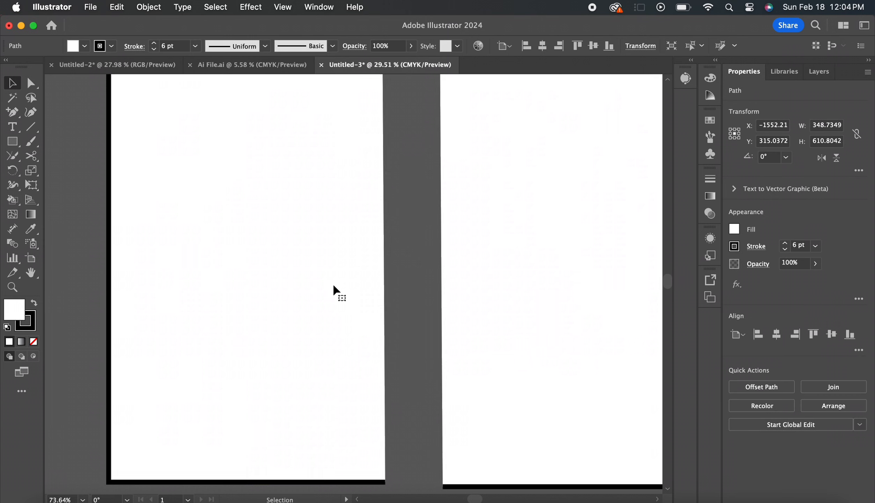
Move the left half of the cut rectangle slightly farther away from the right half
{"action": "left_click", "coordinate": [416, 238]}
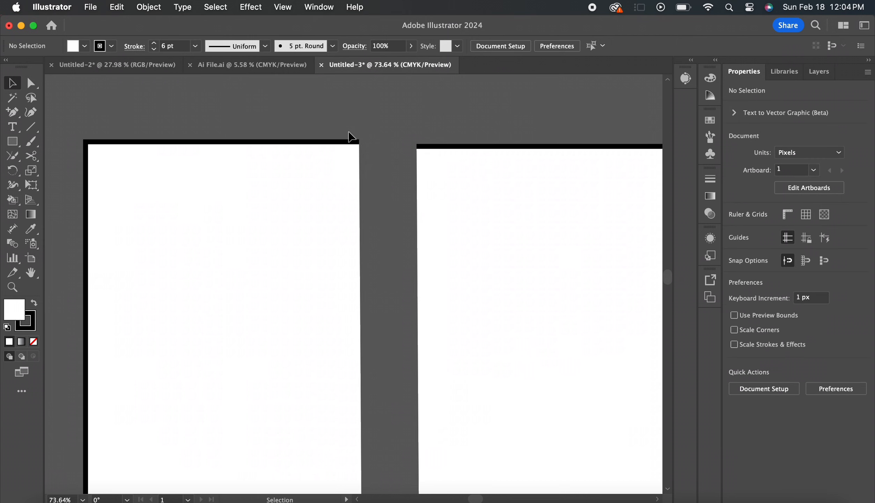
{"action": "scroll", "coordinate": [314, 244], "scroll_direction": "down", "scroll_amount": 4}
{"action": "left_click_drag", "start_coordinate": [295, 242], "coordinate": [239, 236]}
Close the left half's open inner edge with a straight Pen tool segment joining its upper and lower end points
{"action": "left_click", "coordinate": [13, 112]}
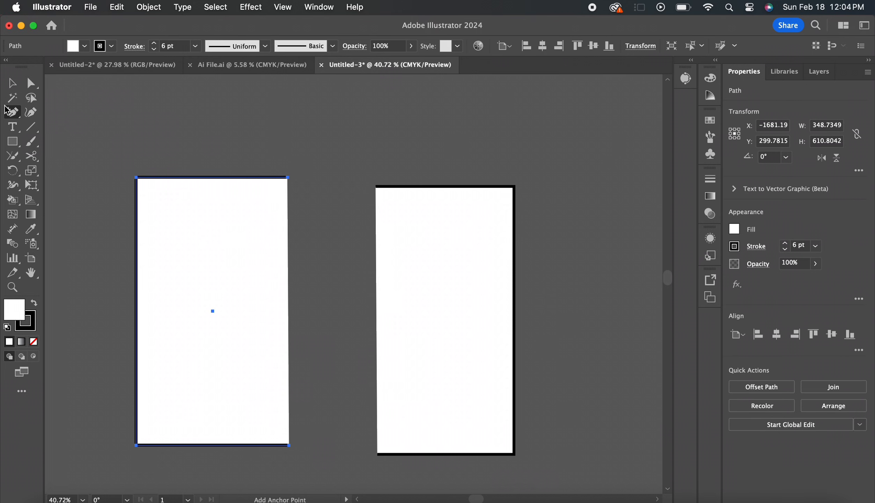
{"action": "left_click_drag", "start_coordinate": [12, 113], "coordinate": [56, 111]}
{"action": "left_click", "coordinate": [288, 177]}
{"action": "left_click", "coordinate": [289, 446]}
{"action": "key", "text": "v"}
{"action": "left_click", "coordinate": [291, 458]}
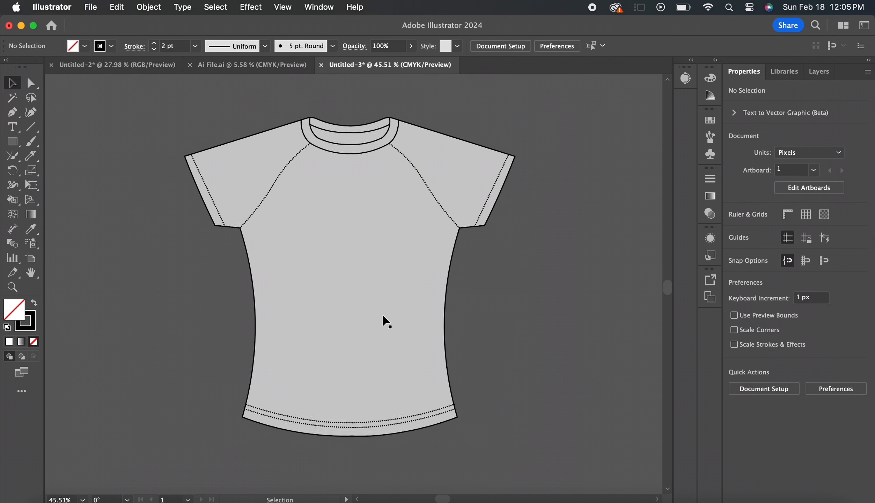
Cut the grey T-shirt body at waist height on both side seams with the Scissors tool, and delete the lower part
{"action": "scroll", "coordinate": [386, 321], "scroll_direction": "up", "scroll_amount": 1}
{"action": "left_click", "coordinate": [383, 315]}
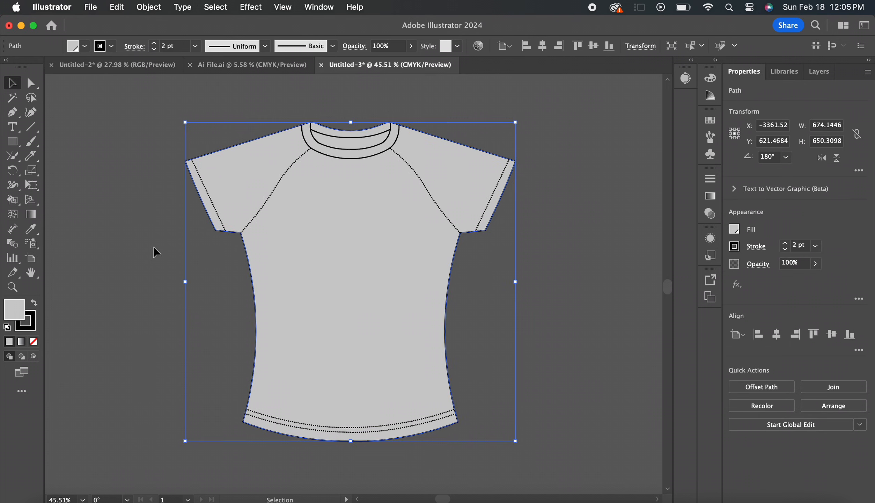
{"action": "left_click", "coordinate": [41, 152]}
{"action": "left_click", "coordinate": [75, 171]}
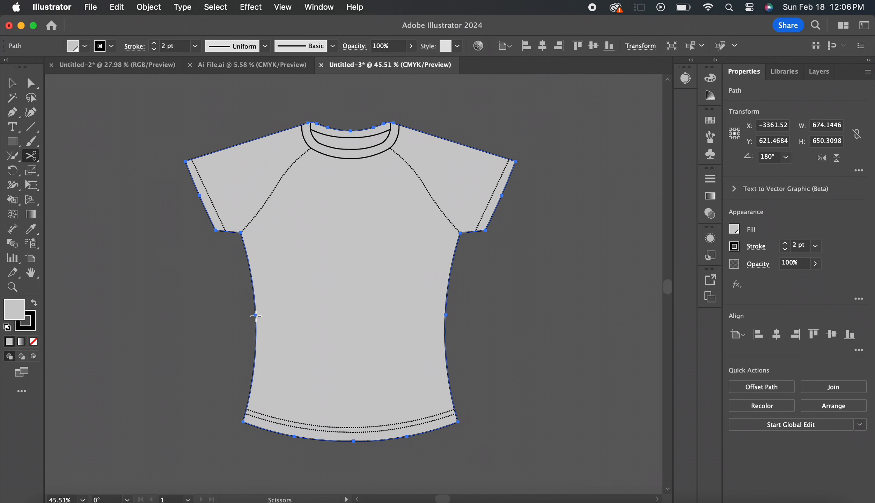
{"action": "left_click", "coordinate": [445, 315]}
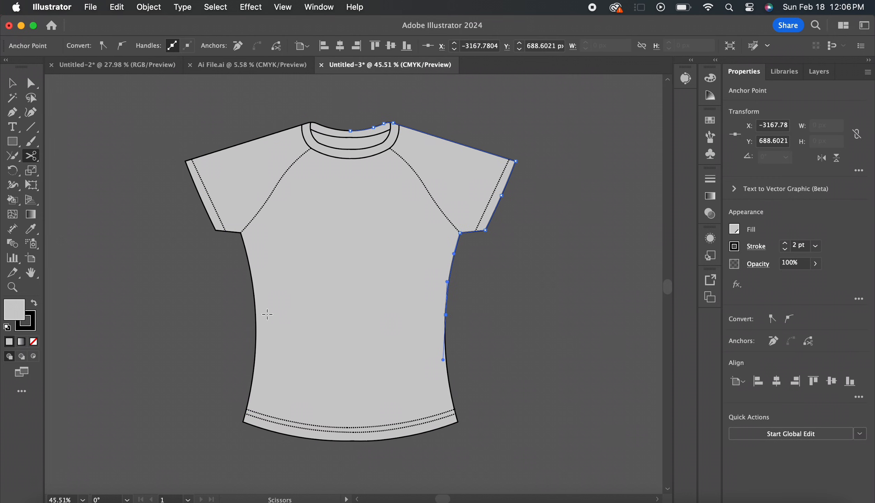
{"action": "left_click", "coordinate": [256, 318]}
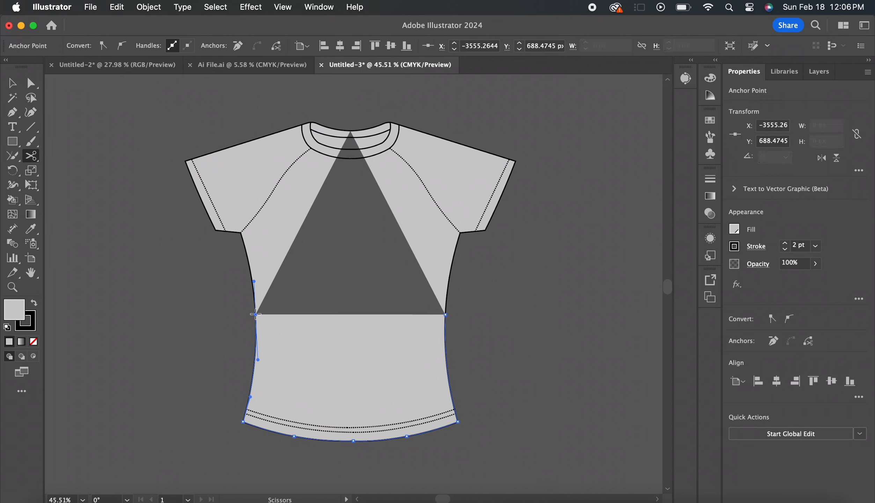
{"action": "key", "text": "v"}
{"action": "key", "text": "Delete"}
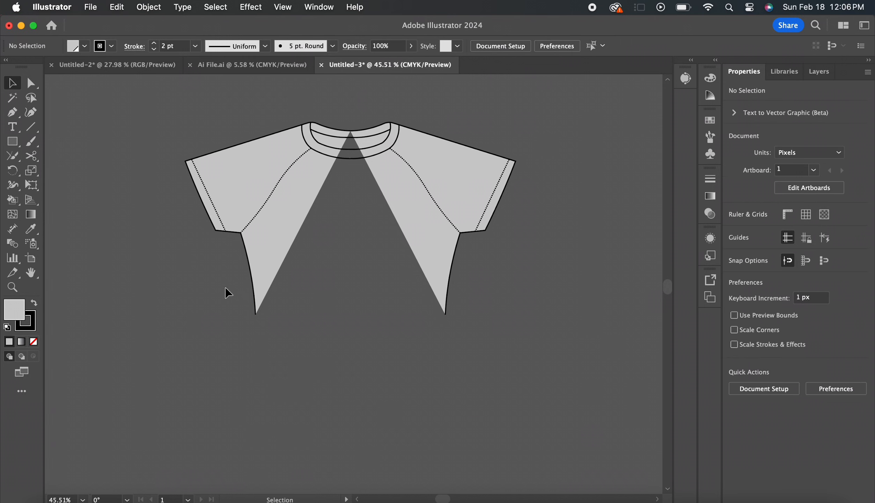
Close the cropped shirt's open hem with a straight Pen tool line between the cut ends of both side seams
{"action": "left_click_drag", "start_coordinate": [226, 288], "coordinate": [491, 325]}
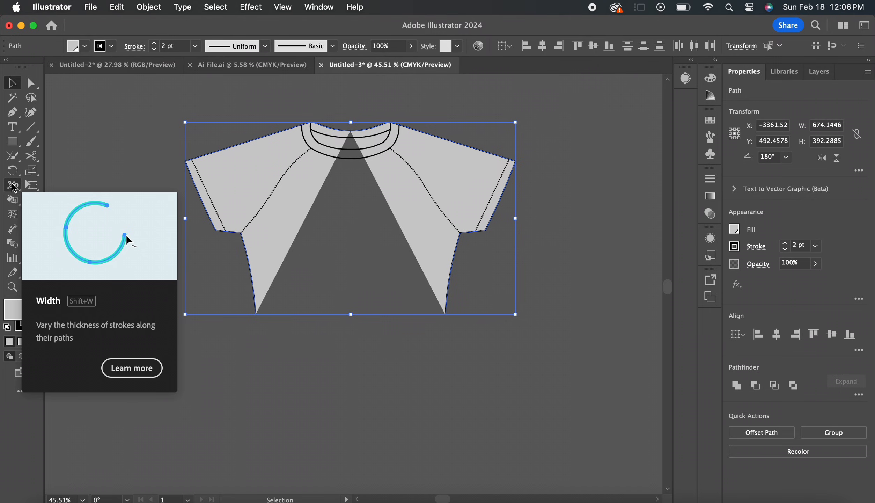
{"action": "left_click", "coordinate": [13, 112]}
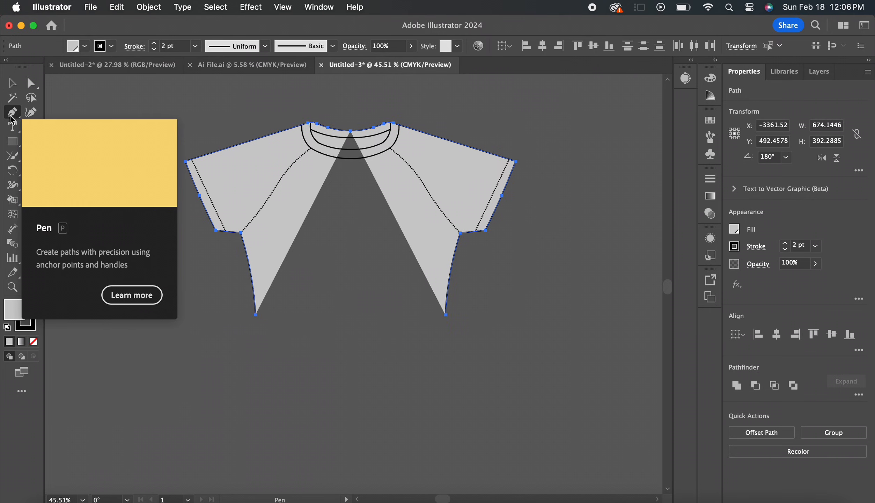
{"action": "left_click", "coordinate": [255, 315]}
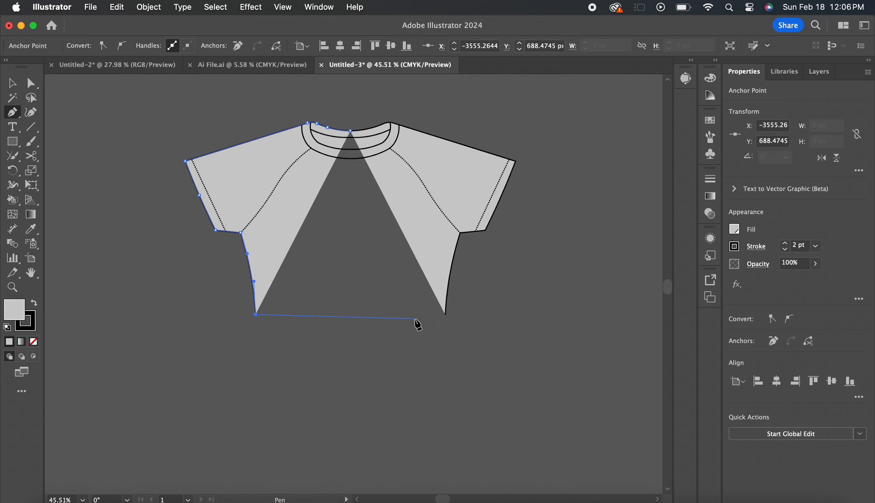
{"action": "left_click", "coordinate": [445, 314]}
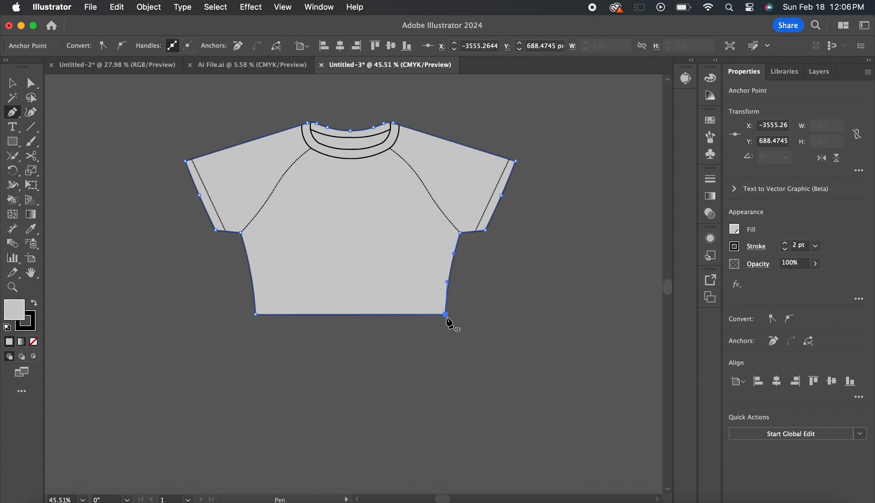
{"action": "key", "text": "v"}
{"action": "left_click", "coordinate": [531, 268]}
{"action": "left_click", "coordinate": [364, 244]}
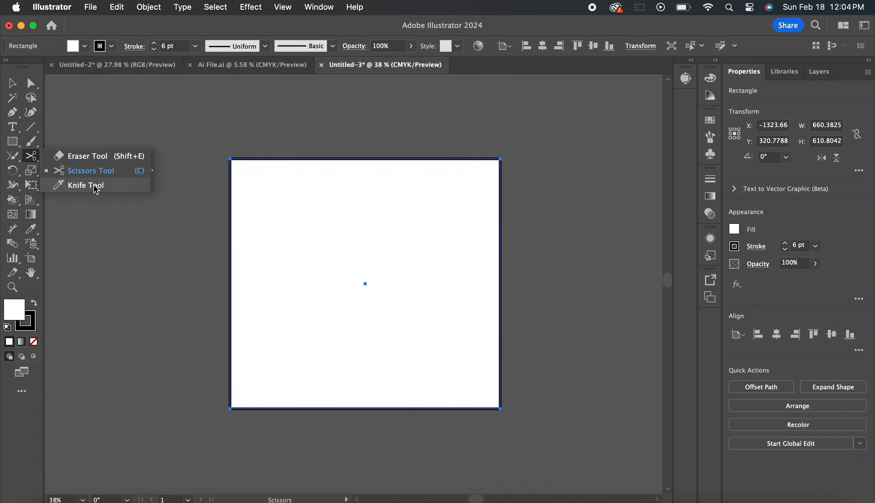
Slice the outlined white rectangle vertically through its middle with the Knife tool, and move the right piece away slightly
{"action": "left_click", "coordinate": [96, 191]}
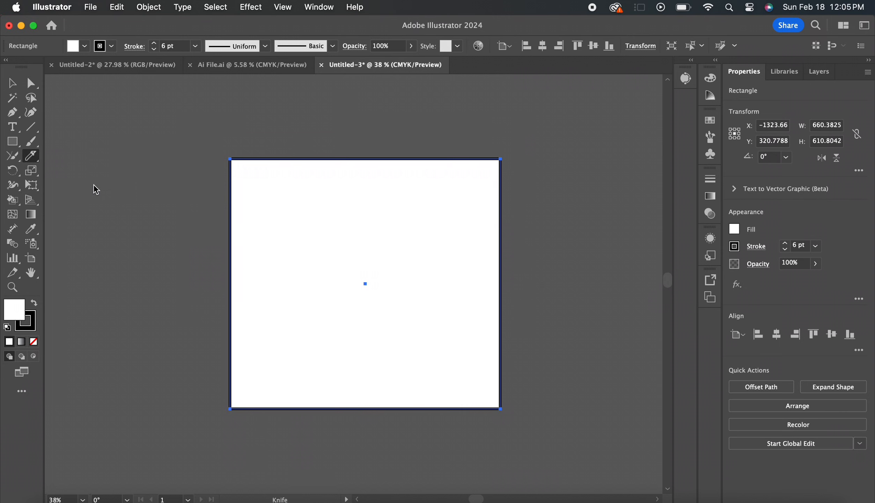
{"action": "left_click_drag", "start_coordinate": [366, 152], "coordinate": [369, 438]}
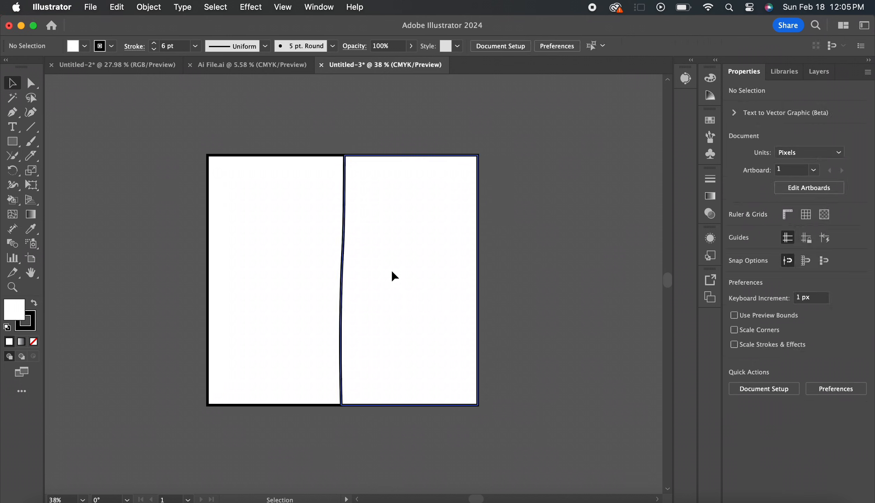
{"action": "double_click", "coordinate": [392, 276]}
{"action": "left_click_drag", "start_coordinate": [392, 275], "coordinate": [415, 277]}
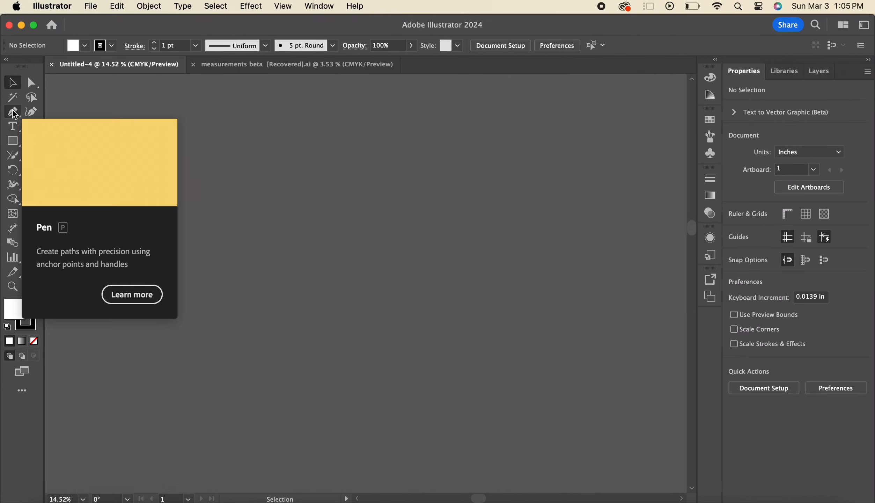
Draw a straight horizontal line with the Pen tool and give it a 7 pt stroke
{"action": "left_click", "coordinate": [14, 112]}
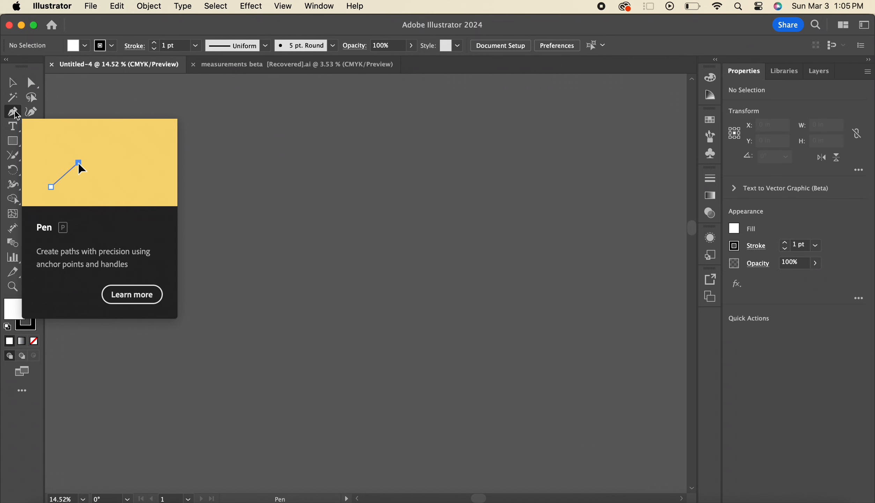
{"action": "left_click", "coordinate": [180, 202]}
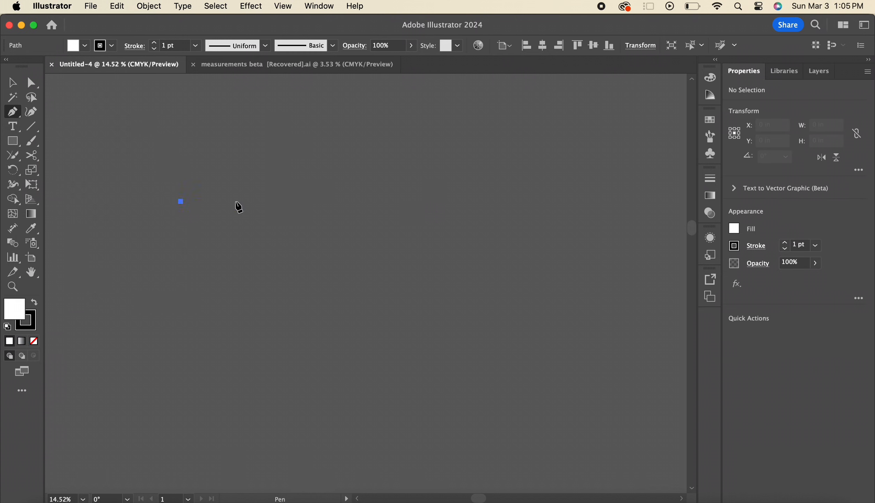
{"action": "left_click", "coordinate": [475, 201]}
{"action": "key", "text": "Escape"}
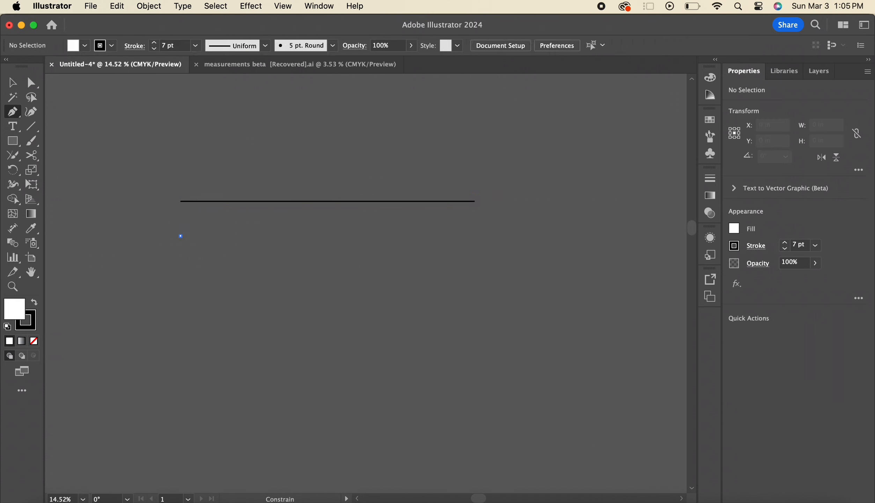
Draw a closed four-cornered rectangle with the Pen tool below the left part of the horizontal line, and deselect it
{"action": "left_click", "coordinate": [180, 236]}
{"action": "left_click", "coordinate": [302, 236]}
{"action": "left_click", "coordinate": [302, 368]}
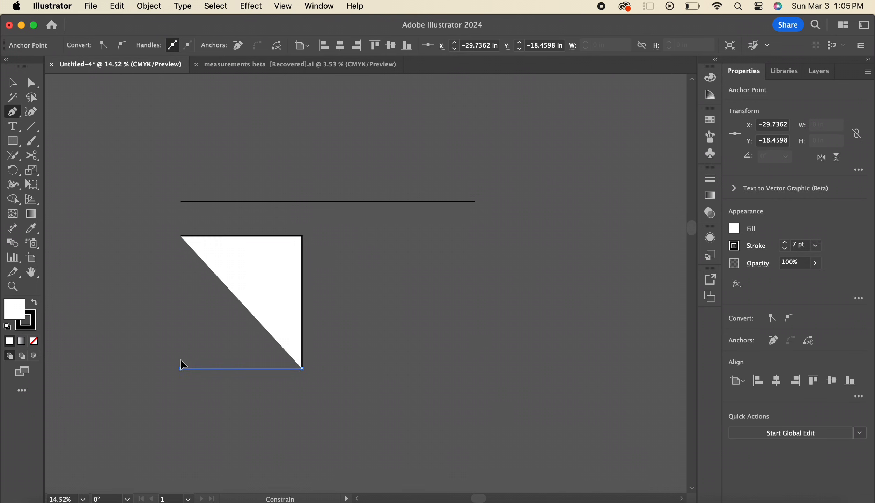
{"action": "left_click", "coordinate": [180, 368]}
{"action": "left_click", "coordinate": [180, 236]}
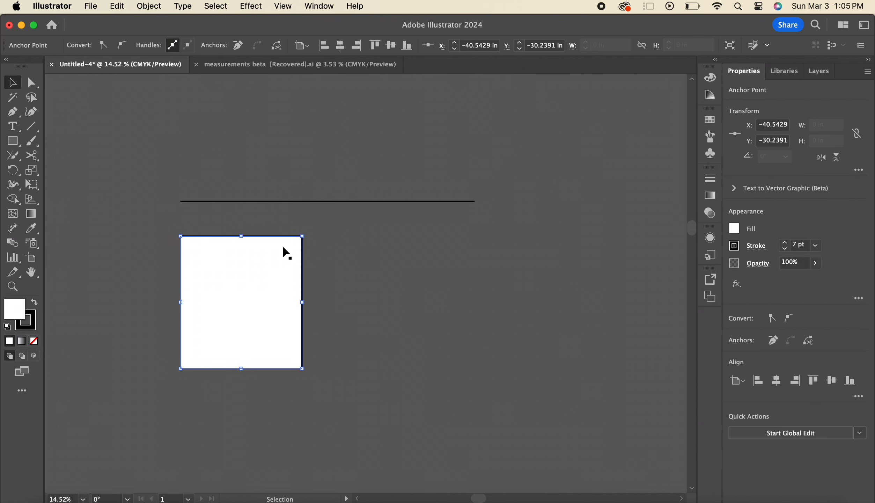
{"action": "left_click", "coordinate": [382, 334], "text": "super"}
Draw a curved Pen path beside the rectangle with end points about 13.5 in apart, and adjust the curve through its upper anchor's handle
{"action": "left_click", "coordinate": [362, 330]}
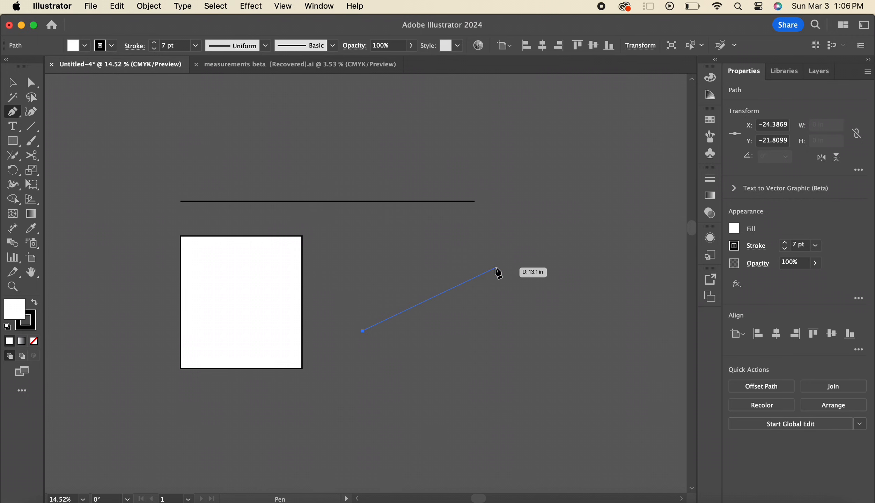
{"action": "left_click", "coordinate": [487, 246]}
{"action": "mouse_move", "coordinate": [504, 260]}
{"action": "left_mouse_down"}
{"action": "mouse_move", "coordinate": [542, 270]}
{"action": "mouse_move", "coordinate": [563, 271]}
{"action": "mouse_move", "coordinate": [569, 260]}
{"action": "mouse_move", "coordinate": [588, 268]}
{"action": "mouse_move", "coordinate": [602, 303]}
{"action": "mouse_move", "coordinate": [595, 315]}
{"action": "mouse_move", "coordinate": [478, 293]}
{"action": "mouse_move", "coordinate": [506, 301]}
{"action": "mouse_move", "coordinate": [530, 278]}
{"action": "mouse_move", "coordinate": [517, 259]}
{"action": "left_mouse_up"}
{"action": "key", "text": "a"}
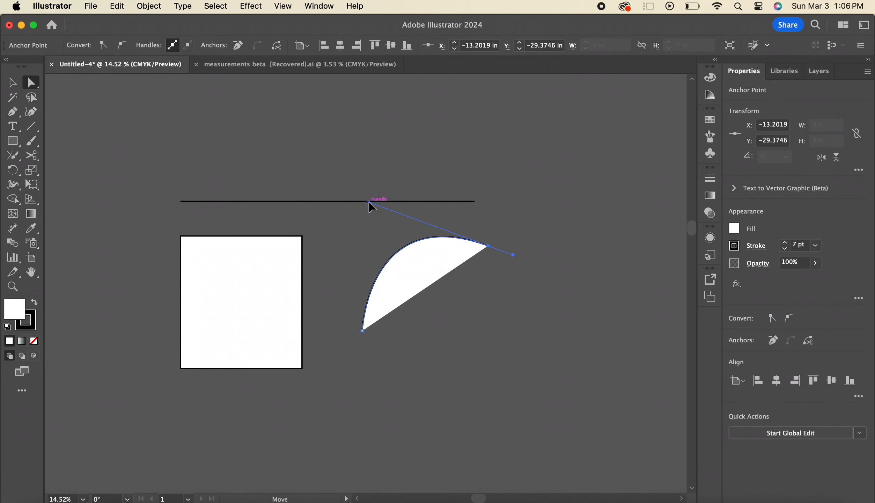
{"action": "left_click_drag", "start_coordinate": [372, 195], "coordinate": [360, 214]}
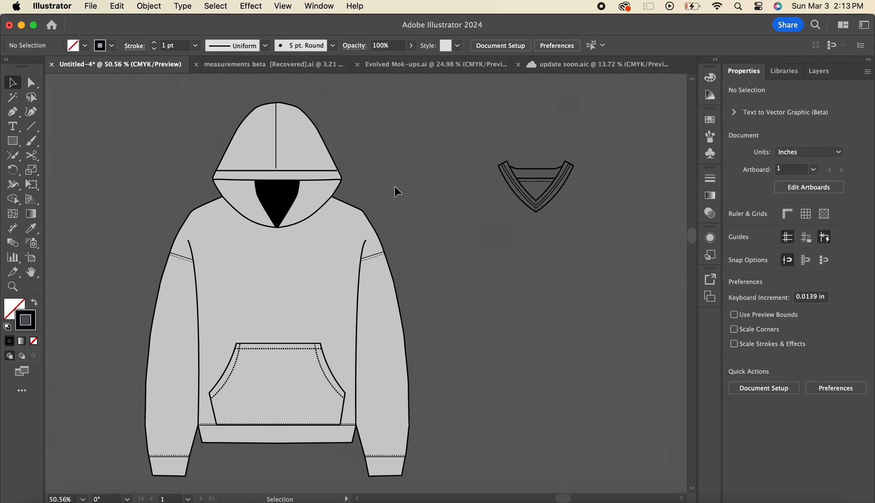
Delete the hoodie's hood seam, brim lines, lower hood curves and black neck opening, leaving the body outline
{"action": "left_click", "coordinate": [318, 181], "text": "shift"}
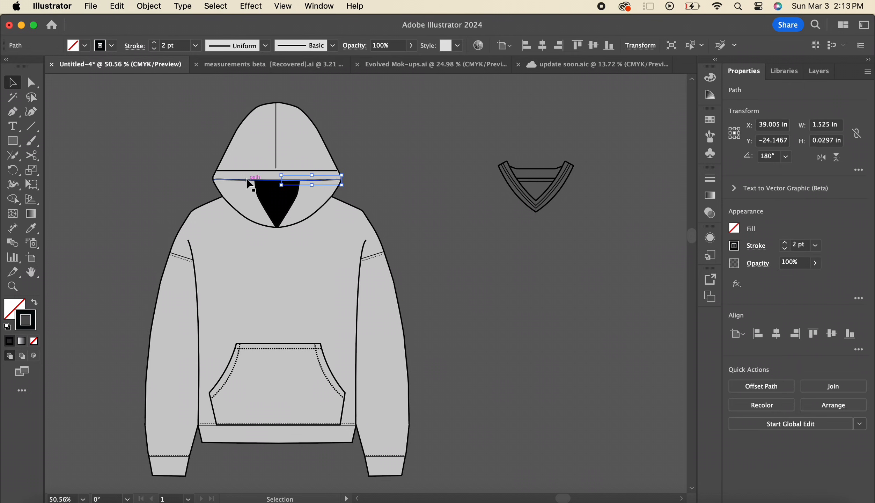
{"action": "left_click", "coordinate": [461, 218]}
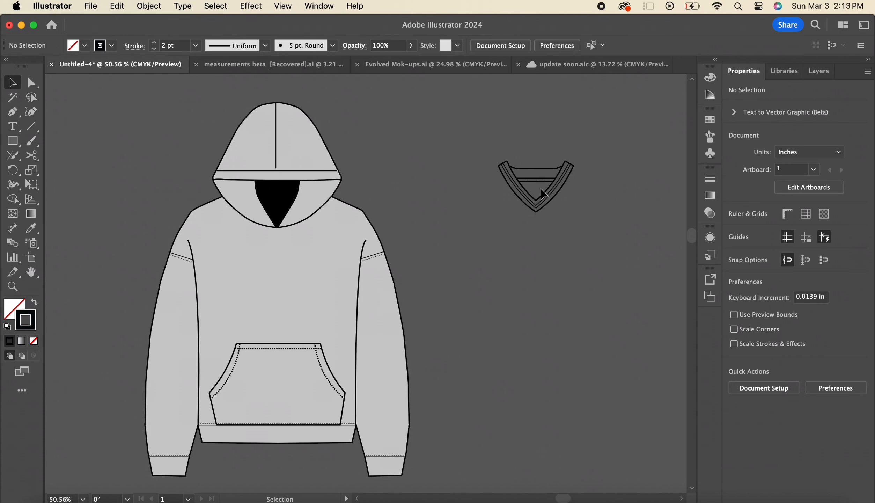
{"action": "left_click", "coordinate": [314, 181], "text": "shift"}
{"action": "left_click", "coordinate": [256, 177], "text": "shift"}
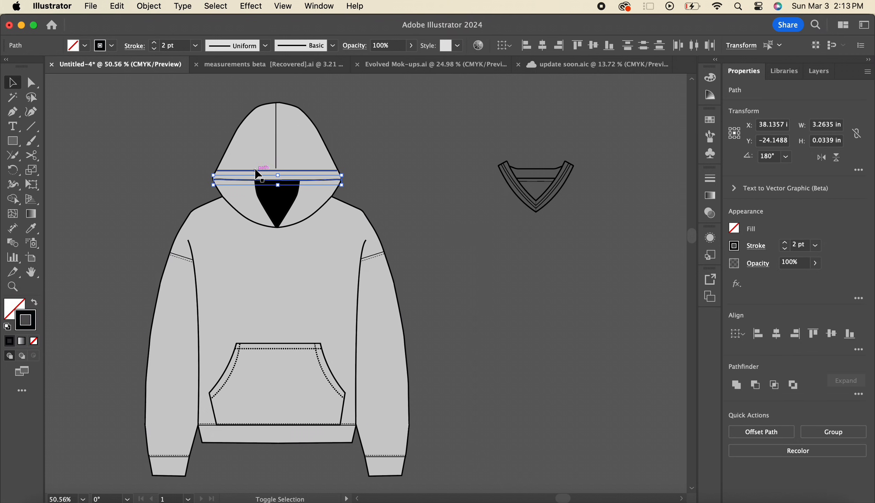
{"action": "left_click", "coordinate": [256, 170], "text": "shift"}
{"action": "left_click", "coordinate": [276, 153], "text": "shift"}
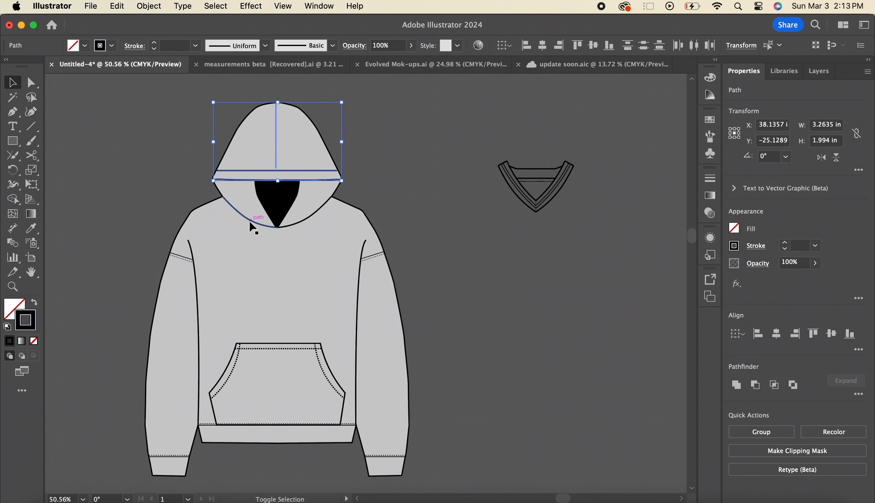
{"action": "left_click", "coordinate": [261, 223], "text": "shift"}
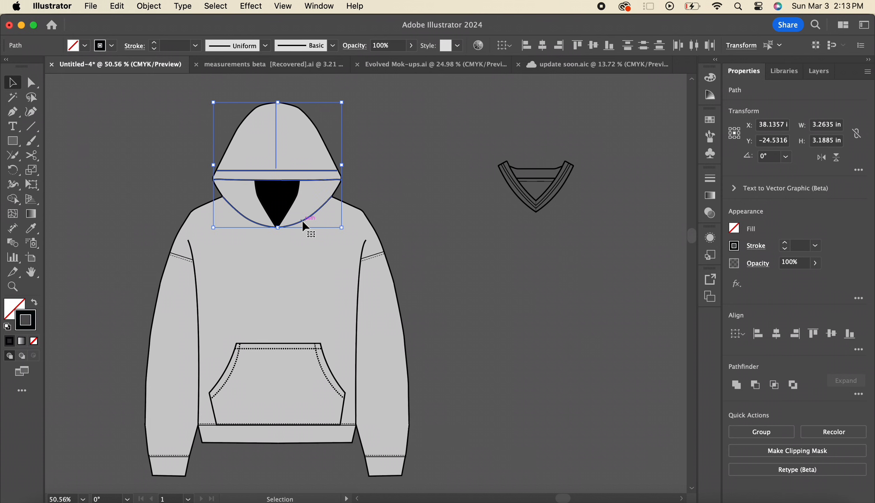
{"action": "key", "text": "Delete"}
{"action": "left_click", "coordinate": [283, 209]}
{"action": "key", "text": "Delete"}
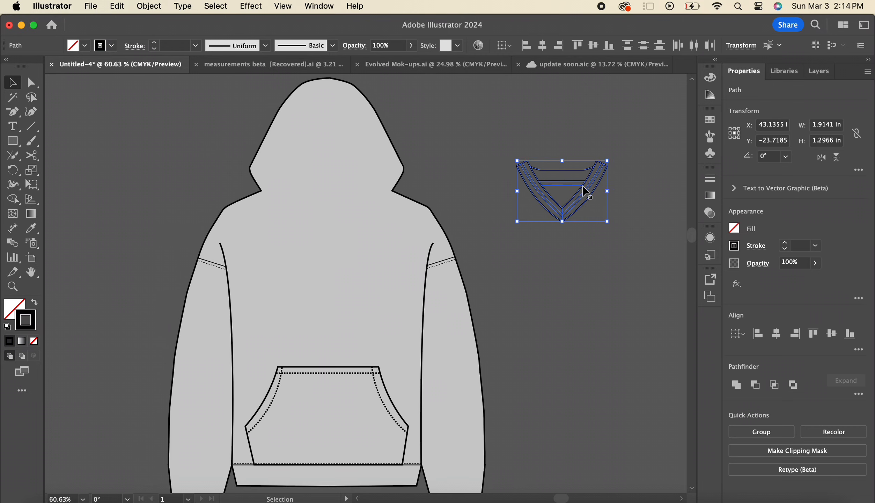
Try the V-neck collar on the hoodie's neckline, and move it back out beside the hood
{"action": "left_click_drag", "start_coordinate": [585, 191], "coordinate": [350, 217]}
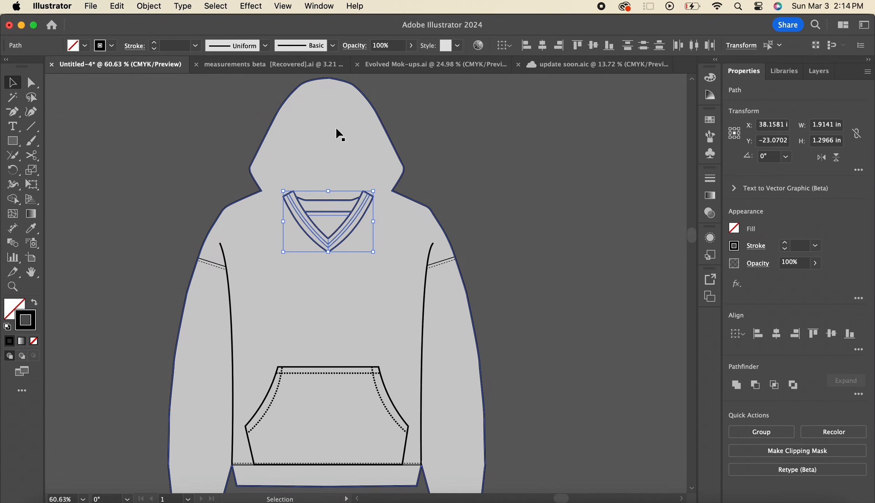
{"action": "left_click_drag", "start_coordinate": [359, 220], "coordinate": [611, 142]}
Delete the hood's anchor points from the hoodie body outline, leaving a straight neckline between the shoulders, and deselect the outline
{"action": "left_click", "coordinate": [328, 164]}
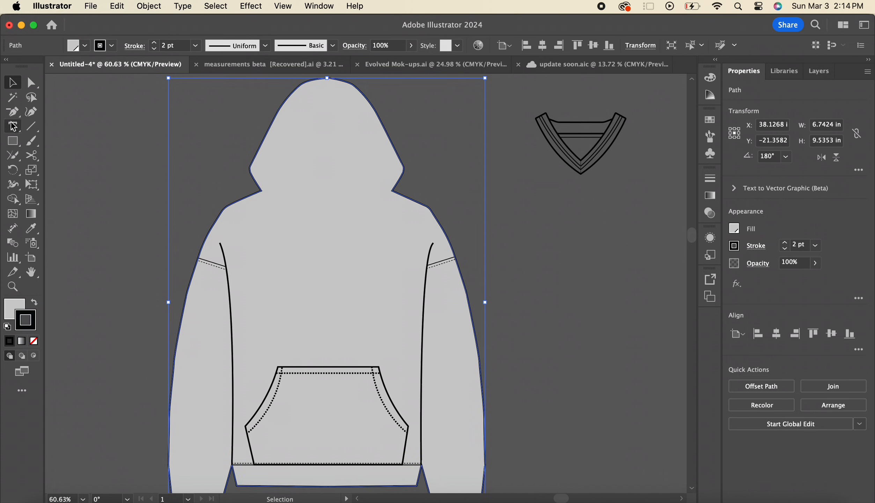
{"action": "left_click_drag", "start_coordinate": [12, 112], "coordinate": [91, 146]}
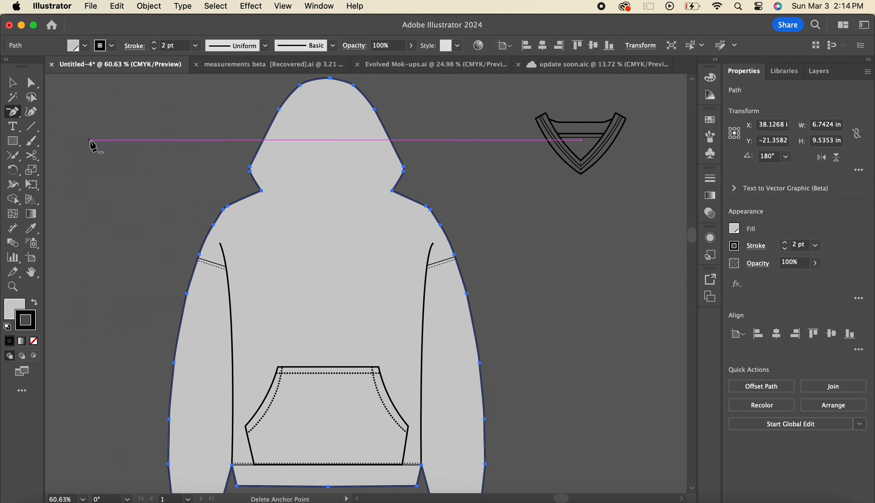
{"action": "left_click", "coordinate": [251, 171]}
{"action": "left_click", "coordinate": [249, 167]}
{"action": "left_click", "coordinate": [279, 109]}
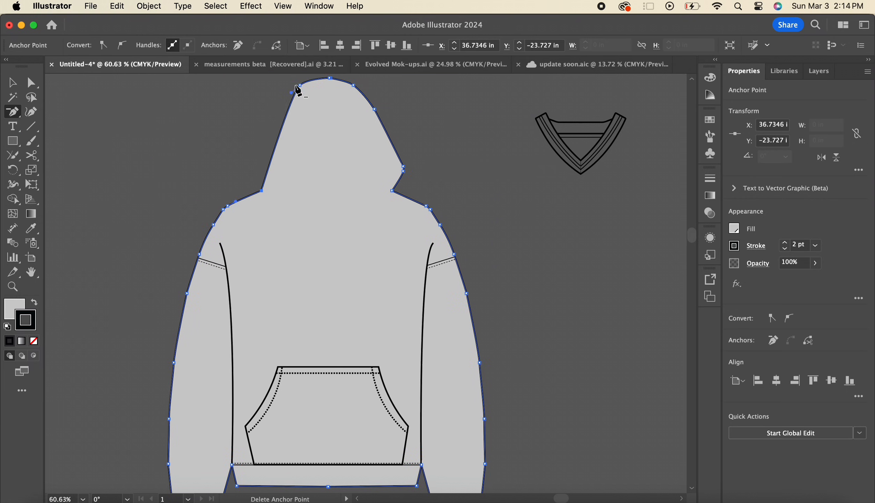
{"action": "left_click", "coordinate": [300, 85]}
{"action": "left_click", "coordinate": [353, 85]}
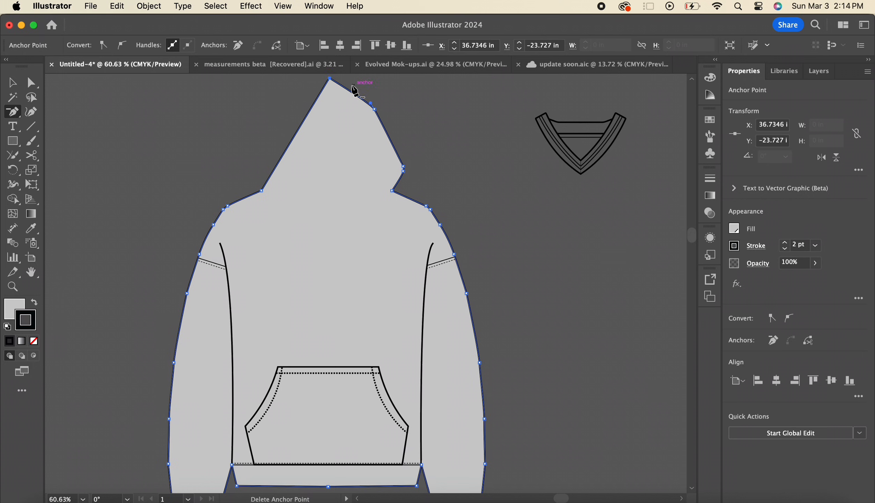
{"action": "left_click", "coordinate": [329, 77]}
{"action": "left_click", "coordinate": [374, 108]}
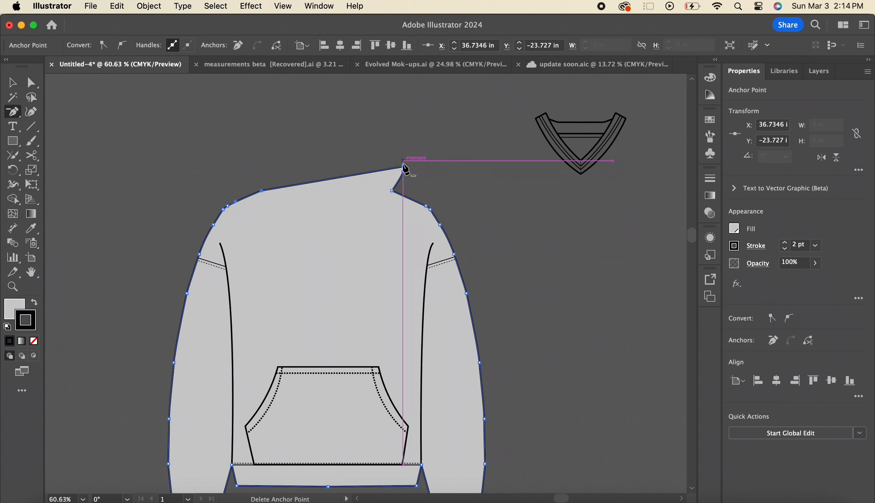
{"action": "left_click", "coordinate": [403, 167]}
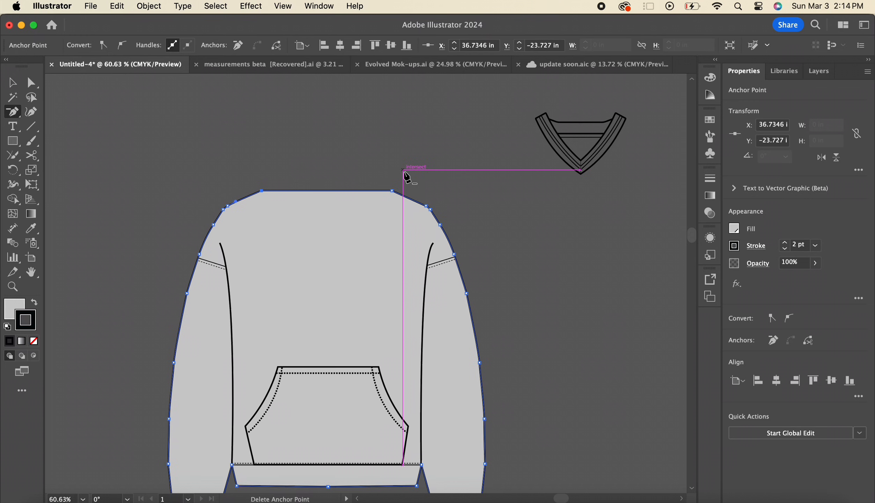
{"action": "key", "text": "v"}
{"action": "left_click", "coordinate": [403, 171]}
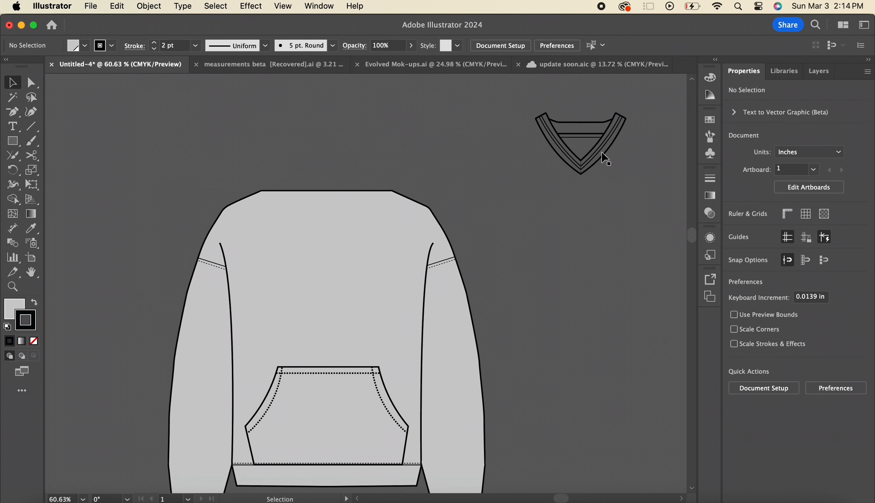
Move the V-neck collar onto the centre of the garment's neckline and deselect it
{"action": "left_click", "coordinate": [600, 152]}
{"action": "left_click_drag", "start_coordinate": [634, 164], "coordinate": [633, 186]}
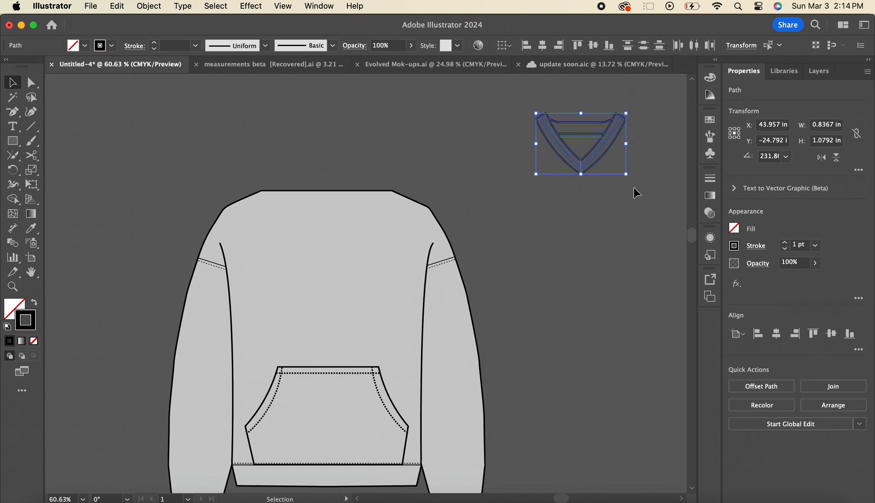
{"action": "left_click_drag", "start_coordinate": [605, 155], "coordinate": [353, 221]}
{"action": "left_click", "coordinate": [438, 151]}
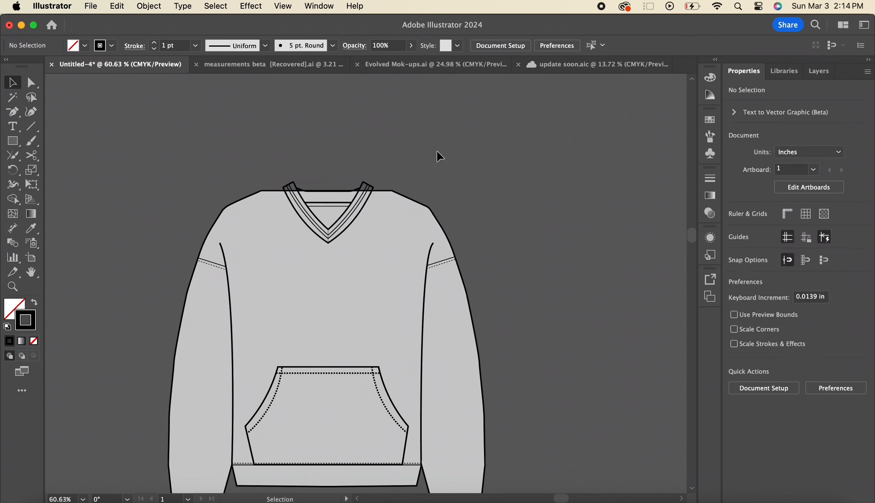
Move the body outline's two neckline anchors inward to the V-neck collar's inner top corners
{"action": "scroll", "coordinate": [393, 160], "scroll_direction": "up", "scroll_amount": 1}
{"action": "key", "text": "a"}
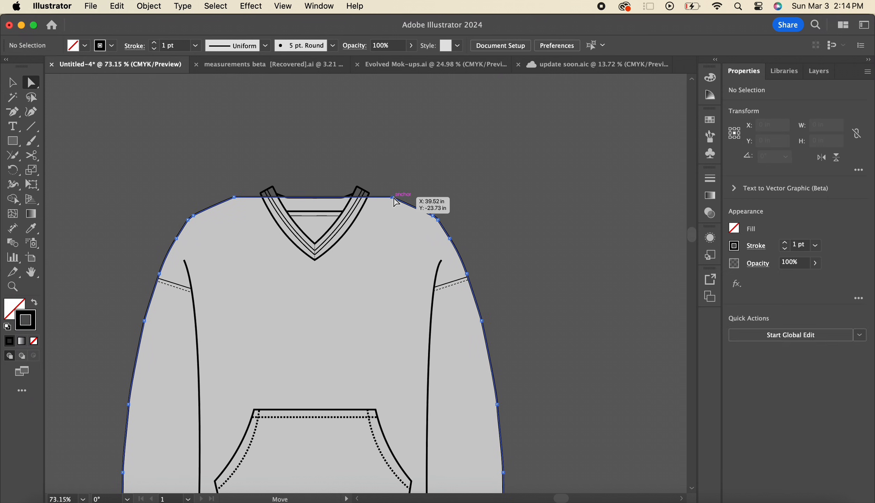
{"action": "left_click", "coordinate": [392, 198]}
{"action": "left_click_drag", "start_coordinate": [394, 198], "coordinate": [361, 192]}
{"action": "scroll", "coordinate": [361, 192], "scroll_direction": "up", "scroll_amount": 3}
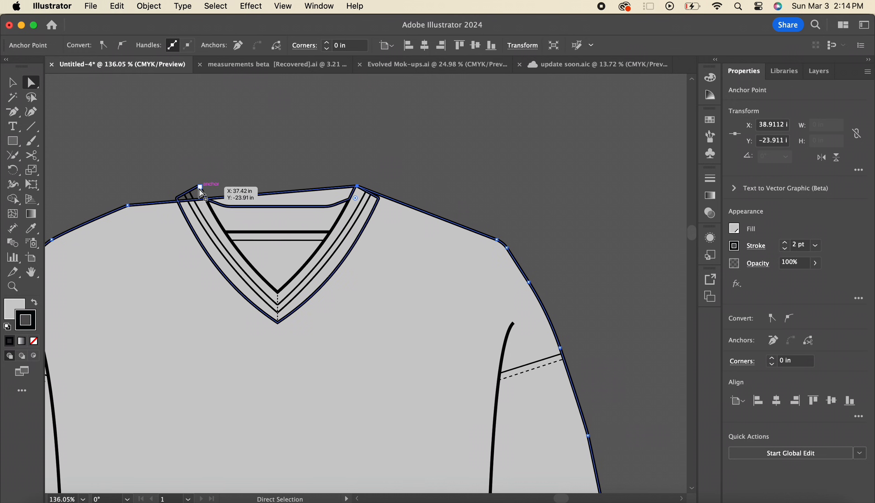
{"action": "left_click_drag", "start_coordinate": [128, 206], "coordinate": [202, 191]}
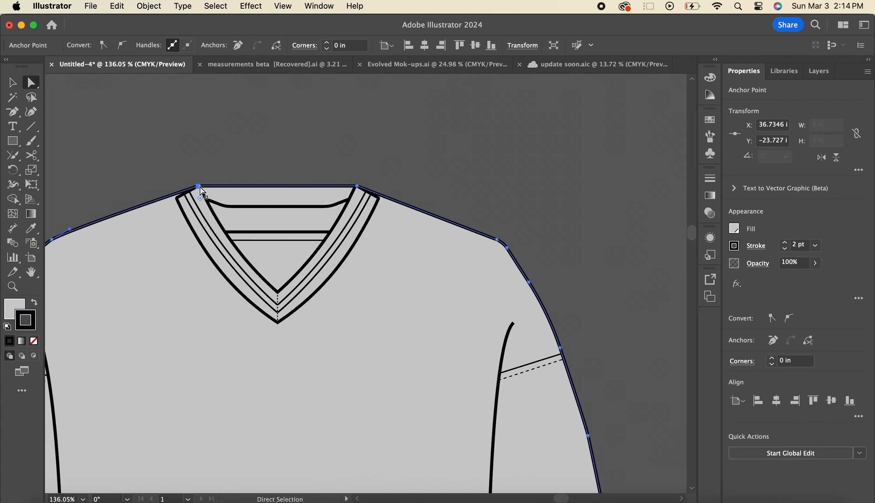
Add an anchor to the left shoulder line, fit it to the collar's outer corner, and adjust its handle along the collar edge
{"action": "left_click_drag", "start_coordinate": [15, 116], "coordinate": [66, 126]}
{"action": "scroll", "coordinate": [224, 191], "scroll_direction": "up", "scroll_amount": 2}
{"action": "scroll", "coordinate": [226, 197], "scroll_direction": "up", "scroll_amount": 3}
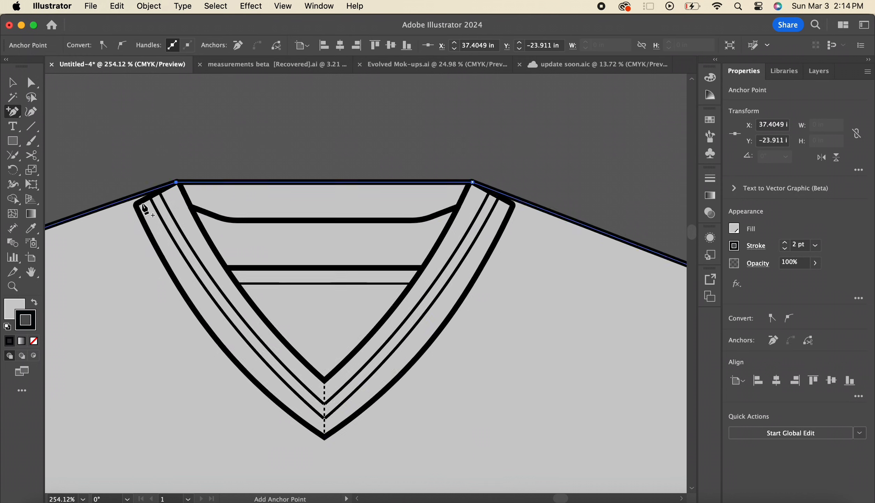
{"action": "left_click", "coordinate": [134, 199]}
{"action": "key", "text": "super"}
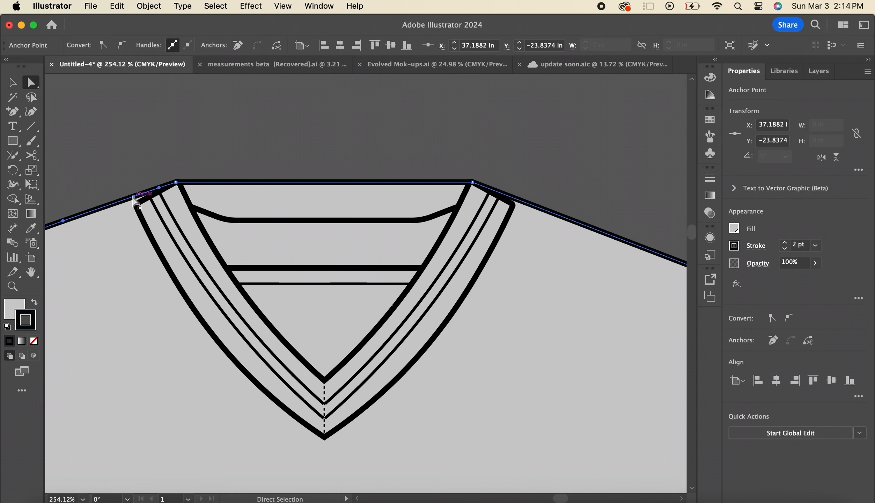
{"action": "left_click_drag", "start_coordinate": [135, 200], "coordinate": [162, 192]}
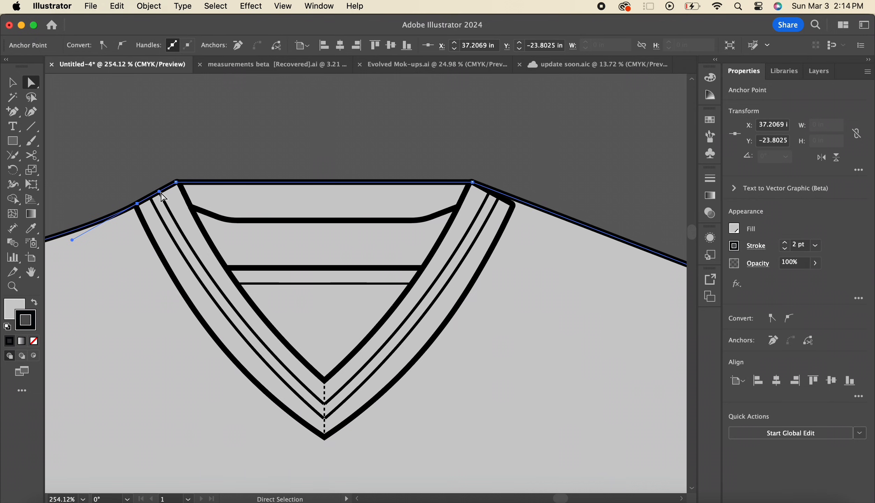
Add an anchor to the right shoulder line, fit it to the collar's outer corner, and deselect the outline
{"action": "scroll", "coordinate": [229, 228], "scroll_direction": "right", "scroll_amount": 5}
{"action": "left_click", "coordinate": [12, 111]}
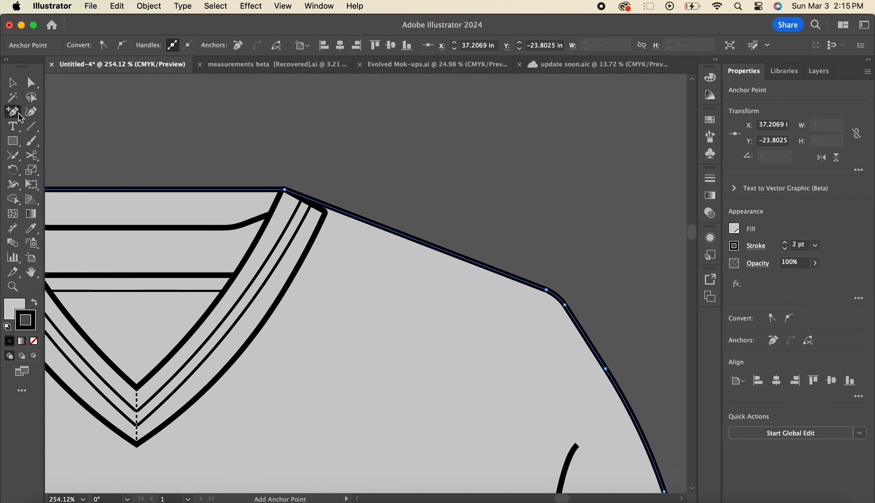
{"action": "left_click", "coordinate": [329, 206]}
{"action": "key", "text": "a"}
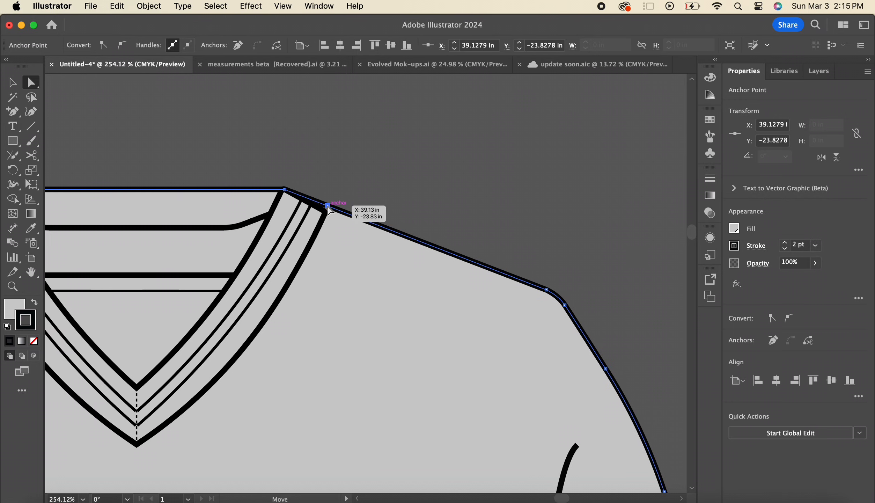
{"action": "left_click", "coordinate": [327, 206]}
{"action": "scroll", "coordinate": [324, 215], "scroll_direction": "up", "scroll_amount": 2}
{"action": "scroll", "coordinate": [352, 171], "scroll_direction": "down", "scroll_amount": 6}
{"action": "left_click", "coordinate": [352, 172]}
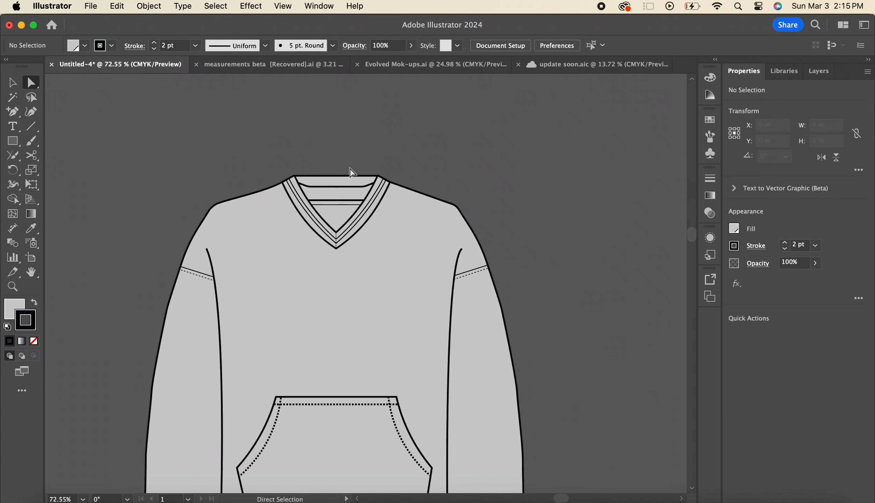
Remove the strip of body fill above the back neckline from the body and collar shapes with Shape Builder
{"action": "key", "text": "v"}
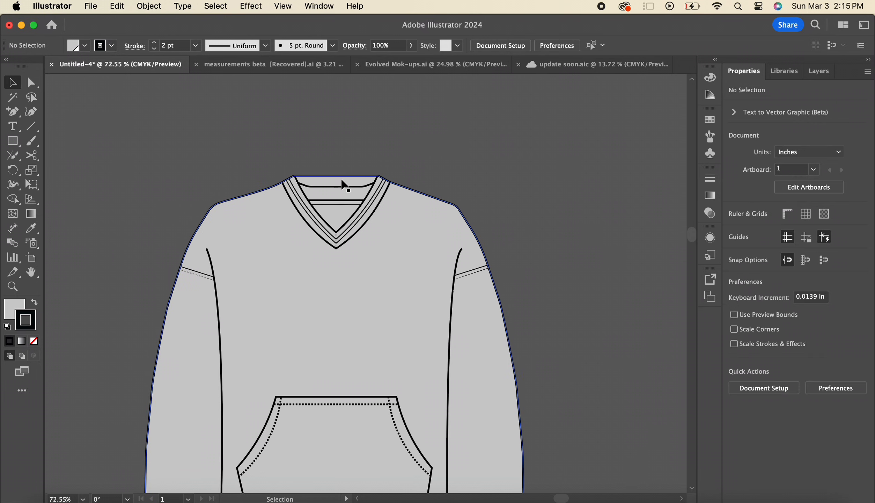
{"action": "left_click", "coordinate": [421, 264]}
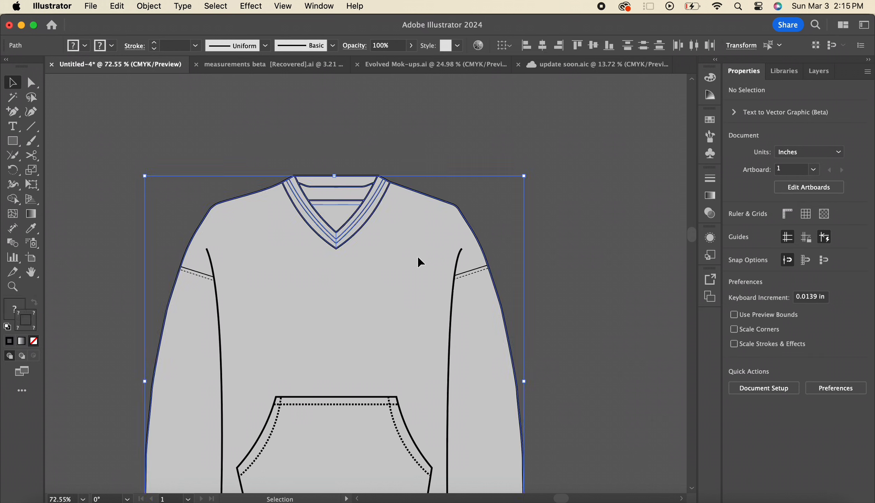
{"action": "left_click", "coordinate": [16, 202]}
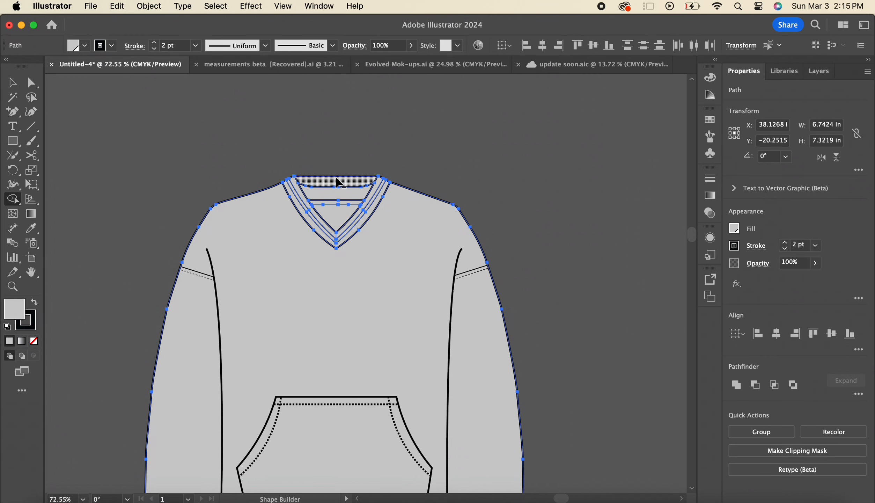
{"action": "mouse_move", "coordinate": [329, 161]}
{"action": "left_mouse_down"}
{"action": "mouse_move", "coordinate": [353, 185]}
{"action": "mouse_move", "coordinate": [343, 180]}
{"action": "left_mouse_up"}
{"action": "key", "text": "v"}
{"action": "left_click", "coordinate": [381, 137]}
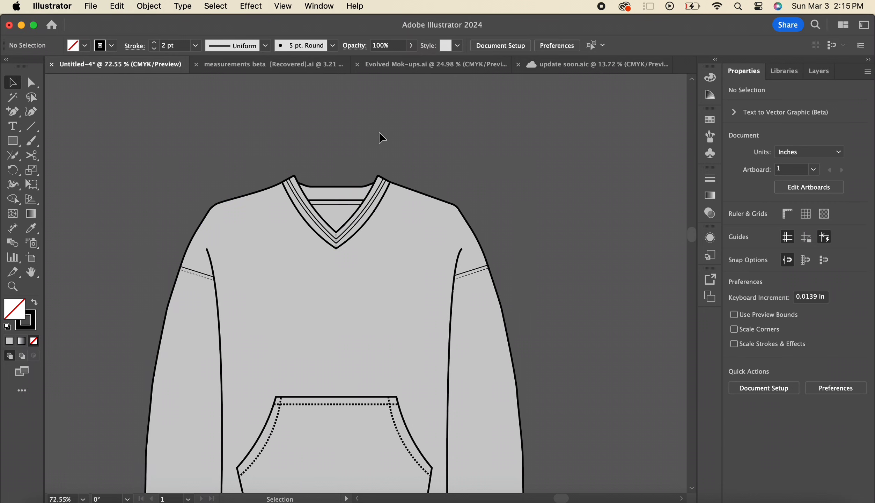
Delete the kangaroo pocket group from the front of the V-neck garment
{"action": "scroll", "coordinate": [381, 137], "scroll_direction": "down", "scroll_amount": 3}
{"action": "scroll", "coordinate": [380, 137], "scroll_direction": "down", "scroll_amount": 1}
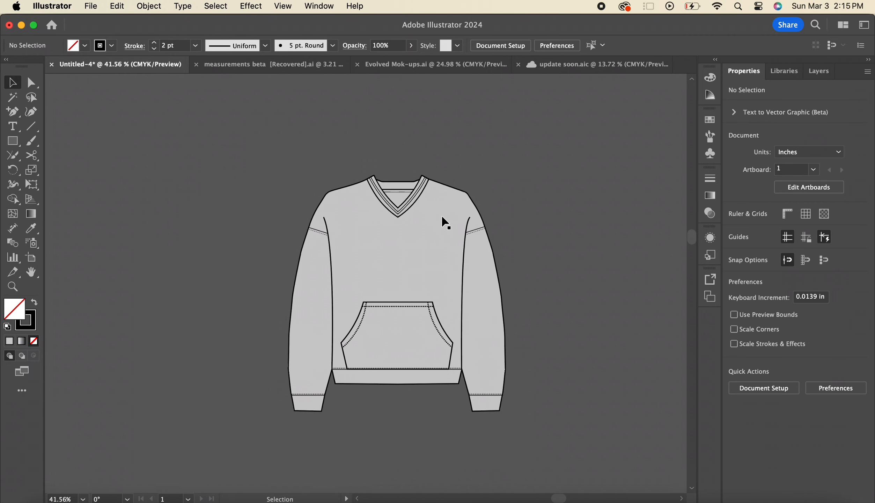
{"action": "left_click", "coordinate": [422, 309]}
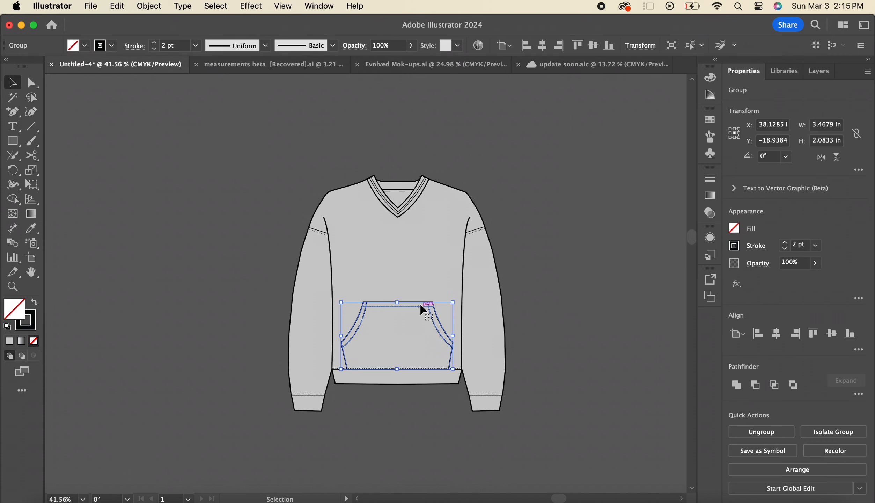
{"action": "key", "text": "Delete"}
{"action": "scroll", "coordinate": [421, 307], "scroll_direction": "right", "scroll_amount": 2}
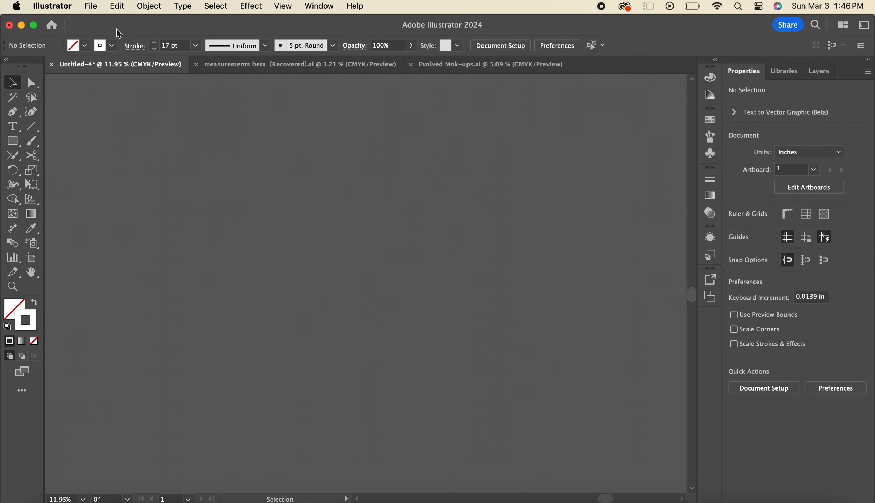
Place the IMG_7854.HEIC photo of the hand-drawn S on an empty canvas area and deselect it
{"action": "left_click", "coordinate": [92, 7]}
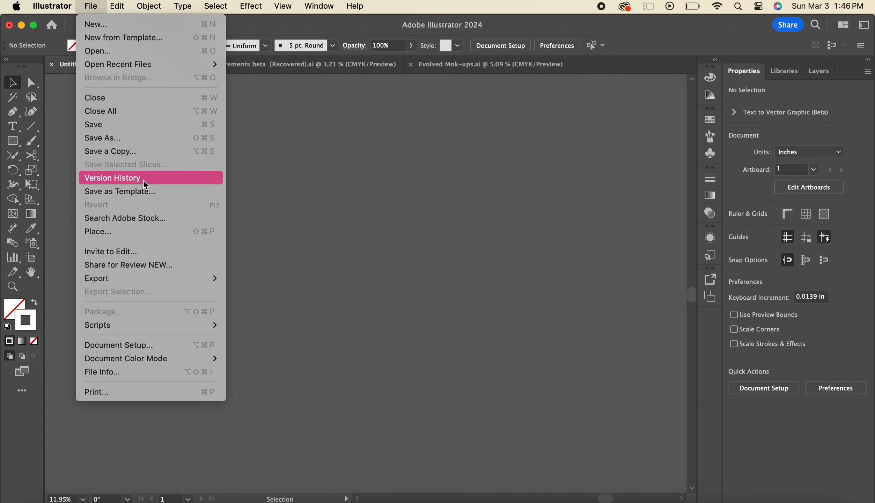
{"action": "left_click", "coordinate": [156, 232]}
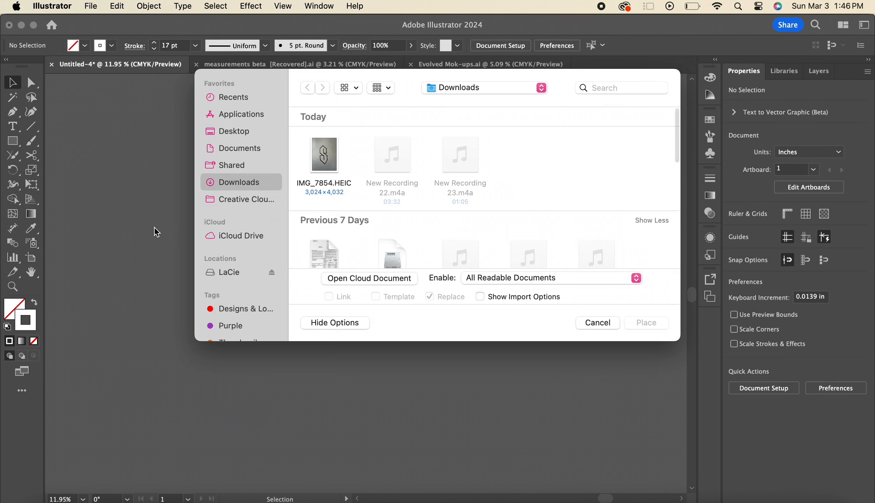
{"action": "double_click", "coordinate": [330, 160]}
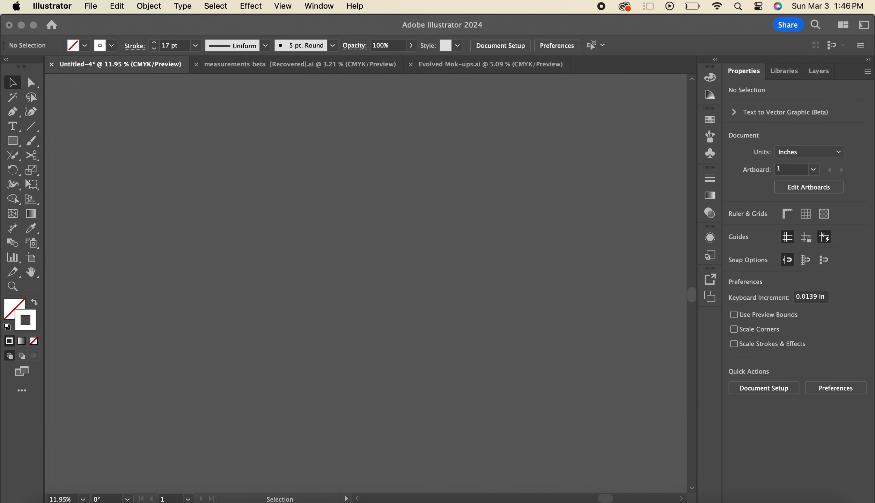
{"action": "left_click", "coordinate": [275, 162]}
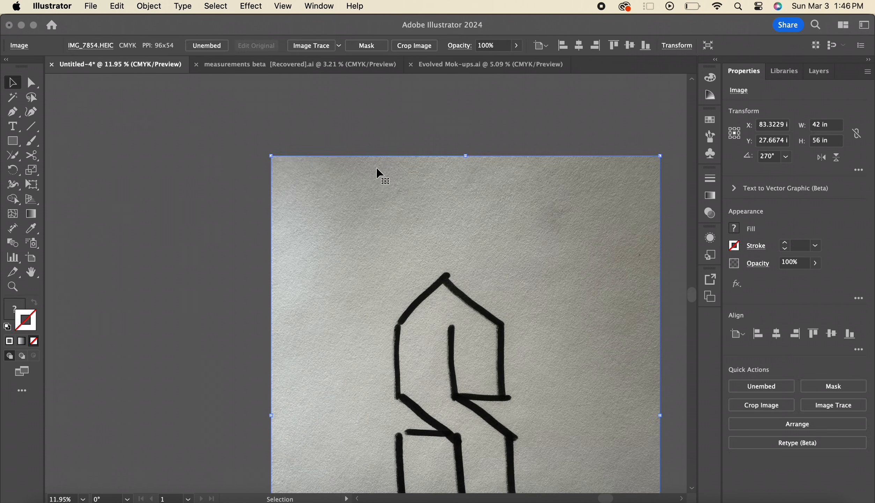
{"action": "scroll", "coordinate": [512, 198], "scroll_direction": "down", "scroll_amount": 3}
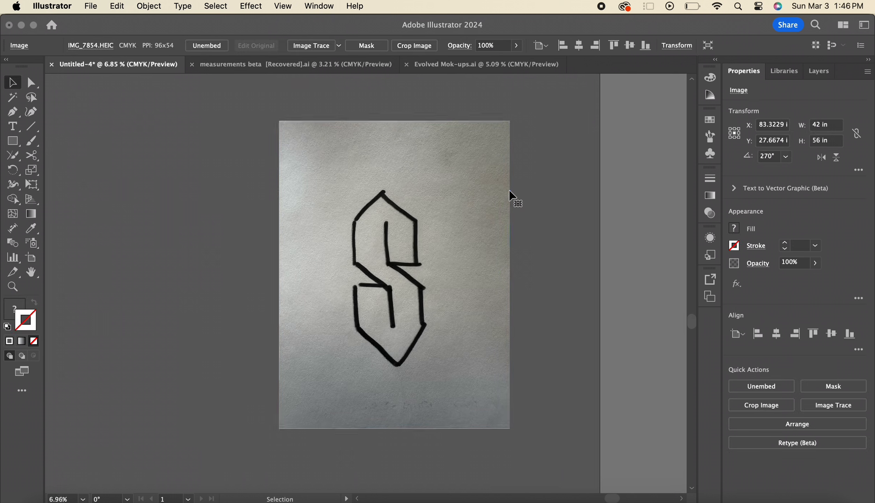
{"action": "scroll", "coordinate": [512, 197], "scroll_direction": "up", "scroll_amount": 4}
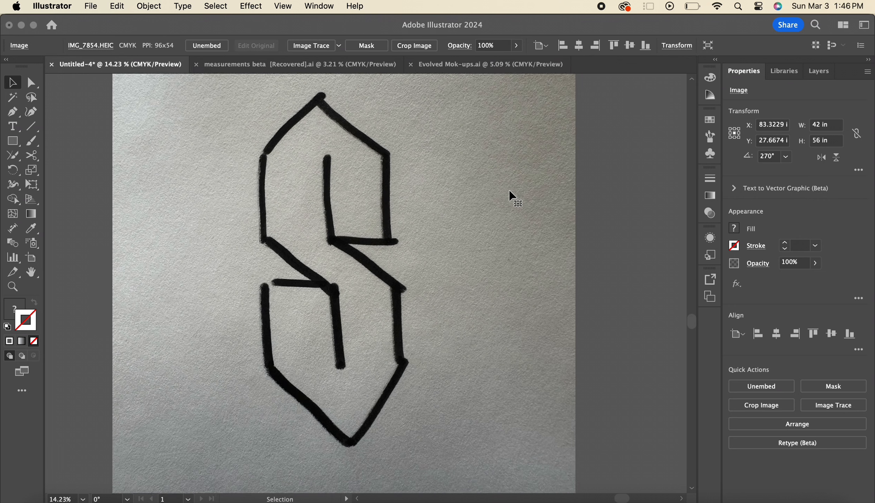
{"action": "left_click", "coordinate": [655, 182]}
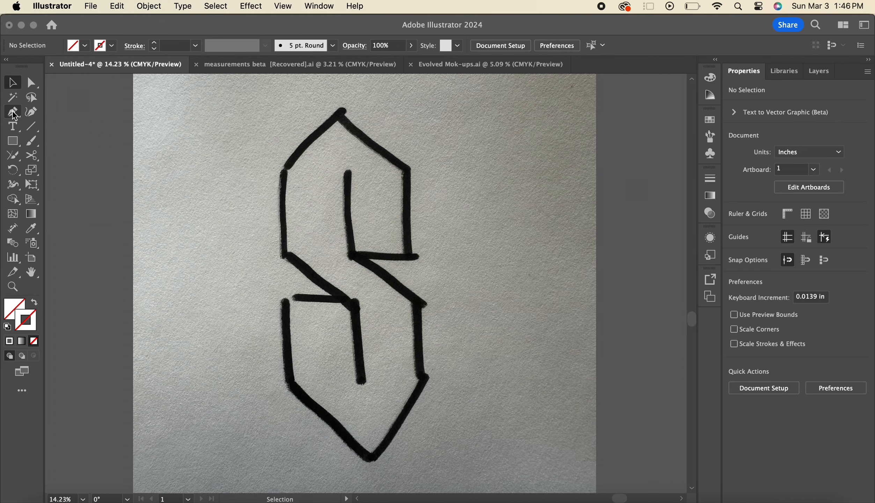
Set up the Pen tool with a CMYK Red stroke of 6 pt
{"action": "left_click", "coordinate": [13, 112]}
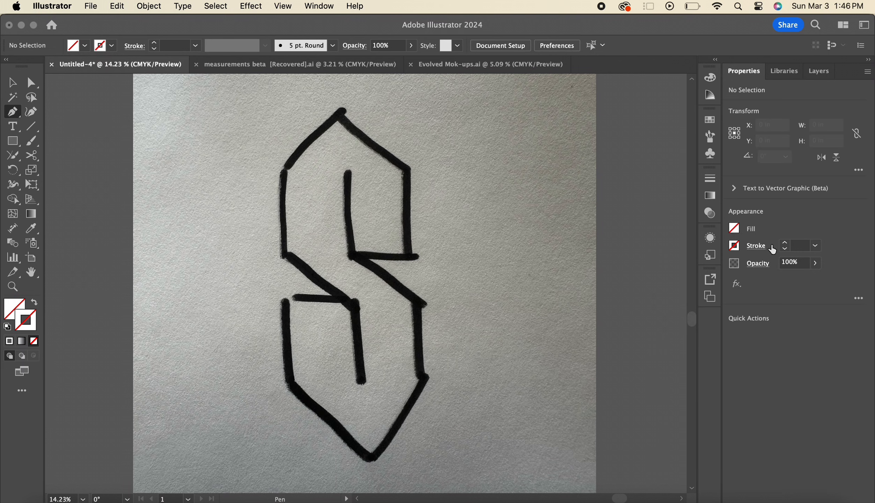
{"action": "left_click", "coordinate": [734, 246]}
{"action": "left_click", "coordinate": [634, 289]}
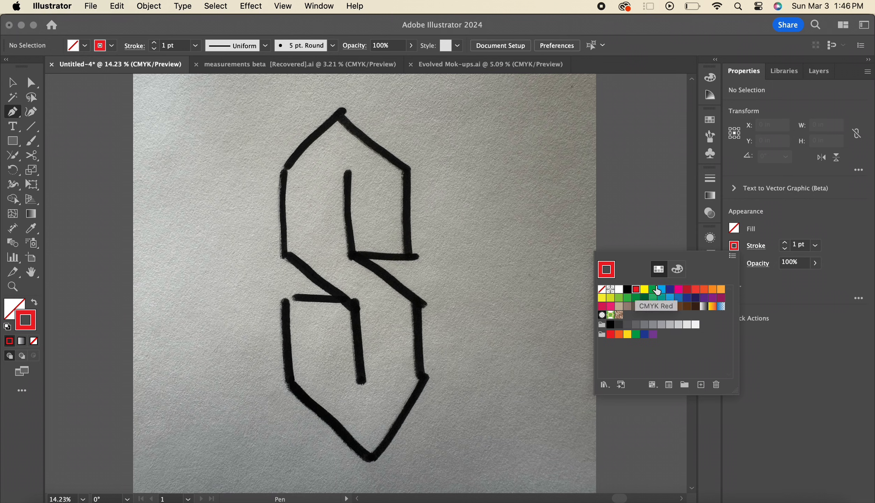
{"action": "triple_click", "coordinate": [784, 242]}
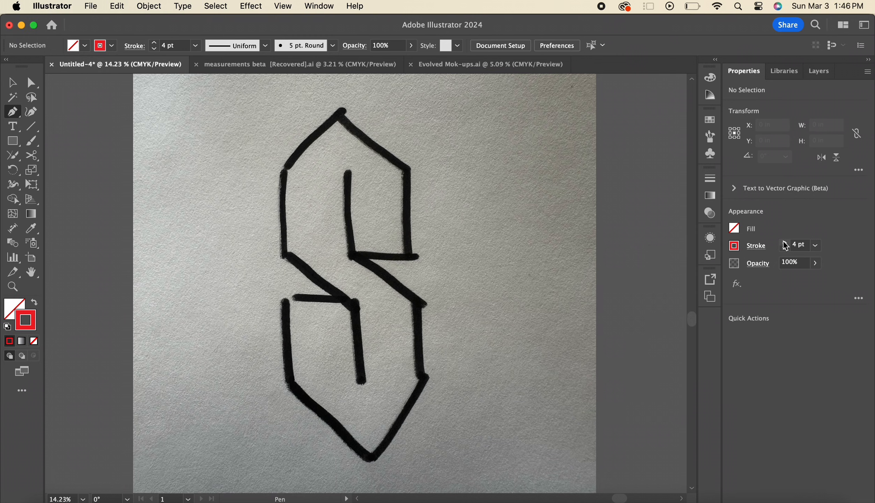
Trace the right side of the hand-drawn S with straight Pen segments, from its top peak down to the bottom point
{"action": "left_click", "coordinate": [339, 112]}
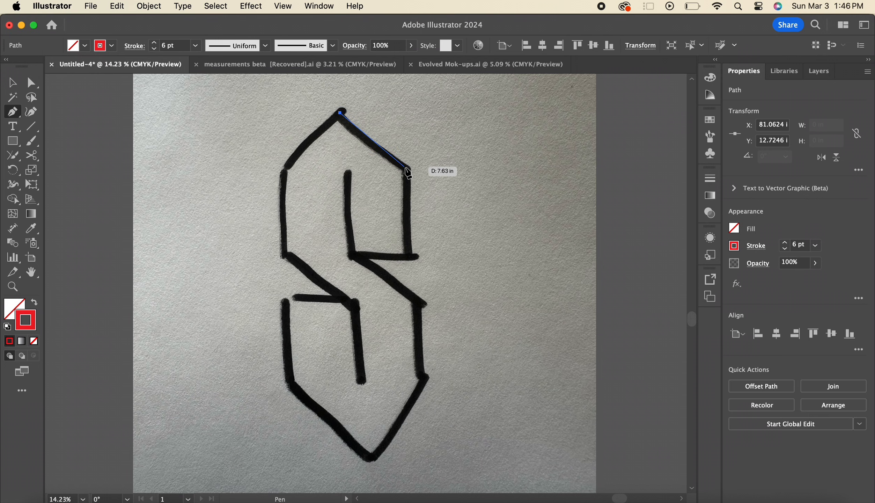
{"action": "left_click", "coordinate": [408, 170]}
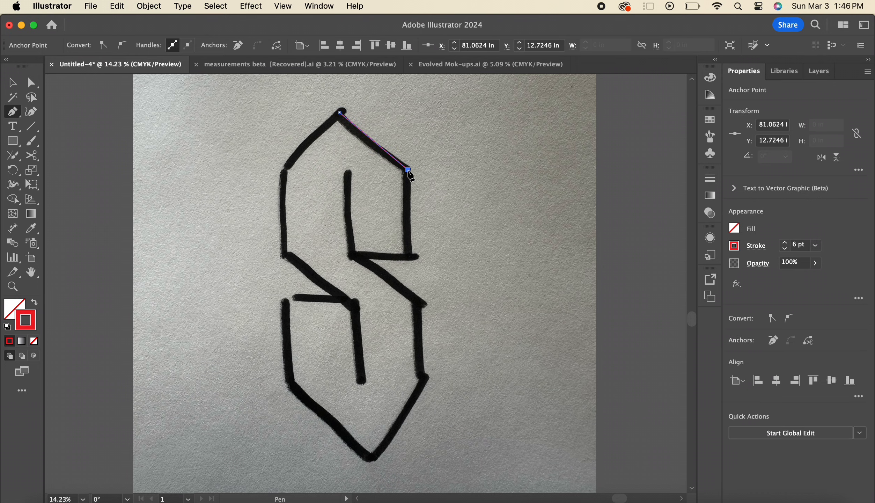
{"action": "left_click", "coordinate": [408, 257]}
{"action": "left_click", "coordinate": [354, 257]}
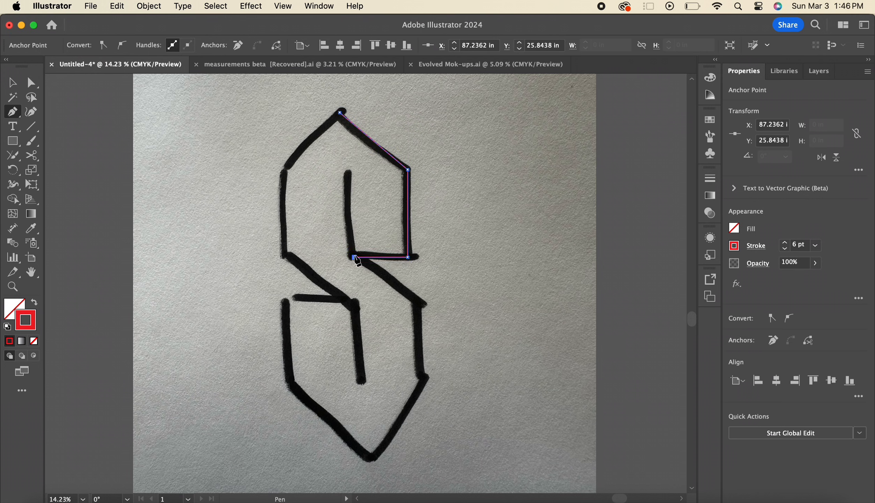
{"action": "left_click", "coordinate": [418, 302]}
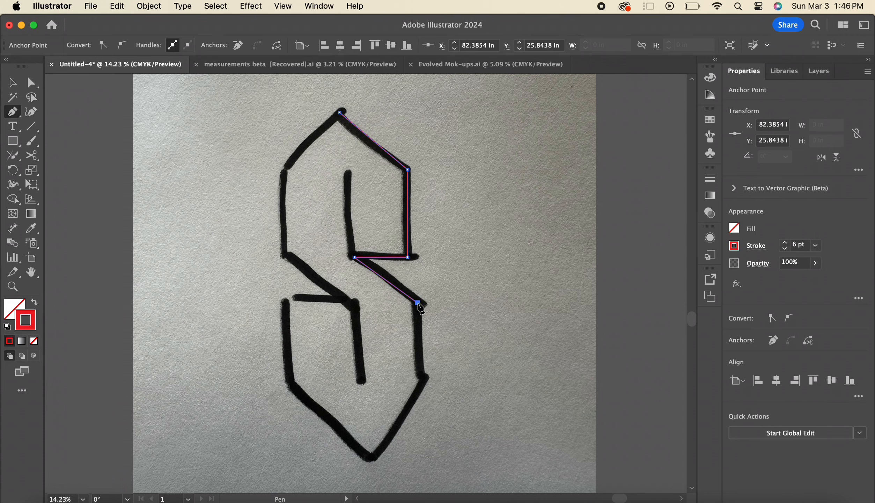
{"action": "left_click", "coordinate": [423, 380]}
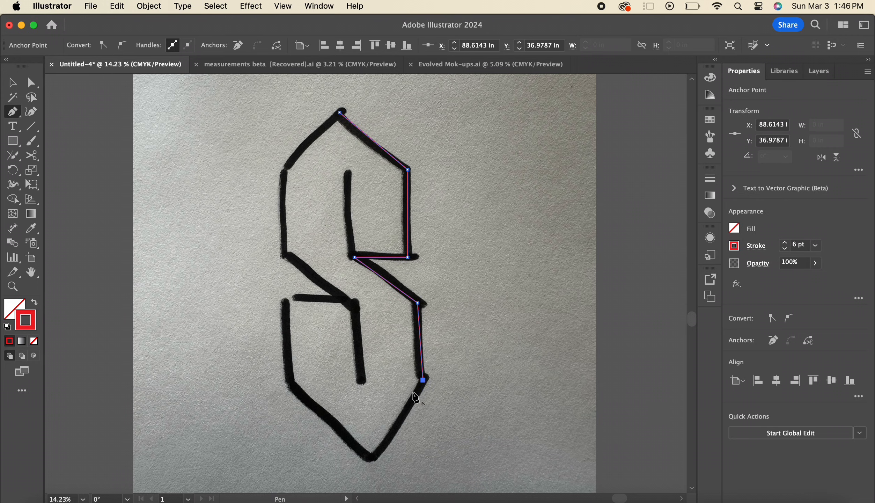
{"action": "left_click", "coordinate": [371, 460]}
Continue the Pen path up the left side of the S, close it at the top peak and deselect it
{"action": "left_click", "coordinate": [289, 382]}
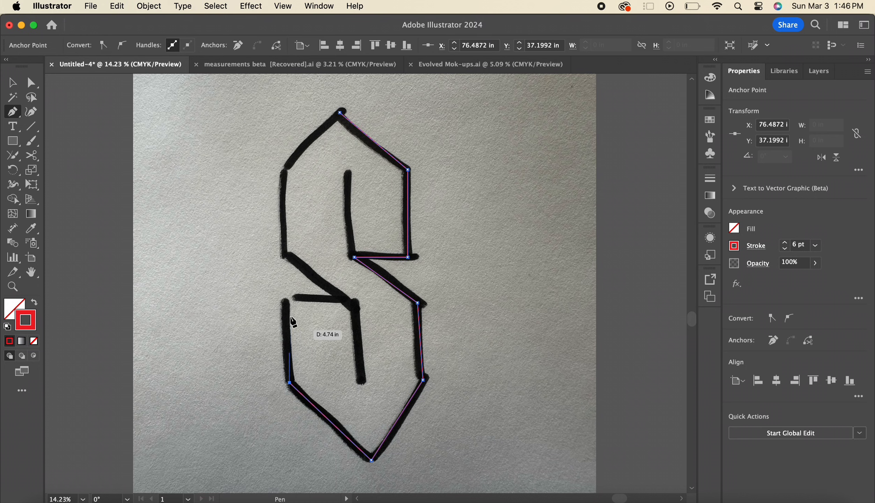
{"action": "left_click", "coordinate": [289, 296]}
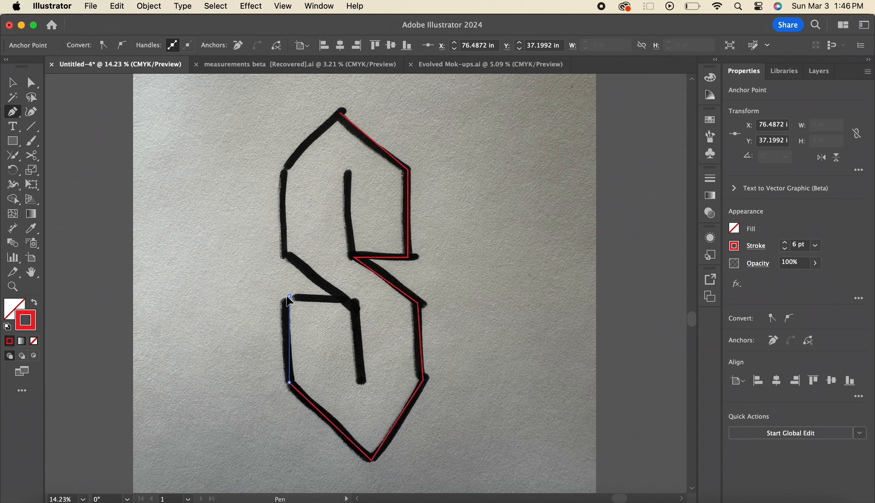
{"action": "left_click", "coordinate": [351, 299]}
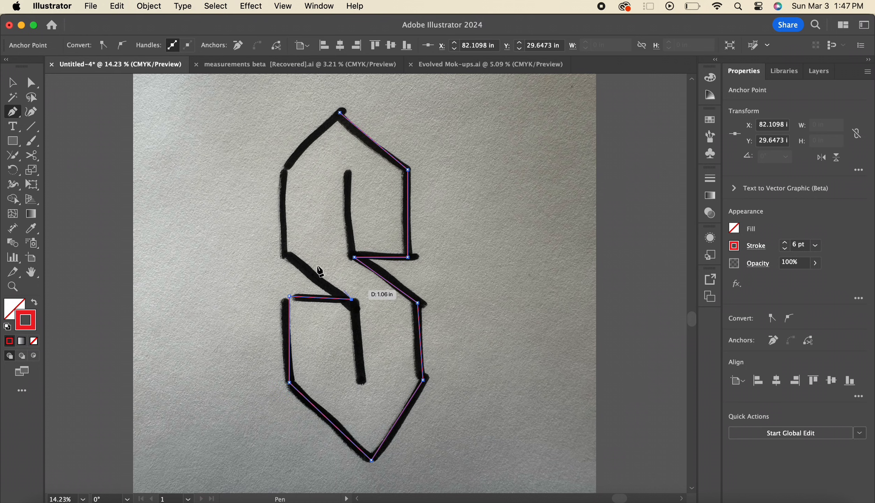
{"action": "left_click", "coordinate": [283, 250]}
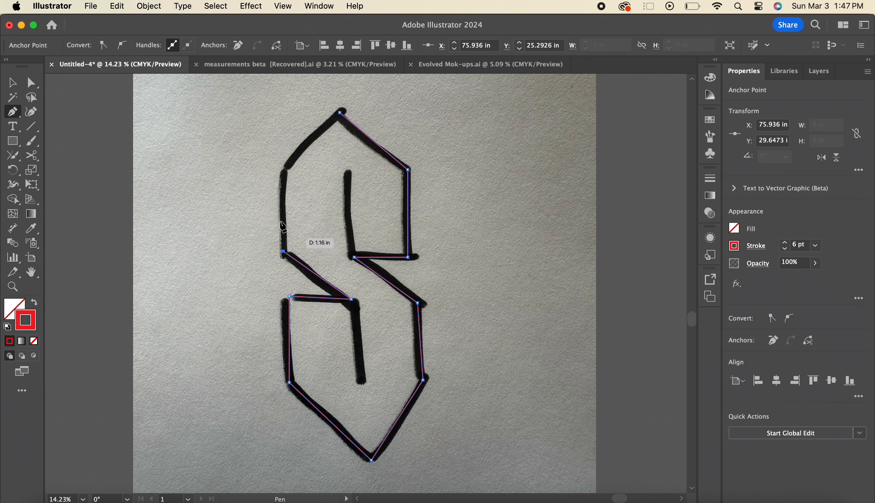
{"action": "left_click", "coordinate": [283, 168]}
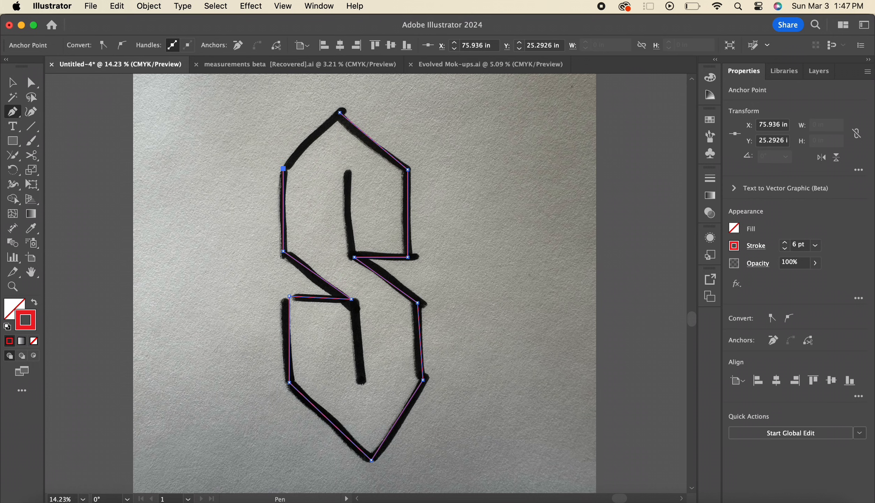
{"action": "left_click", "coordinate": [340, 112]}
{"action": "key", "text": "v"}
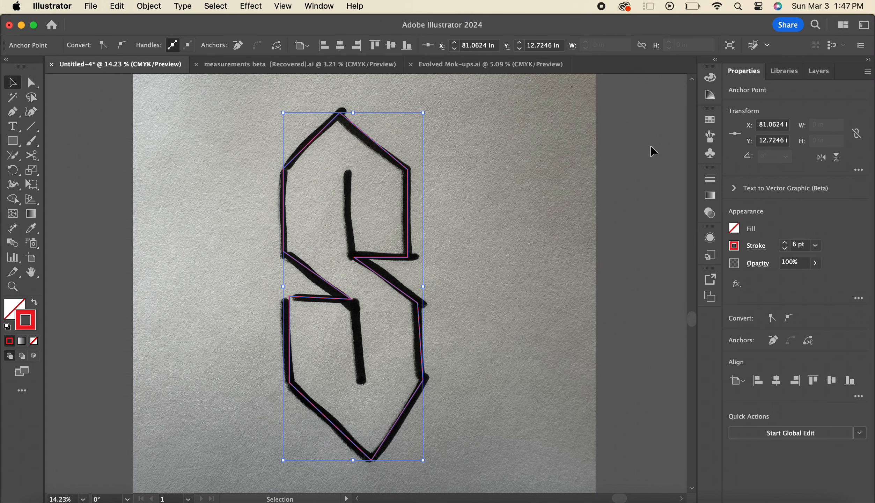
{"action": "left_click", "coordinate": [453, 166]}
Draw two vertical line segments over the inner strokes of the S, one upward and one downward from the inner corners
{"action": "left_click", "coordinate": [31, 126]}
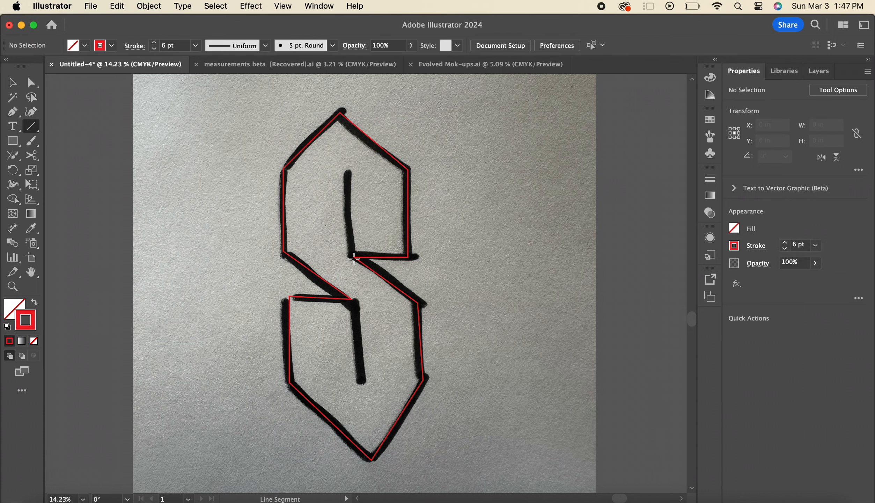
{"action": "left_click_drag", "start_coordinate": [354, 258], "coordinate": [347, 173]}
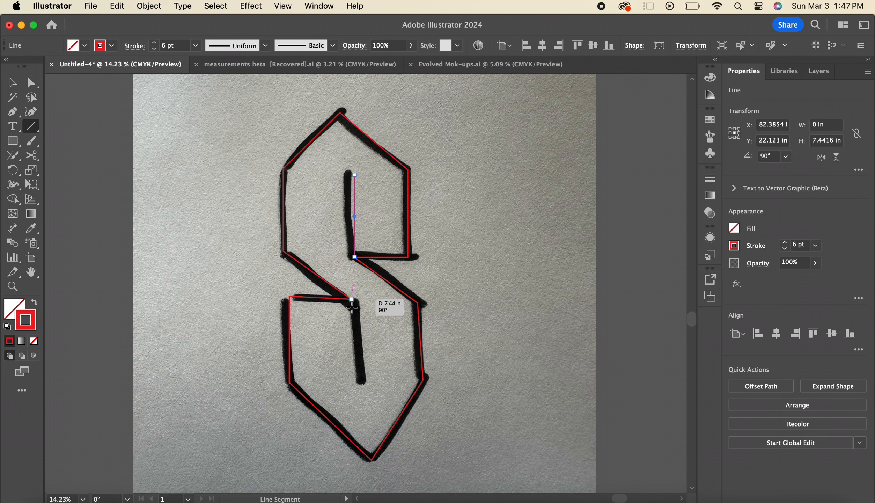
{"action": "left_click_drag", "start_coordinate": [352, 307], "coordinate": [363, 382]}
{"action": "key", "text": "v"}
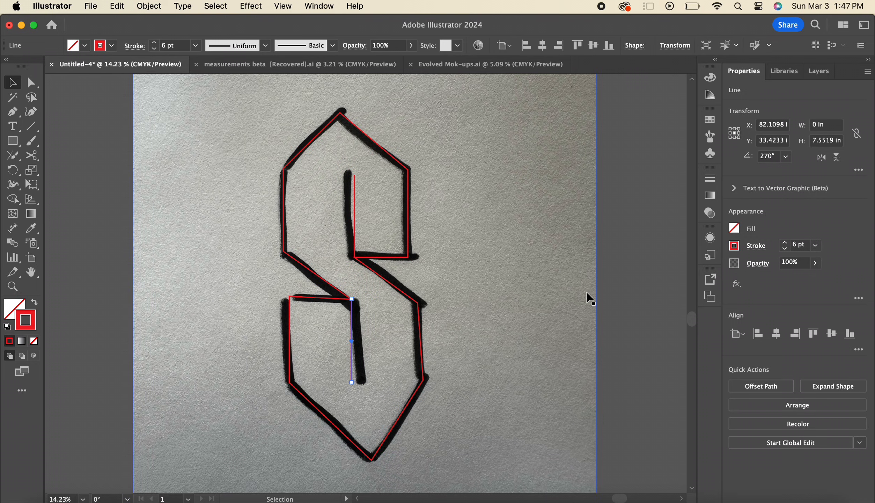
{"action": "left_click", "coordinate": [625, 275]}
Move the photo away from behind the traced red S and deselect it
{"action": "scroll", "coordinate": [624, 272], "scroll_direction": "down", "scroll_amount": 2}
{"action": "scroll", "coordinate": [624, 272], "scroll_direction": "right", "scroll_amount": 5}
{"action": "scroll", "coordinate": [624, 272], "scroll_direction": "down", "scroll_amount": 2}
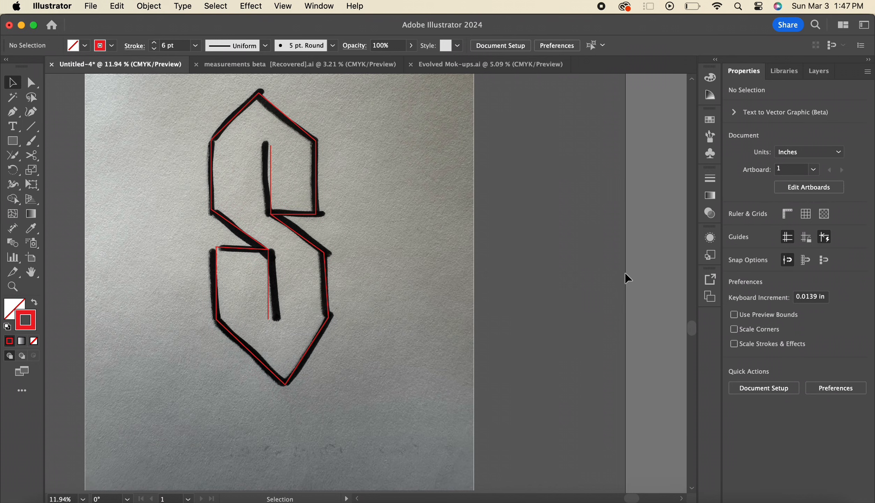
{"action": "scroll", "coordinate": [624, 272], "scroll_direction": "down", "scroll_amount": 2}
{"action": "left_click_drag", "start_coordinate": [410, 248], "coordinate": [168, 221]}
{"action": "left_click", "coordinate": [517, 335]}
Round the bottom point and the top peak of the red S outline with Direct Selection corner handles
{"action": "scroll", "coordinate": [513, 345], "scroll_direction": "up", "scroll_amount": 6}
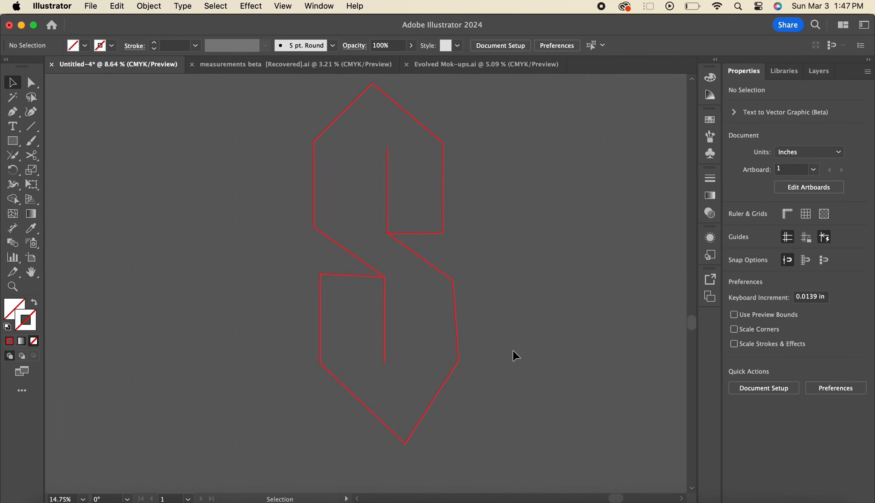
{"action": "scroll", "coordinate": [512, 350], "scroll_direction": "up", "scroll_amount": 1}
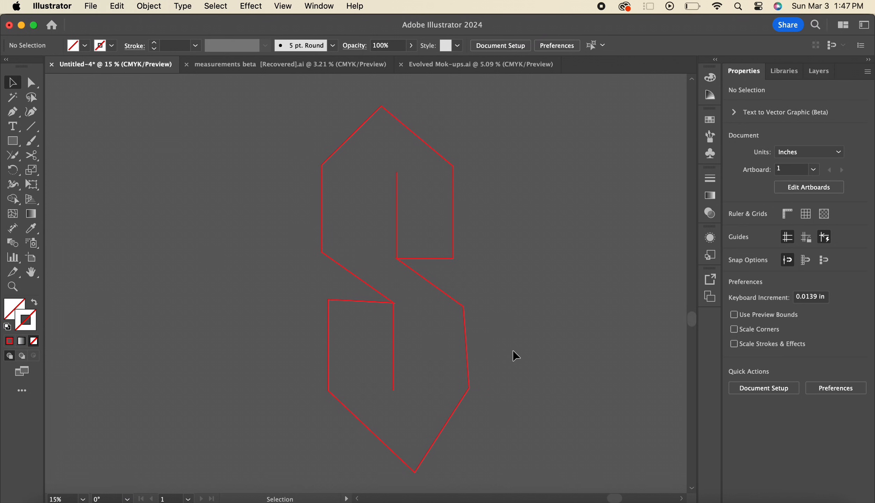
{"action": "key", "text": "a"}
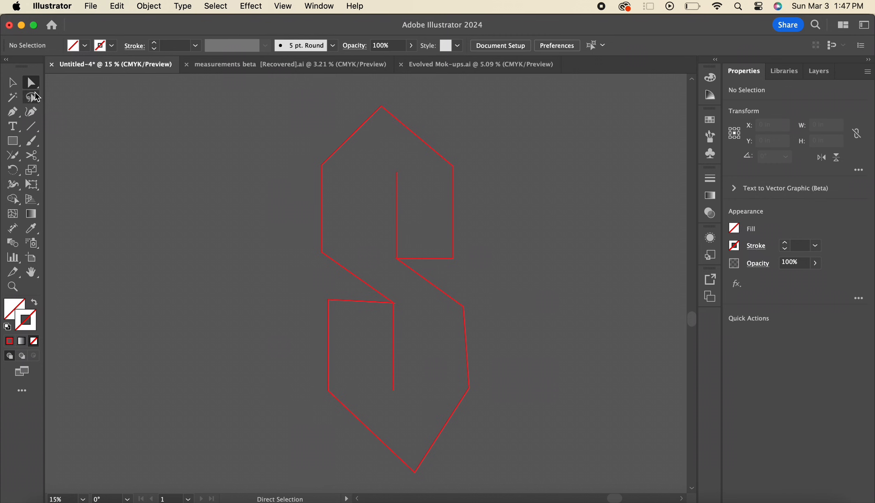
{"action": "left_click", "coordinate": [415, 472]}
{"action": "left_click_drag", "start_coordinate": [414, 472], "coordinate": [470, 403]}
{"action": "left_click", "coordinate": [381, 105]}
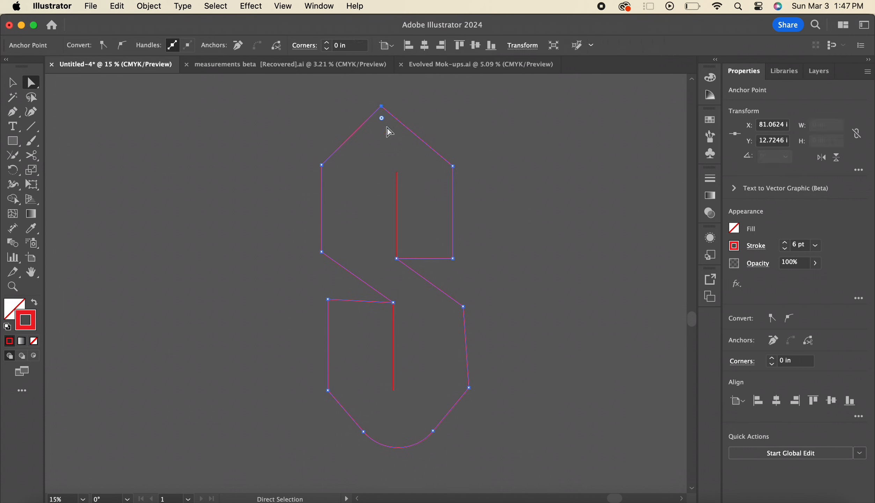
{"action": "left_click_drag", "start_coordinate": [384, 120], "coordinate": [499, 179]}
{"action": "left_click", "coordinate": [520, 168]}
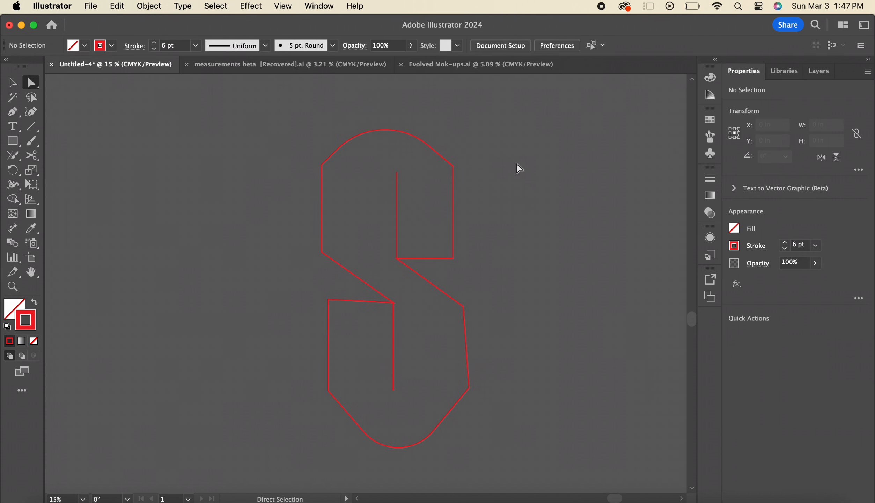
Show the Image Trace settings and place them clear of the hand-drawn S photo
{"action": "left_click", "coordinate": [319, 7]}
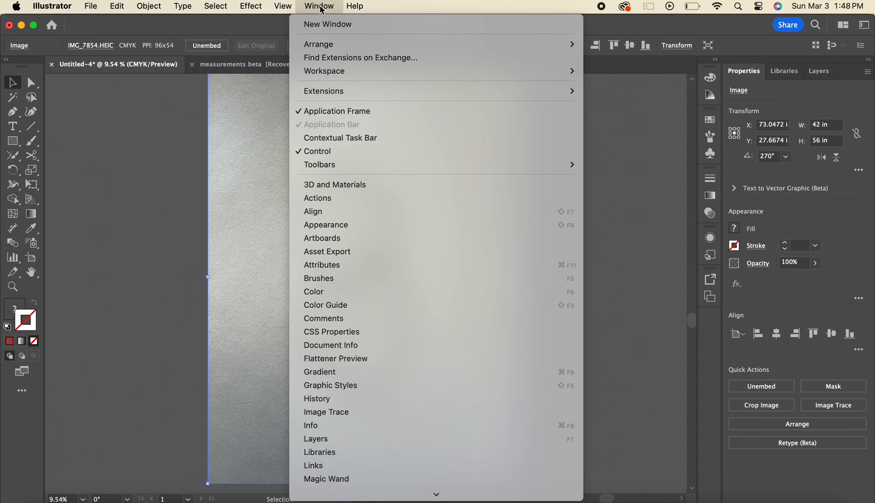
{"action": "left_click", "coordinate": [384, 416]}
{"action": "left_click_drag", "start_coordinate": [471, 115], "coordinate": [632, 115]}
{"action": "left_click", "coordinate": [547, 359]}
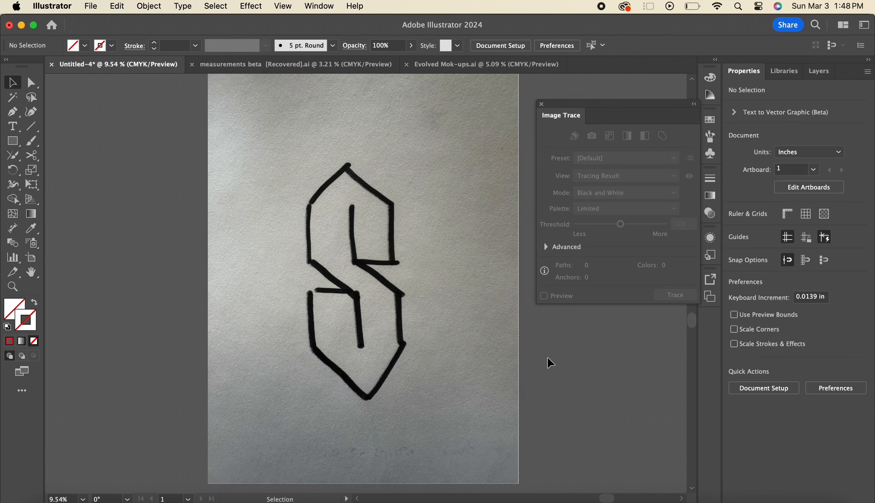
Image Trace the hand-drawn S photo with the Sketched Art preset and expand the tracing into vector paths
{"action": "left_click", "coordinate": [395, 237]}
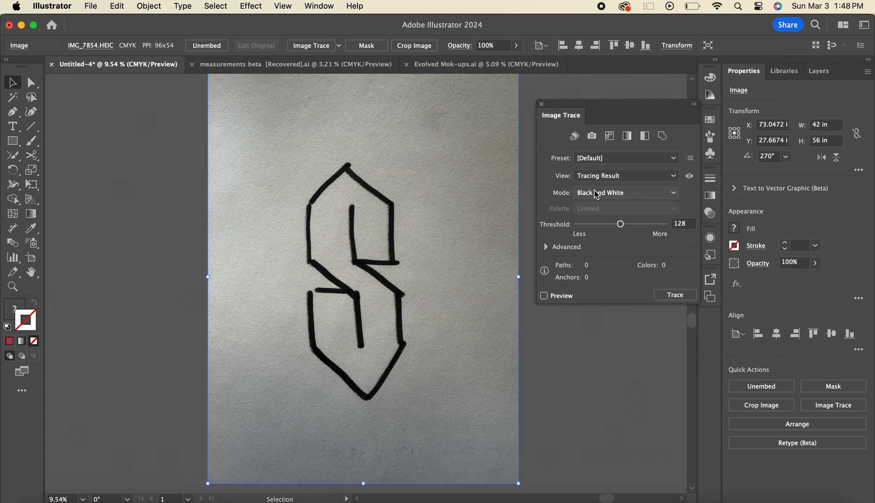
{"action": "left_click", "coordinate": [643, 160]}
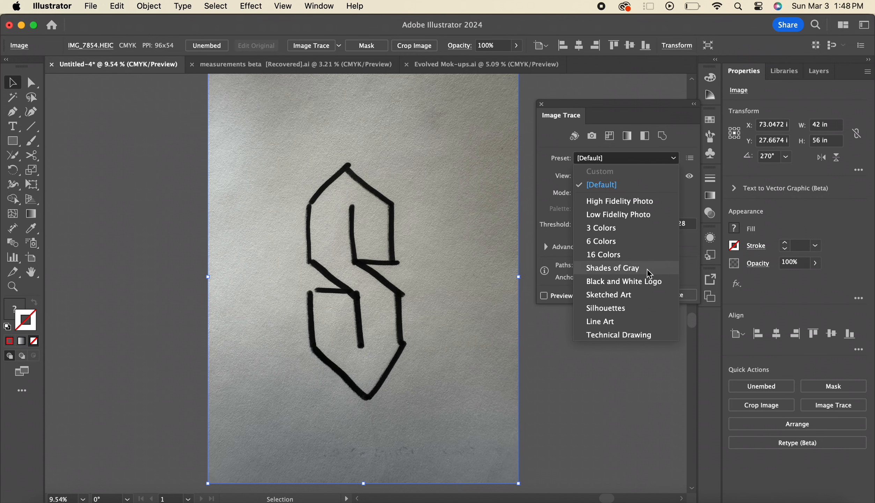
{"action": "left_click", "coordinate": [640, 295]}
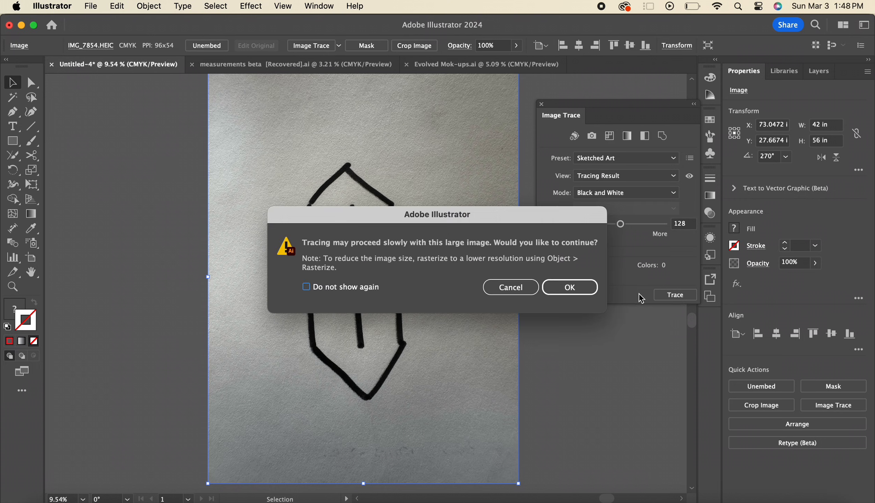
{"action": "left_click", "coordinate": [550, 286]}
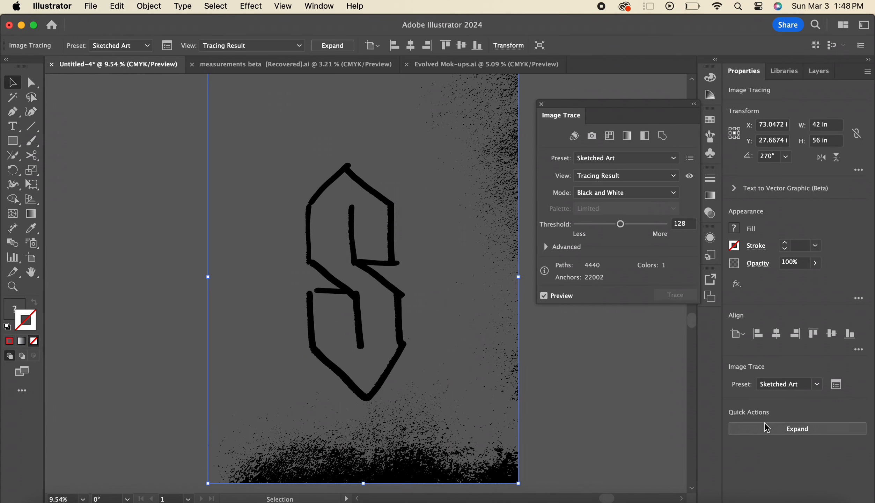
{"action": "left_click", "coordinate": [766, 428]}
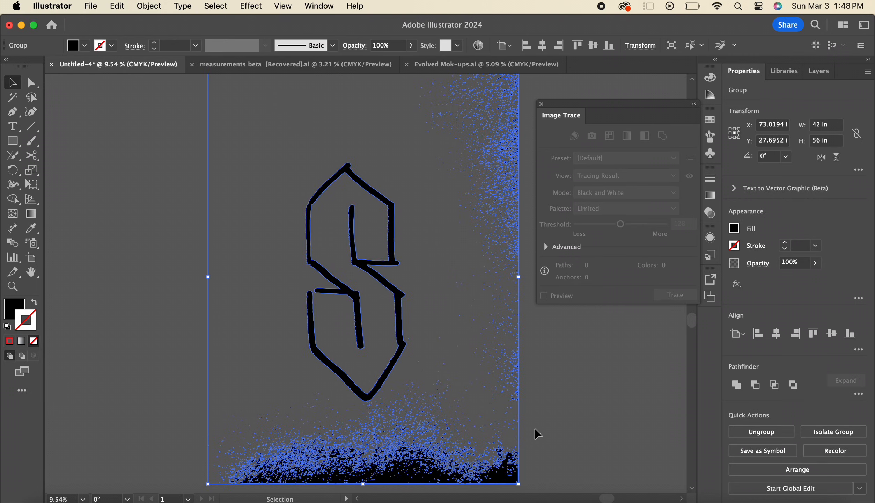
Isolate the expanded tracing group and delete the black speckles along the bottom below the S
{"action": "double_click", "coordinate": [394, 453]}
{"action": "left_click", "coordinate": [391, 448]}
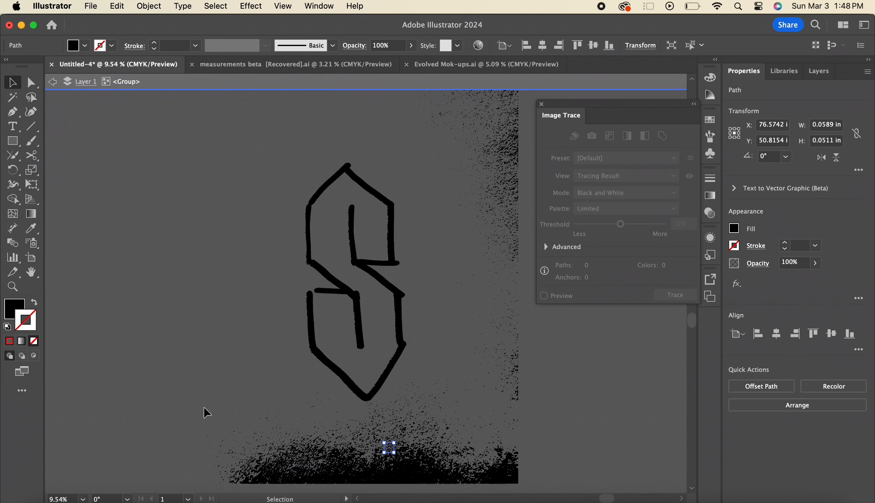
{"action": "left_click_drag", "start_coordinate": [537, 486], "coordinate": [557, 489]}
{"action": "key", "text": "Delete"}
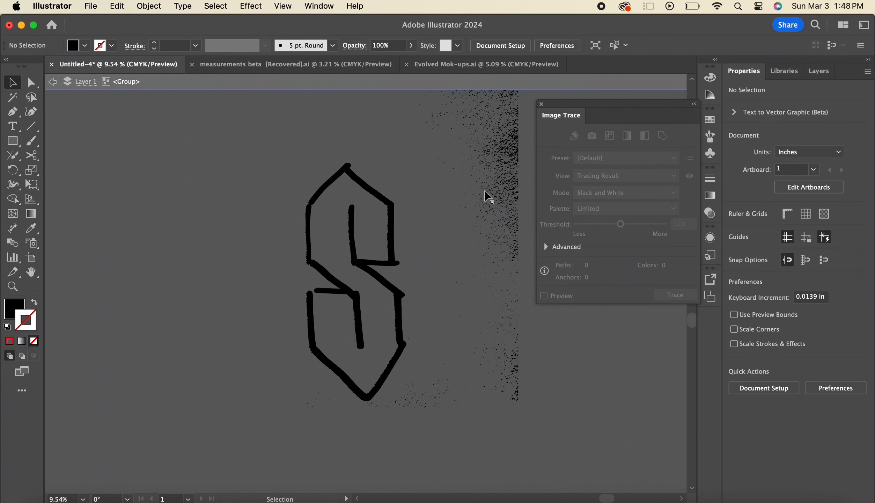
Delete the black speckles along the right edge beside the traced S
{"action": "scroll", "coordinate": [474, 163], "scroll_direction": "up", "scroll_amount": 1}
{"action": "scroll", "coordinate": [473, 164], "scroll_direction": "up", "scroll_amount": 1}
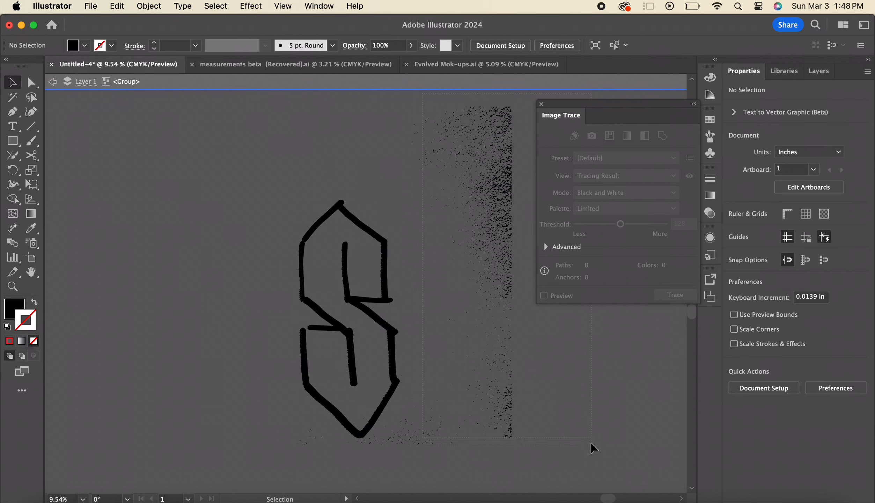
{"action": "left_click_drag", "start_coordinate": [594, 448], "coordinate": [593, 460]}
{"action": "key", "text": "Delete"}
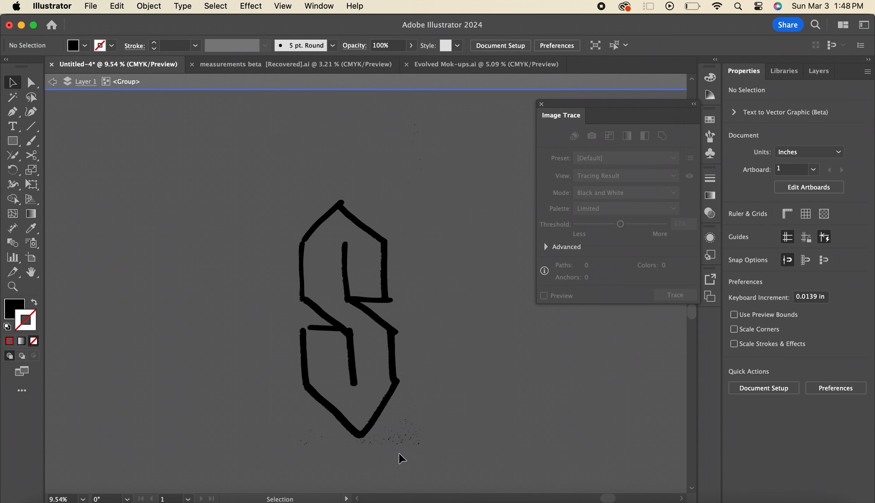
{"action": "left_click_drag", "start_coordinate": [392, 368], "coordinate": [397, 313]}
{"action": "left_click", "coordinate": [511, 275]}
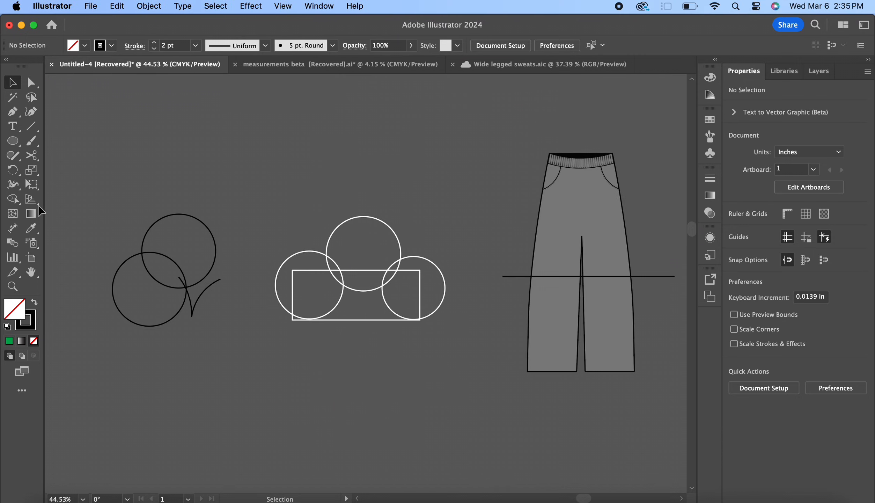
Select the two overlapping black circles and remove the upper circle's area outside the overlap with Shape Builder
{"action": "left_click", "coordinate": [13, 200]}
{"action": "left_click_drag", "start_coordinate": [14, 201], "coordinate": [62, 199]}
{"action": "key", "text": "v"}
{"action": "left_click_drag", "start_coordinate": [169, 297], "coordinate": [169, 296]}
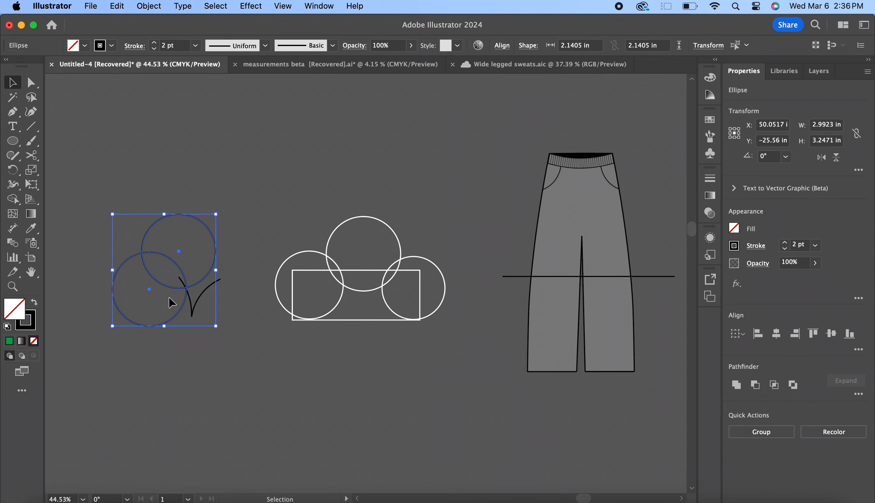
{"action": "left_click", "coordinate": [14, 201]}
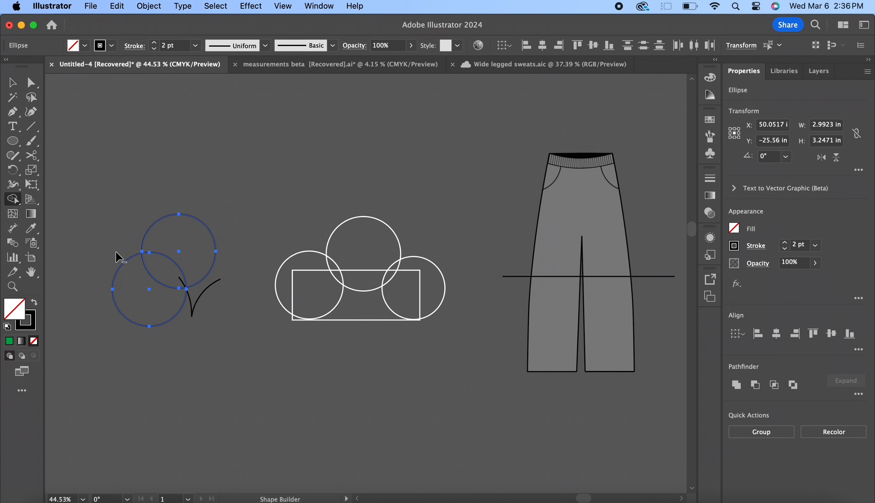
{"action": "left_click", "coordinate": [206, 244], "text": "alt"}
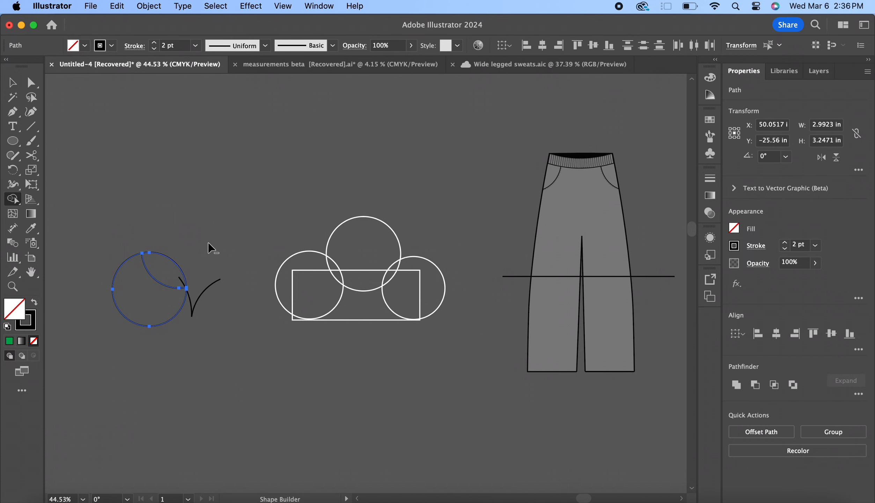
Remove the lower circle's area outside the overlap with Shape Builder and fill the remaining leaf shape with green
{"action": "left_click_drag", "start_coordinate": [118, 252], "coordinate": [141, 301]}
{"action": "key", "text": "v"}
{"action": "left_click", "coordinate": [734, 229]}
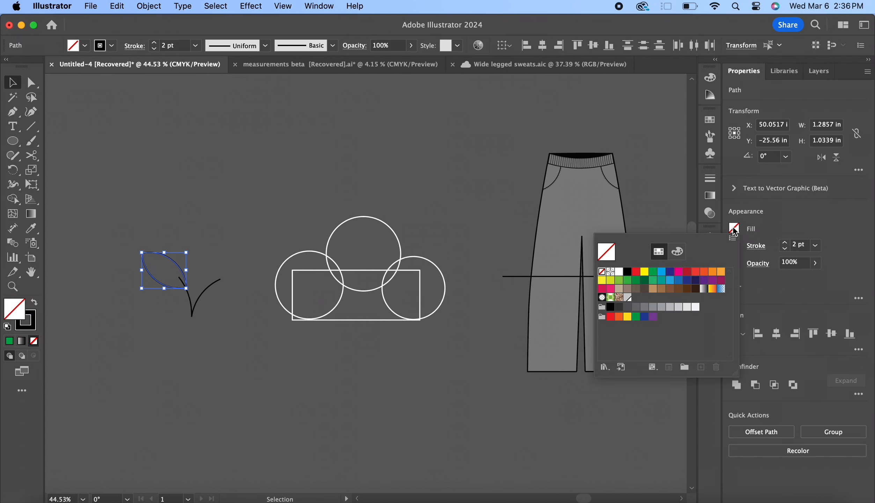
{"action": "left_click", "coordinate": [651, 271]}
{"action": "left_click", "coordinate": [315, 166]}
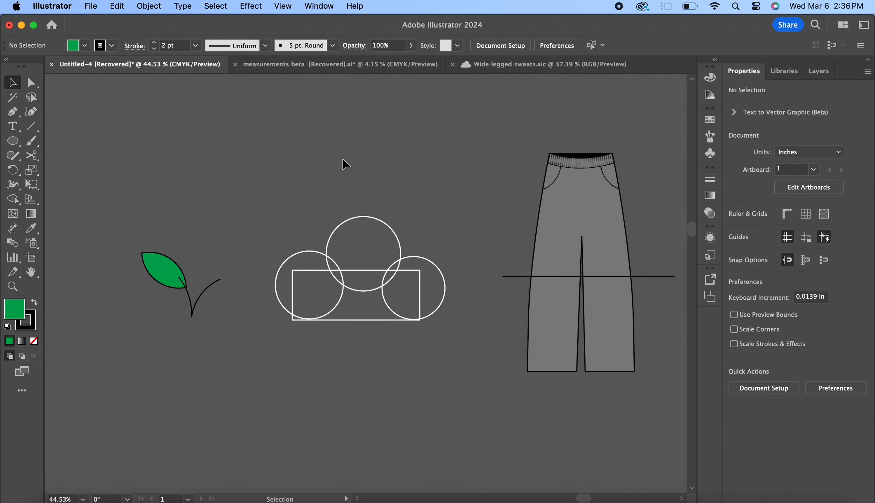
Merge the three white circles and the rectangle into one cloud shape with Shape Builder and fill it white
{"action": "left_click_drag", "start_coordinate": [249, 197], "coordinate": [461, 352]}
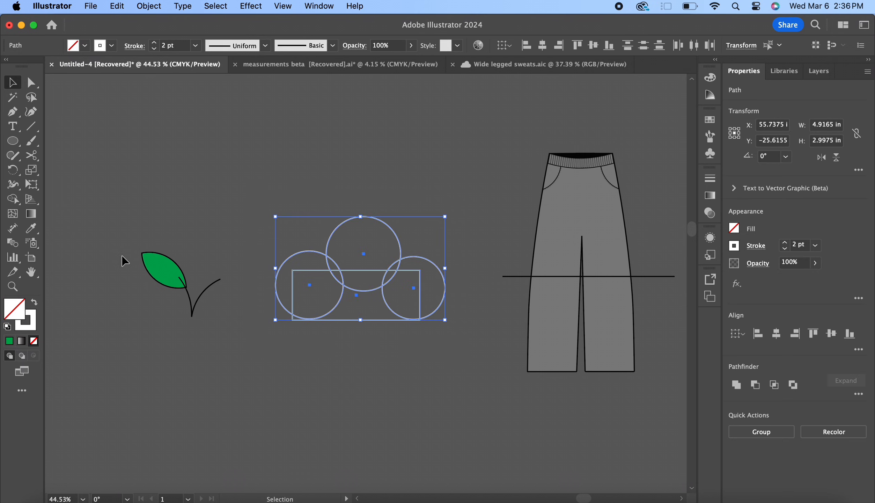
{"action": "left_click", "coordinate": [16, 201]}
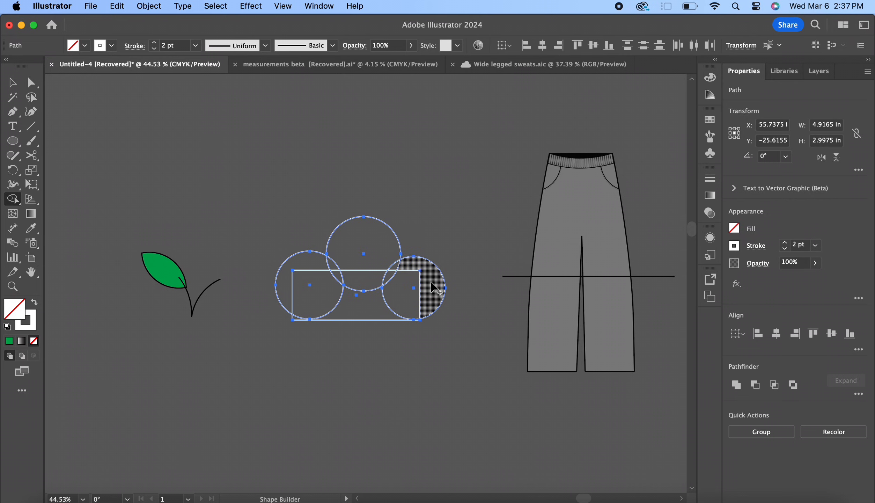
{"action": "mouse_move", "coordinate": [433, 287]}
{"action": "left_mouse_down"}
{"action": "mouse_move", "coordinate": [360, 302]}
{"action": "mouse_move", "coordinate": [311, 297]}
{"action": "mouse_move", "coordinate": [308, 284]}
{"action": "mouse_move", "coordinate": [353, 264]}
{"action": "mouse_move", "coordinate": [341, 263]}
{"action": "mouse_move", "coordinate": [311, 264]}
{"action": "mouse_move", "coordinate": [398, 276]}
{"action": "mouse_move", "coordinate": [395, 263]}
{"action": "mouse_move", "coordinate": [395, 273]}
{"action": "mouse_move", "coordinate": [307, 303]}
{"action": "mouse_move", "coordinate": [328, 292]}
{"action": "left_mouse_up"}
{"action": "key", "text": "v"}
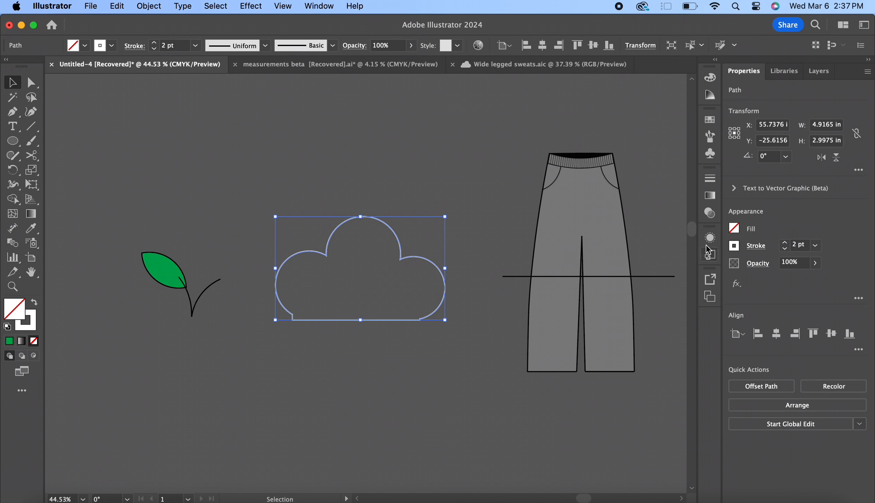
{"action": "left_click", "coordinate": [737, 229]}
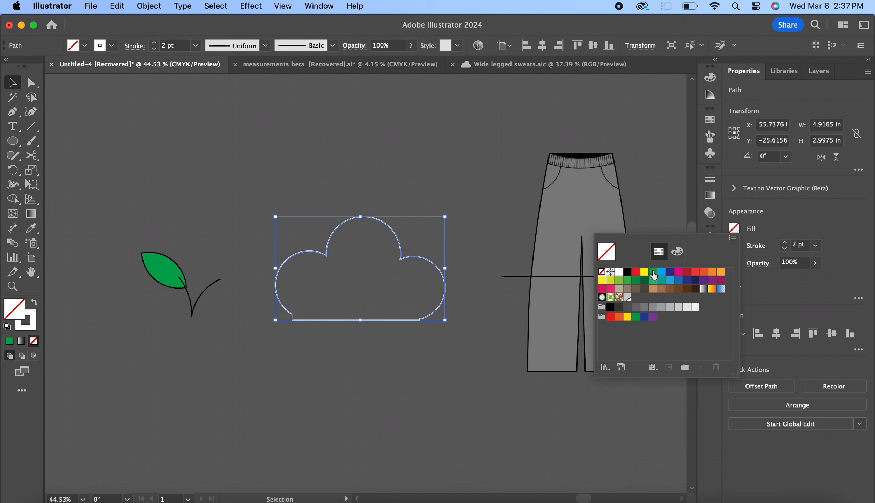
{"action": "left_click", "coordinate": [619, 271]}
{"action": "left_click", "coordinate": [495, 182]}
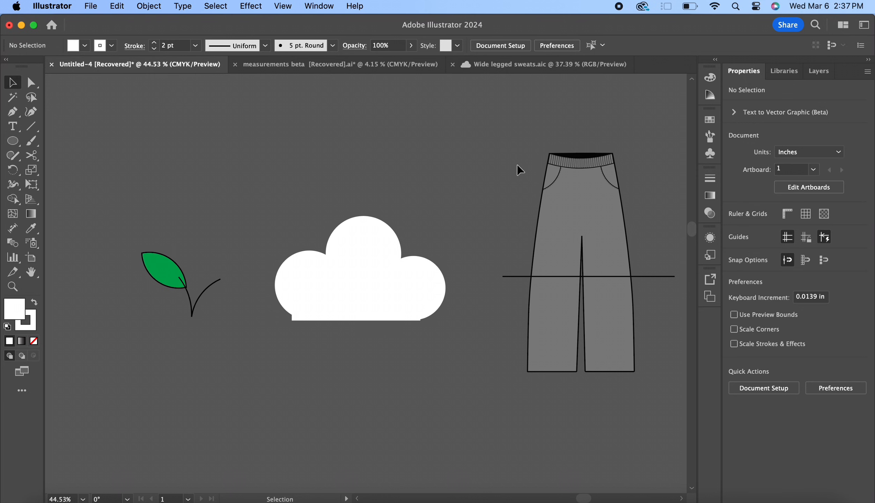
Draw a horizontal line about 3.94 in long across both legs of the pants, just below the crotch point
{"action": "scroll", "coordinate": [442, 178], "scroll_direction": "down", "scroll_amount": 2}
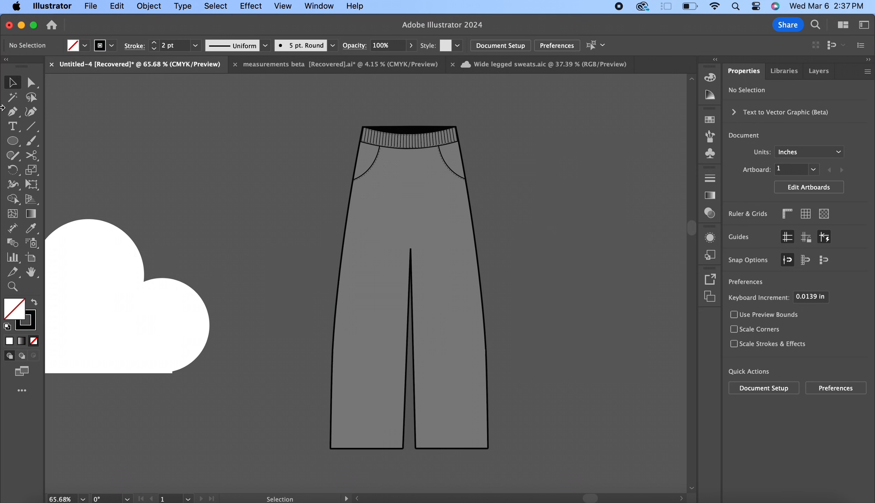
{"action": "left_click", "coordinate": [31, 129]}
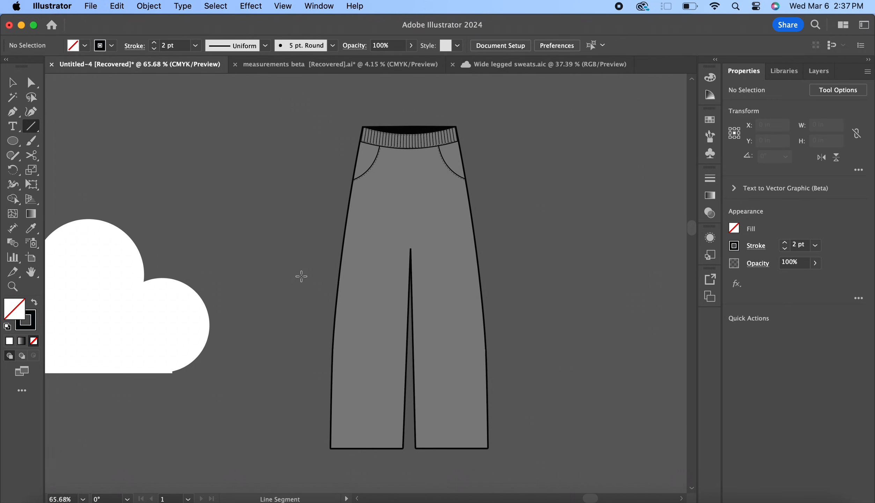
{"action": "left_click_drag", "start_coordinate": [308, 296], "coordinate": [508, 296]}
{"action": "key", "text": "v"}
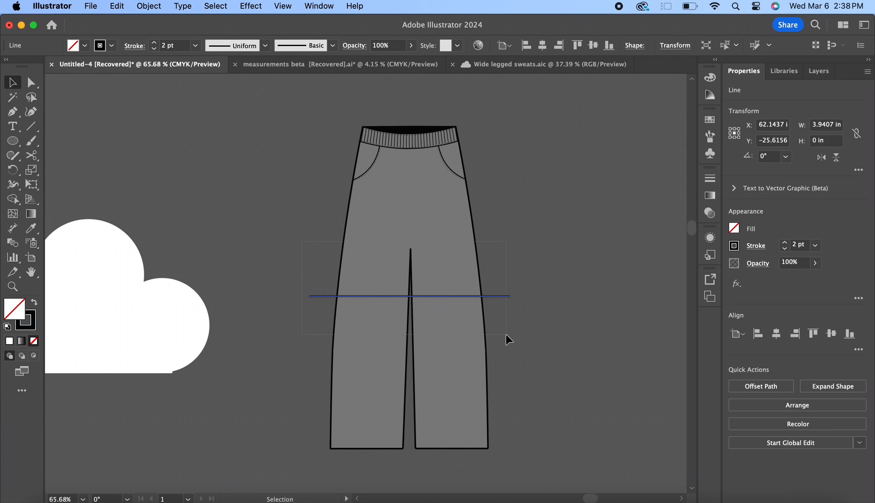
Remove the pants' legs below the line with Shape Builder and delete the leftover line
{"action": "key", "text": "super+a"}
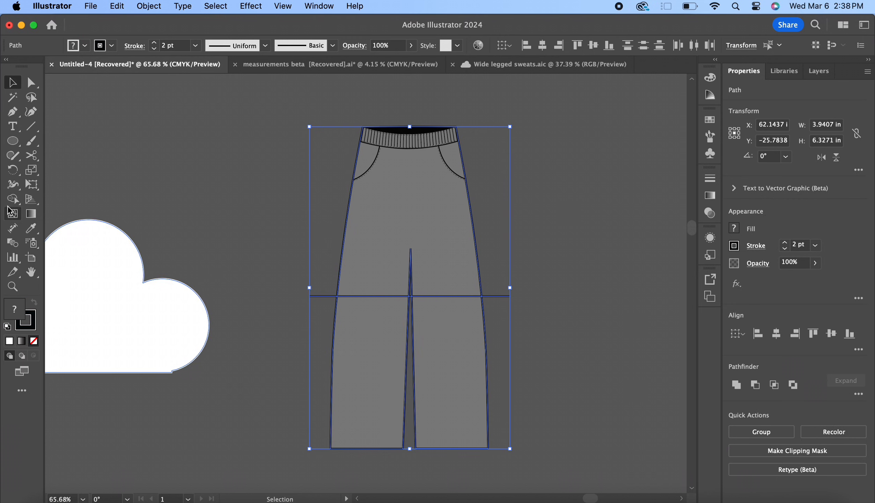
{"action": "left_click", "coordinate": [13, 199]}
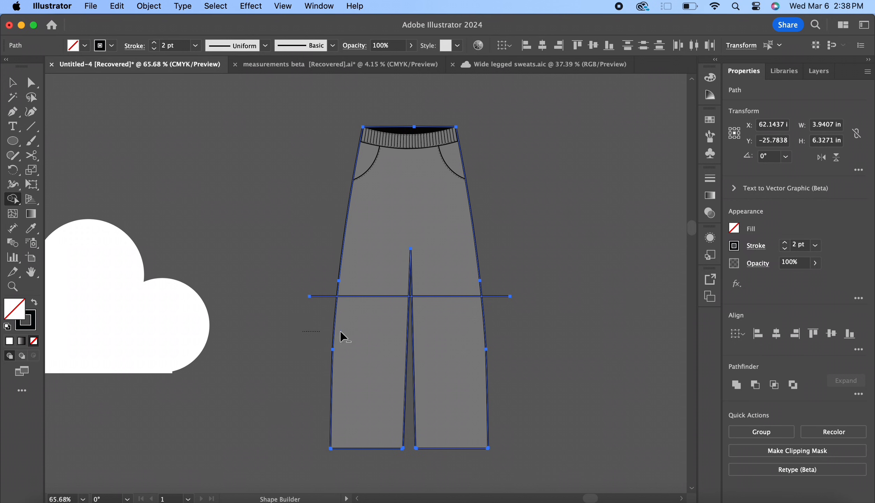
{"action": "left_click_drag", "start_coordinate": [340, 336], "coordinate": [513, 334]}
{"action": "key", "text": "v"}
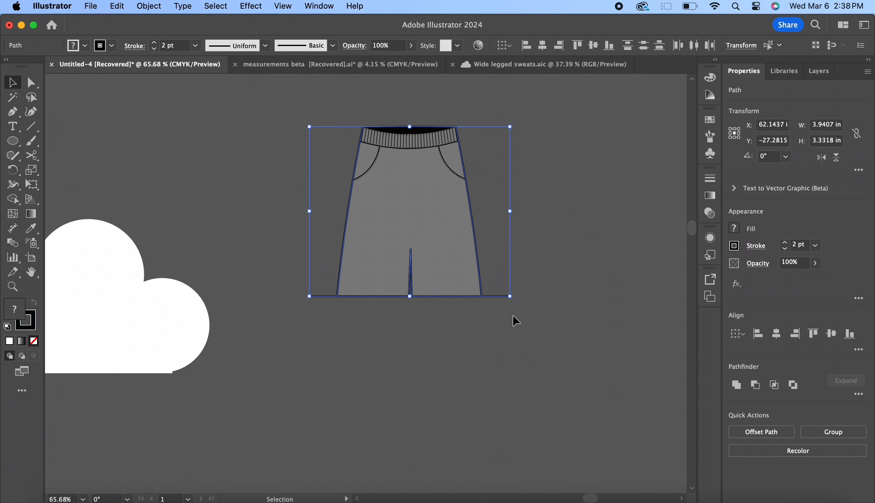
{"action": "left_click", "coordinate": [533, 276]}
{"action": "left_click_drag", "start_coordinate": [500, 296], "coordinate": [501, 356]}
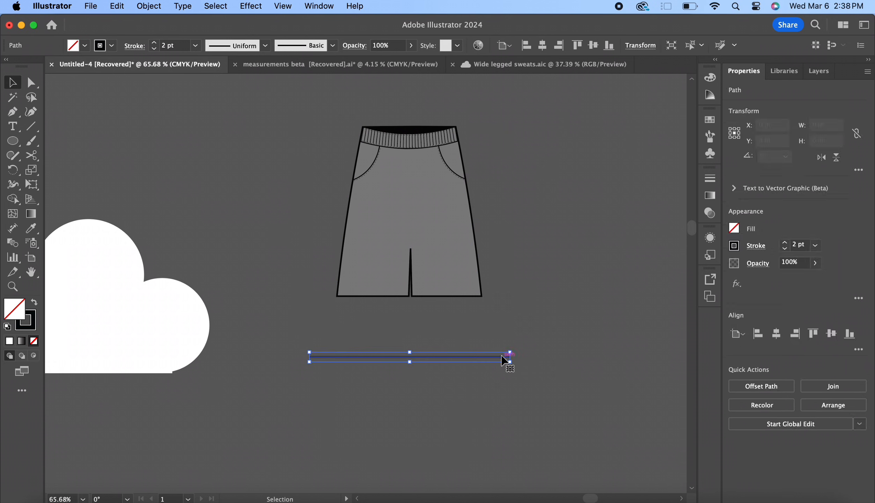
{"action": "key", "text": "Delete"}
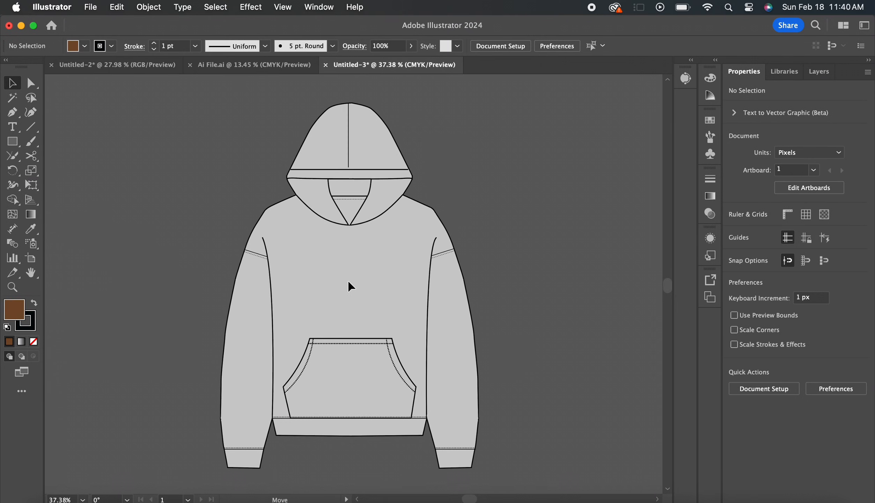
Select the hoodie's body shape and inspect its fill swatches and its outline at the shoulder up close
{"action": "left_click", "coordinate": [348, 285]}
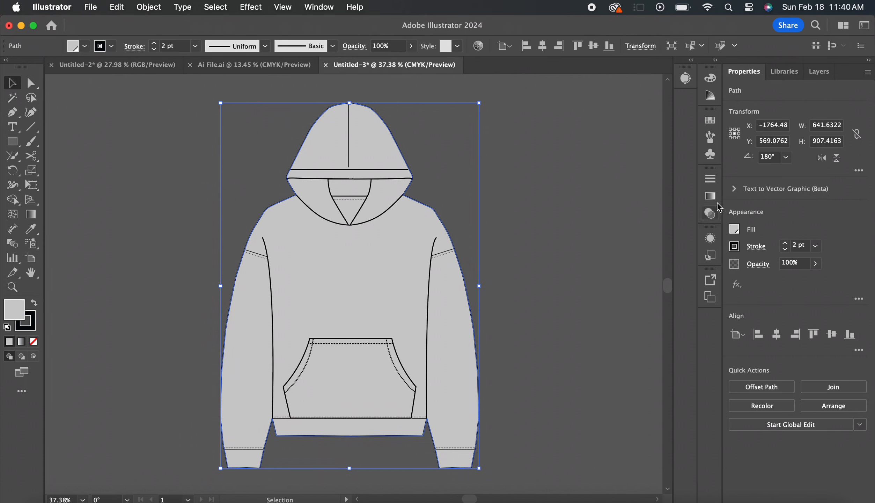
{"action": "left_click", "coordinate": [734, 230]}
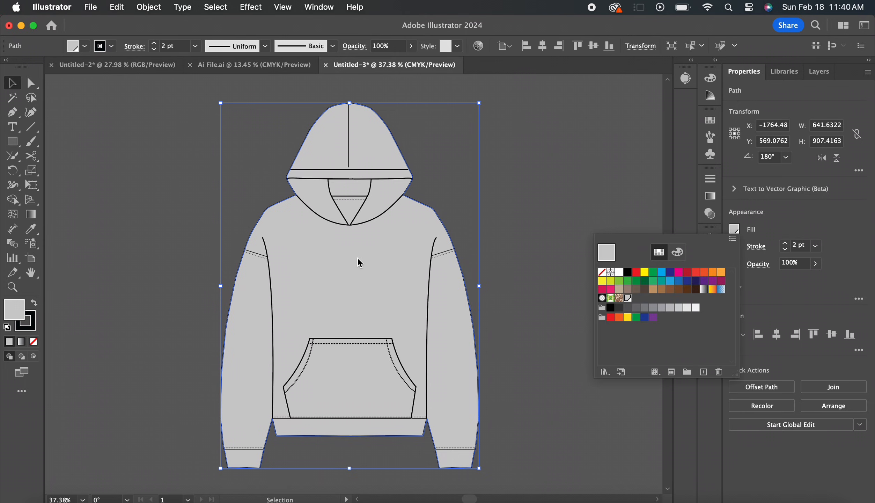
{"action": "left_click", "coordinate": [433, 221]}
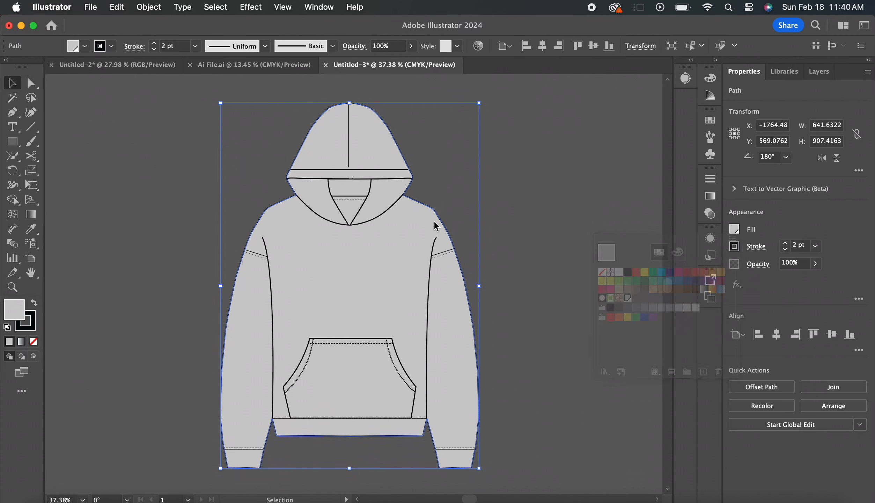
{"action": "scroll", "coordinate": [433, 221], "scroll_direction": "up", "scroll_amount": 5}
{"action": "scroll", "coordinate": [434, 222], "scroll_direction": "up", "scroll_amount": 2}
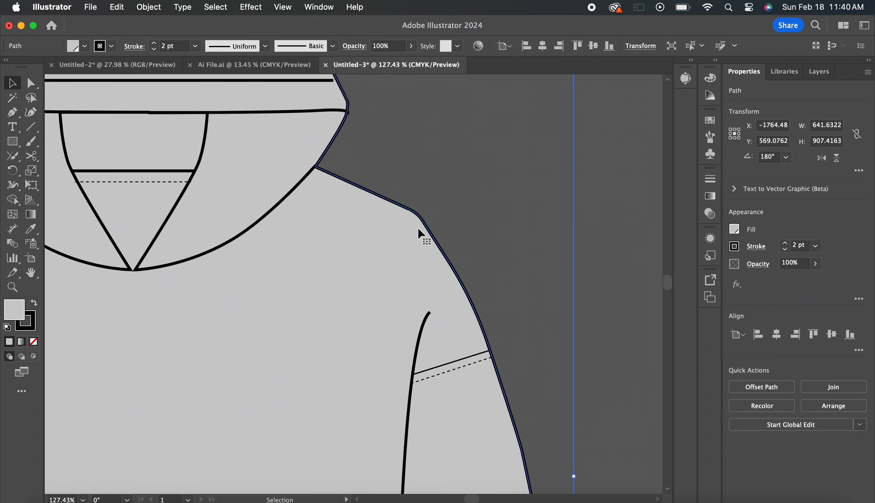
{"action": "scroll", "coordinate": [434, 241], "scroll_direction": "down", "scroll_amount": 8}
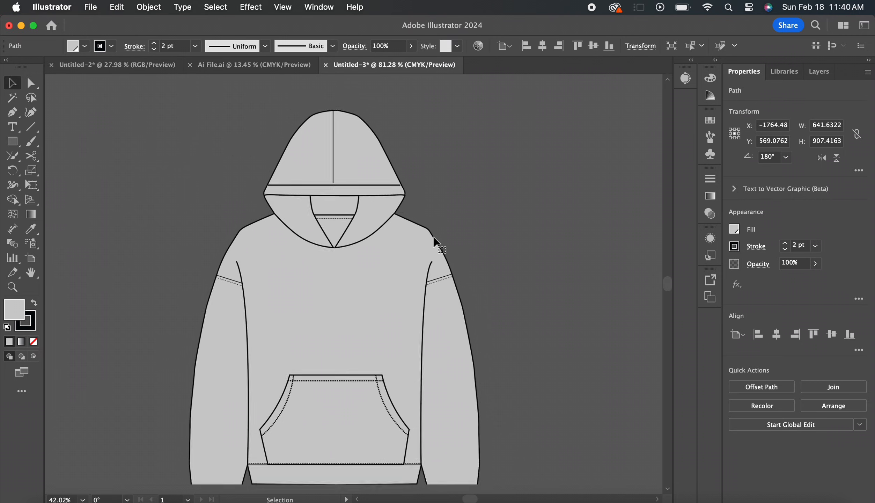
{"action": "scroll", "coordinate": [434, 240], "scroll_direction": "up", "scroll_amount": 1}
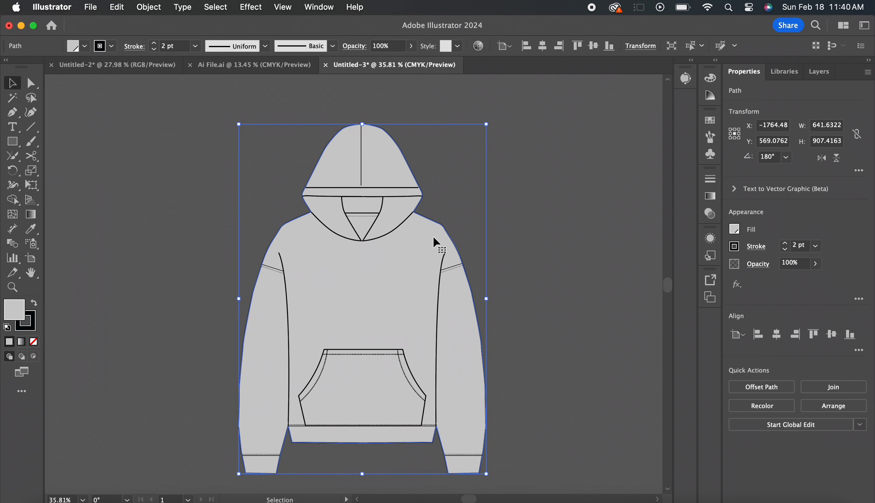
Try several swatches as the hoodie's fill, including dark green and the brown swirl pattern
{"action": "left_click", "coordinate": [734, 230]}
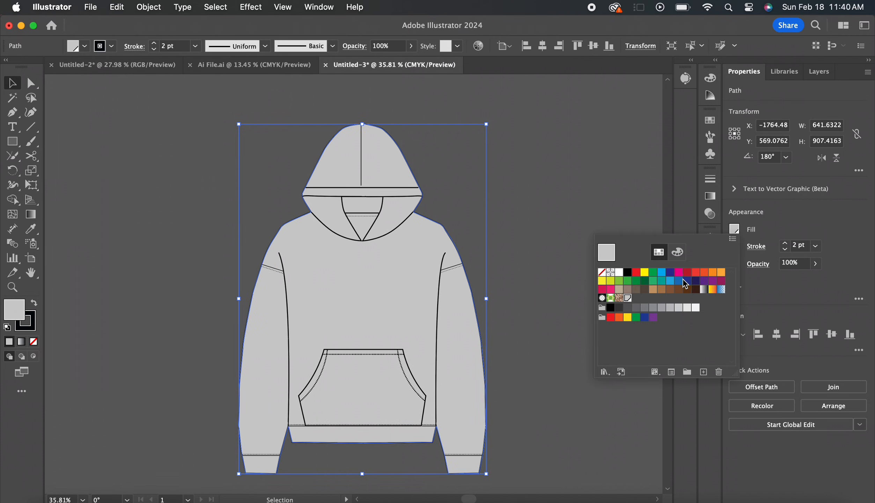
{"action": "left_click", "coordinate": [671, 281]}
{"action": "left_click", "coordinate": [635, 281]}
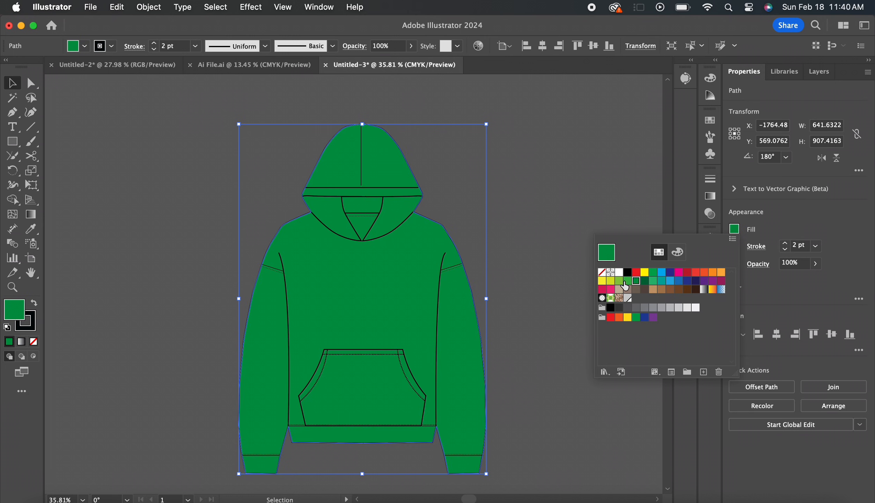
{"action": "left_click", "coordinate": [622, 281]}
{"action": "left_click", "coordinate": [619, 297]}
Set the hoodie's fill to the light green 98CA3C using the colour mixer's spectrum
{"action": "left_click", "coordinate": [678, 251]}
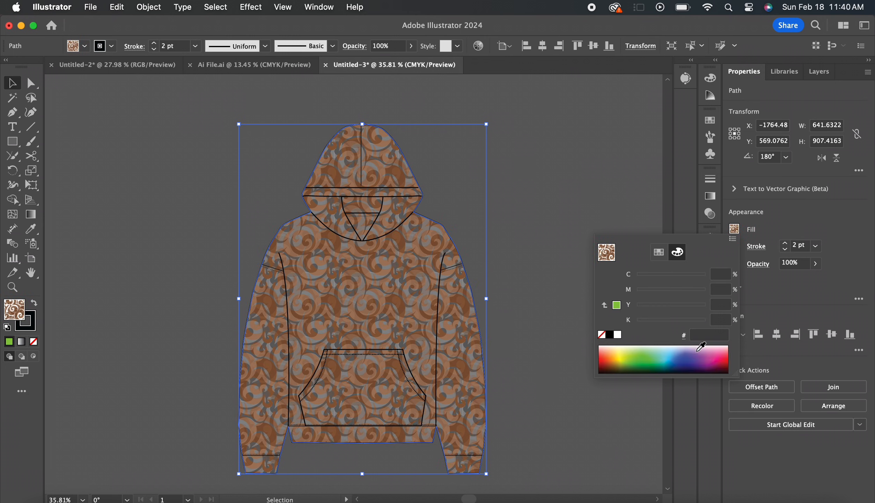
{"action": "left_click_drag", "start_coordinate": [705, 351], "coordinate": [631, 356]}
{"action": "left_click", "coordinate": [714, 335]}
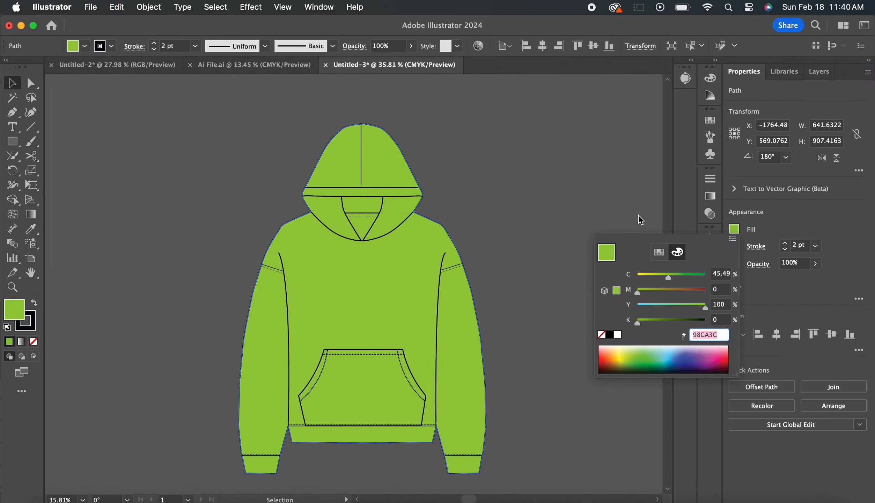
Try a green stroke on the hoodie's outline and set the stroke back to black
{"action": "scroll", "coordinate": [493, 182], "scroll_direction": "up", "scroll_amount": 4}
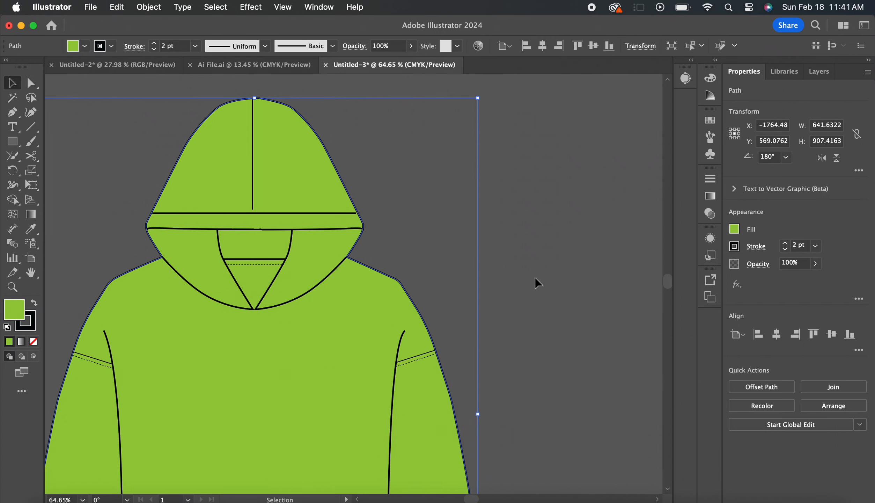
{"action": "left_click", "coordinate": [733, 248]}
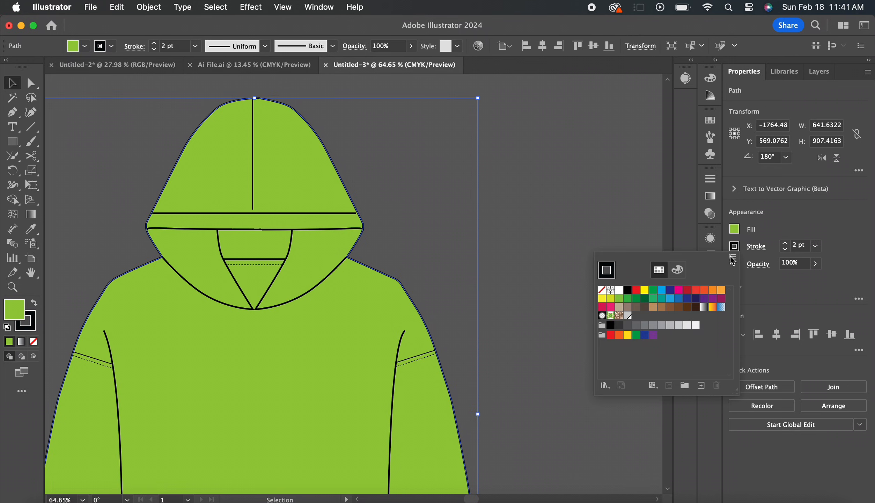
{"action": "left_click", "coordinate": [653, 290]}
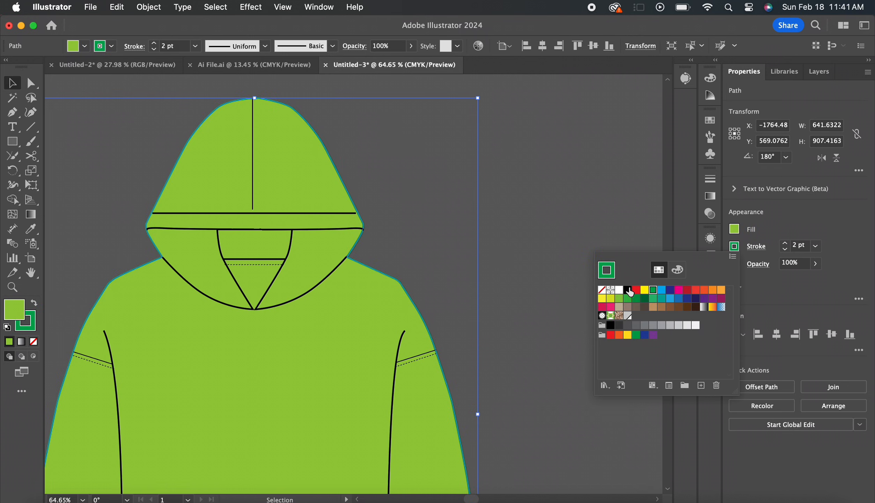
{"action": "left_click", "coordinate": [628, 290]}
{"action": "left_click", "coordinate": [765, 213]}
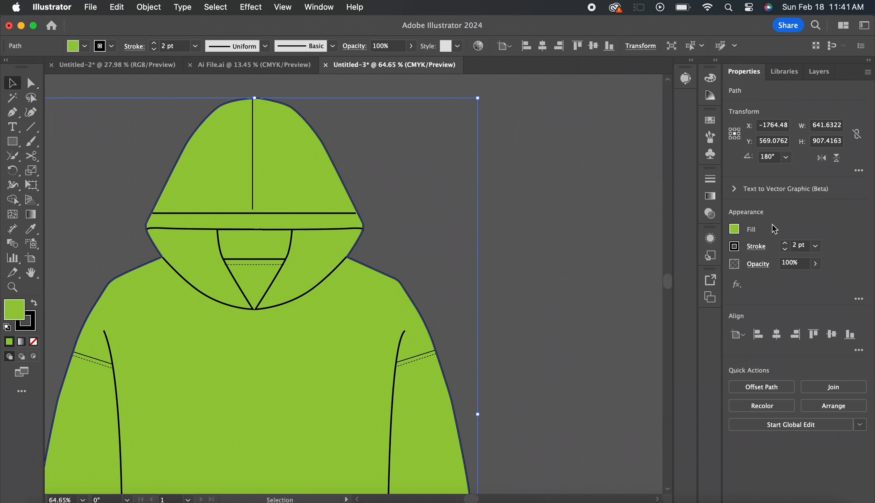
Try a 5 pt stroke weight on the hoodie's outline and settle on 3 pt
{"action": "left_click", "coordinate": [785, 244]}
{"action": "left_click", "coordinate": [785, 243]}
{"action": "left_click", "coordinate": [785, 243]}
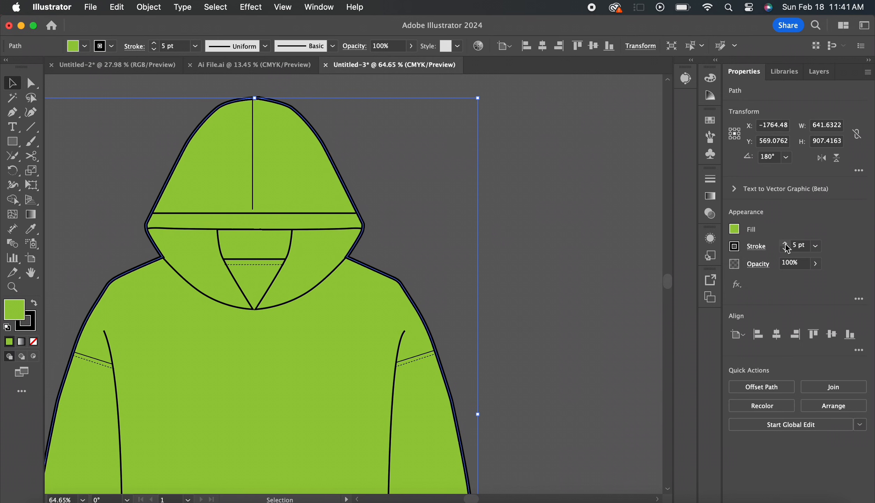
{"action": "left_click", "coordinate": [785, 244]}
{"action": "left_click", "coordinate": [784, 250]}
{"action": "left_click", "coordinate": [784, 250]}
{"action": "left_click", "coordinate": [784, 250]}
{"action": "left_click", "coordinate": [785, 250]}
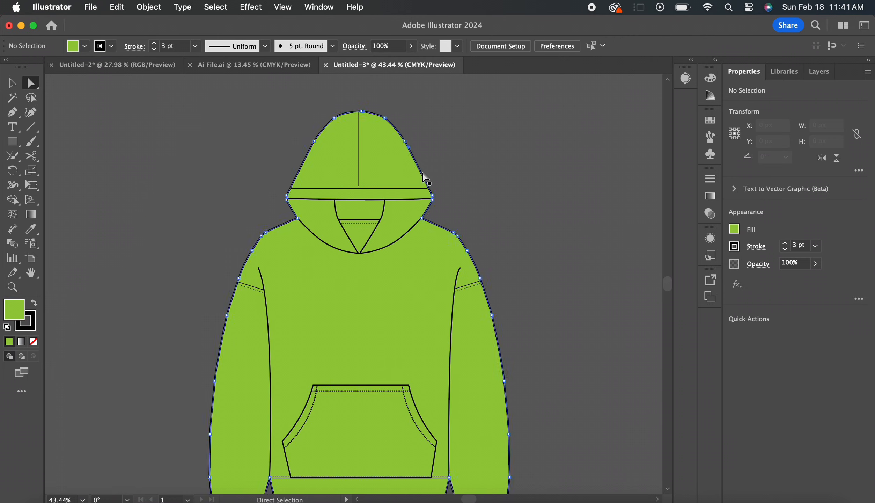
{"action": "left_click", "coordinate": [425, 178]}
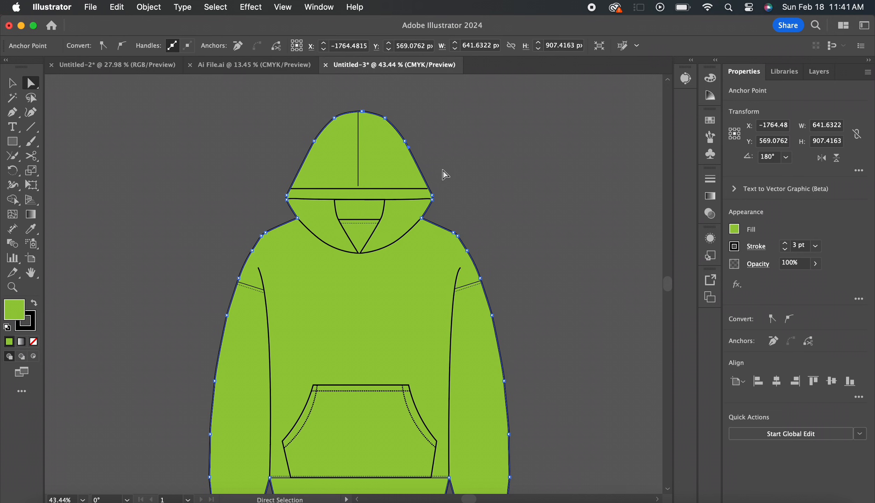
Check the stroke weights of the hood's opening line, the stitching below the neck and the dashed stitch lines on both sleeves
{"action": "scroll", "coordinate": [443, 174], "scroll_direction": "down", "scroll_amount": 3}
{"action": "scroll", "coordinate": [444, 174], "scroll_direction": "left", "scroll_amount": 2}
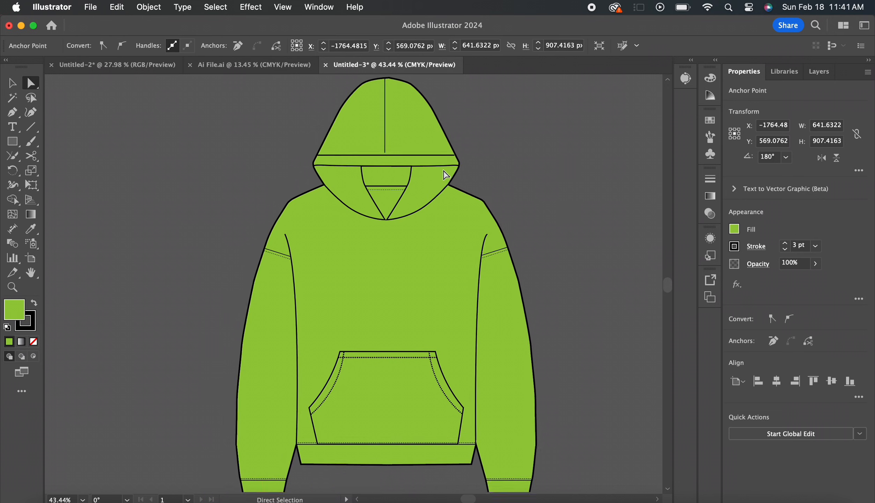
{"action": "left_click", "coordinate": [409, 172]}
{"action": "scroll", "coordinate": [412, 173], "scroll_direction": "up", "scroll_amount": 3}
{"action": "left_click", "coordinate": [321, 172]}
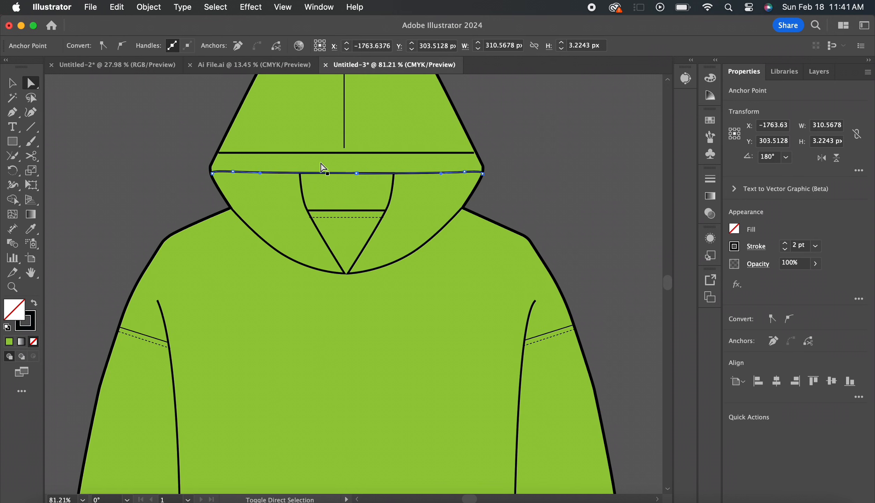
{"action": "left_click", "coordinate": [347, 221]}
{"action": "left_click", "coordinate": [345, 217]}
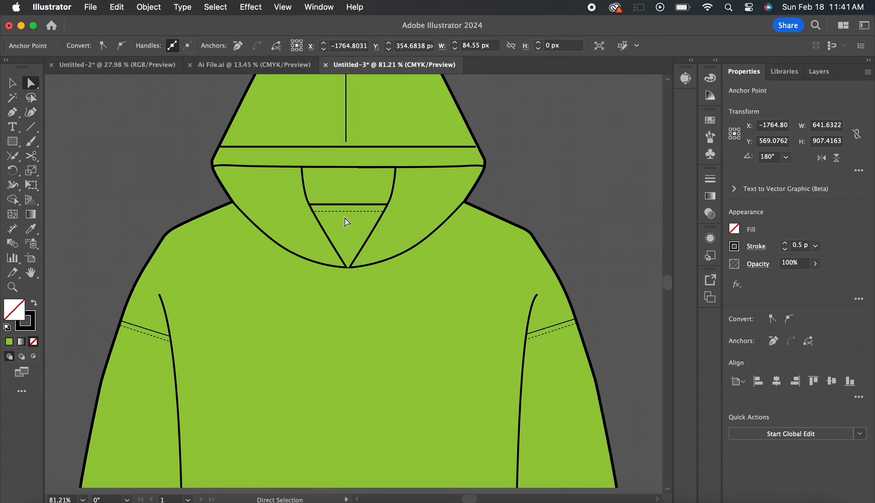
{"action": "scroll", "coordinate": [345, 220], "scroll_direction": "down", "scroll_amount": 3}
{"action": "scroll", "coordinate": [345, 219], "scroll_direction": "left", "scroll_amount": 1}
{"action": "left_click", "coordinate": [171, 267]}
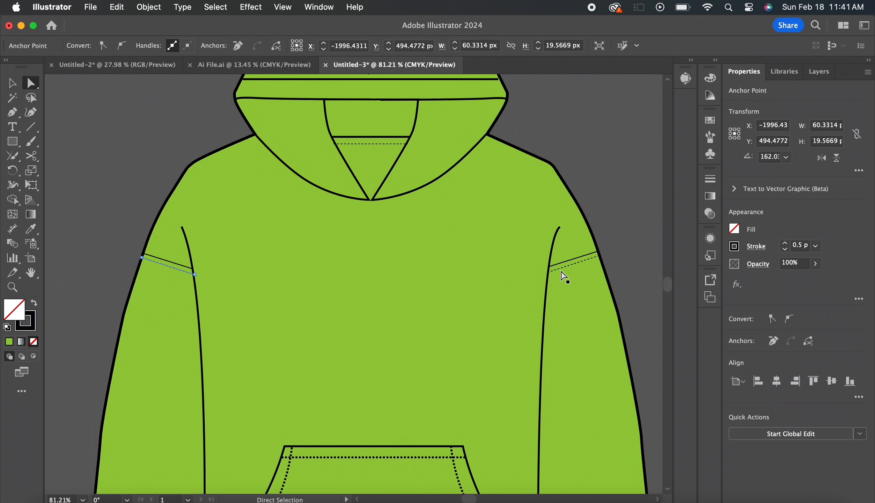
{"action": "left_click", "coordinate": [563, 271]}
{"action": "scroll", "coordinate": [563, 276], "scroll_direction": "down", "scroll_amount": 3}
{"action": "scroll", "coordinate": [562, 274], "scroll_direction": "up", "scroll_amount": 2}
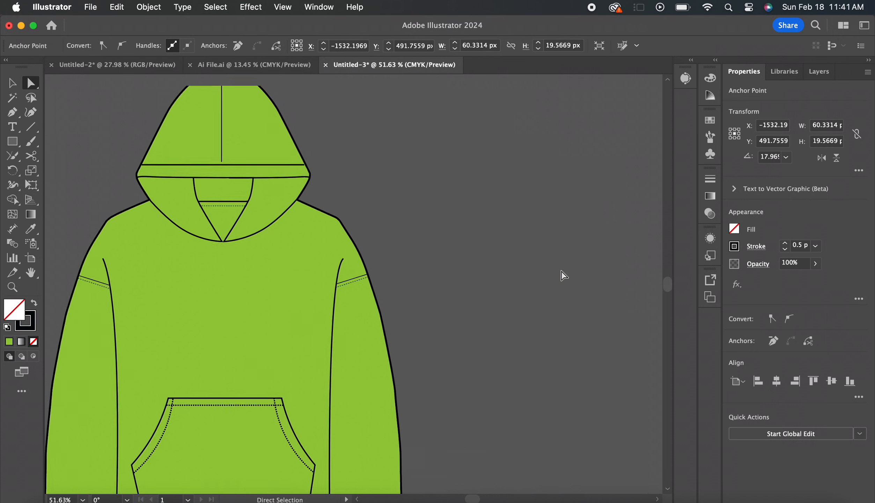
Draw a horizontal line about 301 px long with a 3 pt black stroke on empty canvas away from the hoodie
{"action": "left_click", "coordinate": [562, 273]}
{"action": "scroll", "coordinate": [560, 274], "scroll_direction": "up", "scroll_amount": 3}
{"action": "key", "text": "backslash"}
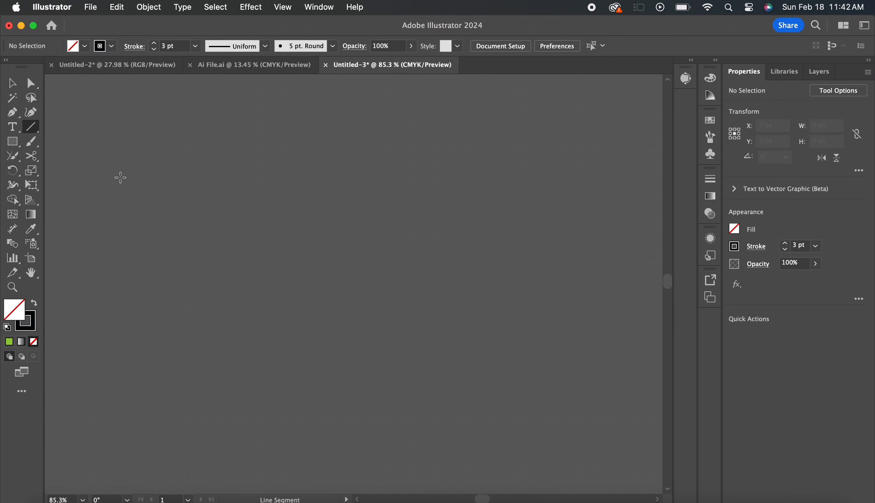
{"action": "left_click_drag", "start_coordinate": [121, 177], "coordinate": [398, 177]}
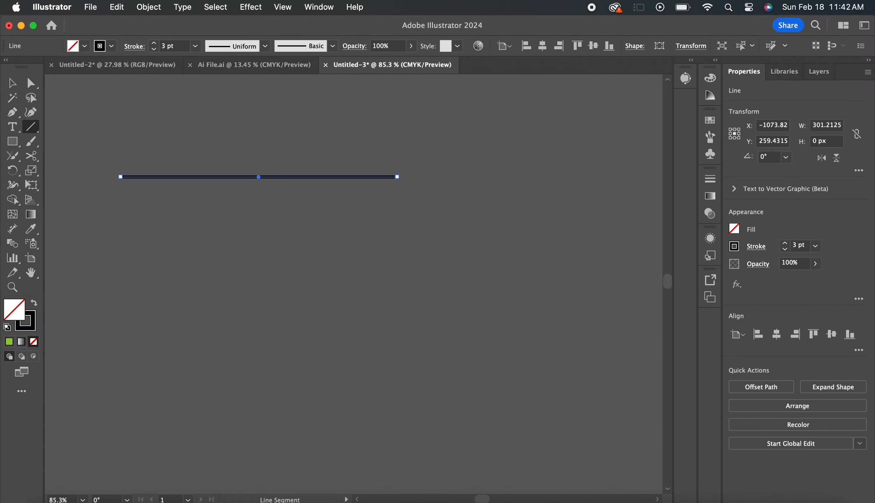
Make the line's stroke dashed, try dash lengths between 9 pt and 2 pt, settle on 5 pt, and lower the stroke weight
{"action": "left_click", "coordinate": [755, 245]}
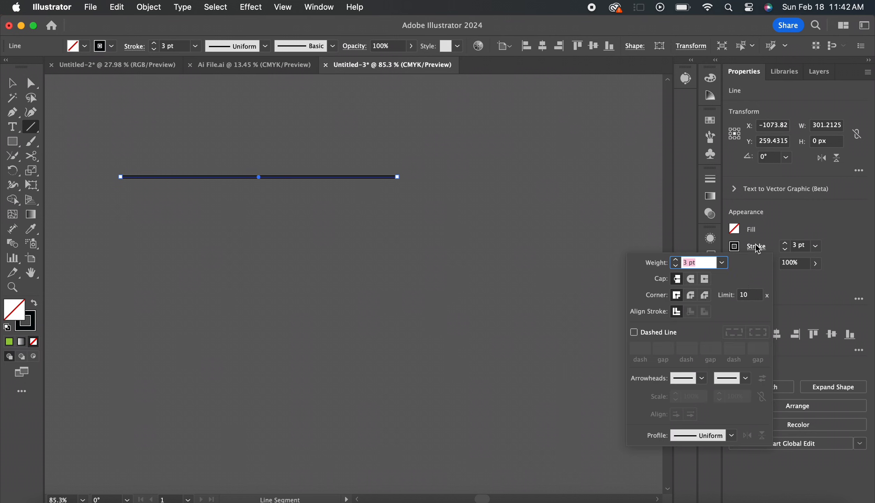
{"action": "left_click", "coordinate": [662, 333]}
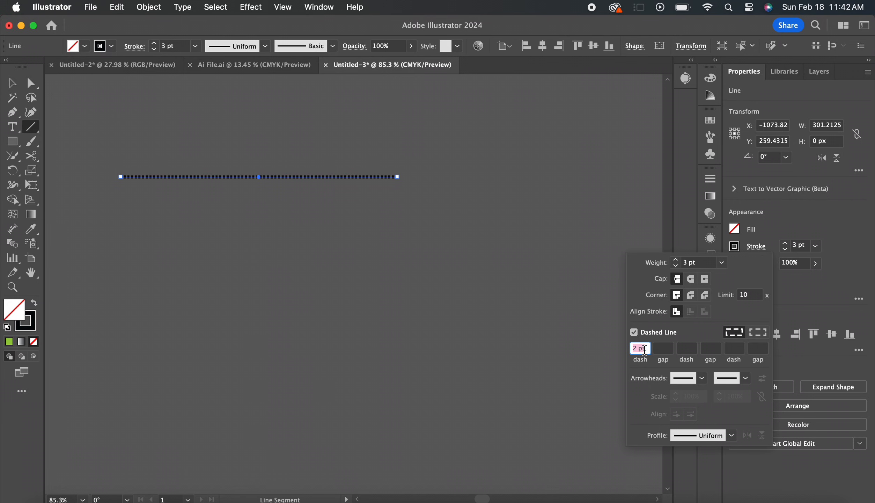
{"action": "type", "text": "6"}
{"action": "key", "text": "Return"}
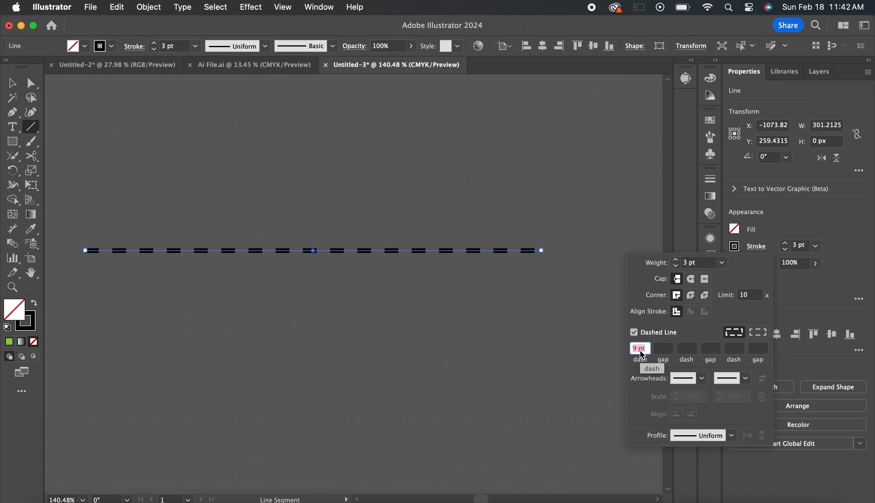
{"action": "key", "text": "Down"}
{"action": "key", "text": "Down"}
{"action": "key", "text": "Down"}
{"action": "key", "text": "Down"}
{"action": "key", "text": "Down"}
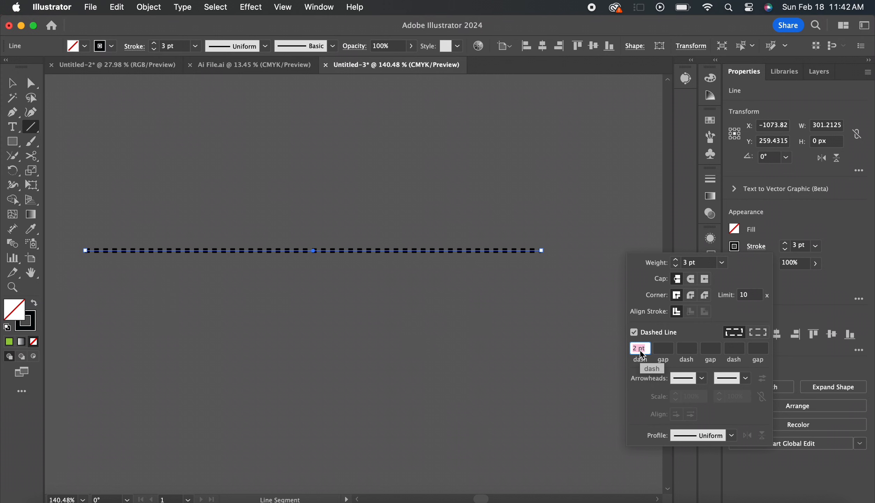
{"action": "key", "text": "Up"}
{"action": "key", "text": "Up"}
{"action": "key", "text": "Up"}
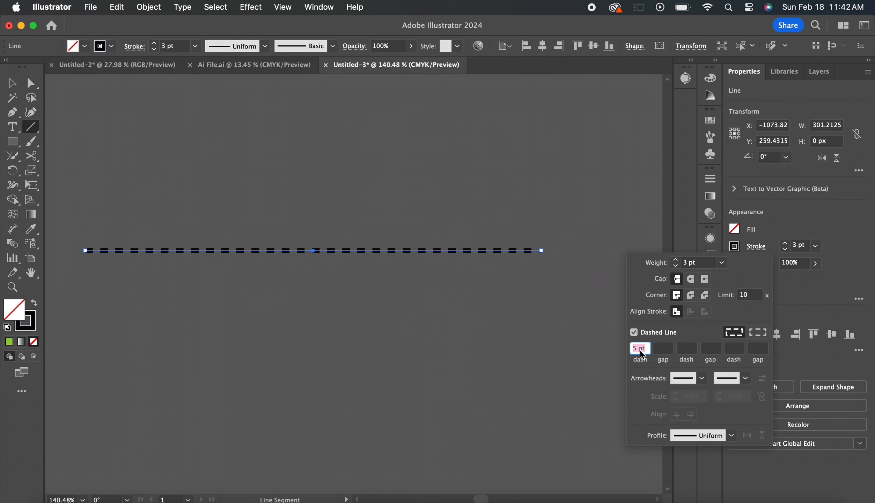
{"action": "left_click", "coordinate": [676, 267]}
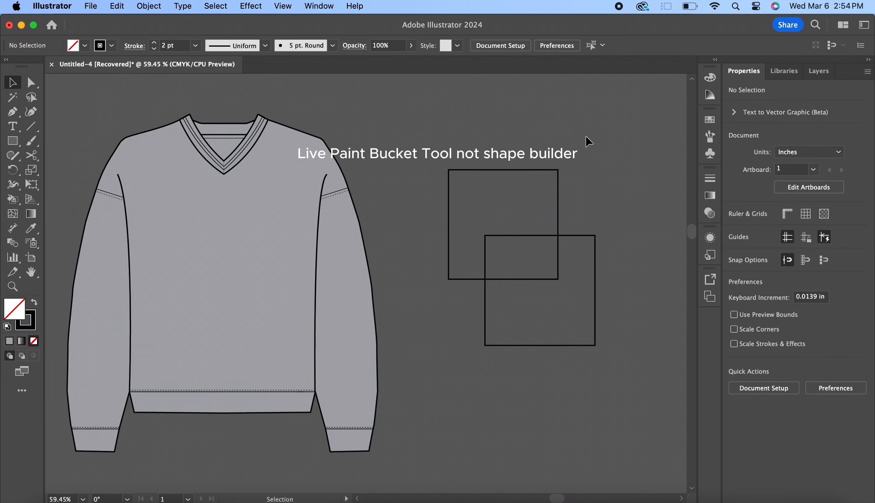
Try a light blue fill on the upper of the two overlapping squares and undo it
{"action": "left_click", "coordinate": [528, 171]}
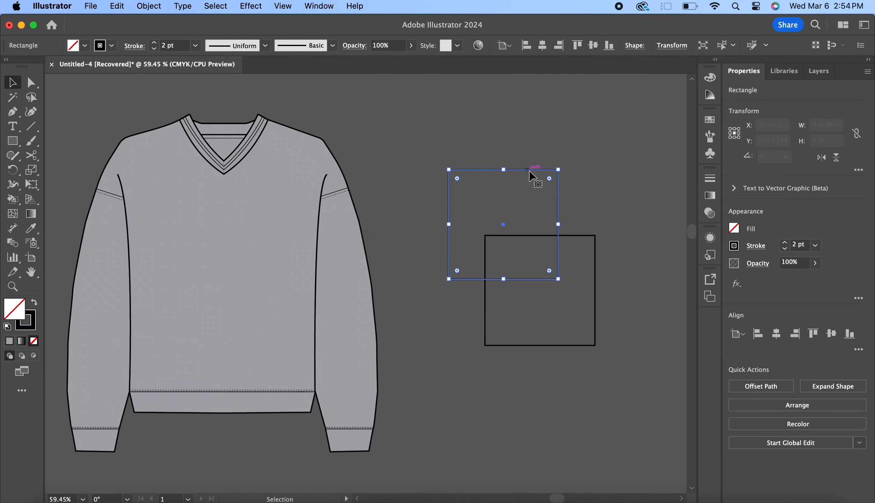
{"action": "left_click", "coordinate": [734, 229]}
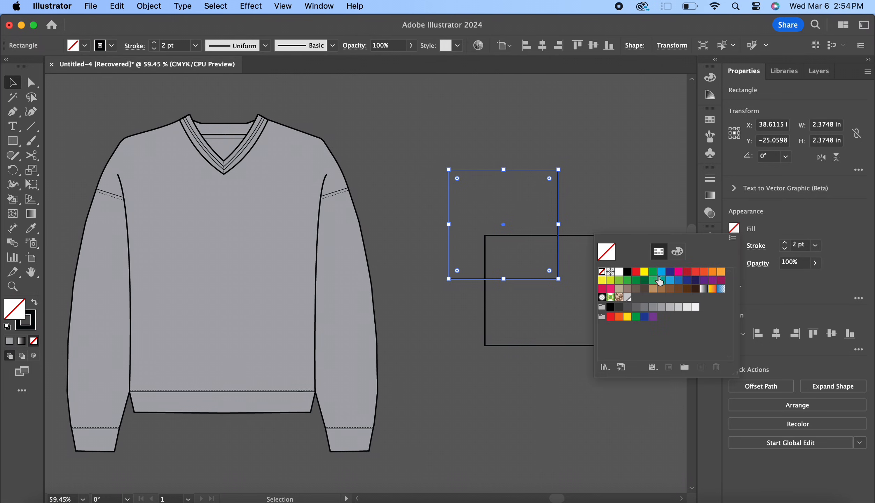
{"action": "left_click", "coordinate": [659, 279]}
{"action": "key", "text": "Escape"}
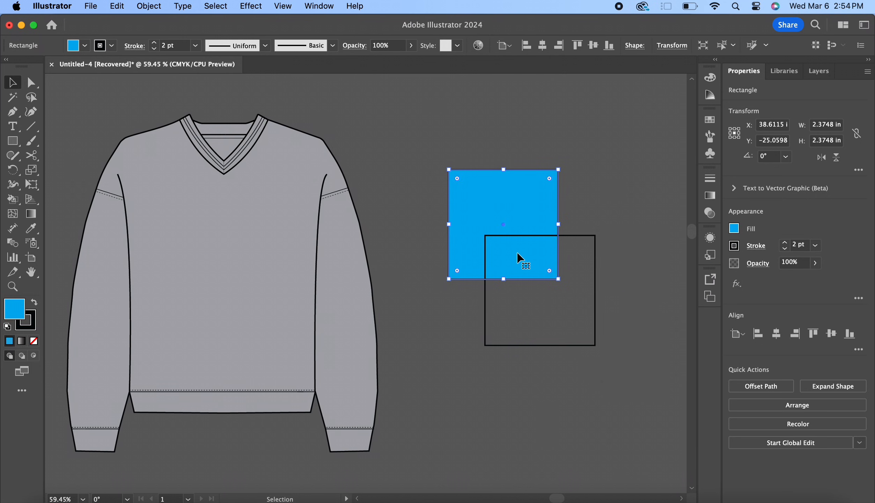
{"action": "key", "text": "super+z"}
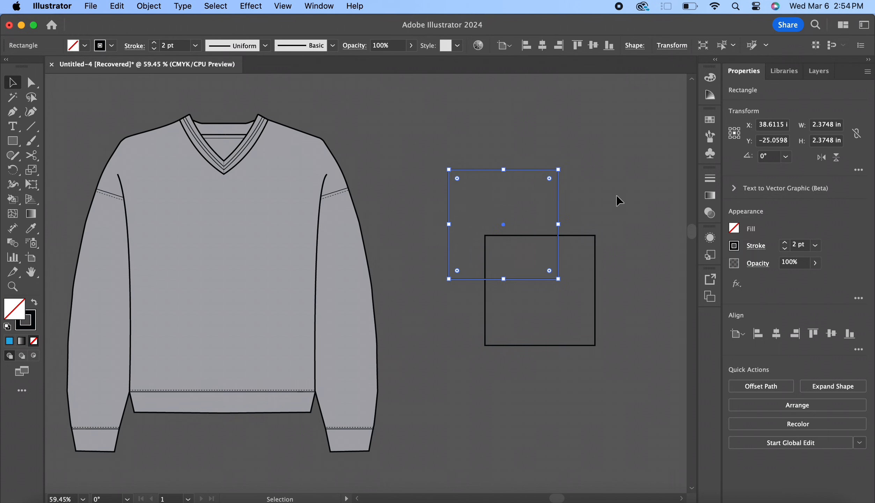
{"action": "left_click", "coordinate": [618, 201]}
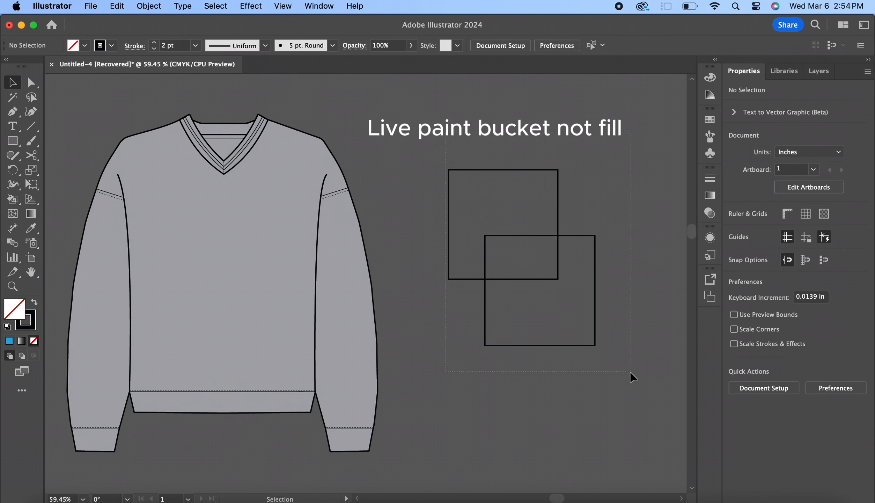
Select both overlapping squares and use the Live Paint Bucket to colour the upper square's area outside the overlap light orange
{"action": "key", "text": "super+a"}
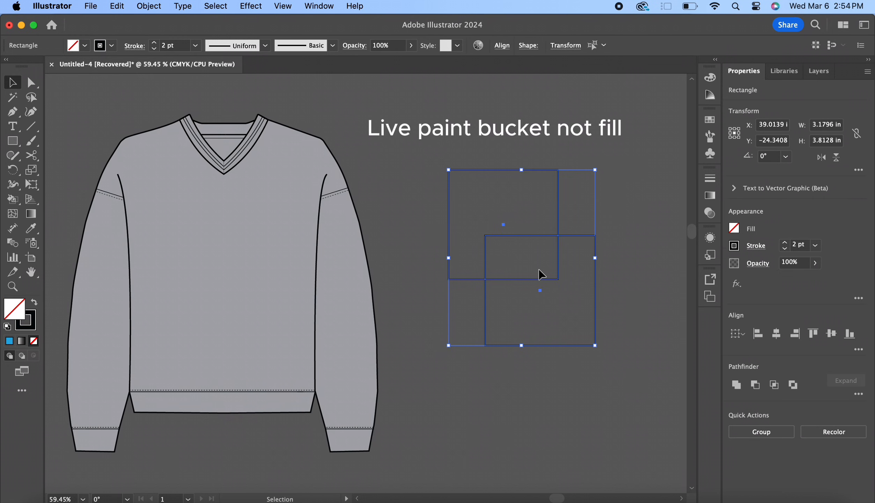
{"action": "left_click", "coordinate": [16, 212]}
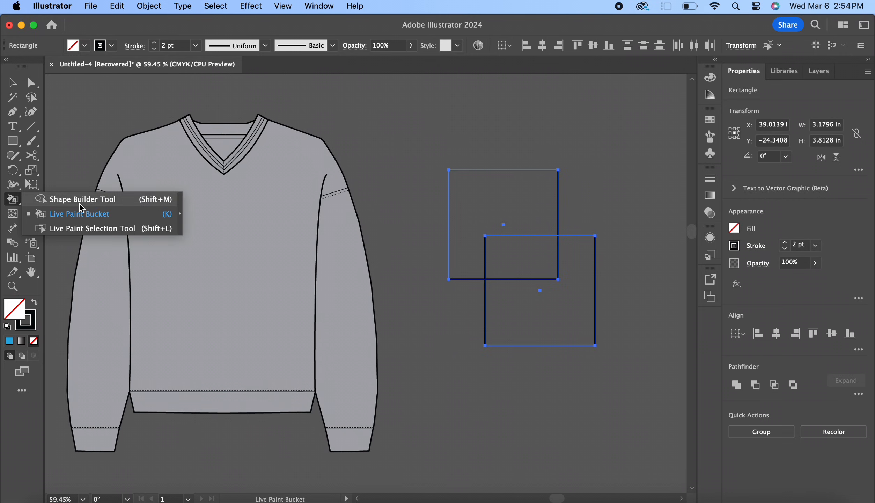
{"action": "left_click", "coordinate": [75, 215]}
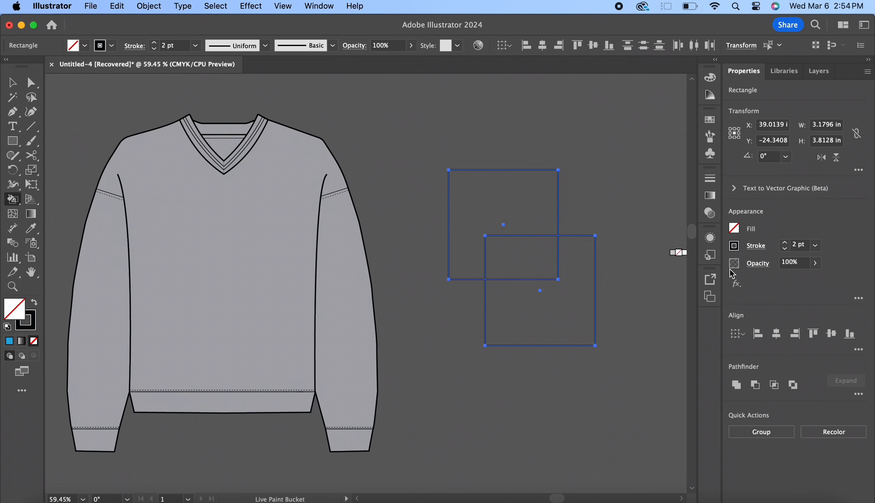
{"action": "left_click", "coordinate": [734, 229]}
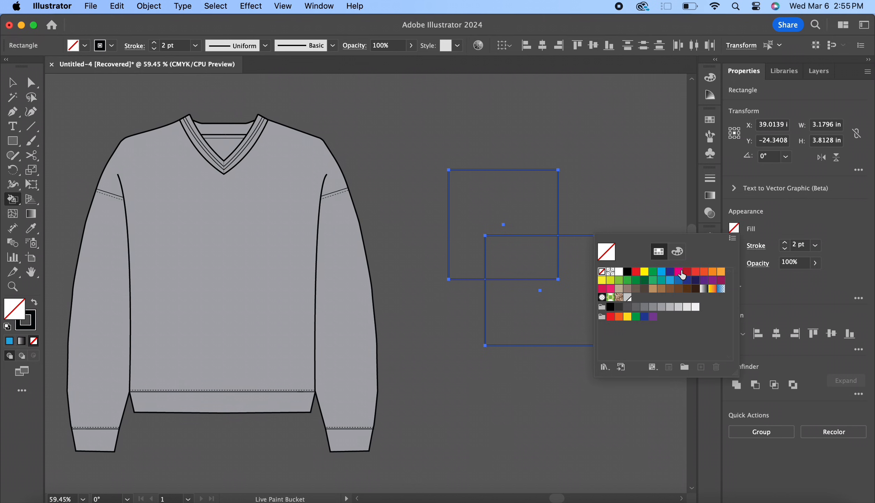
{"action": "left_click", "coordinate": [720, 271]}
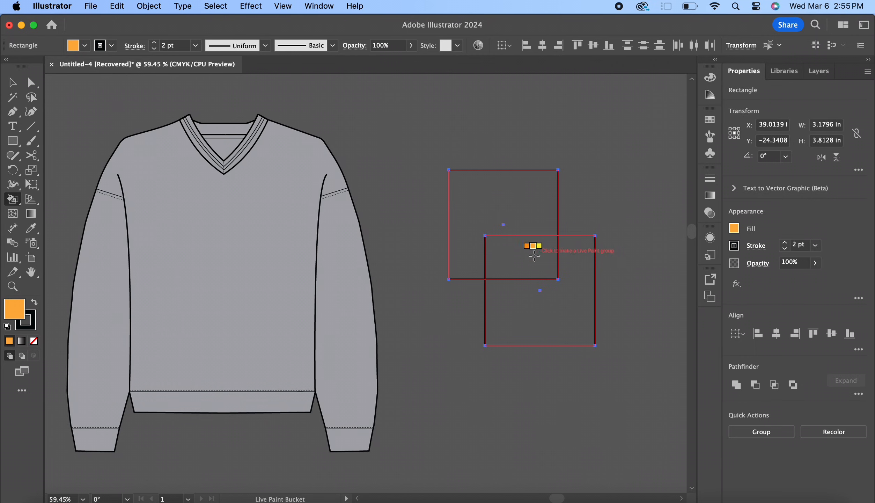
{"action": "left_click", "coordinate": [473, 200]}
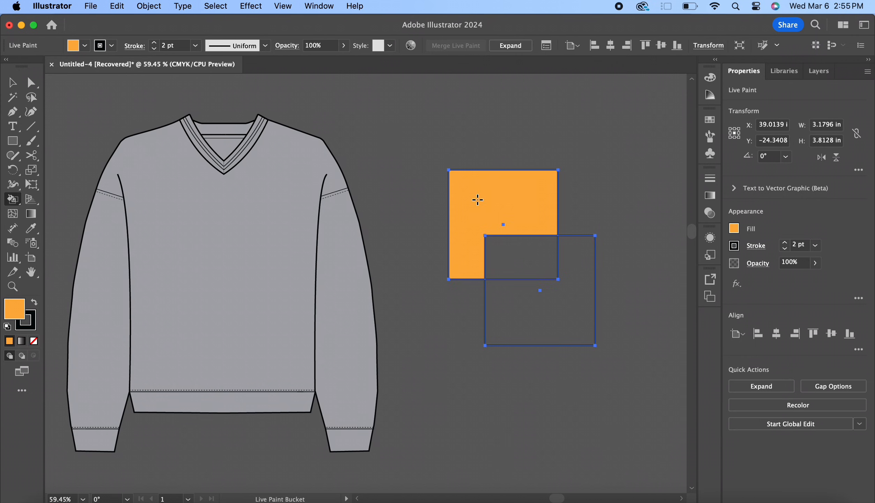
Live Paint the lower square's area outside the overlap yellow and the overlap between both squares orange-red
{"action": "left_click", "coordinate": [733, 229]}
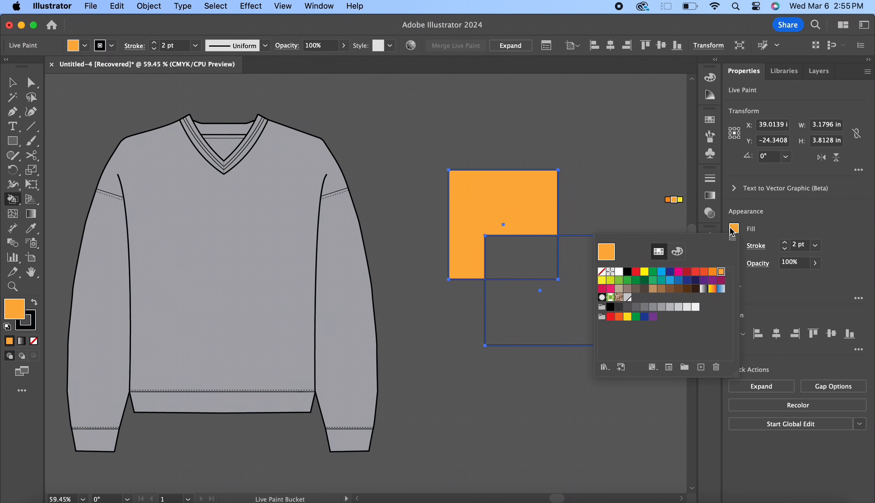
{"action": "left_click", "coordinate": [644, 271]}
{"action": "left_click", "coordinate": [569, 300]}
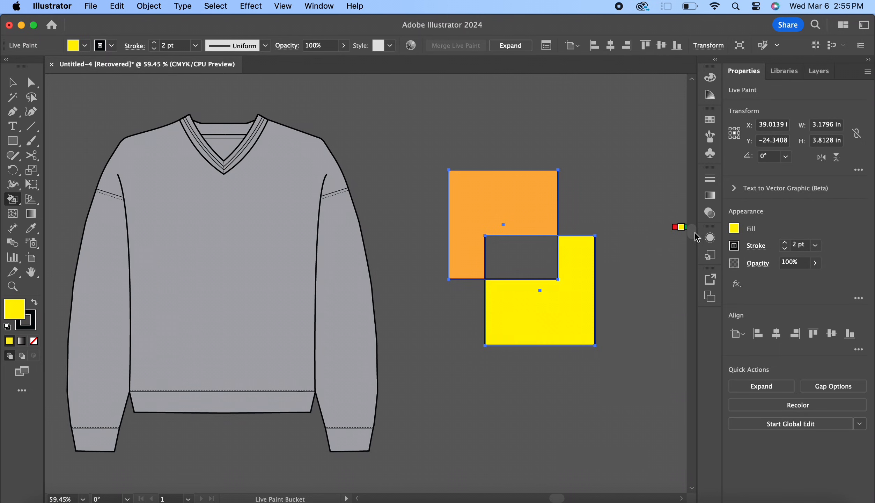
{"action": "left_click", "coordinate": [739, 231]}
{"action": "left_click", "coordinate": [704, 271]}
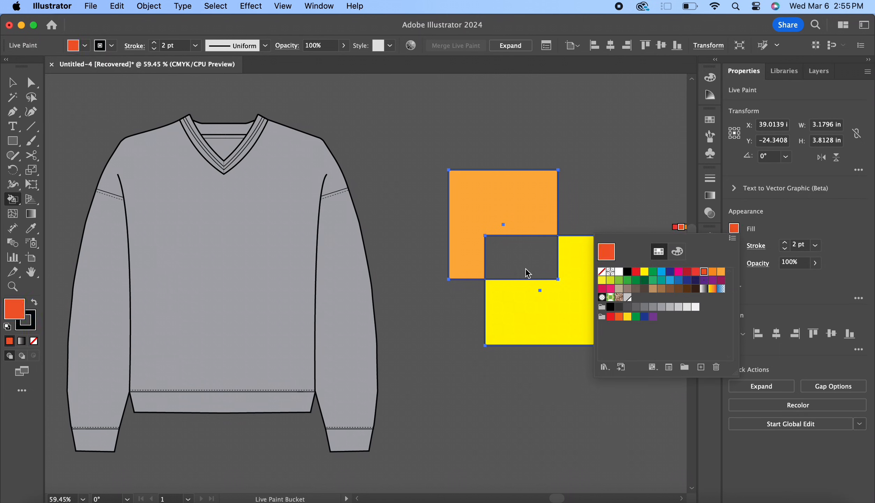
{"action": "left_click", "coordinate": [527, 272]}
{"action": "key", "text": "v"}
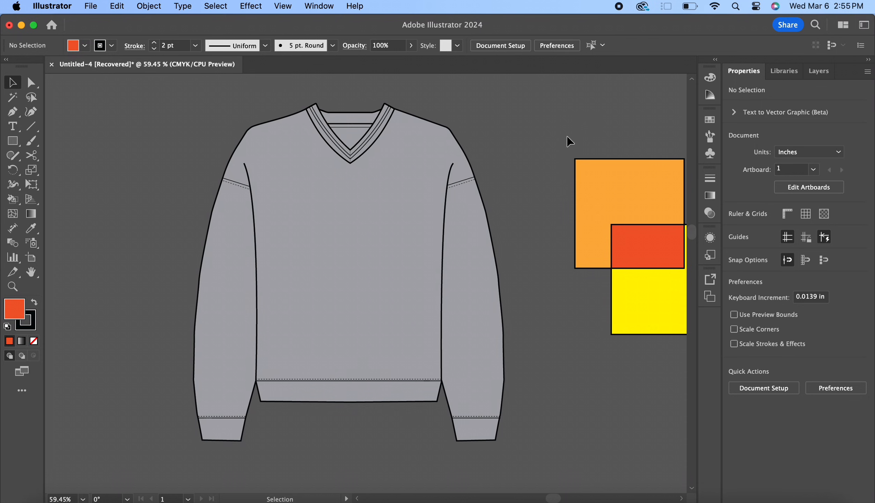
Draw a horizontal line about 4.17 in wide across the sweater's chest between the armhole seams and curve its middle slightly upward
{"action": "scroll", "coordinate": [567, 139], "scroll_direction": "left", "scroll_amount": 3}
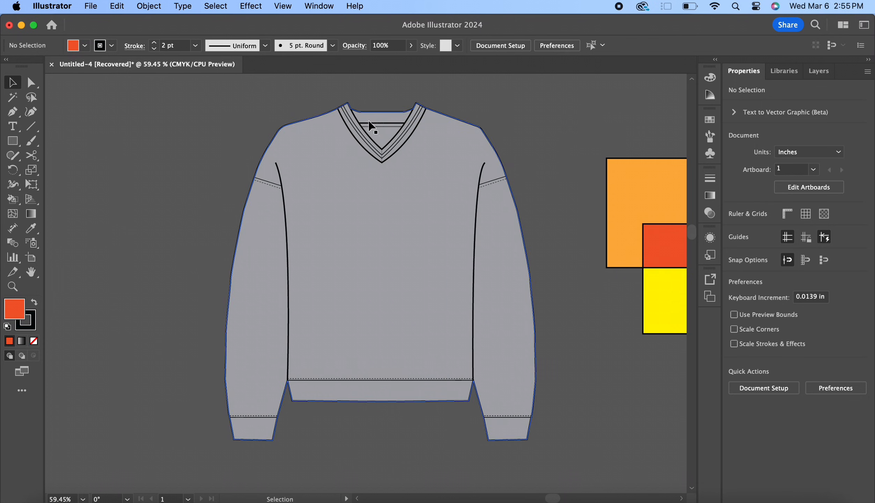
{"action": "left_click", "coordinate": [30, 127]}
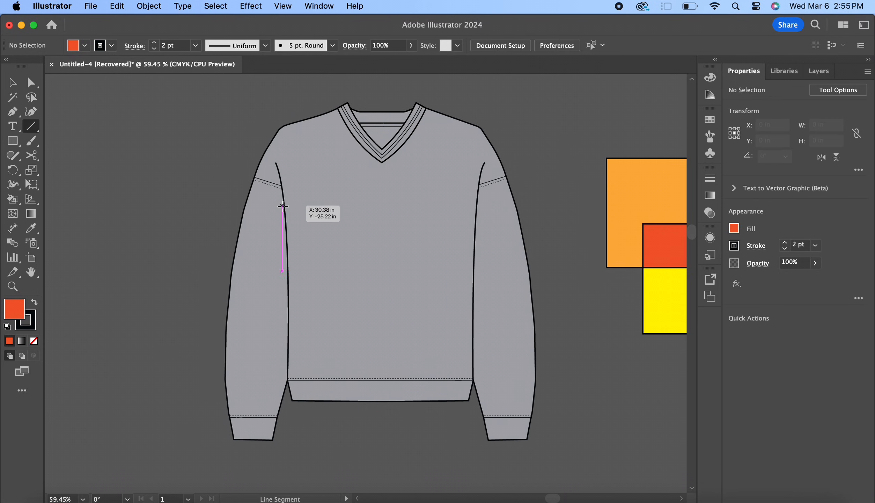
{"action": "left_click_drag", "start_coordinate": [285, 206], "coordinate": [477, 206]}
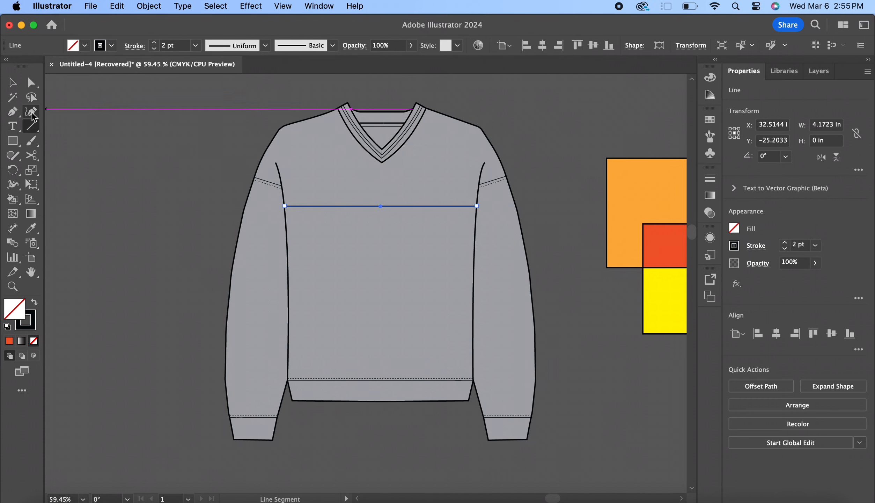
{"action": "left_click", "coordinate": [31, 111]}
{"action": "left_click", "coordinate": [384, 206]}
{"action": "left_click_drag", "start_coordinate": [384, 206], "coordinate": [384, 198]}
{"action": "key", "text": "v"}
{"action": "left_click", "coordinate": [547, 154]}
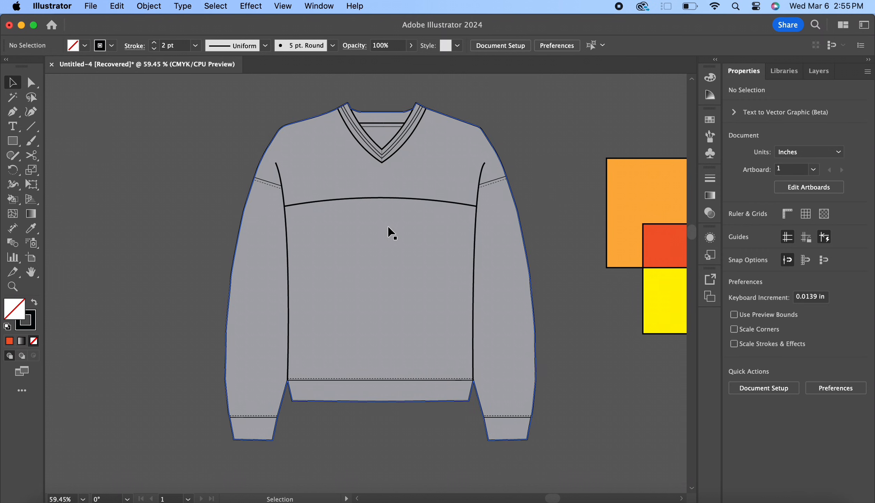
Try dark red and green fills on the sweater silhouette and settle on light gray
{"action": "left_click", "coordinate": [385, 137]}
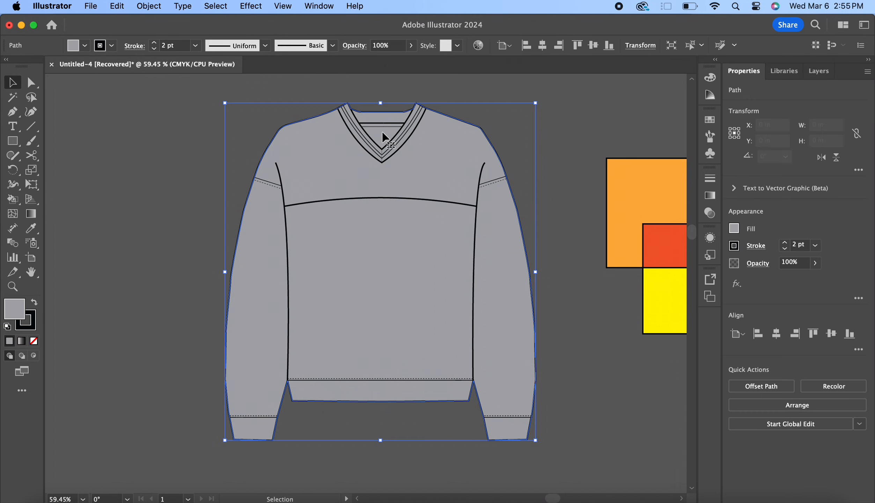
{"action": "left_click", "coordinate": [734, 229]}
{"action": "left_click", "coordinate": [661, 273]}
{"action": "left_click", "coordinate": [687, 271]}
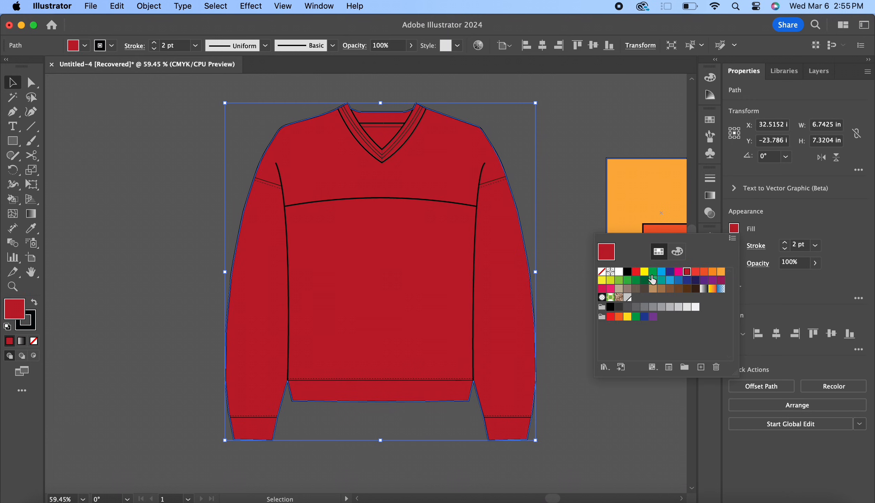
{"action": "left_click", "coordinate": [644, 280]}
{"action": "left_click", "coordinate": [628, 279]}
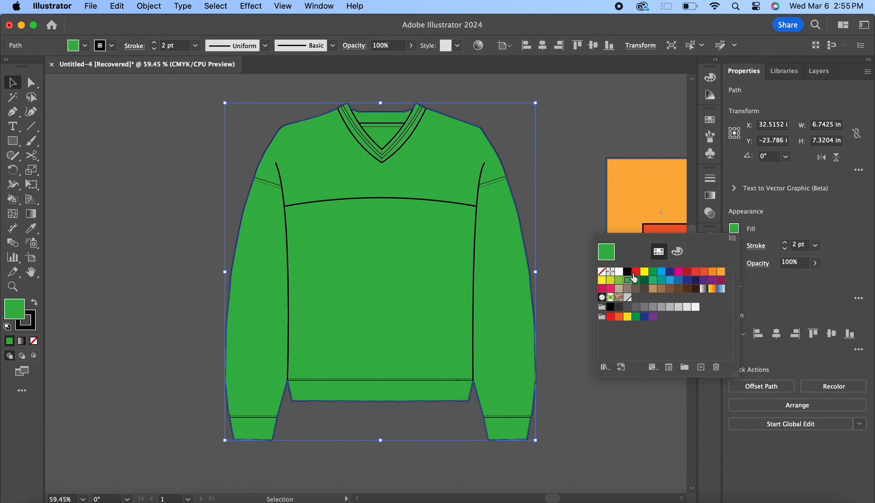
{"action": "left_click", "coordinate": [677, 307]}
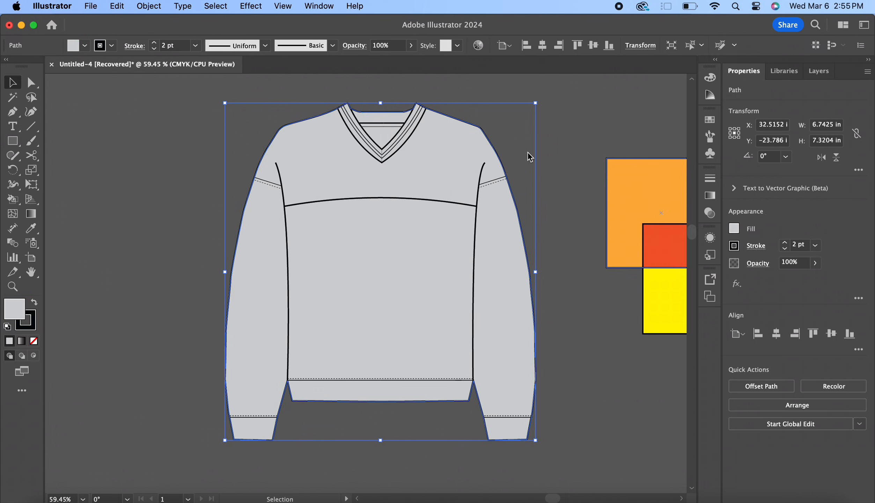
Select the whole sweater and use the Live Paint Bucket to colour the area inside the V-neck and the thin strip above it black
{"action": "left_click_drag", "start_coordinate": [232, 104], "coordinate": [549, 443]}
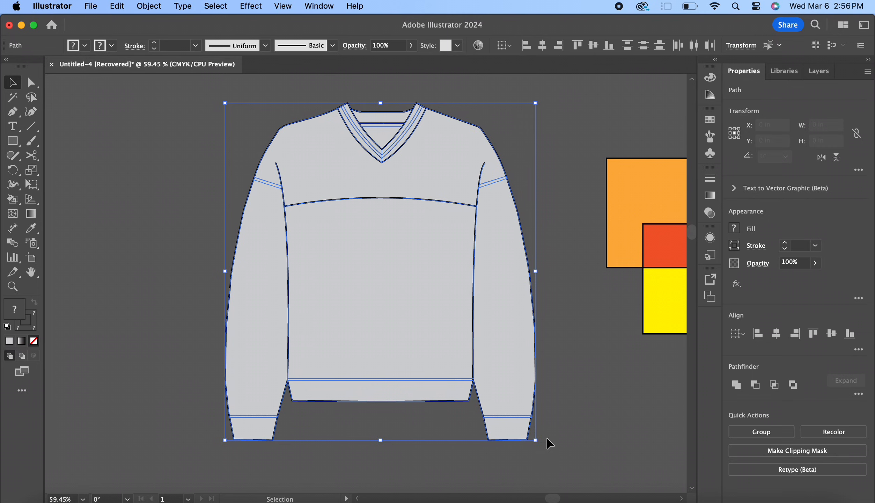
{"action": "left_click", "coordinate": [14, 202]}
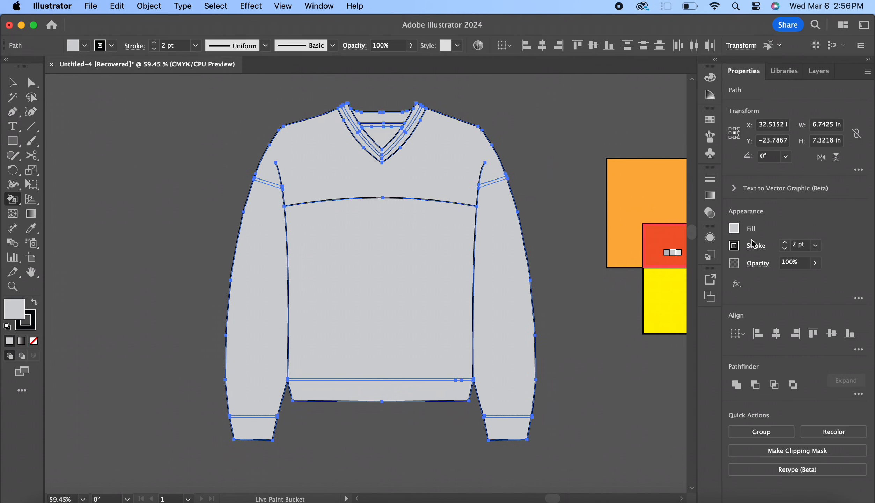
{"action": "left_click", "coordinate": [734, 229]}
{"action": "left_click", "coordinate": [627, 271]}
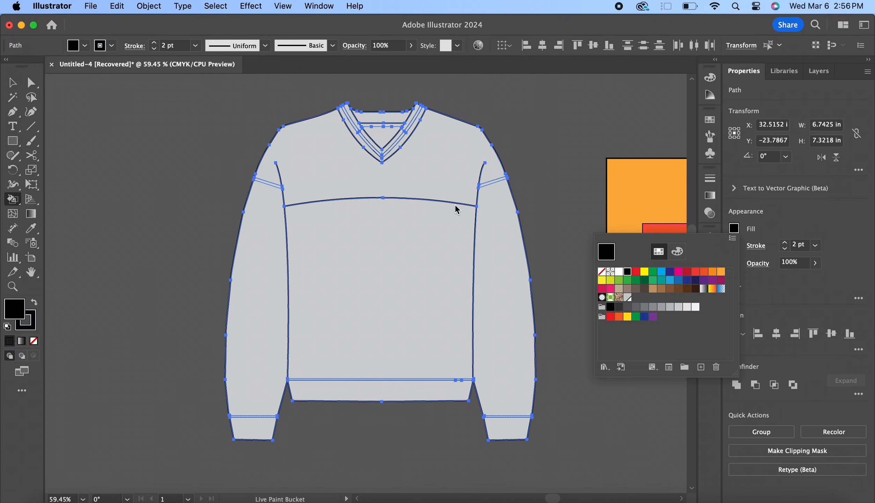
{"action": "left_click", "coordinate": [382, 138]}
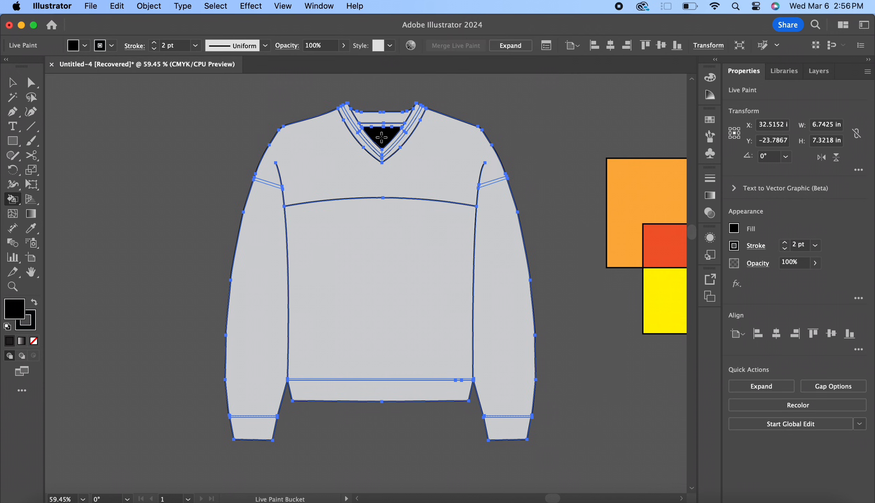
{"action": "left_click", "coordinate": [382, 125]}
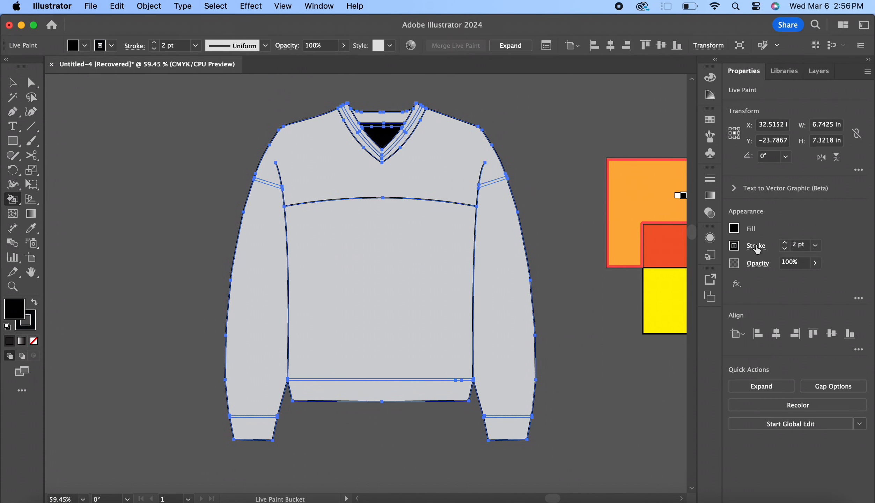
Live Paint the sweater's front body, both sleeves, the area above the chest line and the bottom hem band medium gray
{"action": "left_click", "coordinate": [734, 229]}
{"action": "left_click", "coordinate": [636, 307]}
{"action": "left_click", "coordinate": [655, 310]}
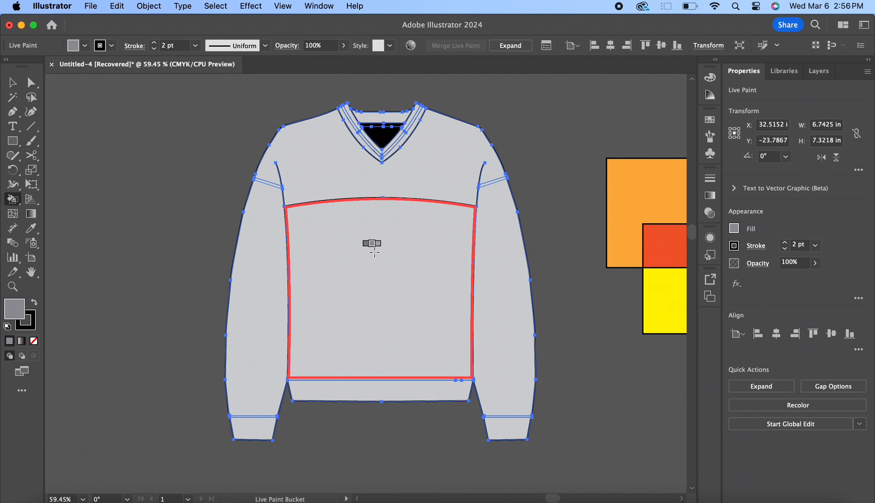
{"action": "left_click", "coordinate": [372, 244]}
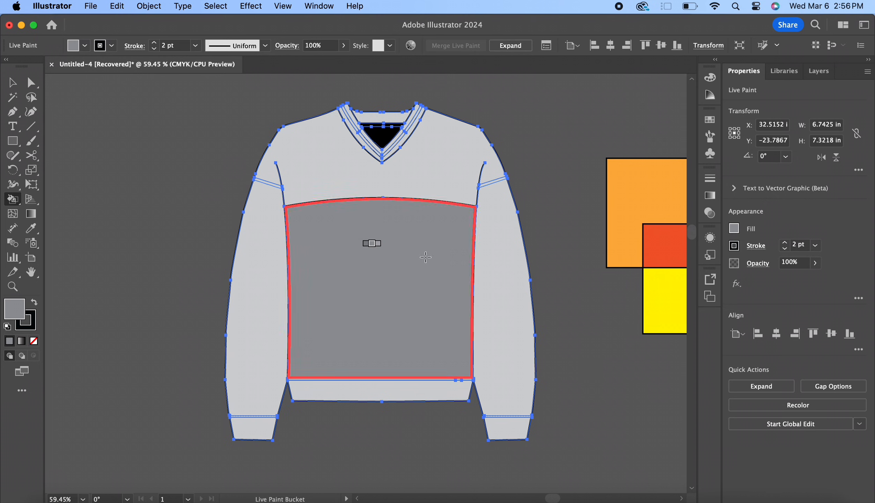
{"action": "left_click", "coordinate": [488, 266]}
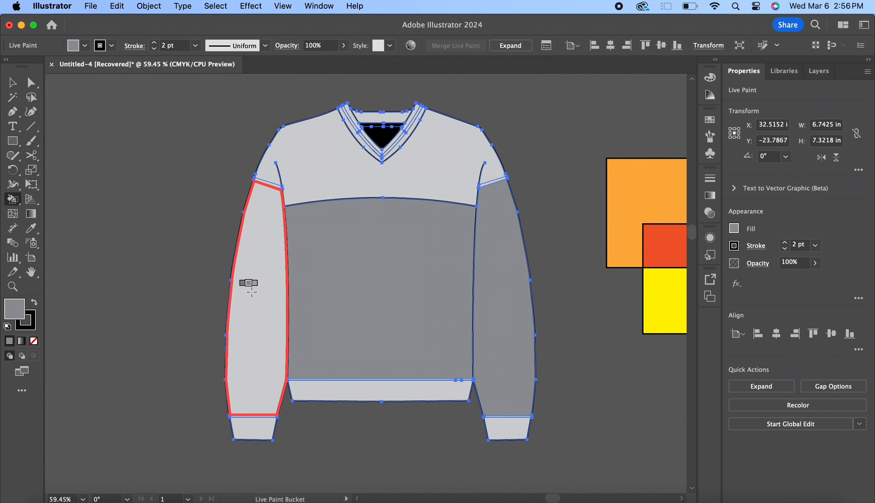
{"action": "left_click", "coordinate": [247, 285]}
{"action": "left_click", "coordinate": [306, 188]}
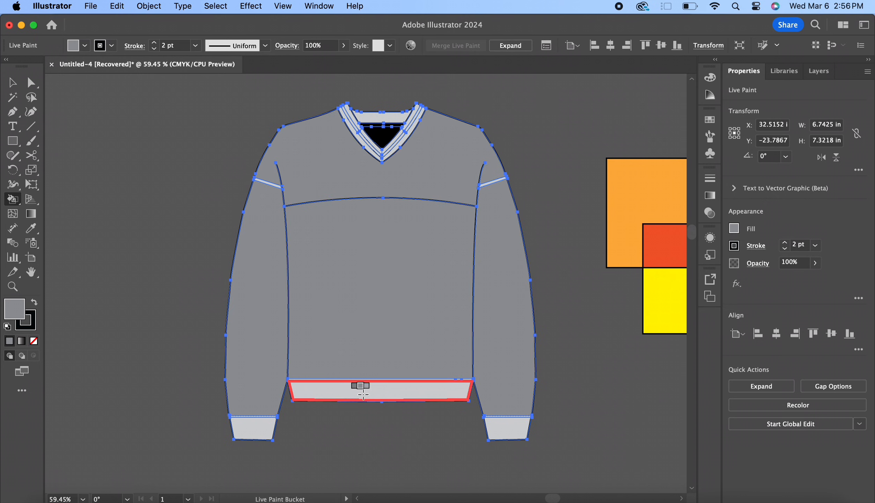
{"action": "left_click", "coordinate": [349, 393]}
{"action": "scroll", "coordinate": [370, 361], "scroll_direction": "up", "scroll_amount": 5}
{"action": "scroll", "coordinate": [370, 362], "scroll_direction": "down", "scroll_amount": 2}
{"action": "scroll", "coordinate": [370, 361], "scroll_direction": "up", "scroll_amount": 6}
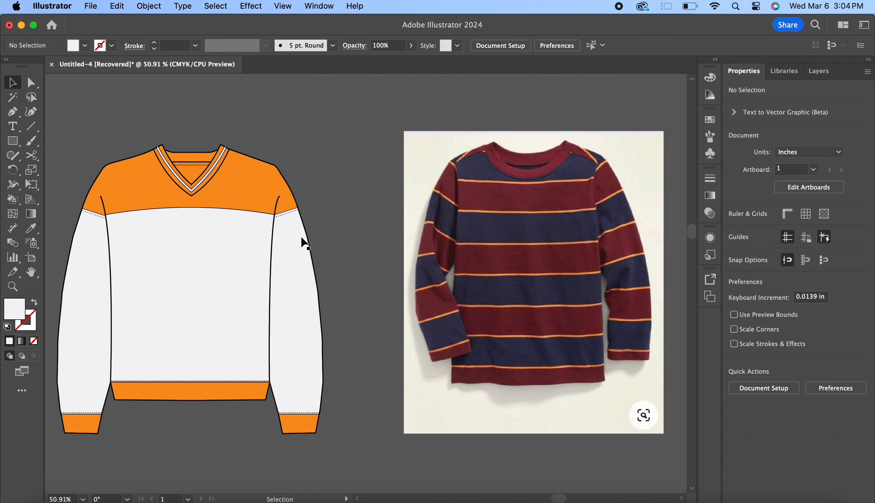
{"action": "left_click", "coordinate": [258, 258]}
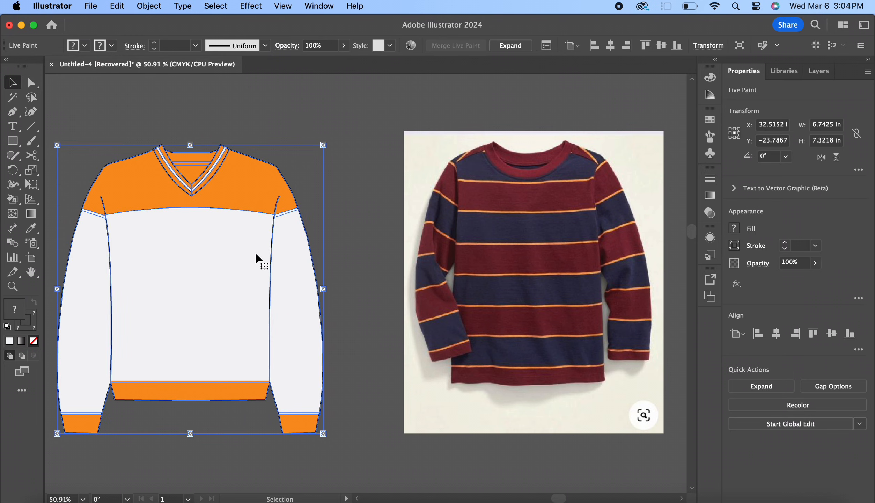
{"action": "key", "text": "super+shift+a"}
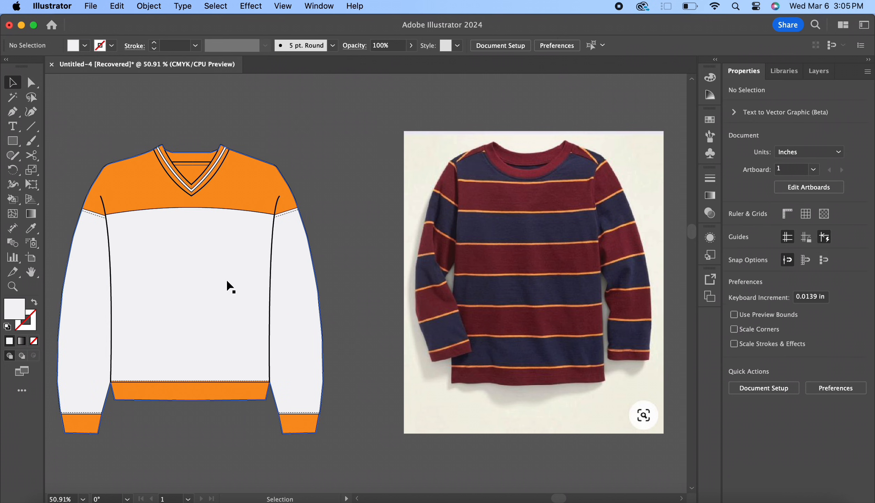
Recolor the orange and white sweater with colours sampled from the striped shirt photo using the Color Theme Picker
{"action": "left_click", "coordinate": [228, 286]}
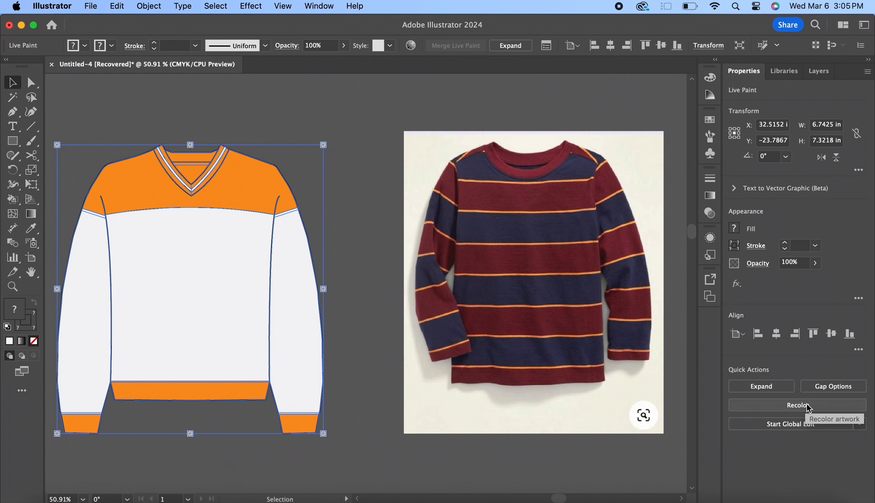
{"action": "left_click", "coordinate": [808, 405]}
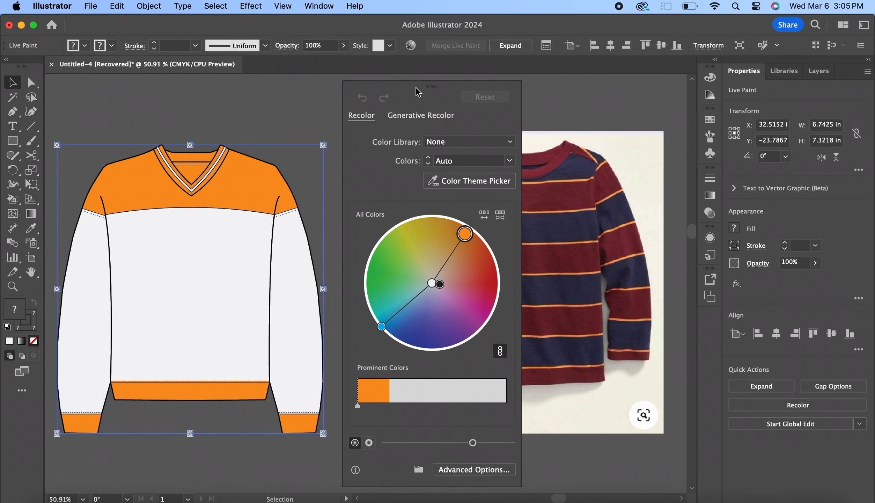
{"action": "left_click_drag", "start_coordinate": [433, 89], "coordinate": [380, 88]}
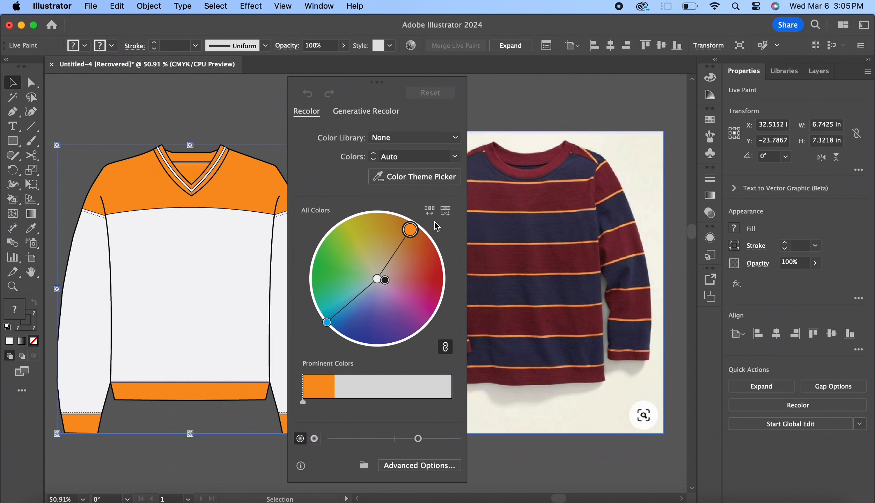
{"action": "left_click", "coordinate": [442, 181]}
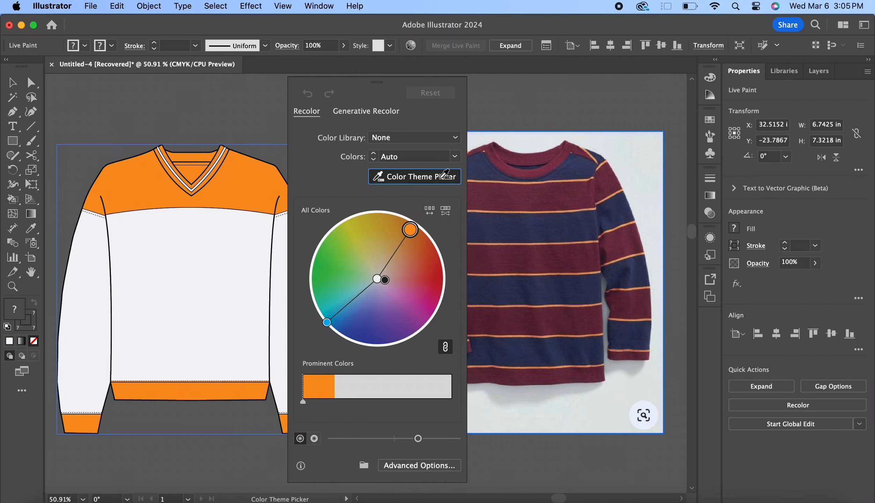
{"action": "left_click", "coordinate": [532, 258]}
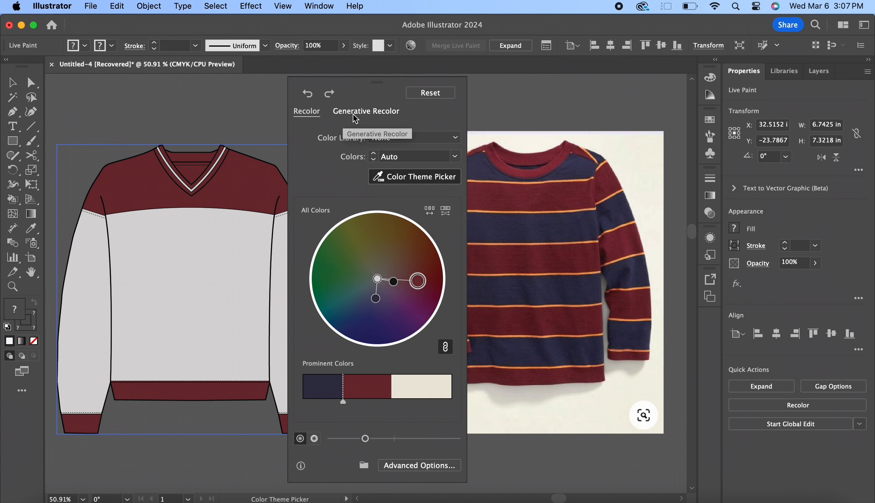
Open the Generative Recolor options for the sweater
{"action": "left_click", "coordinate": [355, 119]}
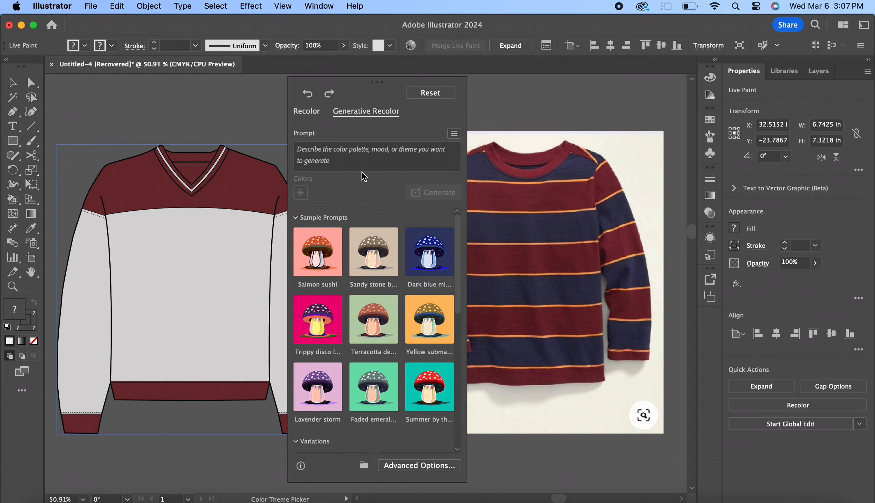
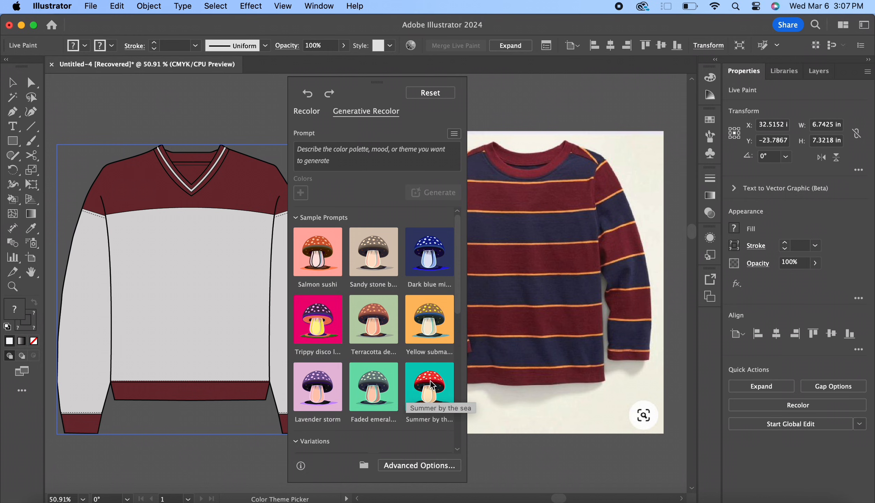
Generate sweater recolours from the Sandy stone beach sample prompt and try several of the variations on the artwork
{"action": "left_click", "coordinate": [379, 269]}
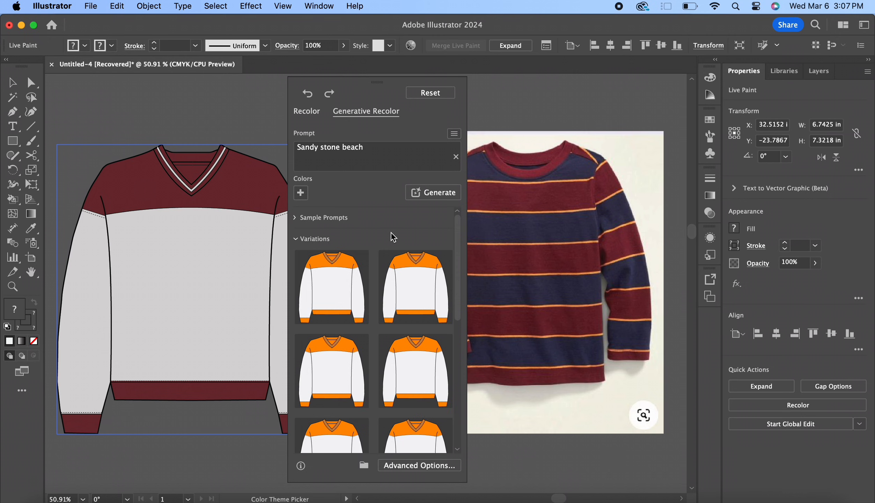
{"action": "left_click", "coordinate": [345, 281]}
{"action": "left_click", "coordinate": [406, 281]}
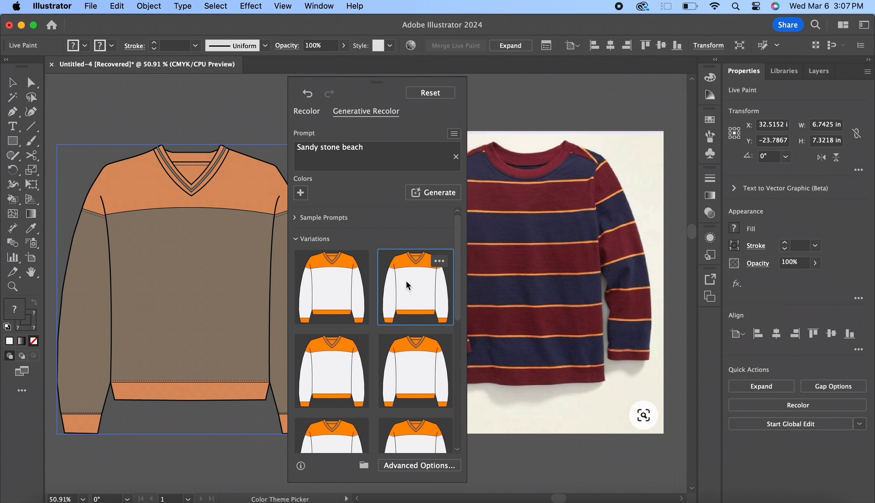
{"action": "left_click", "coordinate": [410, 370]}
{"action": "left_click", "coordinate": [334, 359]}
{"action": "left_click", "coordinate": [334, 297]}
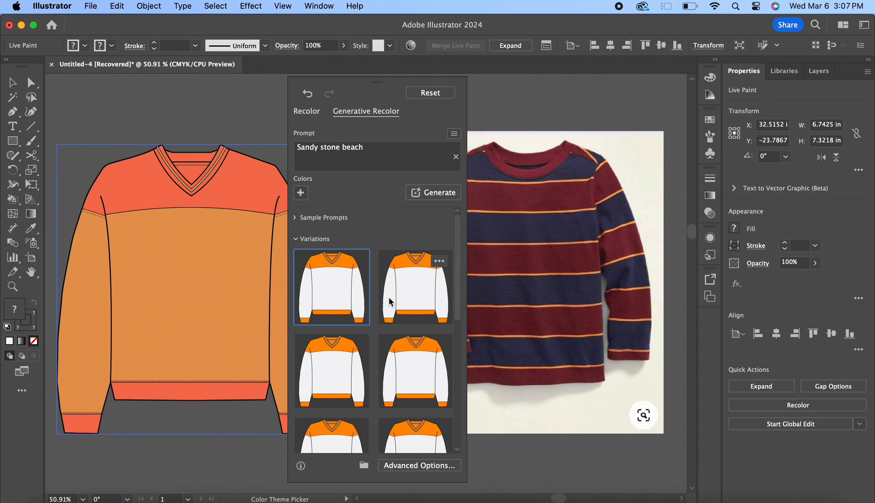
{"action": "left_click", "coordinate": [413, 306]}
{"action": "left_click", "coordinate": [421, 355]}
{"action": "left_click", "coordinate": [339, 361]}
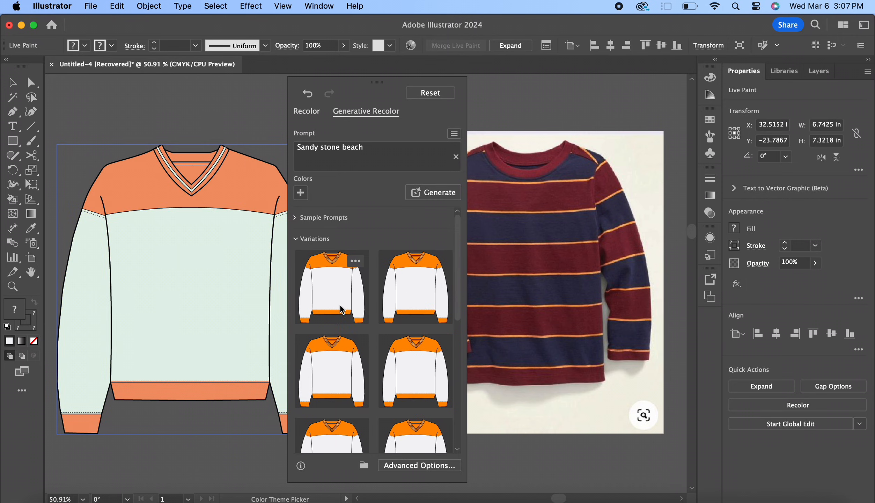
{"action": "left_click", "coordinate": [342, 303]}
{"action": "left_click", "coordinate": [396, 300]}
Replace the recolour prompt with "HIKING" and generate new colour variations
{"action": "left_click", "coordinate": [456, 157]}
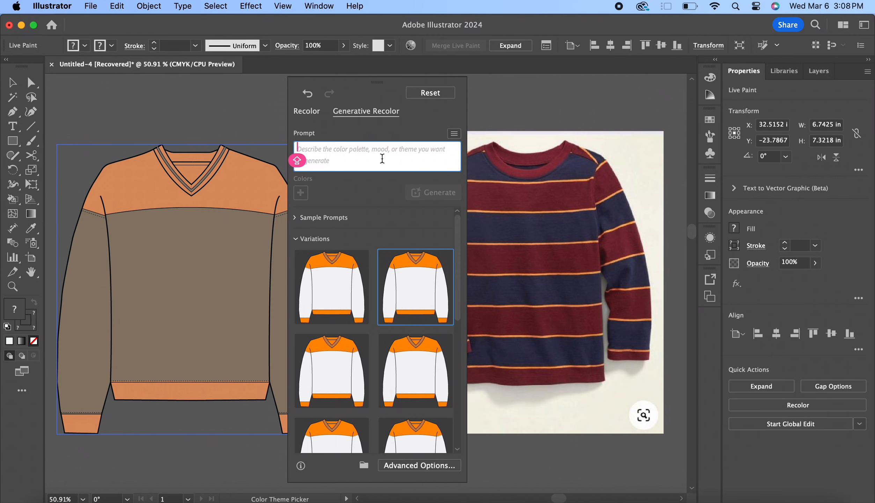
{"action": "type", "text": "HI"}
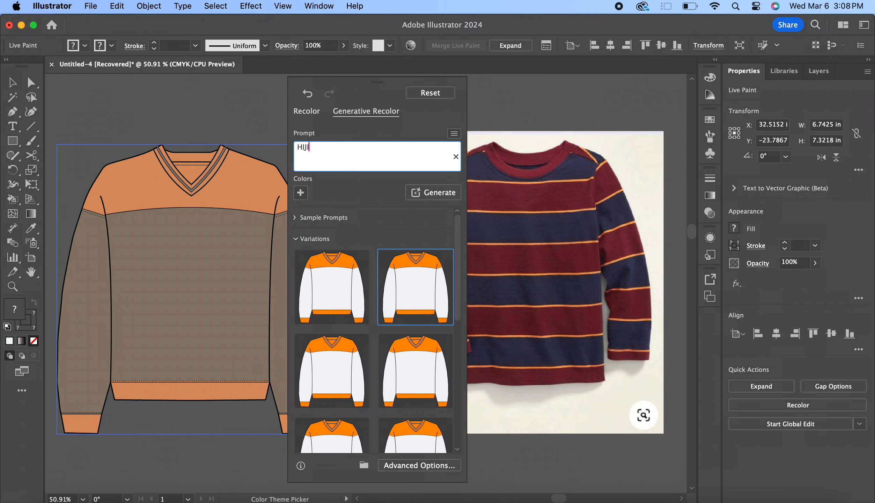
{"action": "type", "text": "KING"}
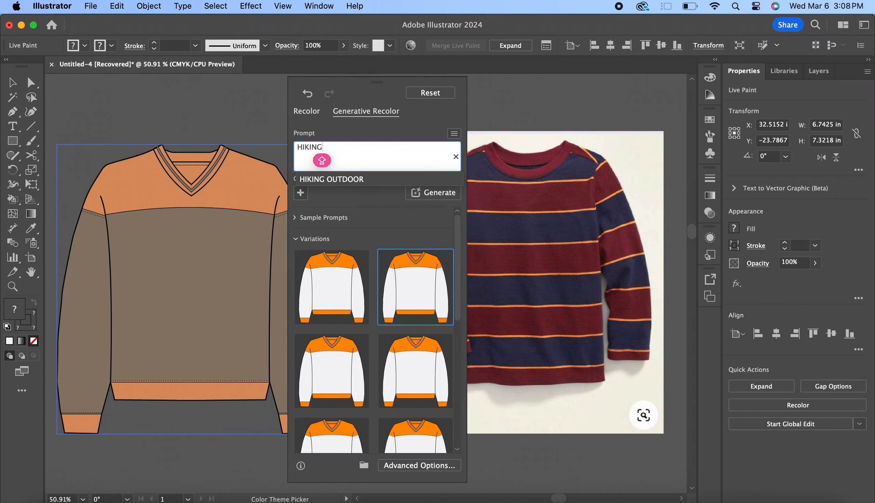
{"action": "key", "text": "Return"}
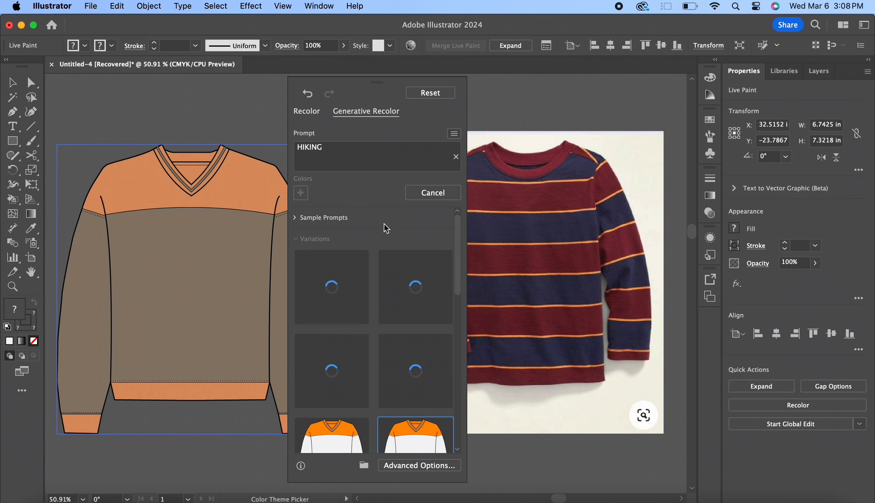
Try the four HIKING variations on the sweater and apply the first one, with olive trim and a yellow body
{"action": "left_click", "coordinate": [321, 301]}
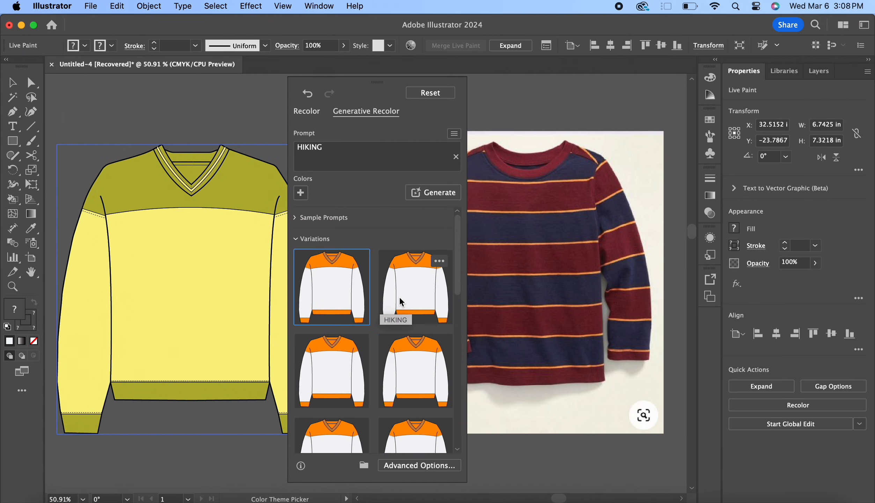
{"action": "left_click", "coordinate": [398, 297]}
{"action": "left_click", "coordinate": [398, 364]}
{"action": "left_click", "coordinate": [349, 363]}
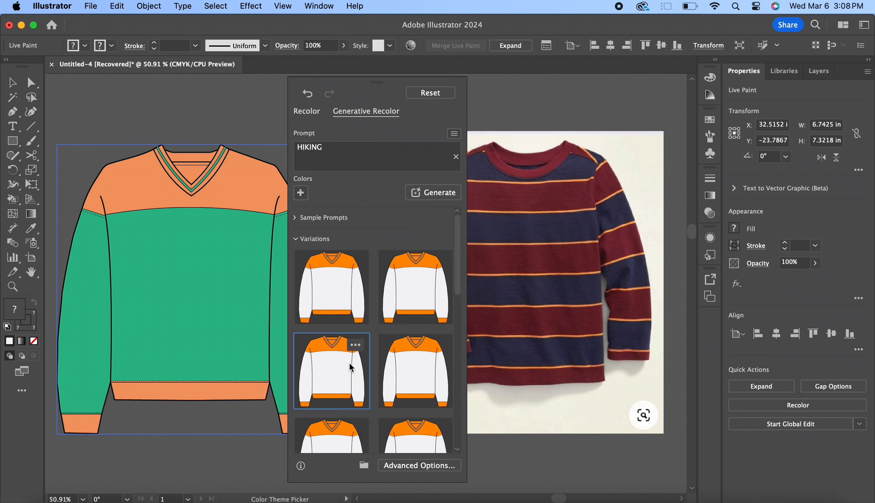
{"action": "left_click", "coordinate": [350, 286]}
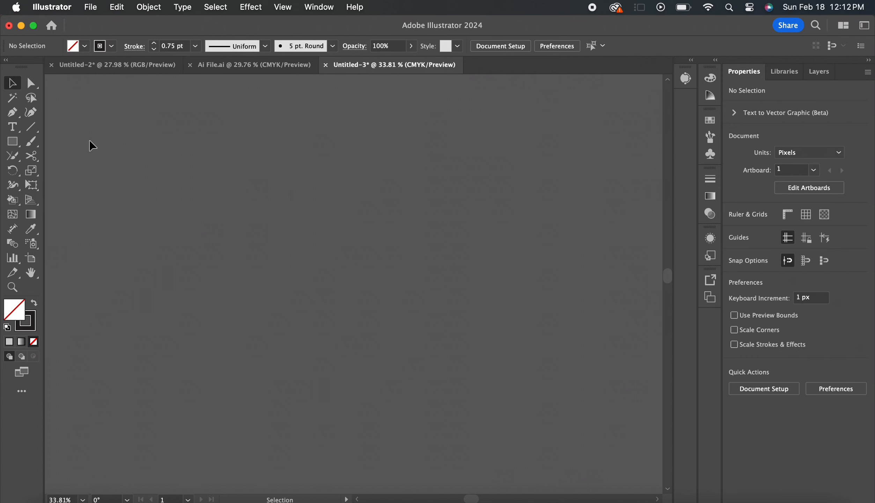
Draw vertical lines about 61 px tall with a 0.75 pt stroke at both ends of the jacket's left hem band
{"action": "left_click", "coordinate": [31, 127]}
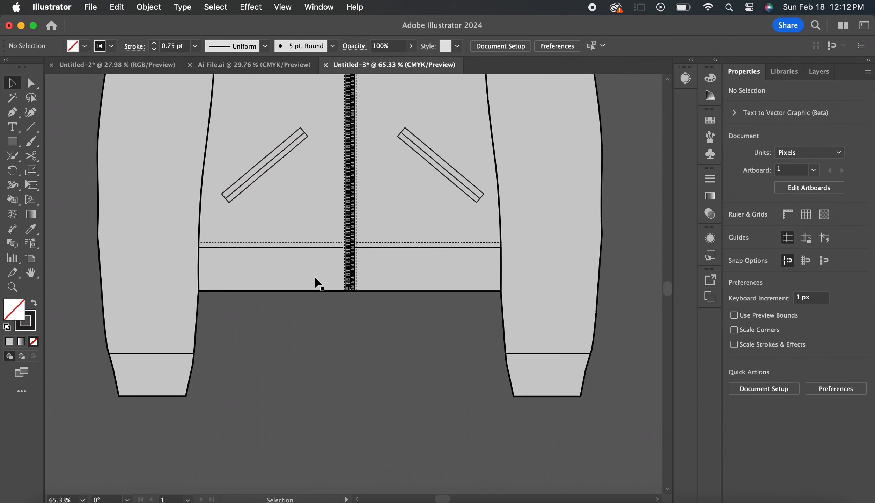
{"action": "scroll", "coordinate": [169, 384], "scroll_direction": "up", "scroll_amount": 2}
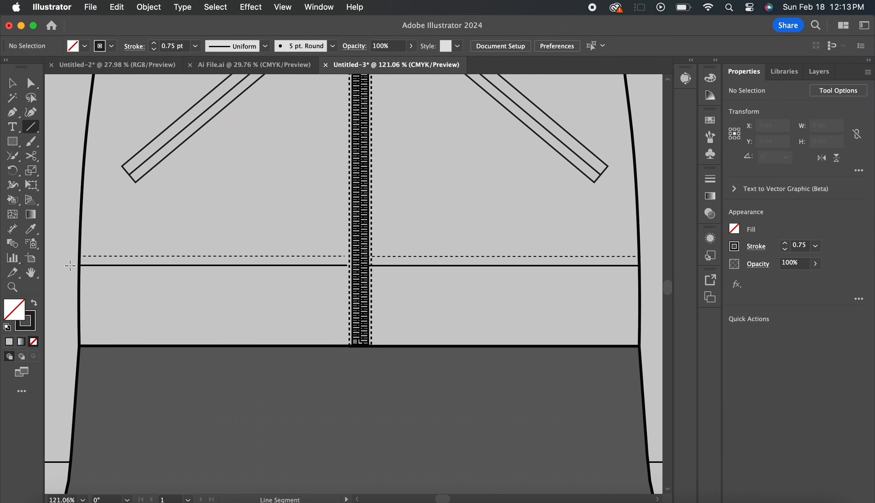
{"action": "left_click_drag", "start_coordinate": [84, 266], "coordinate": [94, 345]}
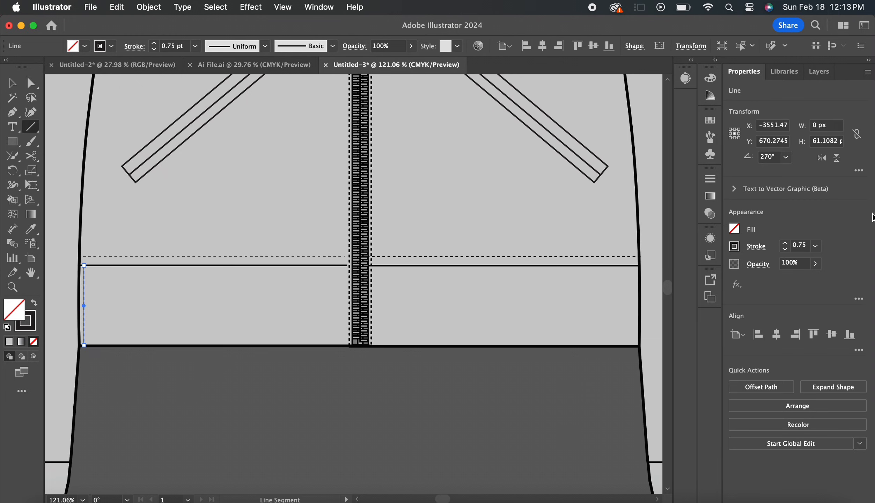
{"action": "left_click", "coordinate": [755, 246]}
{"action": "left_click_drag", "start_coordinate": [346, 265], "coordinate": [347, 345]}
Select both vertical hem lines and blend the left one into the right one
{"action": "key", "text": "v"}
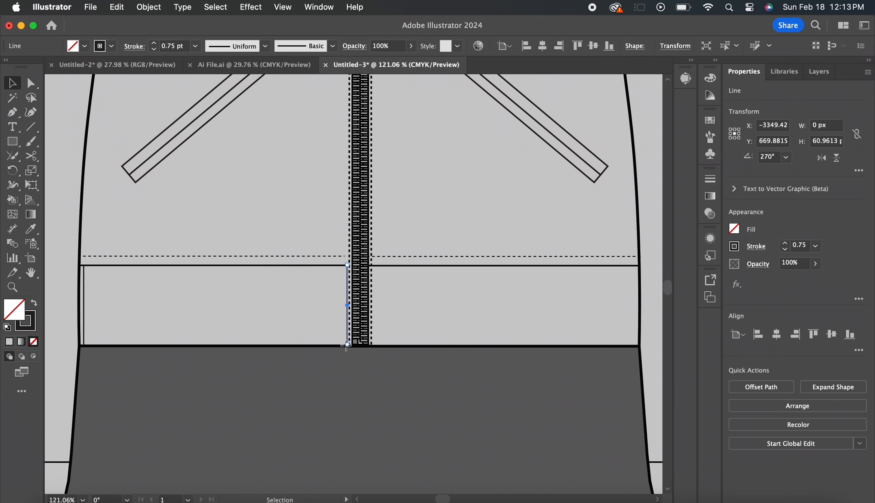
{"action": "left_click", "coordinate": [83, 307], "text": "shift"}
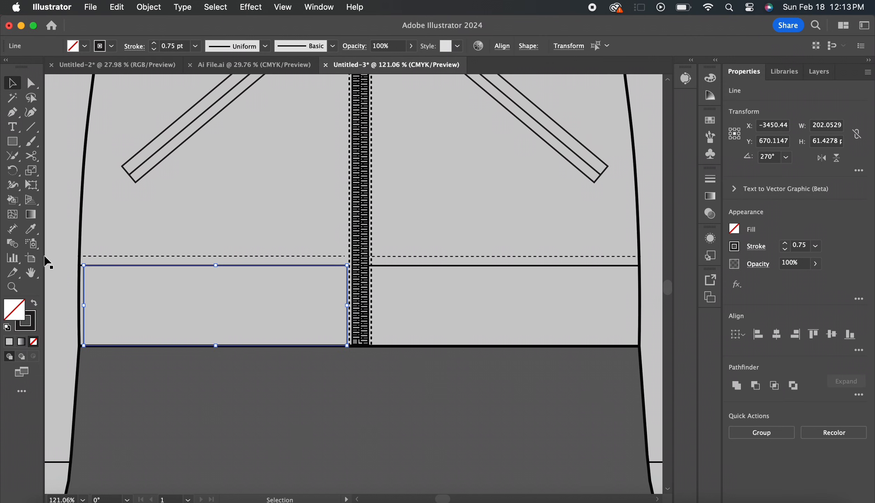
{"action": "left_click", "coordinate": [13, 245]}
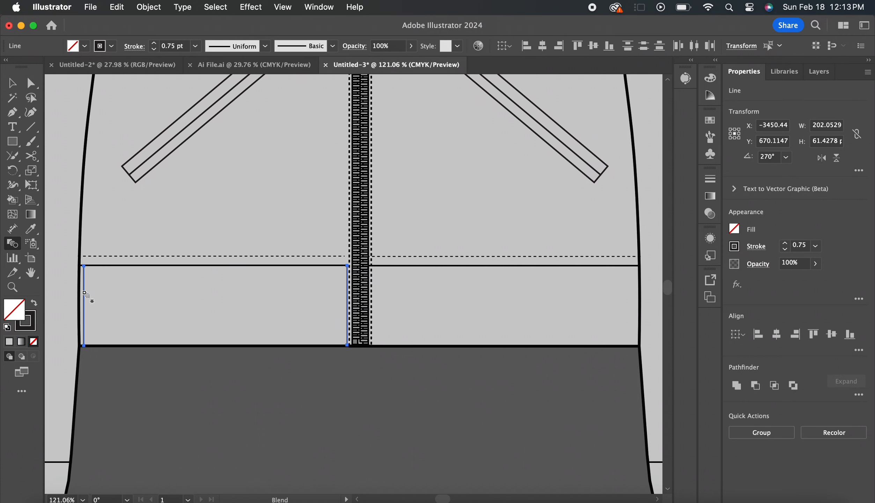
{"action": "left_click", "coordinate": [85, 293]}
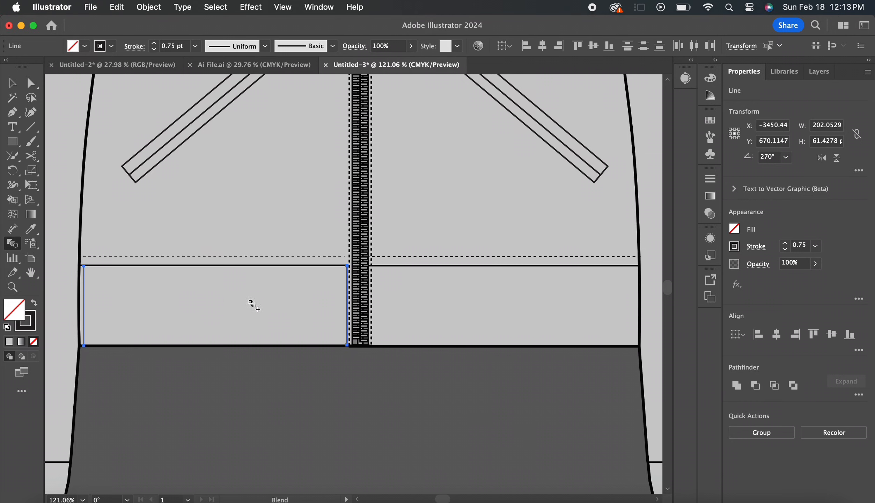
{"action": "left_click", "coordinate": [347, 307]}
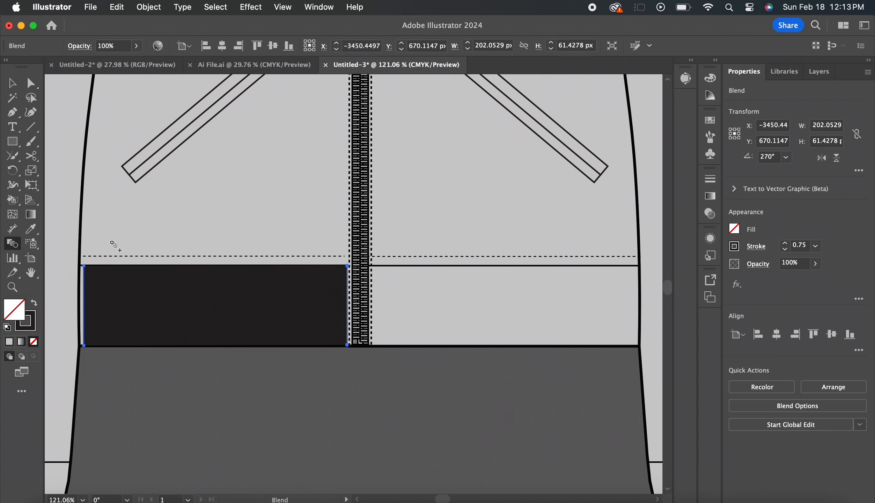
Set the hem blend's spacing to Specified Steps with 56 steps
{"action": "double_click", "coordinate": [14, 246]}
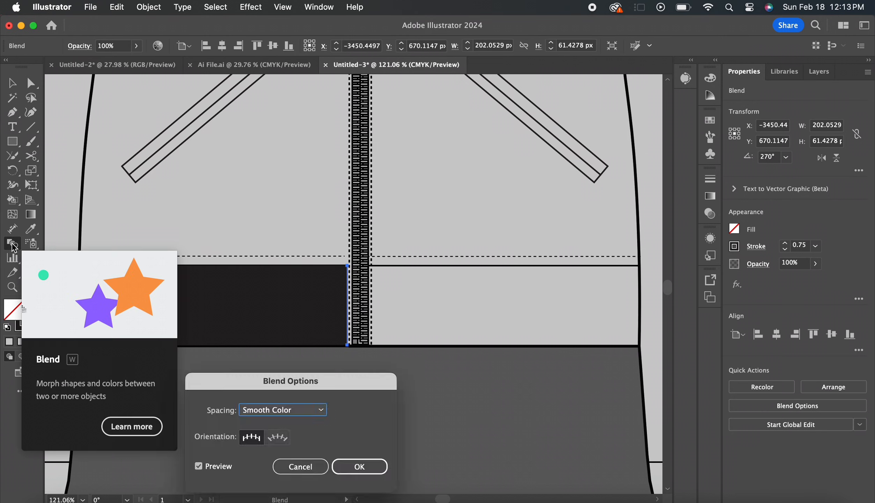
{"action": "left_click_drag", "start_coordinate": [291, 384], "coordinate": [514, 246]}
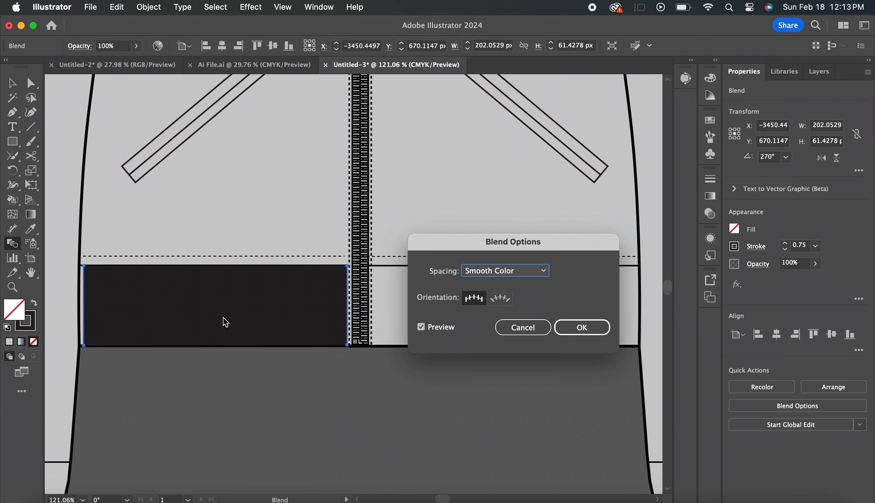
{"action": "left_click", "coordinate": [506, 274]}
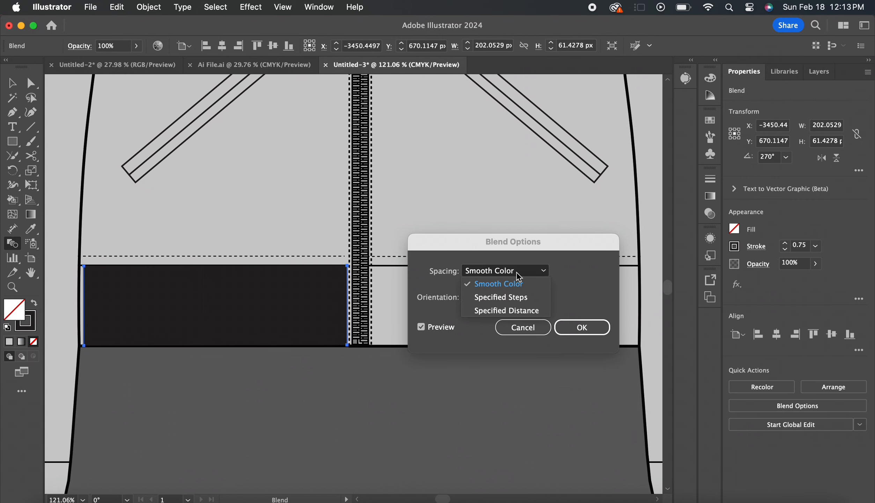
{"action": "left_click", "coordinate": [517, 297]}
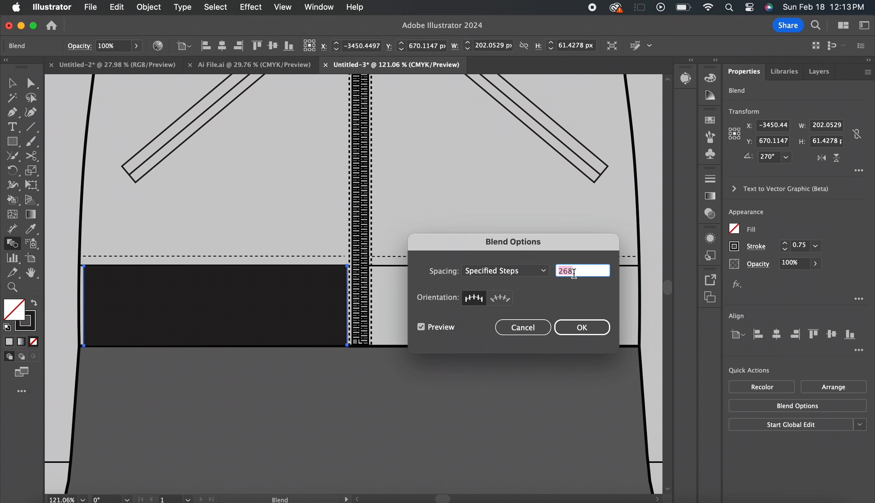
{"action": "type", "text": "67"}
{"action": "key", "text": "Tab"}
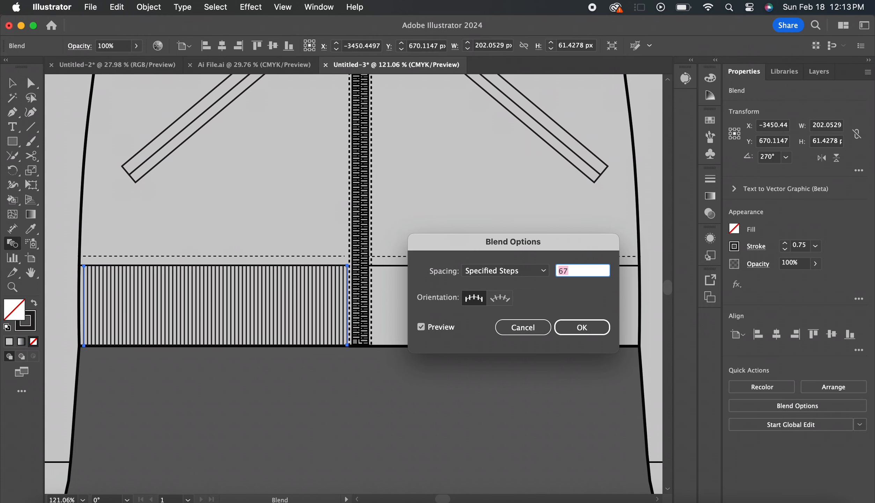
{"action": "key", "text": "Down"}
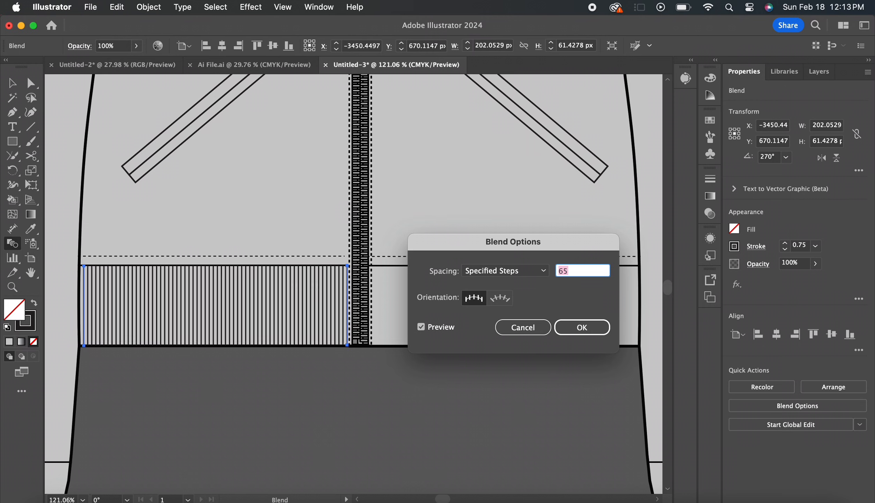
{"action": "key", "text": "Down"}
{"action": "key", "text": "Down"}
{"action": "key", "text": "Down"}
{"action": "key", "text": "Down"}
{"action": "key", "text": "Down"}
{"action": "key", "text": "Down"}
{"action": "key", "text": "Down"}
{"action": "key", "text": "Down"}
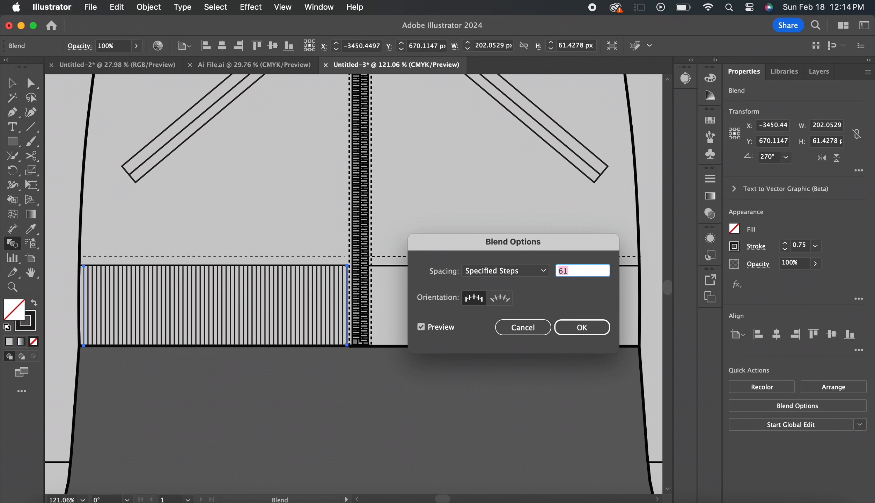
{"action": "key", "text": "Down"}
{"action": "key", "text": "Down"}
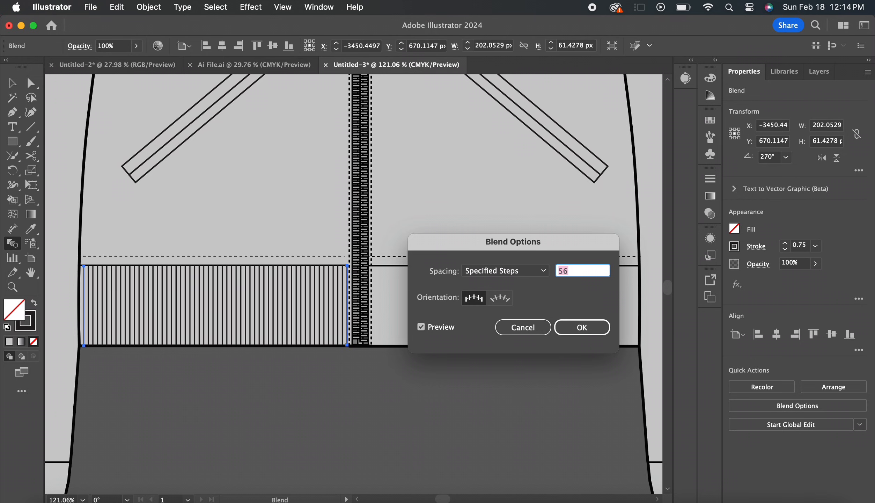
{"action": "key", "text": "Return"}
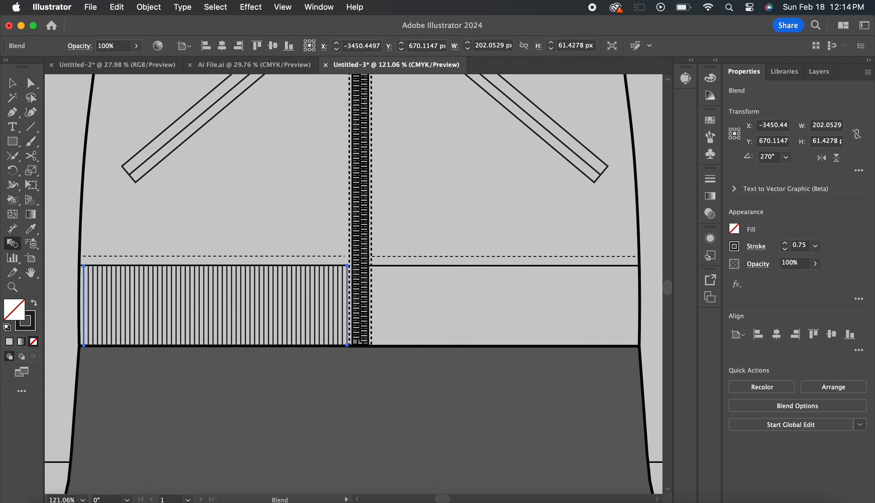
Copy the ribbing blend and position the duplicate over the right hem band, aligned between the zipper and the side seam
{"action": "key", "text": "v"}
{"action": "key", "text": "super+c"}
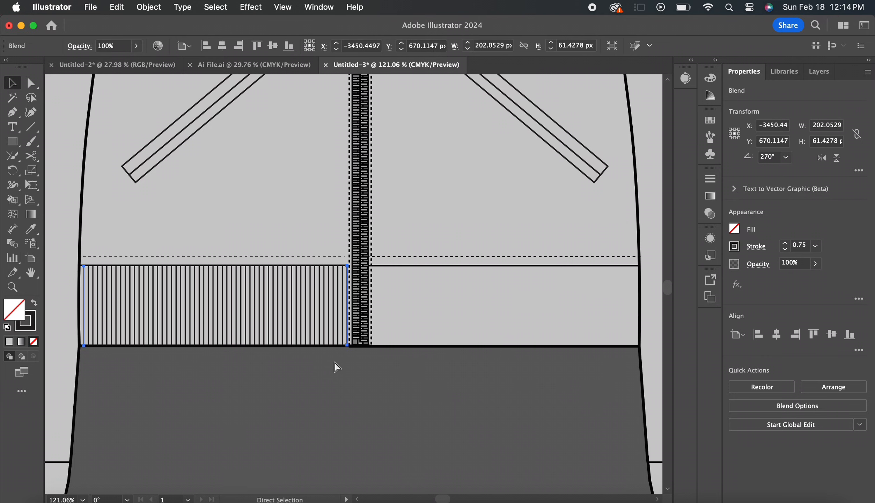
{"action": "key", "text": "super+v"}
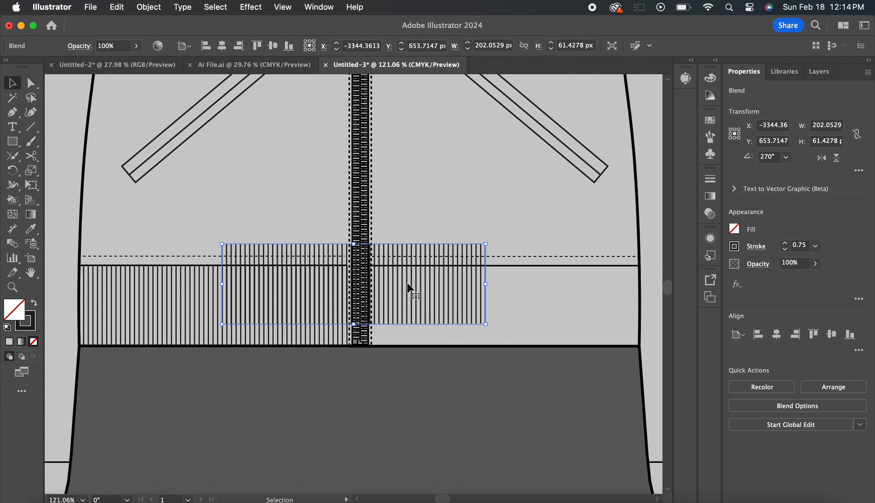
{"action": "left_click_drag", "start_coordinate": [410, 288], "coordinate": [559, 309]}
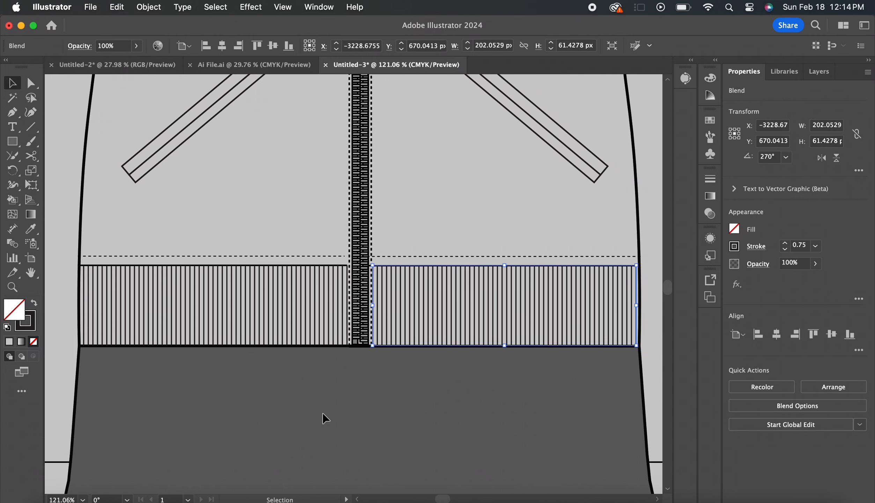
Paste another copy of the ribbing and place it on the empty canvas beside the left sleeve's cuff, then deselect it
{"action": "scroll", "coordinate": [330, 398], "scroll_direction": "left", "scroll_amount": 4}
{"action": "scroll", "coordinate": [331, 398], "scroll_direction": "down", "scroll_amount": 3}
{"action": "scroll", "coordinate": [331, 399], "scroll_direction": "down", "scroll_amount": 4}
{"action": "scroll", "coordinate": [331, 399], "scroll_direction": "left", "scroll_amount": 3}
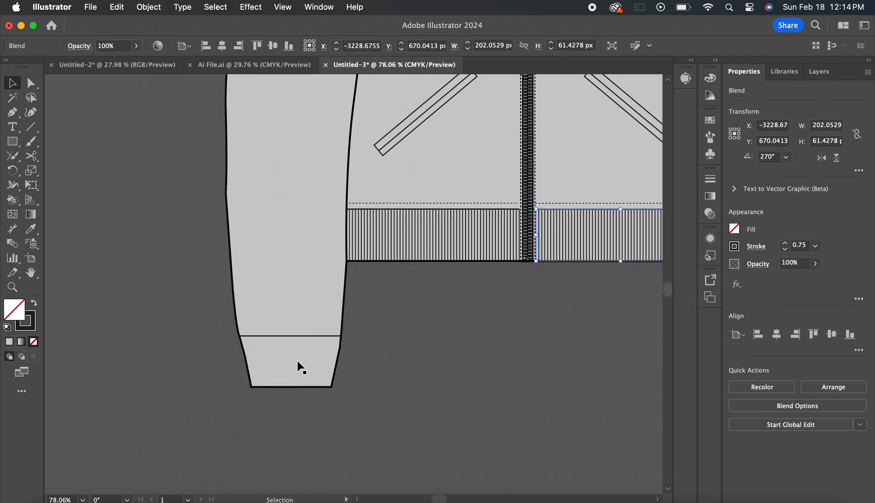
{"action": "left_click", "coordinate": [297, 360]}
{"action": "key", "text": "super+v"}
{"action": "left_click_drag", "start_coordinate": [363, 276], "coordinate": [487, 354]}
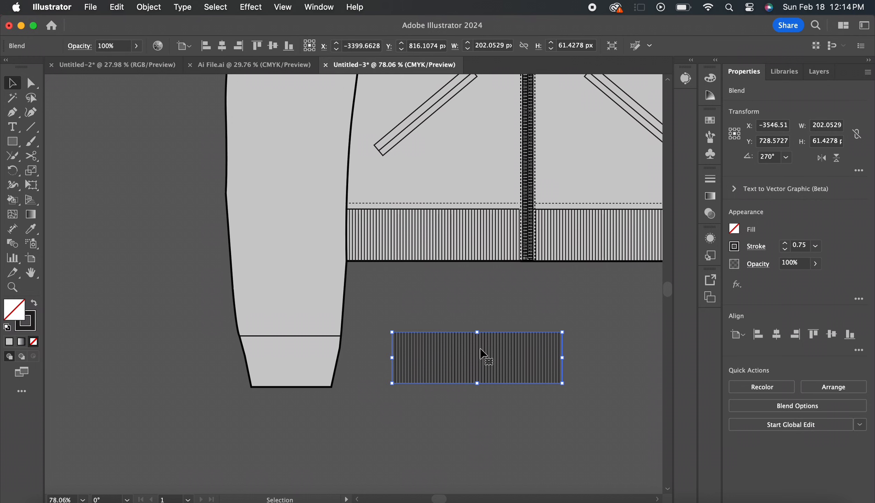
{"action": "left_click", "coordinate": [400, 301]}
Draw a closed four-point Pen outline slightly larger than the left sleeve's cuff, about 129 by 65 px, tracing its tapered shape
{"action": "left_click", "coordinate": [12, 112]}
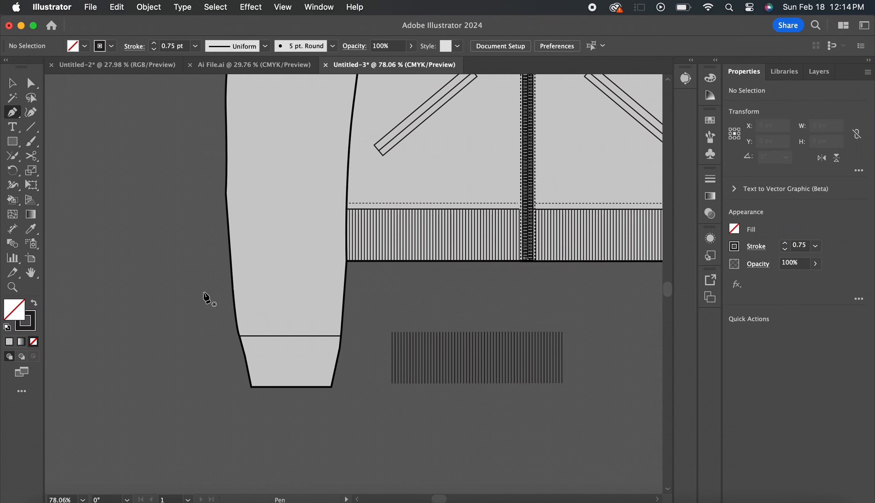
{"action": "scroll", "coordinate": [204, 296], "scroll_direction": "up", "scroll_amount": 3}
{"action": "left_click", "coordinate": [258, 368]}
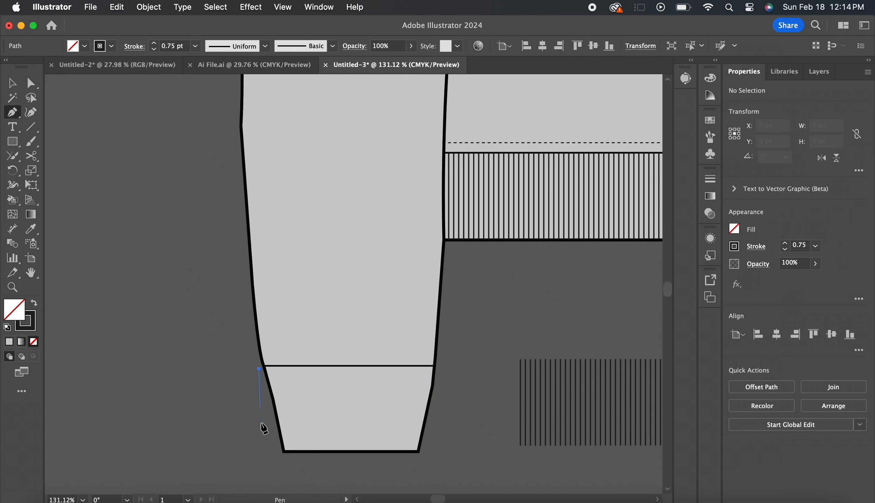
{"action": "scroll", "coordinate": [265, 426], "scroll_direction": "down", "scroll_amount": 2}
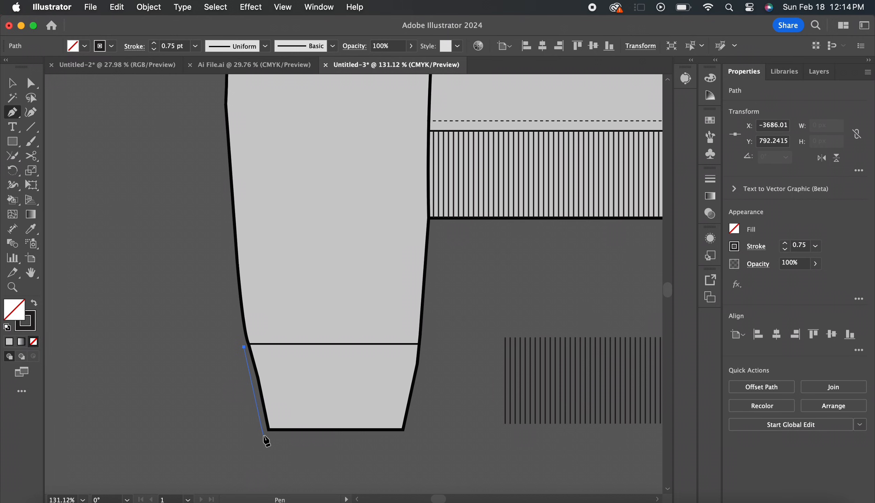
{"action": "left_click", "coordinate": [263, 436]}
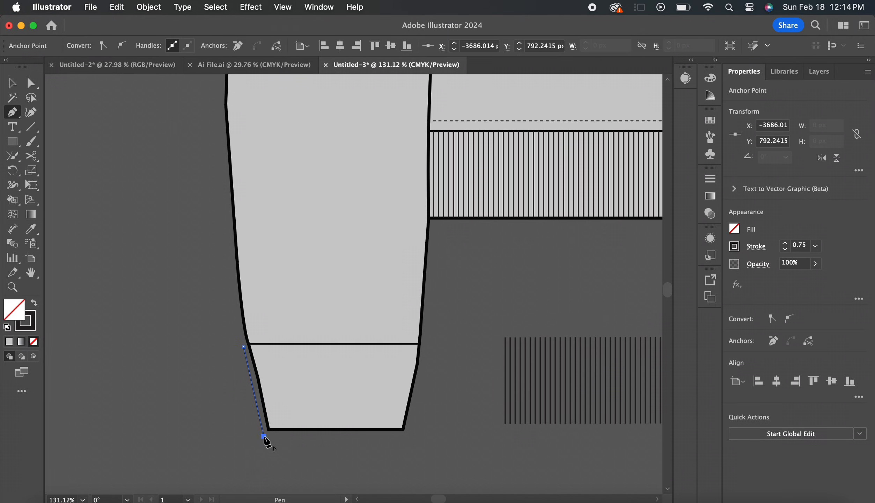
{"action": "left_click", "coordinate": [406, 436]}
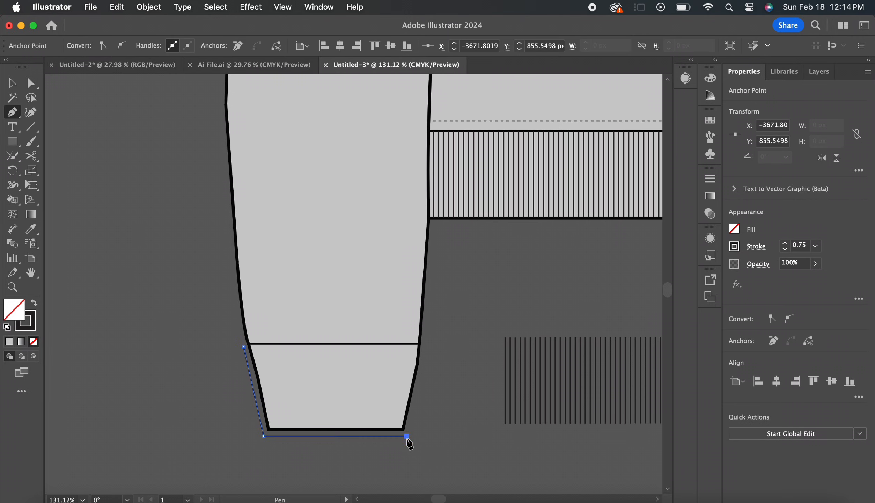
{"action": "left_click", "coordinate": [426, 345]}
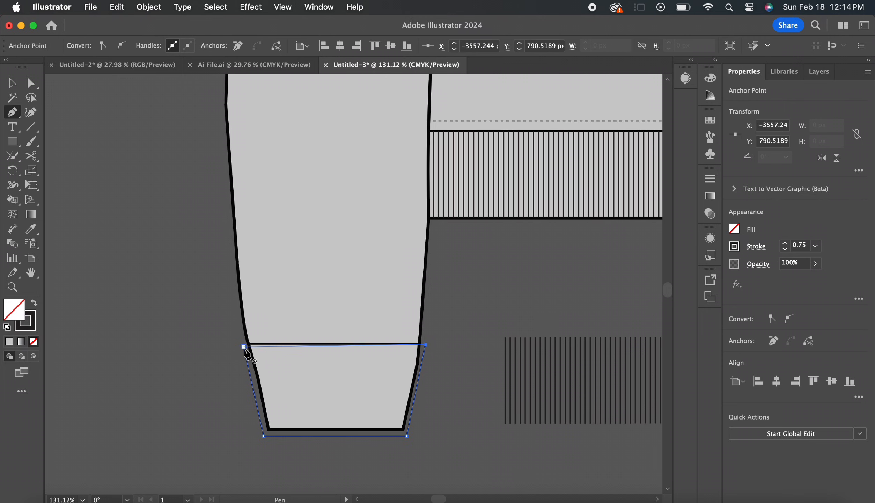
{"action": "left_click", "coordinate": [244, 346]}
{"action": "key", "text": "v"}
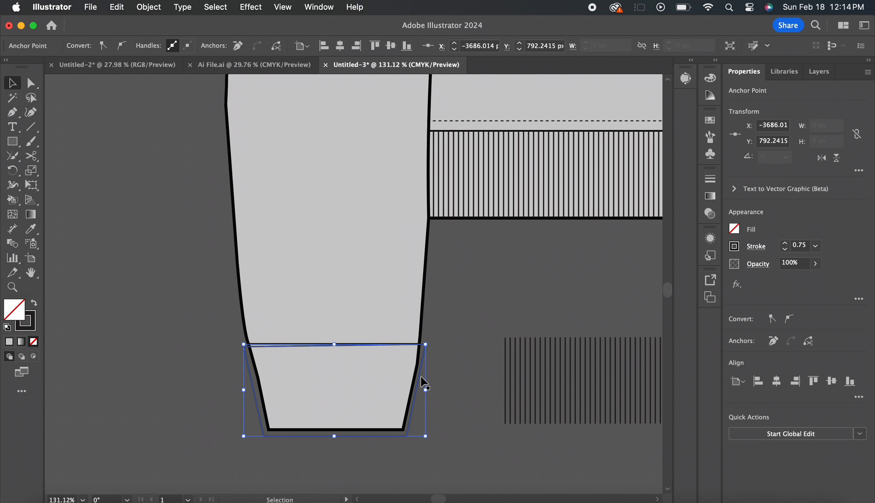
Move the cuff outline off the sleeve and place it over the middle of the loose ribbing copy
{"action": "left_click_drag", "start_coordinate": [421, 377], "coordinate": [598, 378]}
{"action": "scroll", "coordinate": [598, 378], "scroll_direction": "right", "scroll_amount": 5}
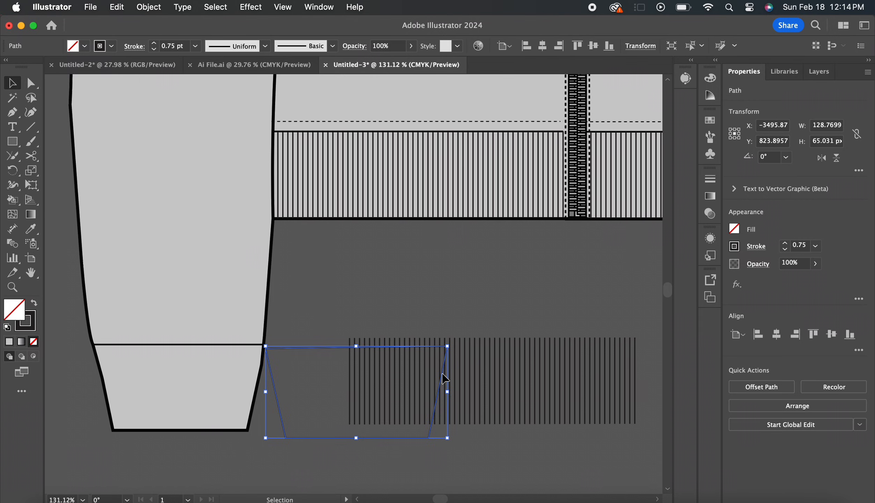
{"action": "left_click_drag", "start_coordinate": [443, 378], "coordinate": [584, 363]}
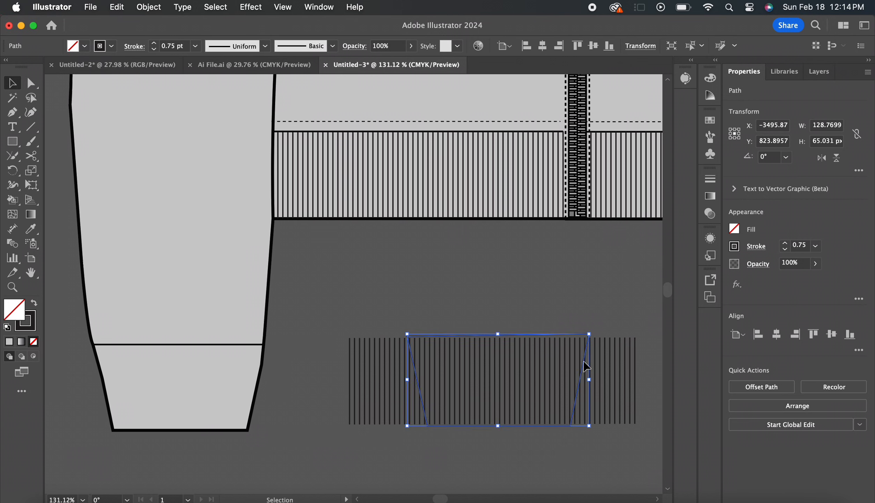
Stretch the loose ribbing to about 82 px high, extending past the cuff outline at both ends, and send it to the back
{"action": "left_click", "coordinate": [529, 364]}
{"action": "left_click", "coordinate": [500, 357]}
{"action": "left_click_drag", "start_coordinate": [492, 338], "coordinate": [492, 319]}
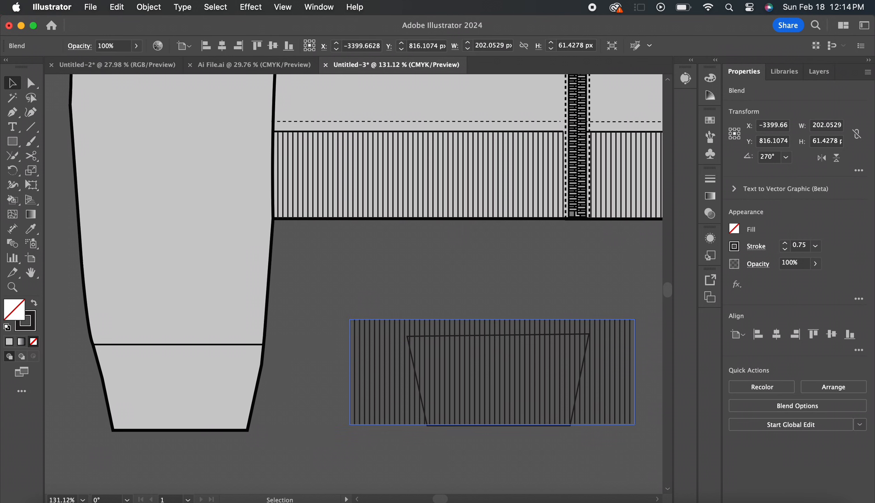
{"action": "left_click_drag", "start_coordinate": [494, 426], "coordinate": [492, 435]}
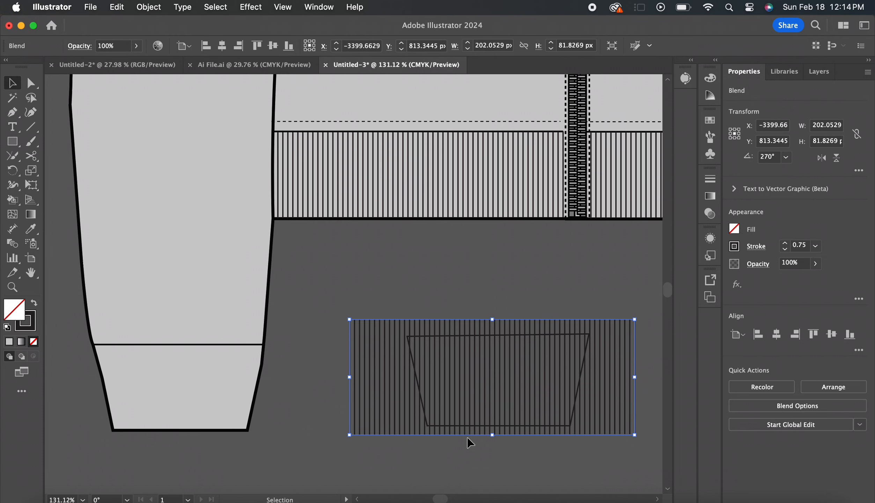
{"action": "right_click", "coordinate": [469, 436]}
{"action": "mouse_move", "coordinate": [559, 438]}
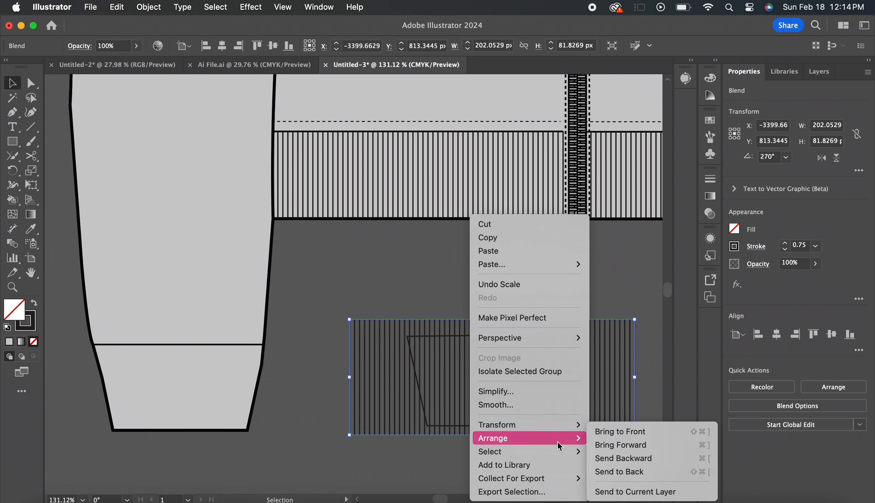
{"action": "left_click", "coordinate": [619, 472]}
Select the cuff outline together with the ribbing and make a clipping mask from them
{"action": "left_click", "coordinate": [488, 336], "text": "shift"}
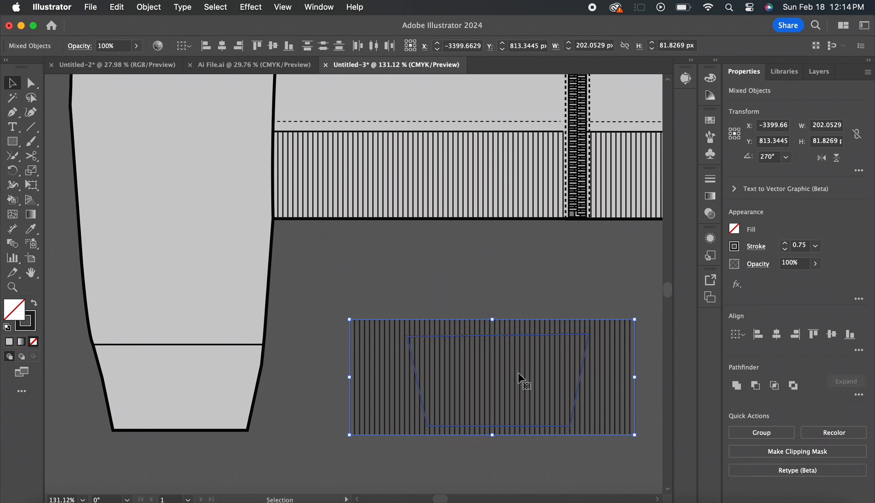
{"action": "left_click", "coordinate": [143, 6]}
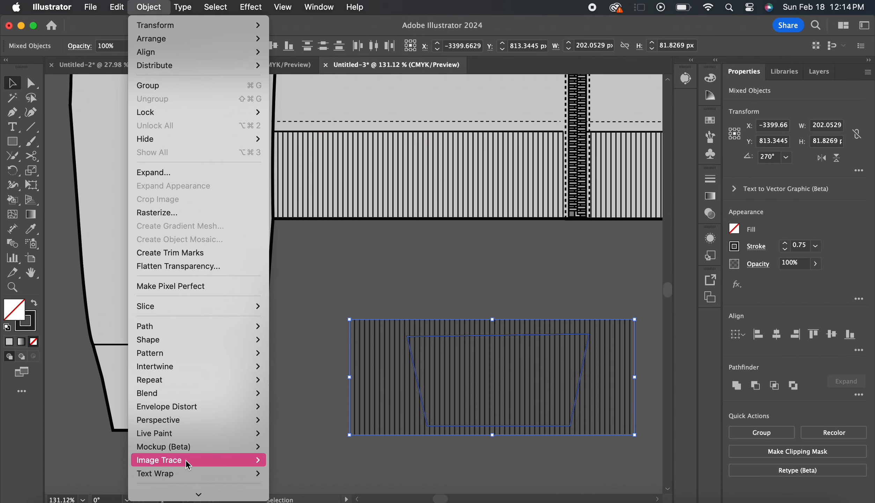
{"action": "scroll", "coordinate": [215, 416], "scroll_direction": "down", "scroll_amount": 3}
{"action": "mouse_move", "coordinate": [216, 433]}
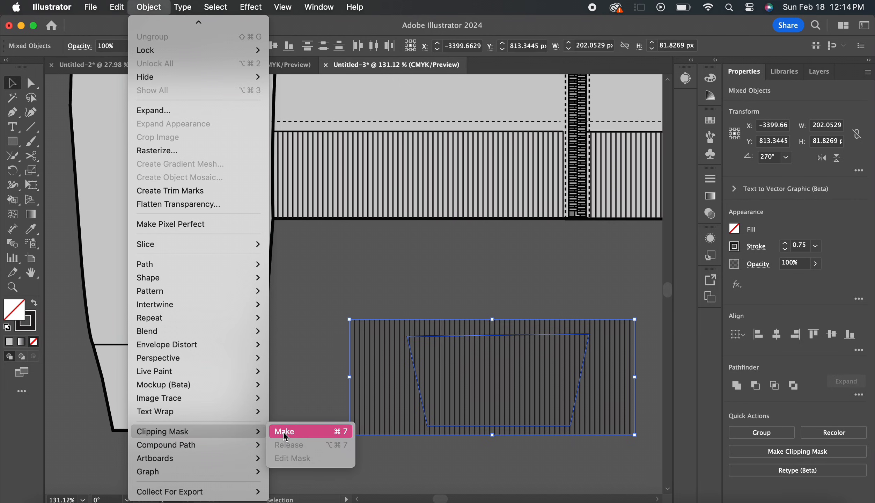
{"action": "left_click", "coordinate": [286, 433]}
Move the clipped ribbing onto the left cuff and resize it to about 120 by 63 px to fit the cuff's edges
{"action": "left_click_drag", "start_coordinate": [495, 354], "coordinate": [174, 356]}
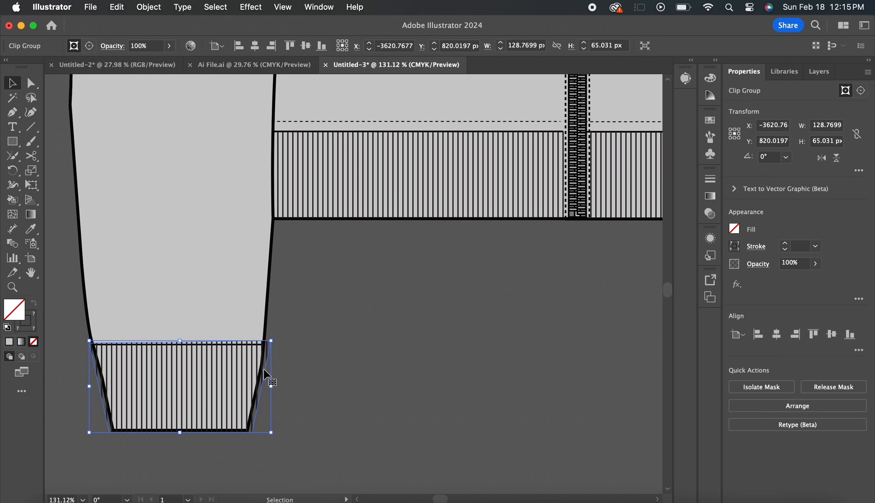
{"action": "mouse_move", "coordinate": [271, 385]}
{"action": "left_mouse_down"}
{"action": "mouse_move", "coordinate": [245, 386]}
{"action": "mouse_move", "coordinate": [266, 385]}
{"action": "left_mouse_up"}
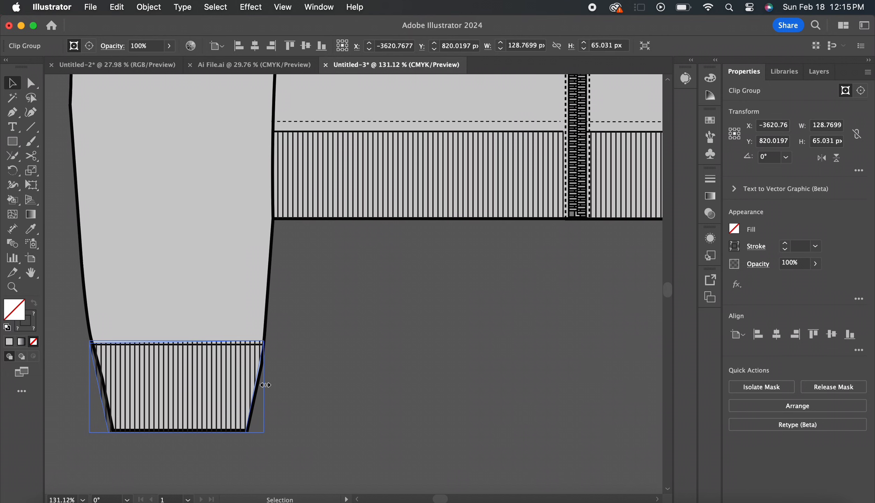
{"action": "left_click_drag", "start_coordinate": [89, 385], "coordinate": [99, 387]}
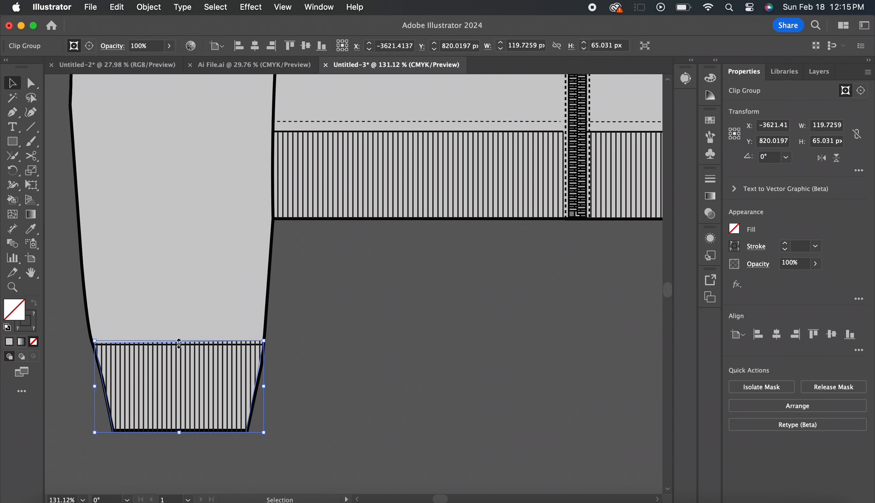
{"action": "left_click_drag", "start_coordinate": [179, 344], "coordinate": [178, 346]}
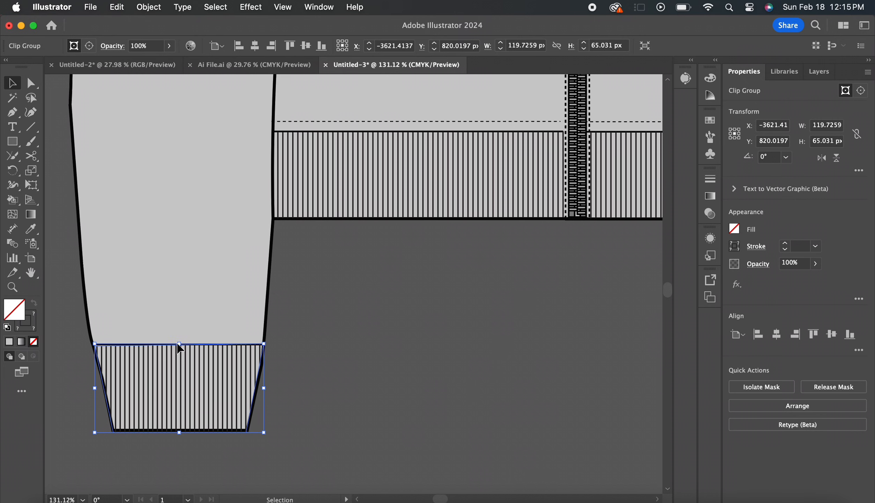
Copy the clipped cuff ribbing, place the duplicate over the right sleeve's cuff, and deselect it
{"action": "key", "text": "super+c"}
{"action": "scroll", "coordinate": [355, 344], "scroll_direction": "down", "scroll_amount": 5}
{"action": "scroll", "coordinate": [355, 344], "scroll_direction": "right", "scroll_amount": 8}
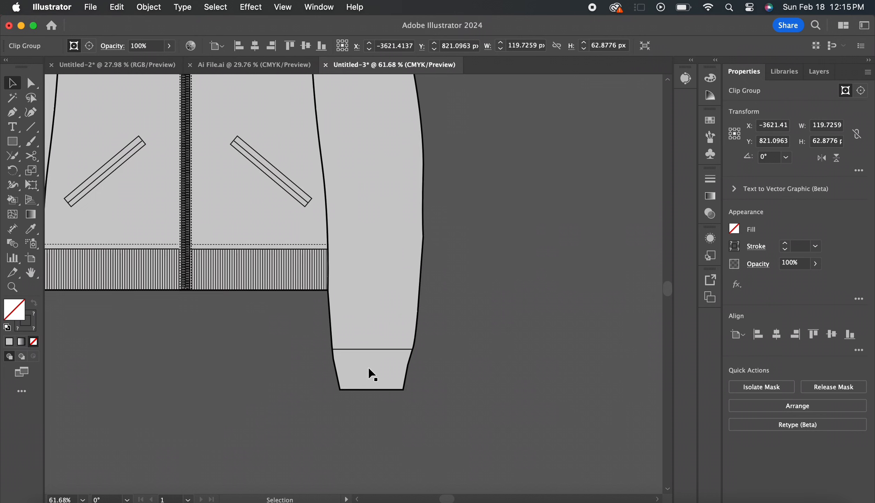
{"action": "scroll", "coordinate": [369, 369], "scroll_direction": "up", "scroll_amount": 5}
{"action": "key", "text": "super+v"}
{"action": "left_click_drag", "start_coordinate": [363, 292], "coordinate": [379, 368]}
{"action": "left_click", "coordinate": [471, 392]}
Draw a circle about 28 px in diameter with a 1 pt stroke on the empty canvas right of the jacket
{"action": "scroll", "coordinate": [472, 393], "scroll_direction": "down", "scroll_amount": 5}
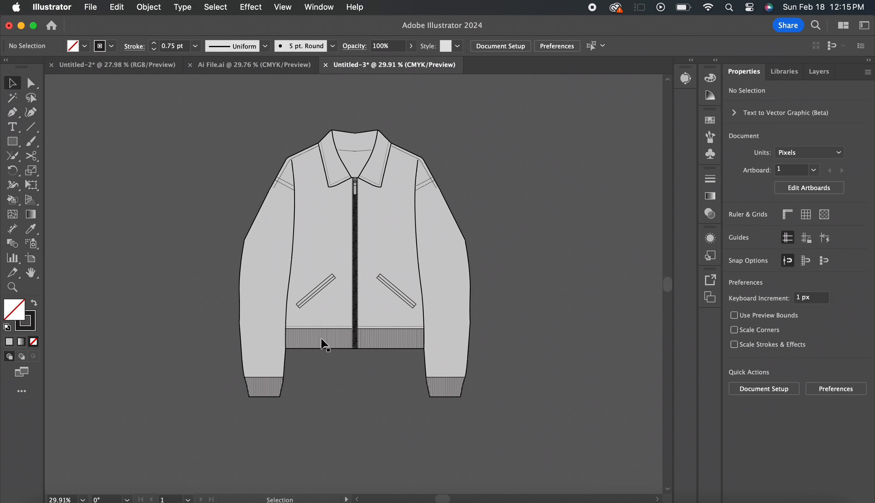
{"action": "scroll", "coordinate": [452, 390], "scroll_direction": "up", "scroll_amount": 2}
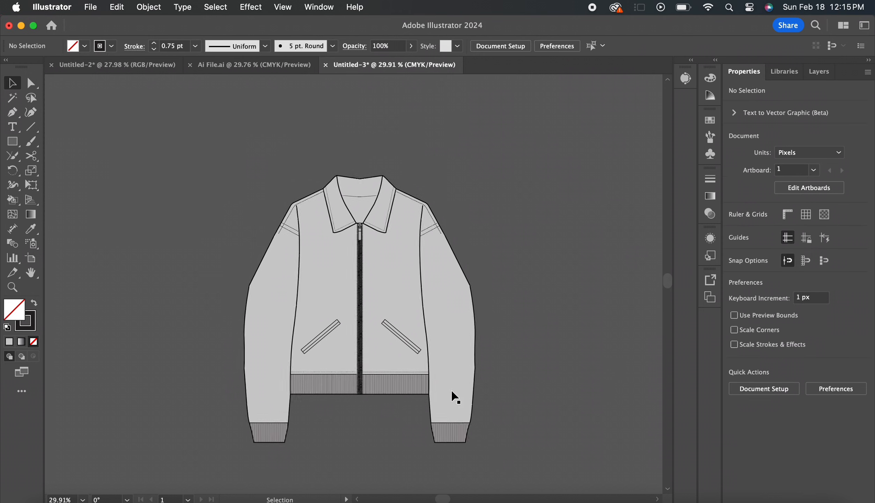
{"action": "scroll", "coordinate": [451, 390], "scroll_direction": "right", "scroll_amount": 10}
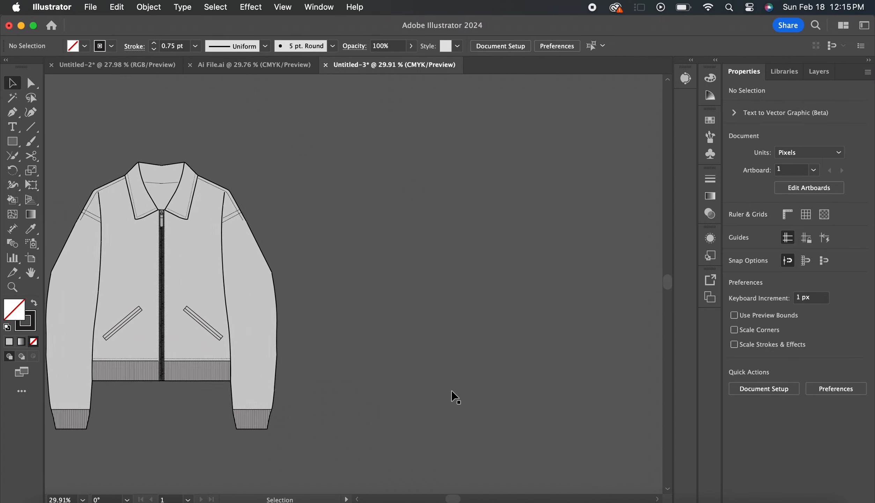
{"action": "scroll", "coordinate": [452, 390], "scroll_direction": "up", "scroll_amount": 3}
{"action": "scroll", "coordinate": [452, 390], "scroll_direction": "right", "scroll_amount": 6}
{"action": "scroll", "coordinate": [451, 391], "scroll_direction": "up", "scroll_amount": 3}
{"action": "left_click_drag", "start_coordinate": [12, 141], "coordinate": [78, 165]}
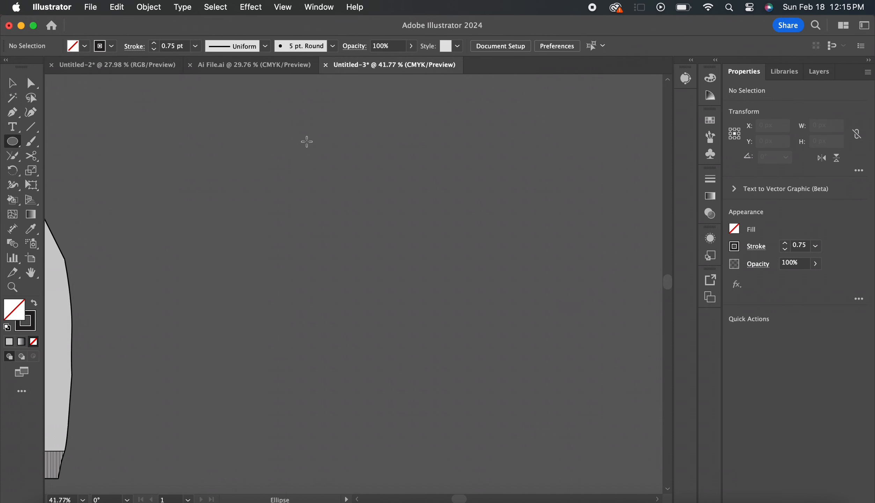
{"action": "left_click_drag", "start_coordinate": [319, 153], "coordinate": [320, 154]}
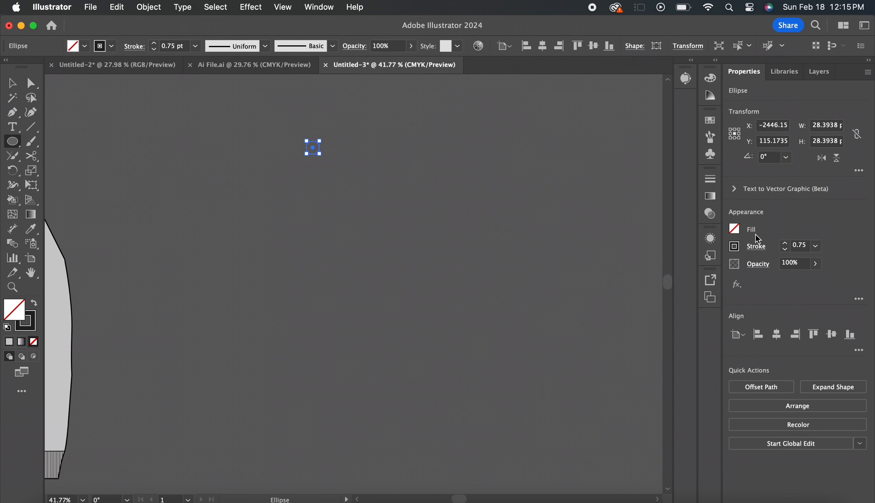
{"action": "key", "text": "v"}
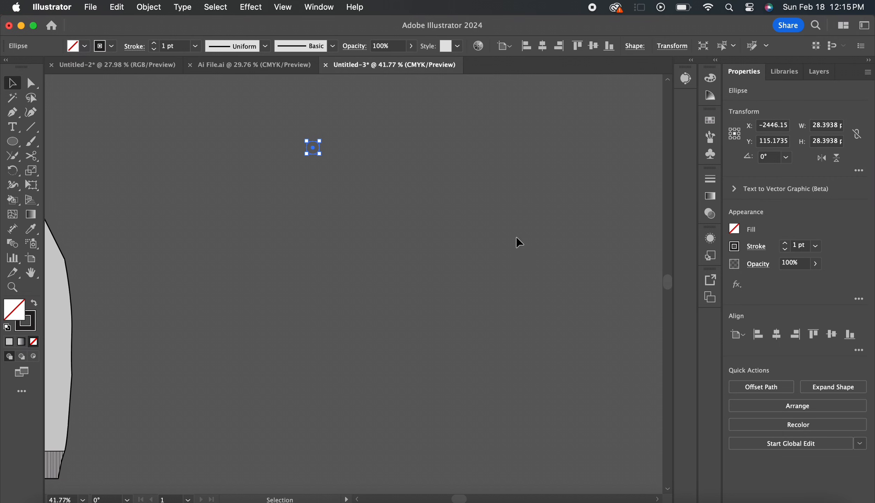
Fill the circle with a linear white-to-grey gradient, setting the dark end stop to 58% black, and deselect the circle
{"action": "left_click", "coordinate": [22, 342]}
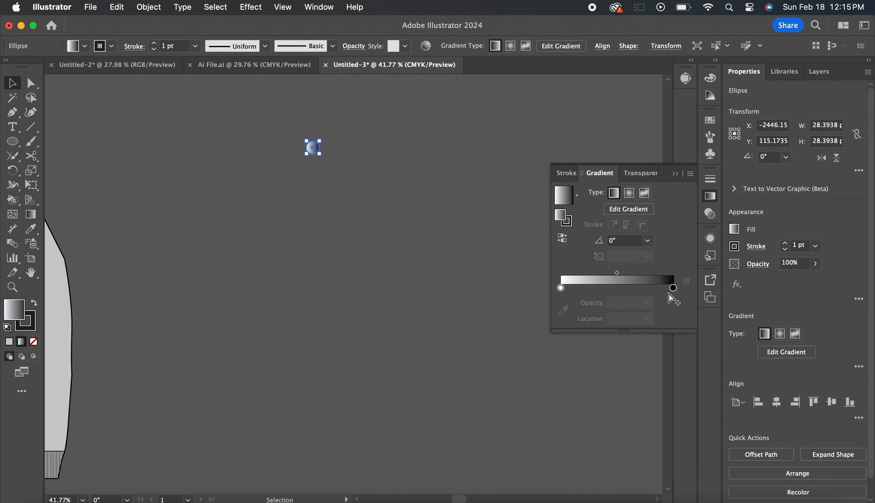
{"action": "left_click_drag", "start_coordinate": [673, 288], "coordinate": [670, 289]}
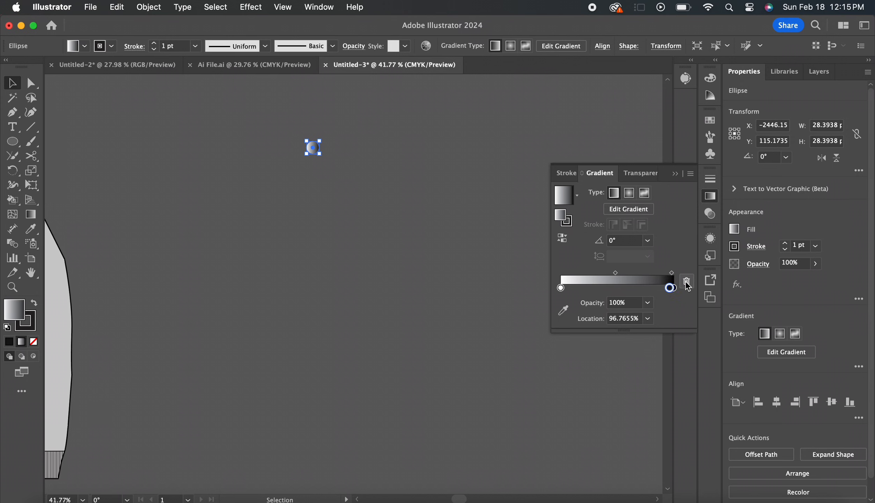
{"action": "left_click", "coordinate": [686, 281]}
{"action": "double_click", "coordinate": [673, 288]}
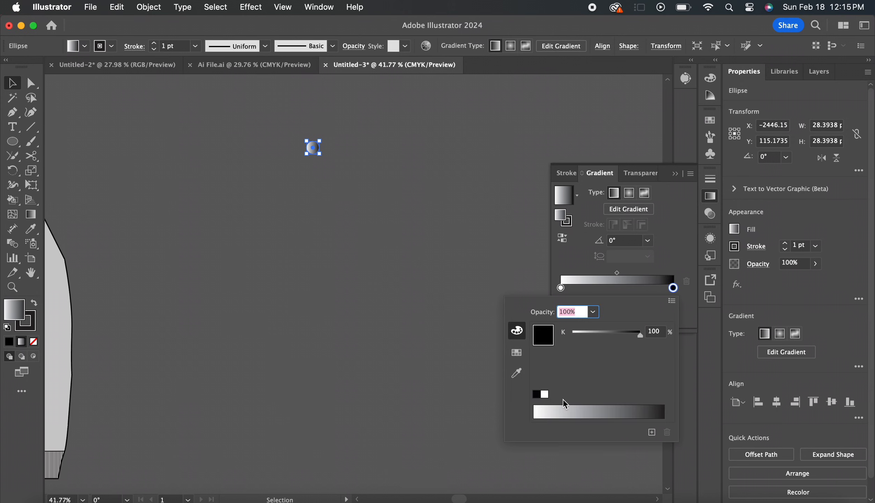
{"action": "left_click", "coordinate": [609, 334]}
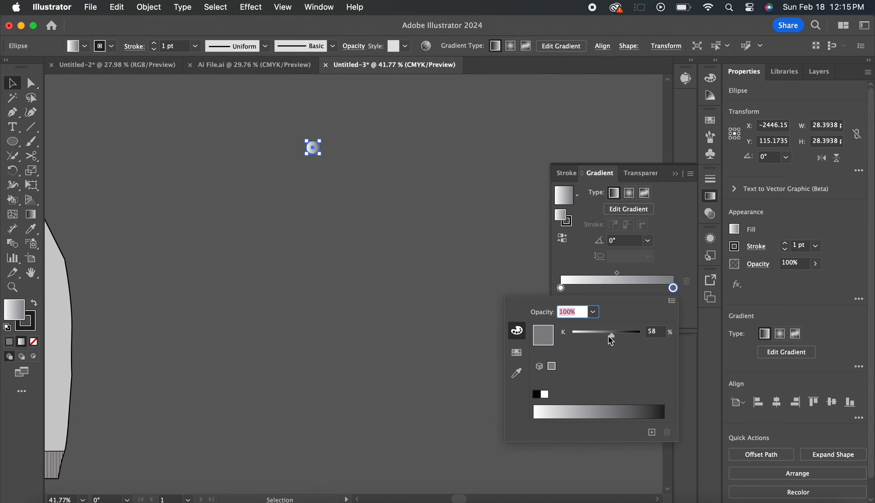
{"action": "left_click", "coordinate": [657, 221]}
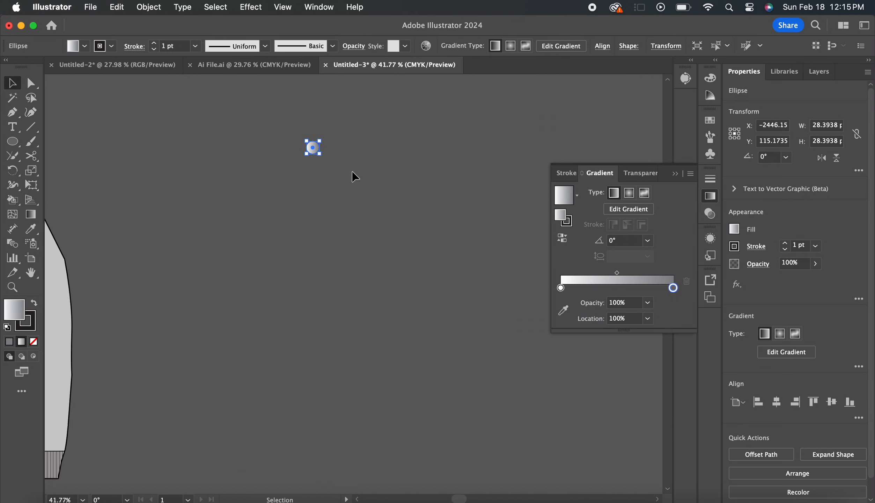
{"action": "left_click", "coordinate": [424, 174]}
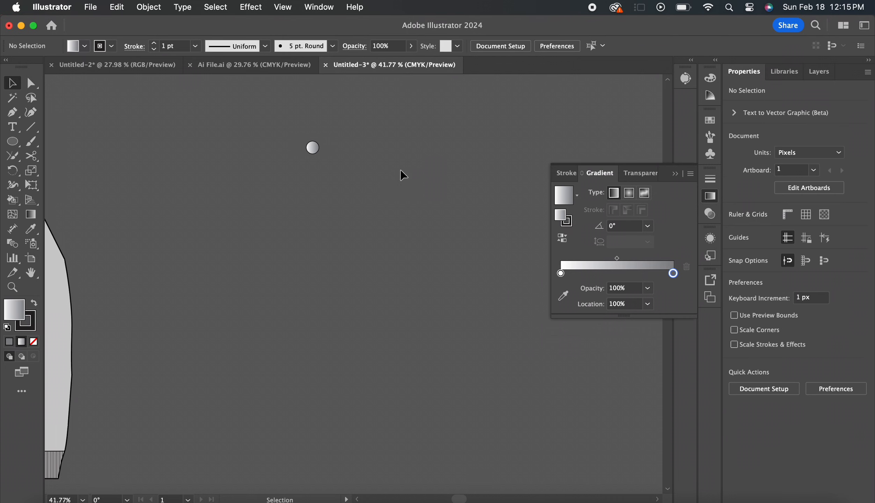
Duplicate the gradient circle, place the copy well below the original, and select both circles
{"action": "left_click", "coordinate": [312, 148]}
{"action": "key", "text": "a"}
{"action": "key", "text": "super+c"}
{"action": "scroll", "coordinate": [424, 187], "scroll_direction": "down", "scroll_amount": 5}
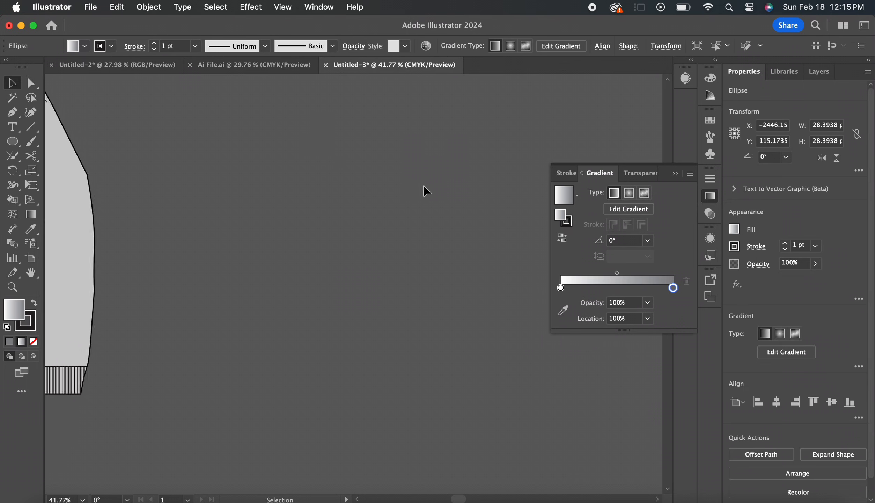
{"action": "key", "text": "super+v"}
{"action": "scroll", "coordinate": [377, 286], "scroll_direction": "up", "scroll_amount": 4}
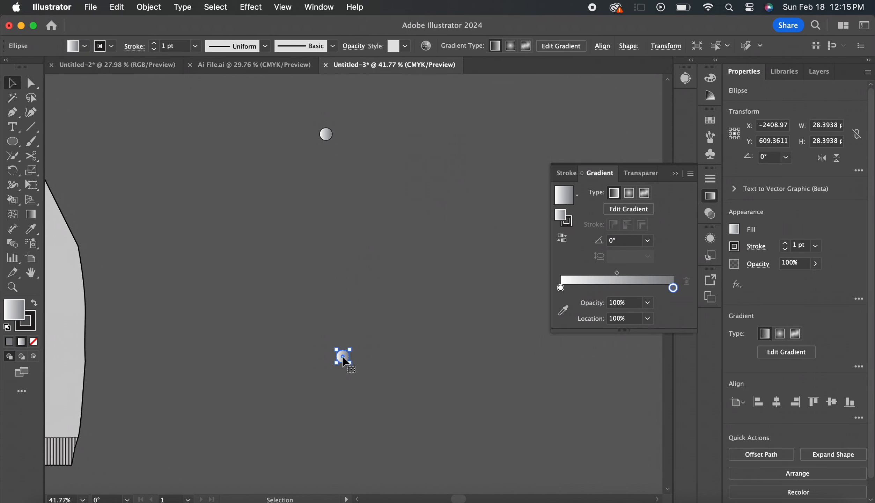
{"action": "left_click_drag", "start_coordinate": [344, 361], "coordinate": [319, 420]}
{"action": "left_click", "coordinate": [328, 135], "text": "shift"}
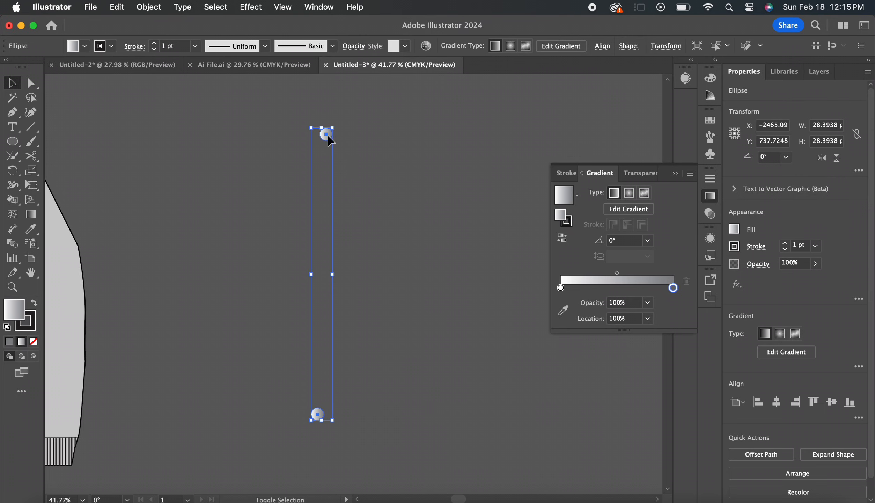
Align the two gradient circles on a common vertical centre line and blend them into a column of circles
{"action": "left_click", "coordinate": [777, 334]}
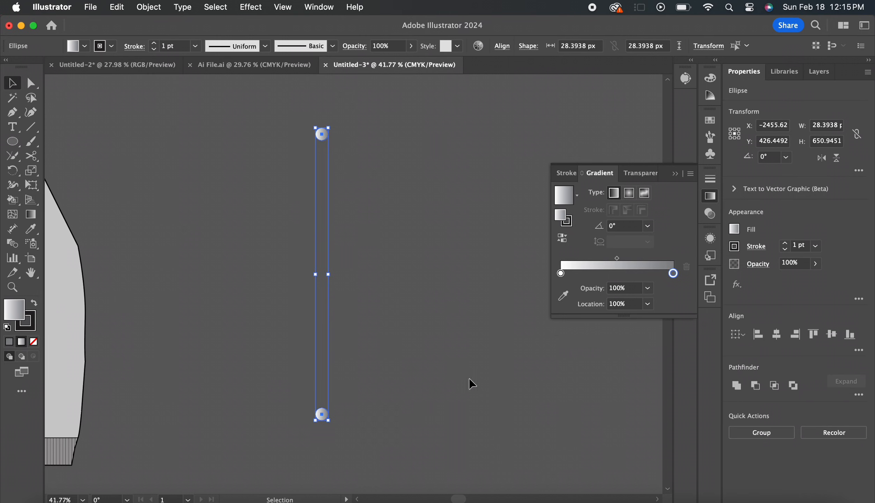
{"action": "left_click", "coordinate": [440, 377]}
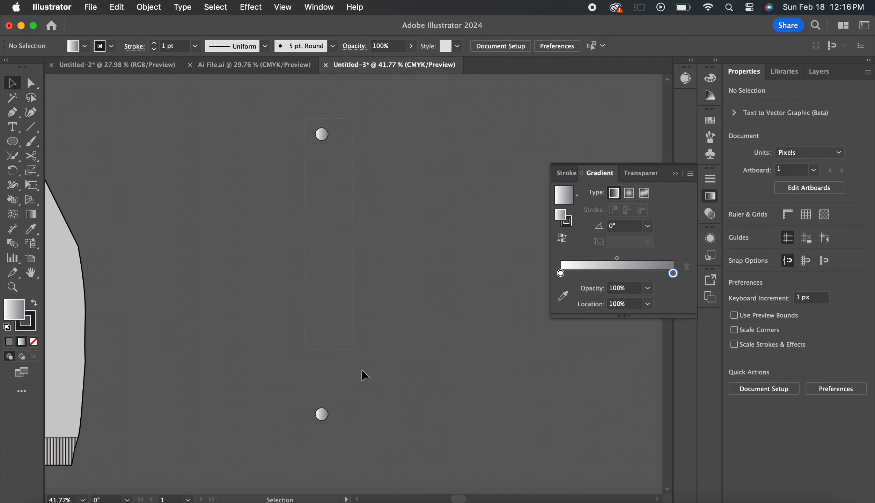
{"action": "key", "text": "super+a"}
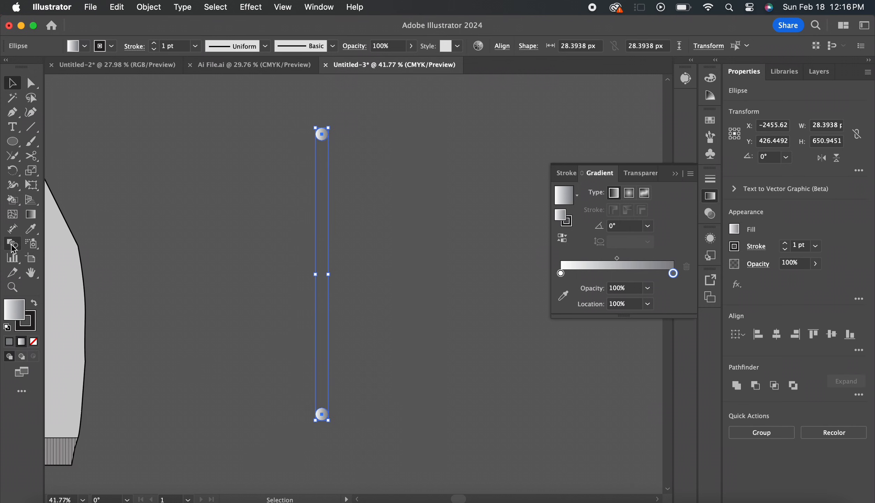
{"action": "left_click", "coordinate": [14, 248]}
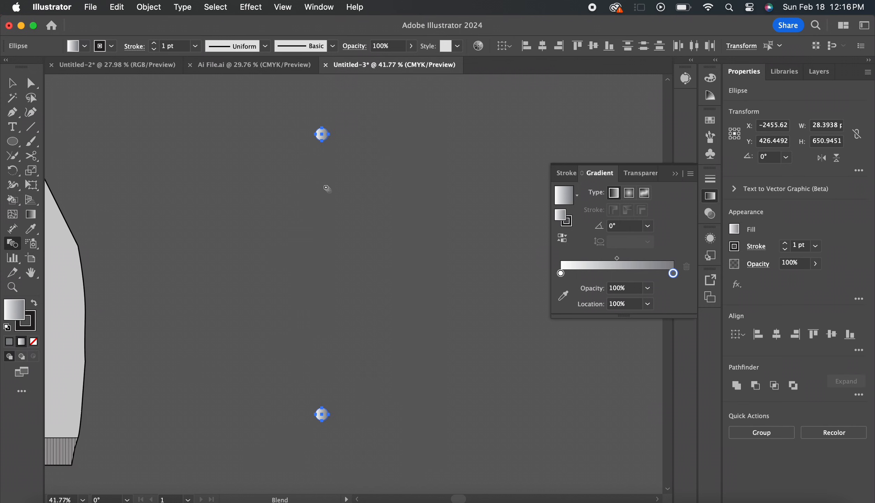
{"action": "left_click", "coordinate": [322, 414]}
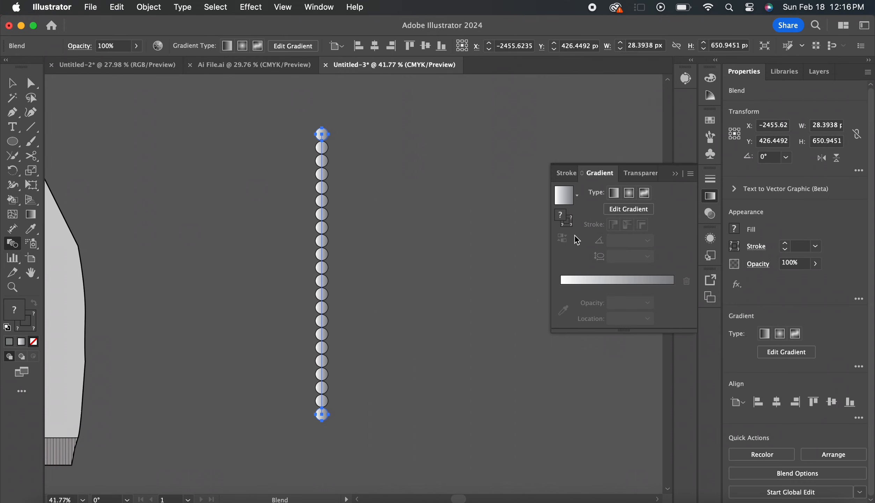
Change the circle blend's spacing to Specified Steps with a value of 5
{"action": "double_click", "coordinate": [12, 243]}
{"action": "left_click", "coordinate": [494, 275]}
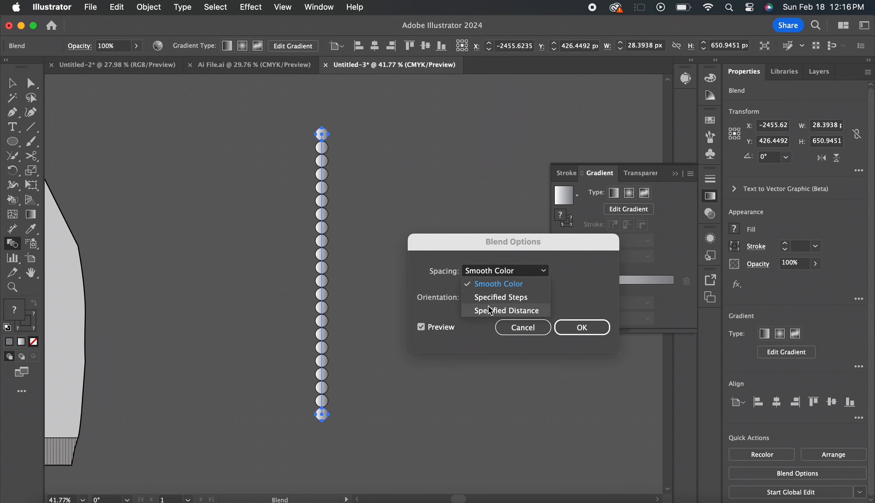
{"action": "left_click", "coordinate": [496, 295]}
{"action": "type", "text": "8"}
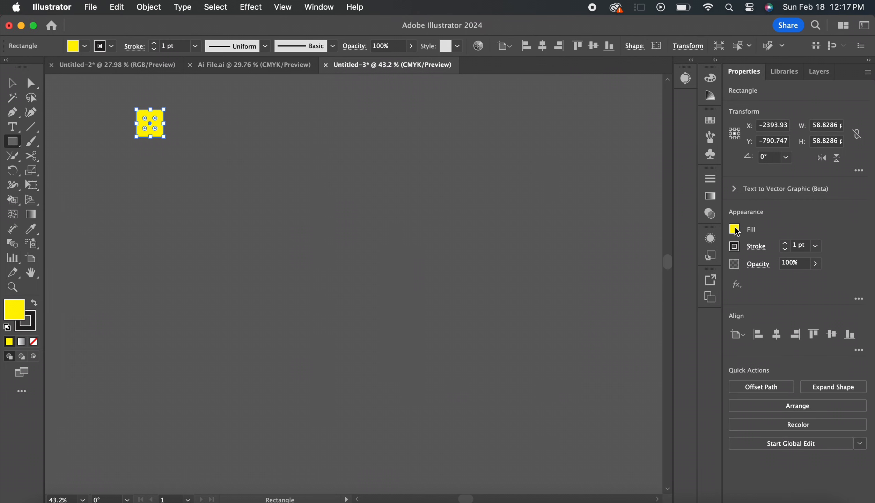
Fill the small square yellow, place a copy directly below it with an orange fill, and deselect
{"action": "left_click", "coordinate": [734, 229]}
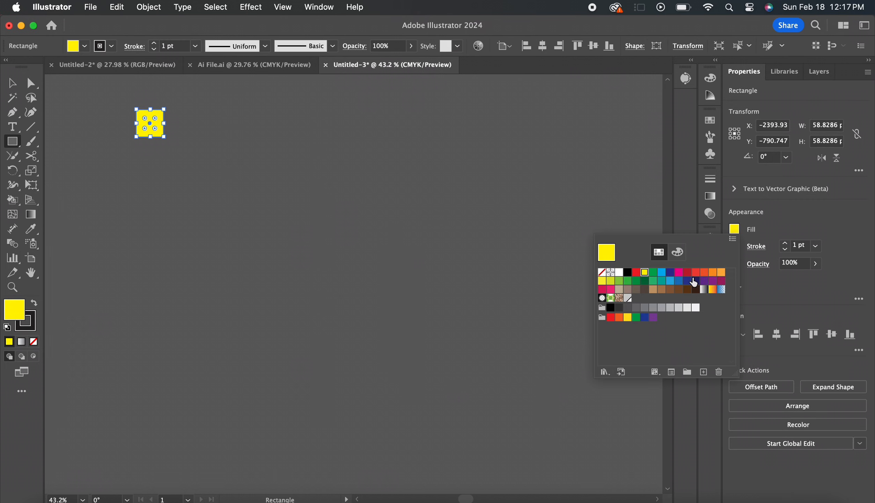
{"action": "left_click", "coordinate": [313, 234]}
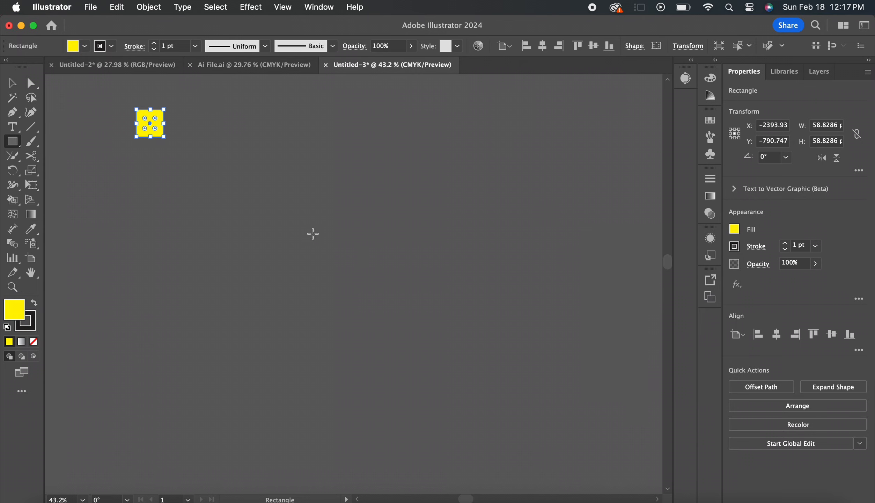
{"action": "key", "text": "v"}
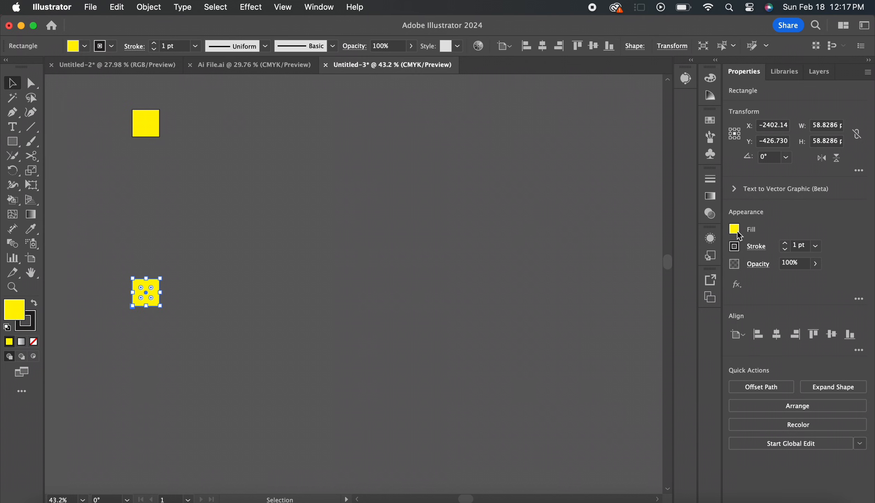
{"action": "left_click", "coordinate": [734, 229]}
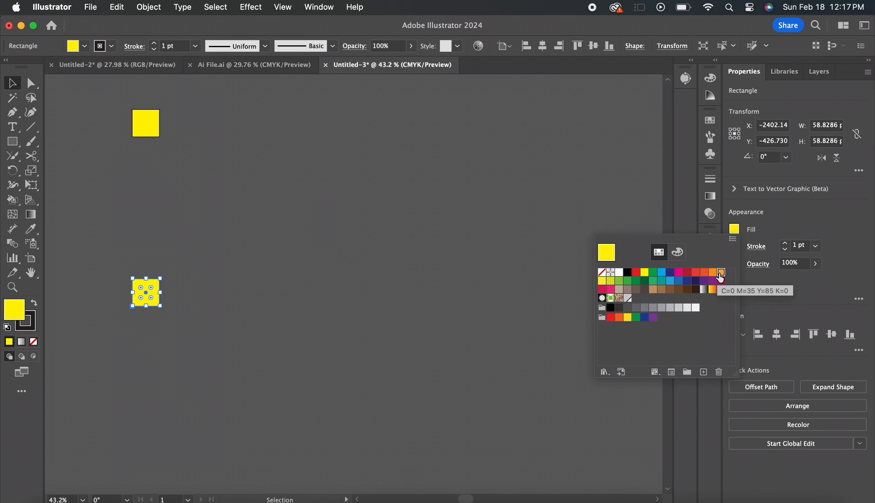
{"action": "left_click", "coordinate": [714, 276]}
{"action": "left_click", "coordinate": [315, 228]}
Remove the stroke from both squares, blend them into a smooth yellow-to-orange strip, and deselect it
{"action": "left_click", "coordinate": [124, 135]}
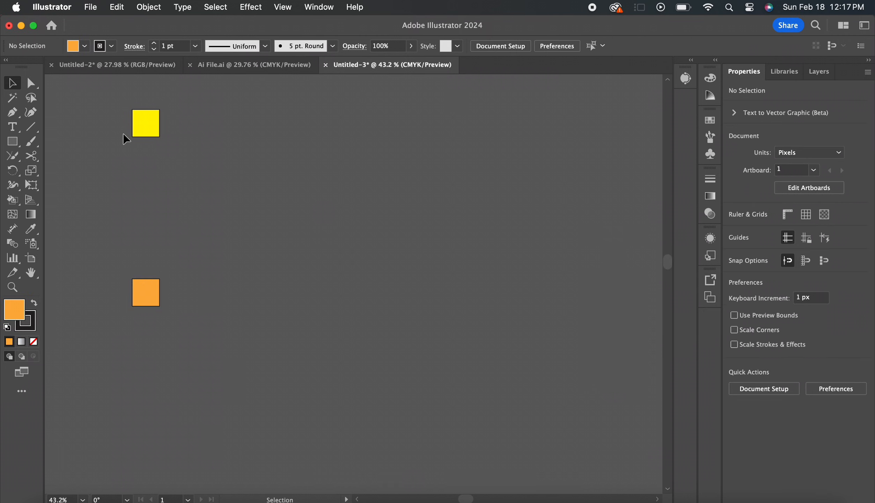
{"action": "left_click_drag", "start_coordinate": [185, 318], "coordinate": [184, 314]}
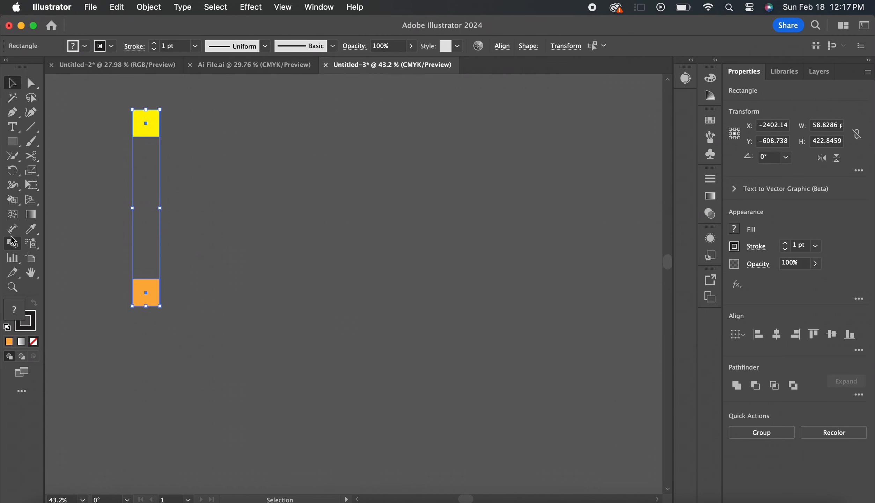
{"action": "left_click", "coordinate": [14, 246]}
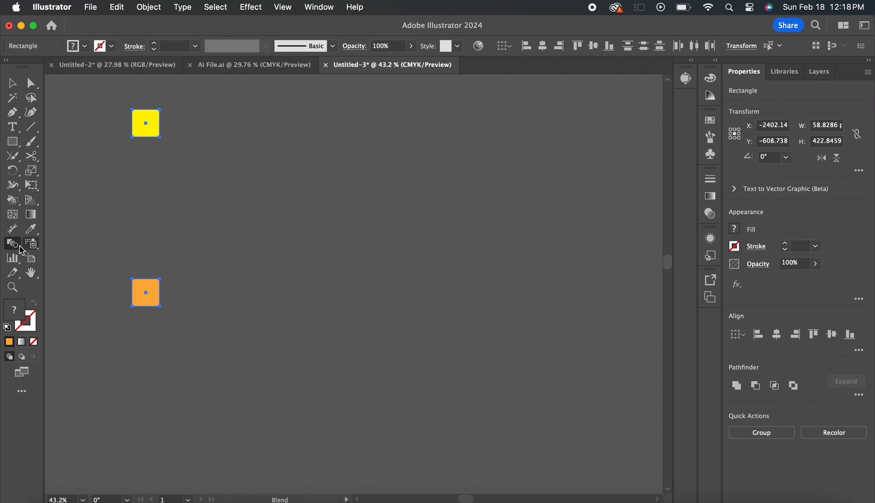
{"action": "left_click", "coordinate": [147, 123]}
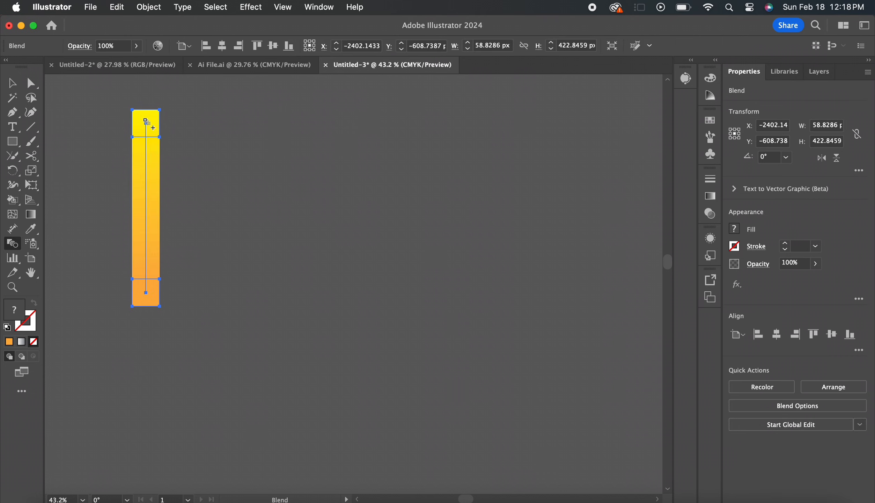
{"action": "key", "text": "v"}
{"action": "left_click", "coordinate": [262, 199]}
Ungroup the zip-up jacket drawing beside the gradient strip
{"action": "scroll", "coordinate": [262, 199], "scroll_direction": "down", "scroll_amount": 4}
{"action": "scroll", "coordinate": [262, 199], "scroll_direction": "left", "scroll_amount": 3}
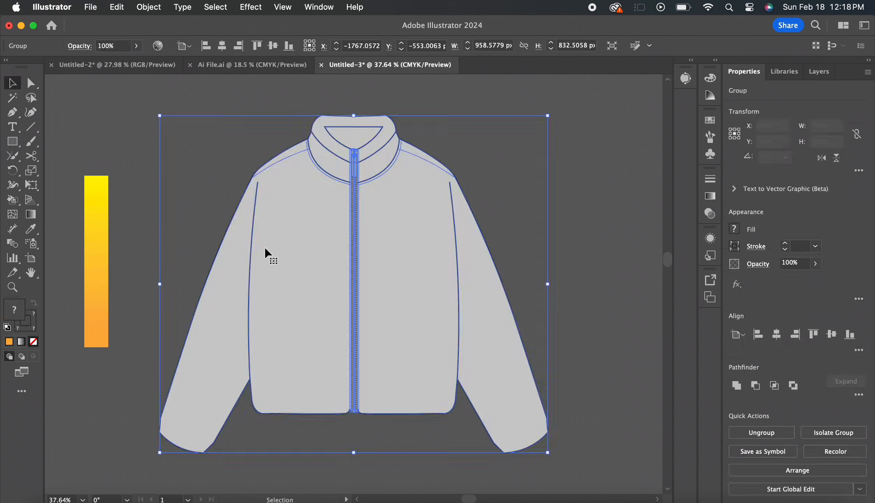
{"action": "left_click", "coordinate": [557, 158]}
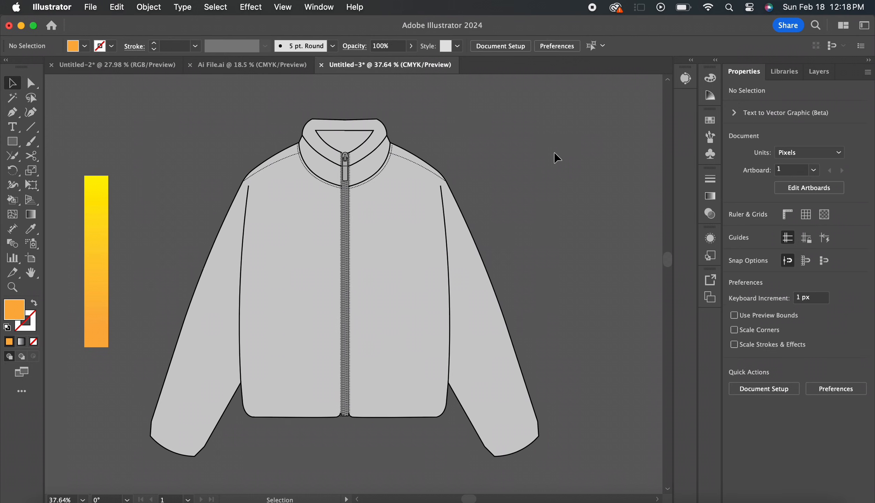
{"action": "left_click", "coordinate": [409, 207]}
{"action": "left_click", "coordinate": [768, 431]}
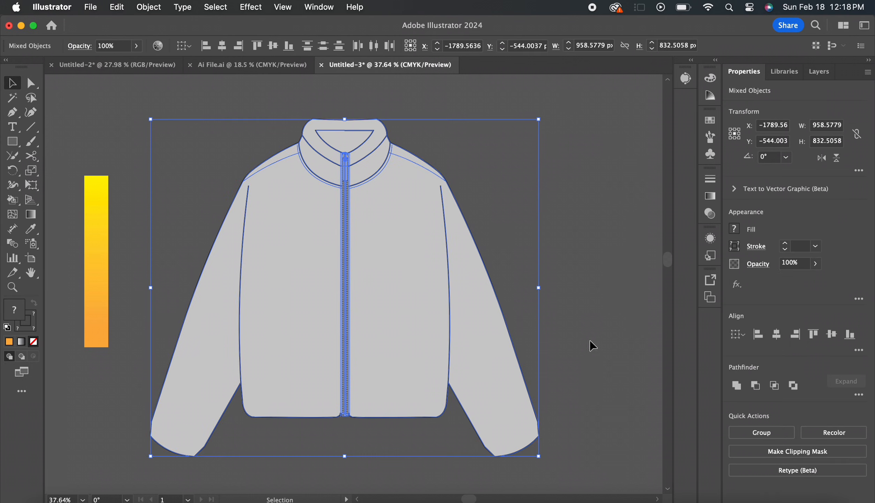
Copy the jacket's body outline and place the duplicate on the far side of the gradient strip from the jacket
{"action": "left_click", "coordinate": [487, 301]}
{"action": "left_click", "coordinate": [383, 285]}
{"action": "key", "text": "super+c"}
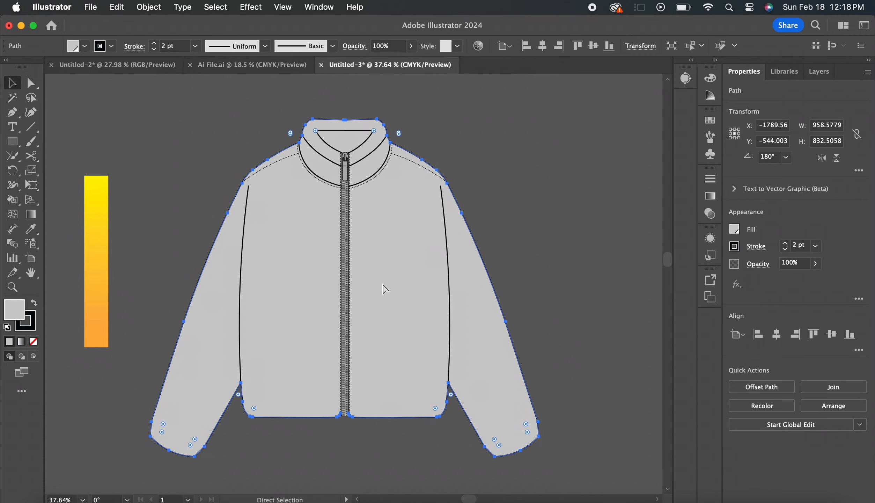
{"action": "key", "text": "super+v"}
{"action": "scroll", "coordinate": [383, 285], "scroll_direction": "down", "scroll_amount": 3}
{"action": "scroll", "coordinate": [383, 284], "scroll_direction": "left", "scroll_amount": 5}
{"action": "left_click_drag", "start_coordinate": [559, 252], "coordinate": [211, 210]}
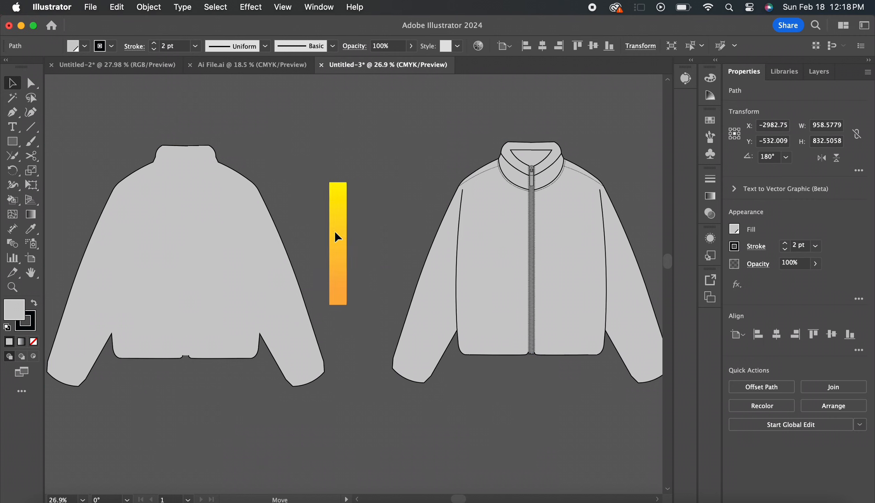
Move the gradient strip behind the duplicated jacket outline and stretch it to about 1088 by 903 px, covering the whole outline
{"action": "left_click_drag", "start_coordinate": [160, 200], "coordinate": [306, 198]}
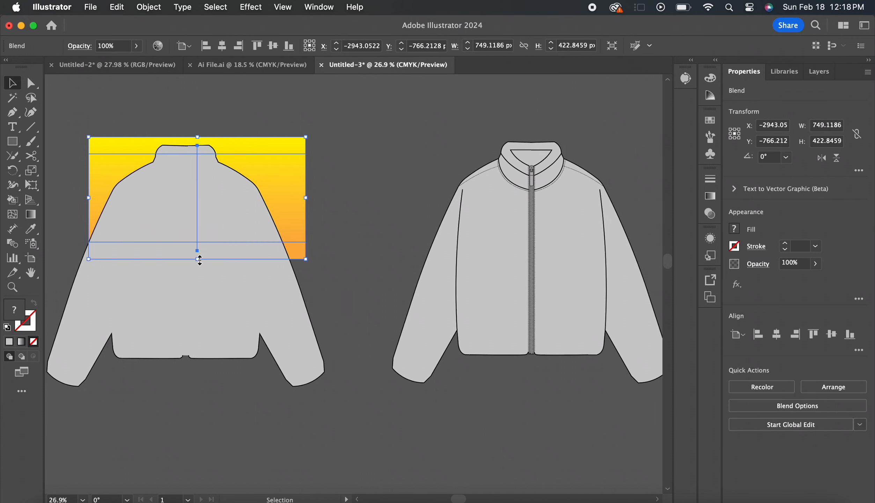
{"action": "left_click_drag", "start_coordinate": [200, 260], "coordinate": [209, 402]}
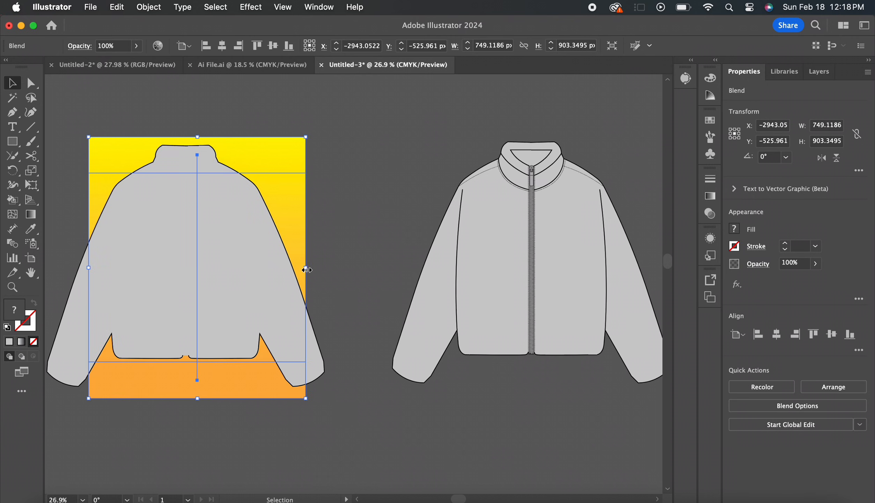
{"action": "left_click_drag", "start_coordinate": [306, 268], "coordinate": [338, 269]}
{"action": "scroll", "coordinate": [239, 276], "scroll_direction": "left", "scroll_amount": 5}
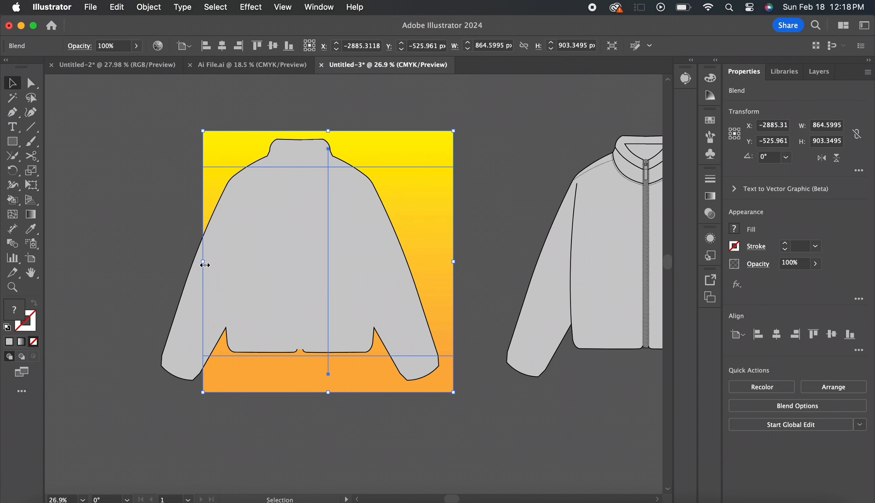
{"action": "left_click_drag", "start_coordinate": [205, 265], "coordinate": [138, 260]}
Remove the duplicated jacket outline's fill, clip the gradient blend to the outline with a clipping mask, and deselect
{"action": "left_click", "coordinate": [260, 260]}
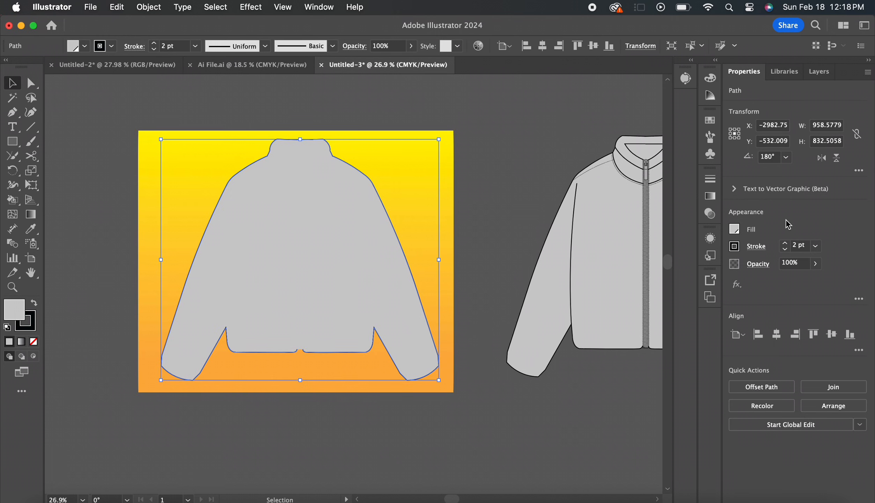
{"action": "left_click", "coordinate": [735, 229]}
{"action": "left_click", "coordinate": [604, 269]}
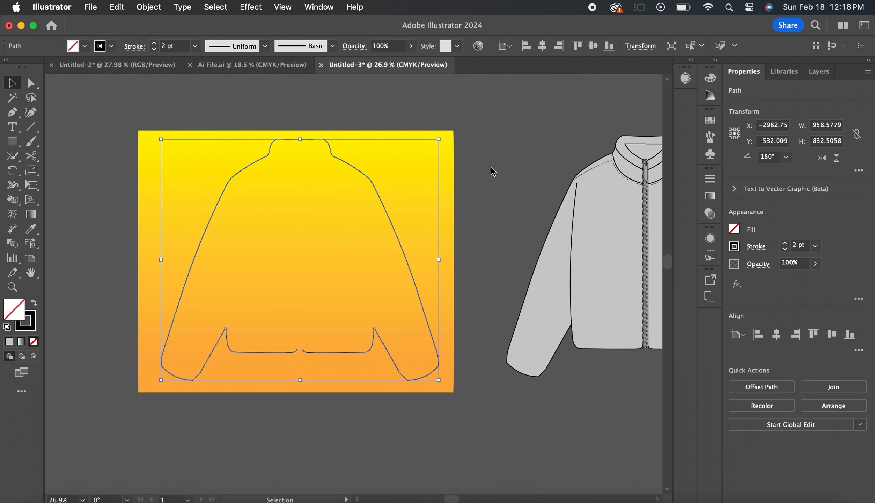
{"action": "left_click", "coordinate": [327, 201], "text": "shift"}
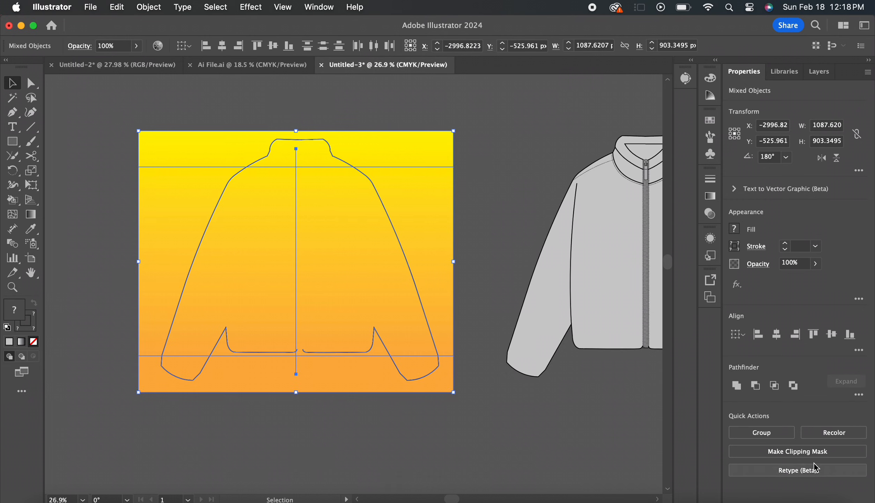
{"action": "left_click", "coordinate": [821, 452]}
{"action": "left_click", "coordinate": [468, 326]}
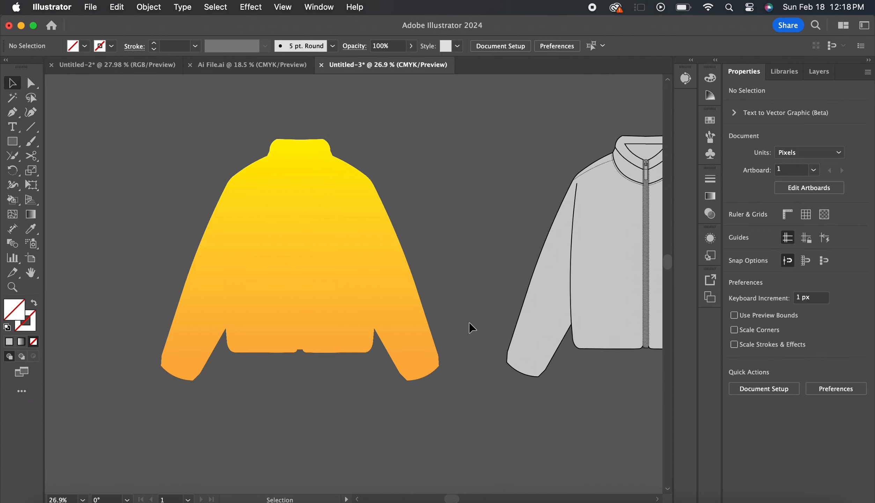
Set the fill of the original jacket's body to none
{"action": "scroll", "coordinate": [469, 326], "scroll_direction": "right", "scroll_amount": 5}
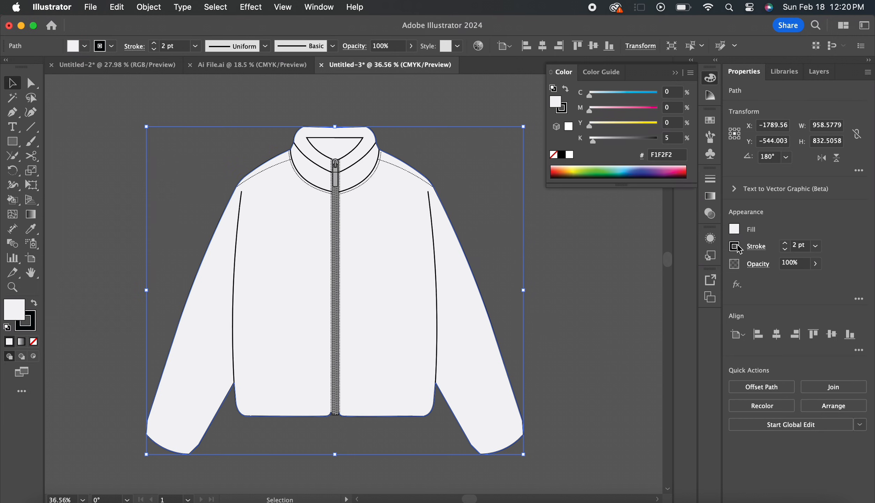
{"action": "left_click", "coordinate": [735, 230]}
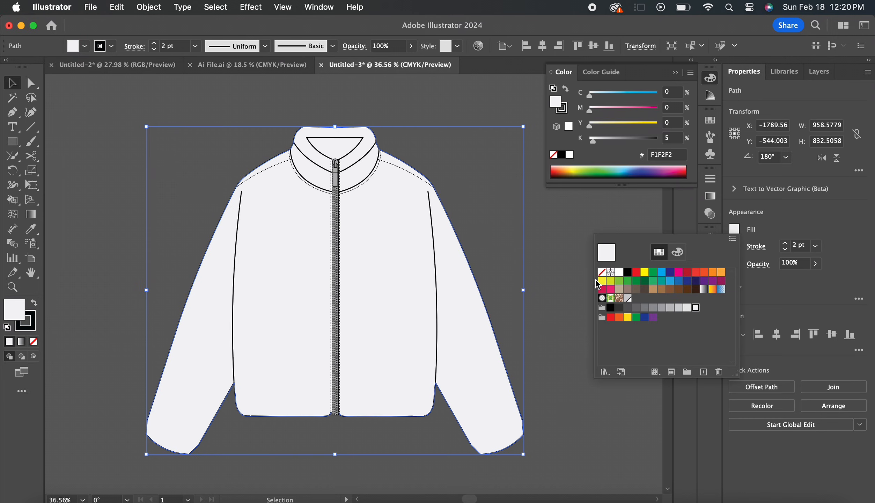
{"action": "left_click", "coordinate": [601, 272]}
Send the clipped yellow-to-orange jacket shape to the back and move it towards the unfilled jacket linework
{"action": "scroll", "coordinate": [509, 245], "scroll_direction": "down", "scroll_amount": 3}
{"action": "scroll", "coordinate": [302, 210], "scroll_direction": "left", "scroll_amount": 5}
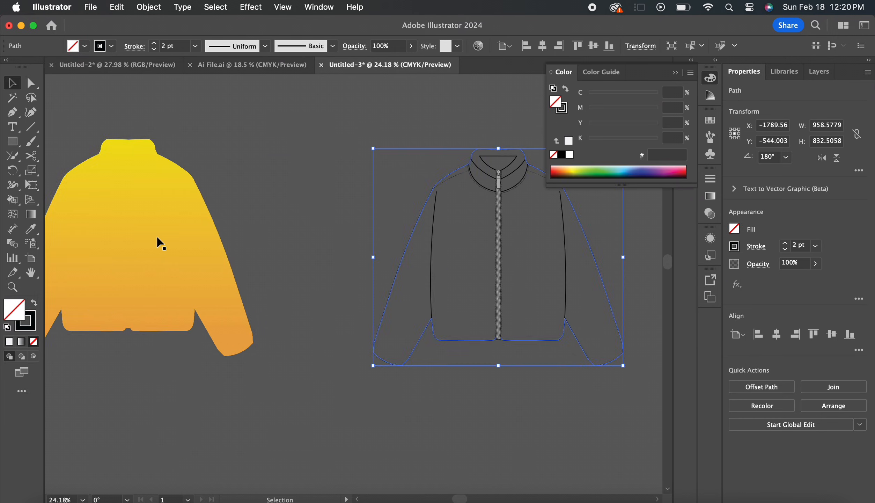
{"action": "left_click", "coordinate": [160, 243]}
{"action": "scroll", "coordinate": [209, 223], "scroll_direction": "up", "scroll_amount": 3}
{"action": "right_click", "coordinate": [267, 202]}
{"action": "mouse_move", "coordinate": [352, 441]}
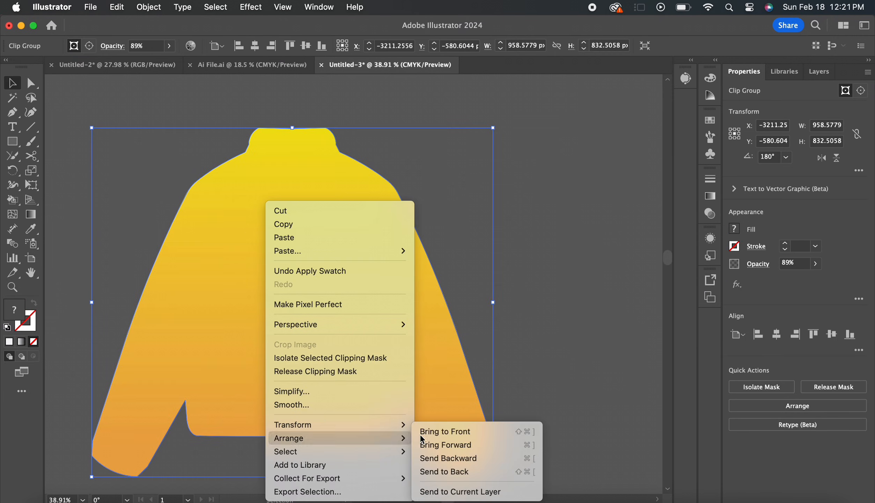
{"action": "left_click", "coordinate": [453, 471]}
{"action": "scroll", "coordinate": [570, 256], "scroll_direction": "down", "scroll_amount": 2}
{"action": "left_click_drag", "start_coordinate": [195, 295], "coordinate": [391, 300]}
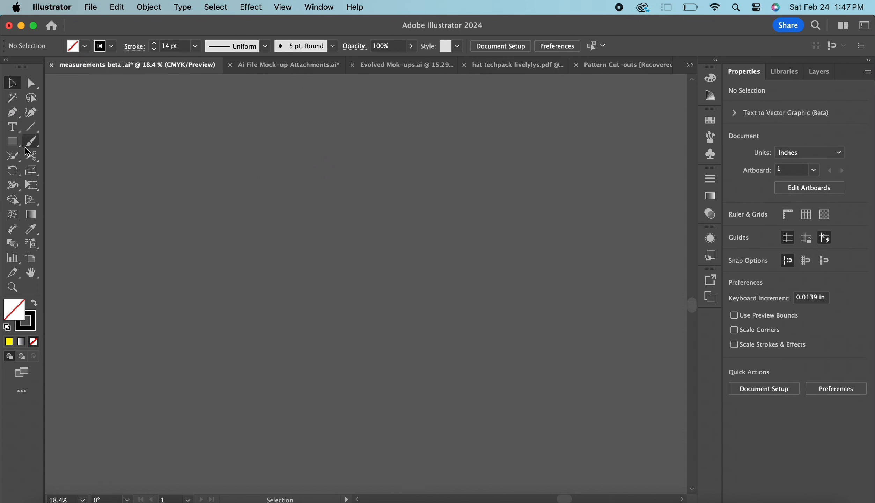
Add the text "livelylys" on the empty canvas of the measurements beta .ai document
{"action": "left_click", "coordinate": [12, 127]}
{"action": "left_click", "coordinate": [239, 140]}
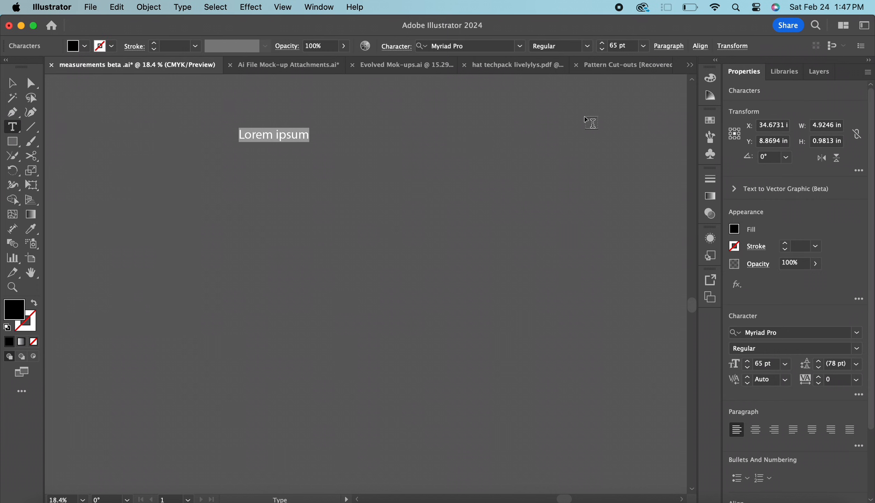
{"action": "key", "text": "super+v"}
{"action": "key", "text": "Escape"}
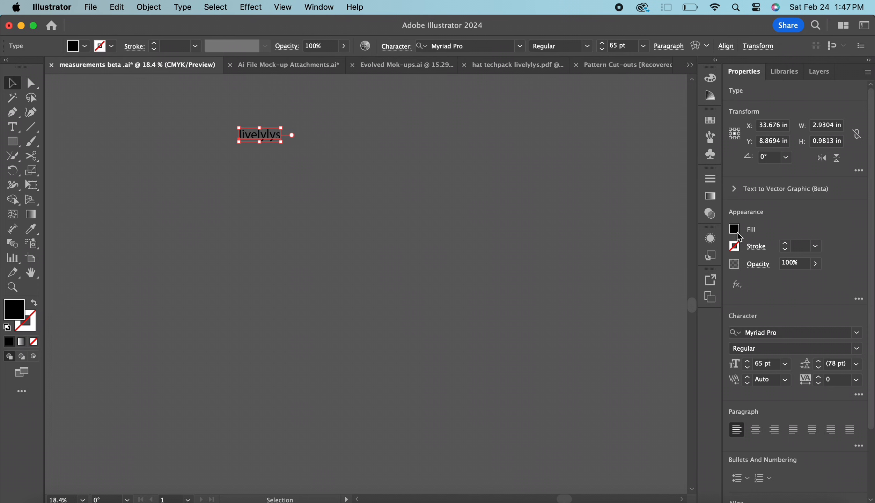
Give the livelylys text a dark red fill and a black 4 pt stroke
{"action": "left_click", "coordinate": [738, 233]}
{"action": "left_click", "coordinate": [684, 277]}
{"action": "key", "text": "Escape"}
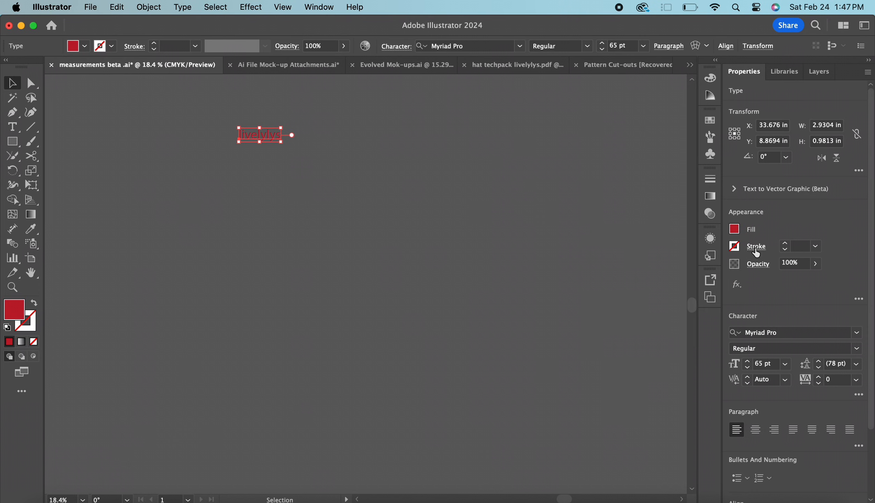
{"action": "left_click", "coordinate": [734, 246]}
{"action": "left_click", "coordinate": [628, 290]}
{"action": "key", "text": "Escape"}
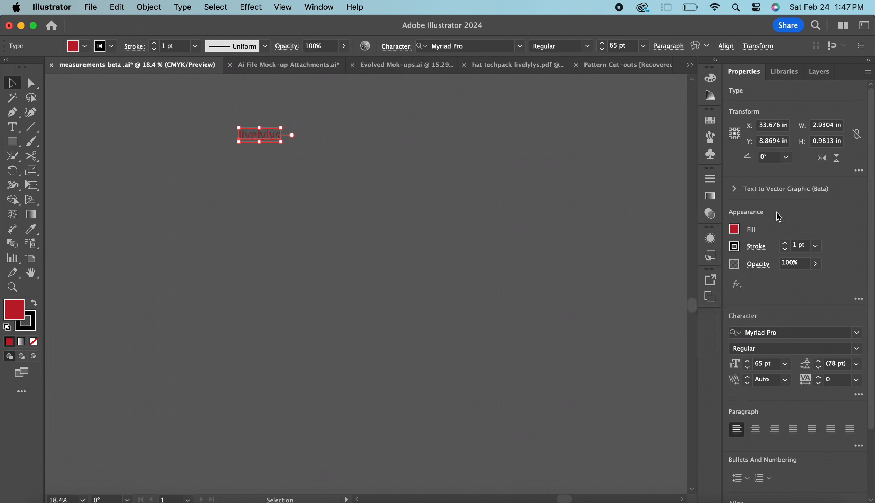
{"action": "left_click", "coordinate": [788, 246]}
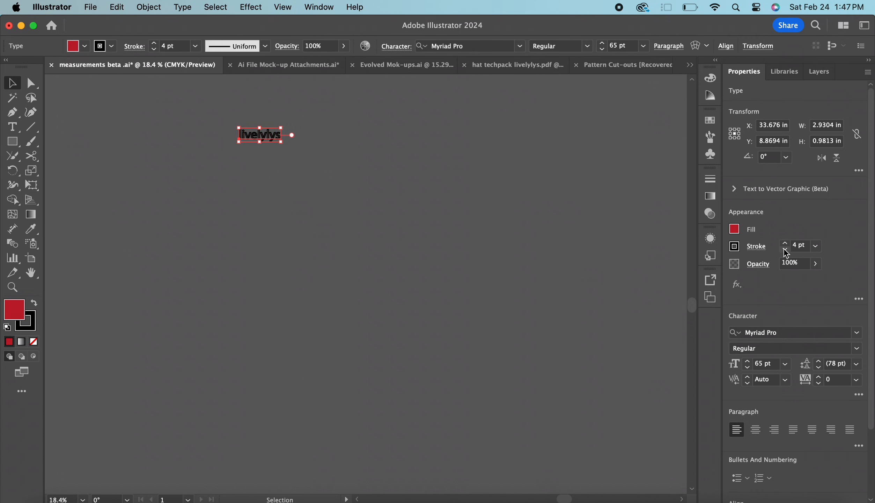
Set the livelylys text's stroke to 1 pt and browse the available fonts for it
{"action": "left_click", "coordinate": [786, 253]}
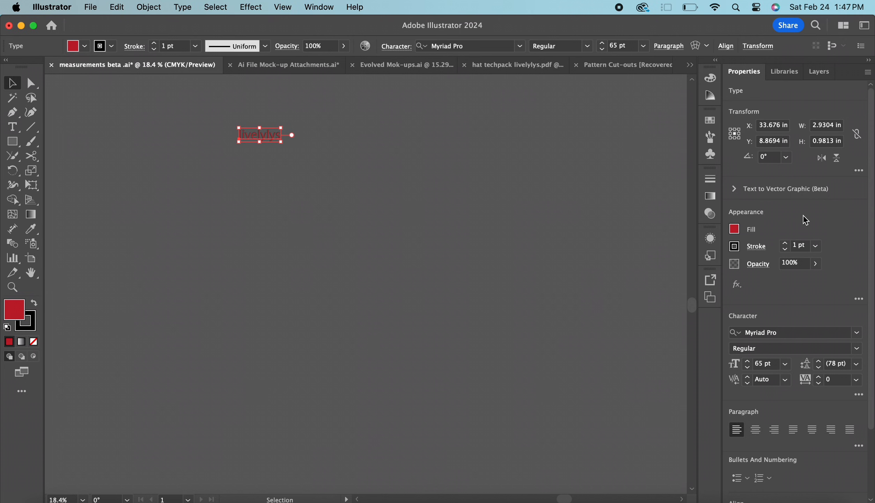
{"action": "left_click", "coordinate": [857, 332]}
{"action": "scroll", "coordinate": [780, 408], "scroll_direction": "down", "scroll_amount": 15}
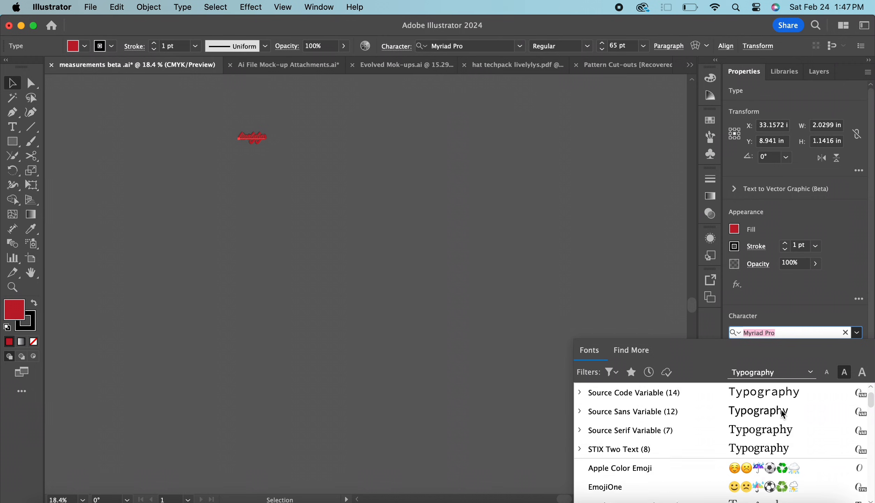
{"action": "scroll", "coordinate": [780, 408], "scroll_direction": "up", "scroll_amount": 15}
{"action": "left_click", "coordinate": [809, 270]}
{"action": "left_click", "coordinate": [349, 244]}
Draw a black square about 18 in wide and use the Area Type Tool to start text inside it
{"action": "left_click", "coordinate": [12, 126]}
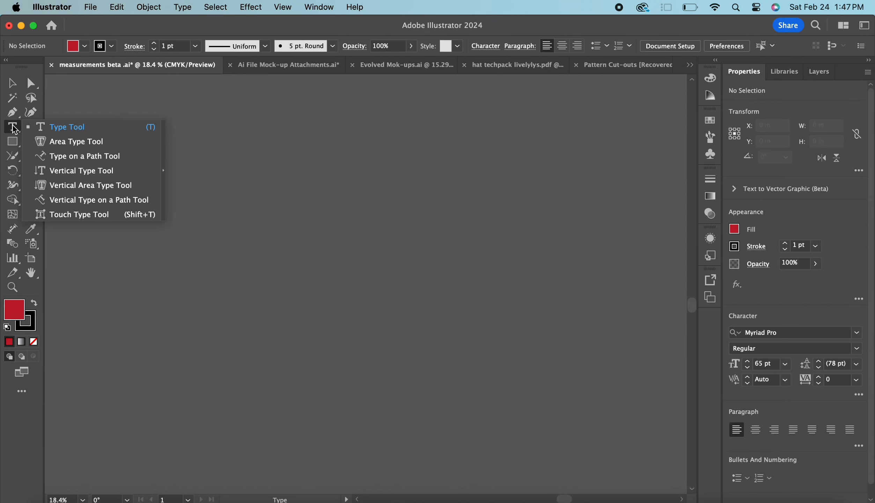
{"action": "left_click", "coordinate": [101, 144]}
{"action": "key", "text": "m"}
{"action": "left_click_drag", "start_coordinate": [283, 161], "coordinate": [542, 296]}
{"action": "key", "text": "t"}
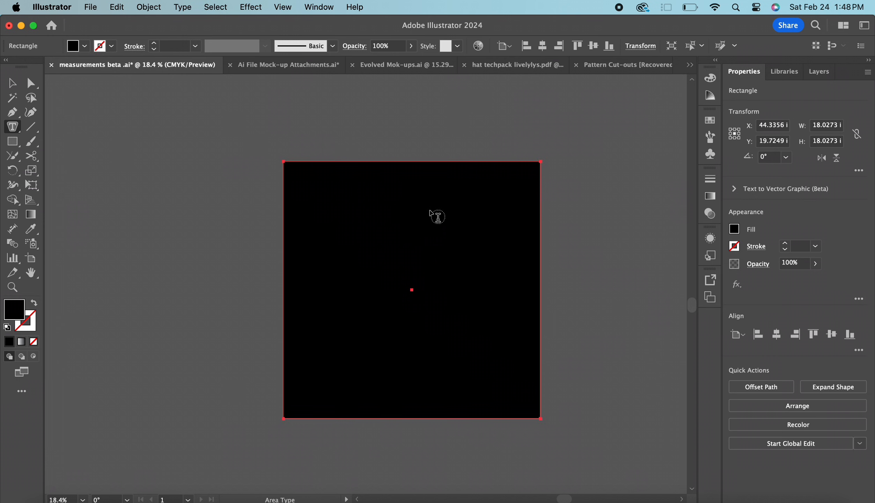
{"action": "left_click", "coordinate": [392, 168]}
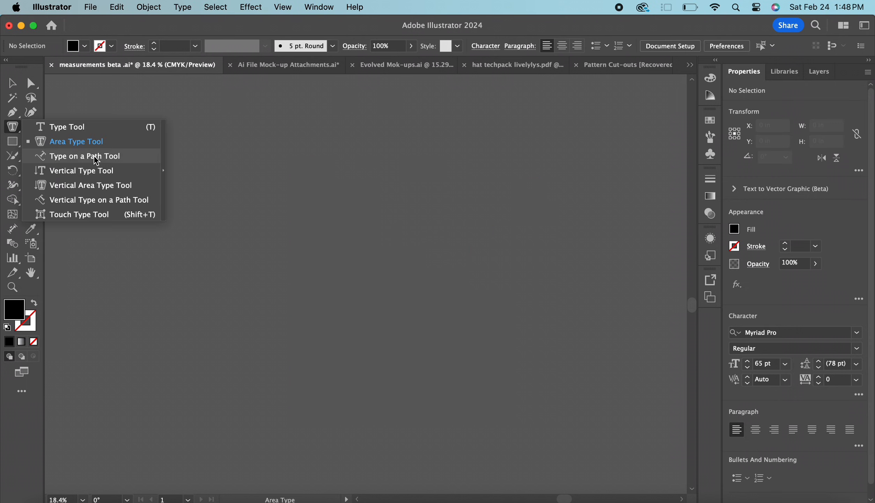
Draw a horizontal line about 22.8 in long and give it a black 7 pt stroke
{"action": "left_click", "coordinate": [96, 161]}
{"action": "left_click", "coordinate": [31, 127]}
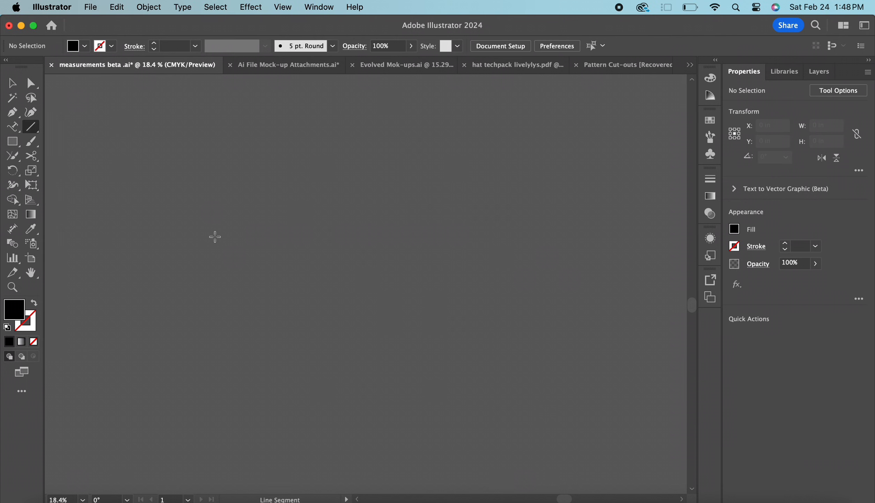
{"action": "left_click_drag", "start_coordinate": [203, 239], "coordinate": [528, 267]}
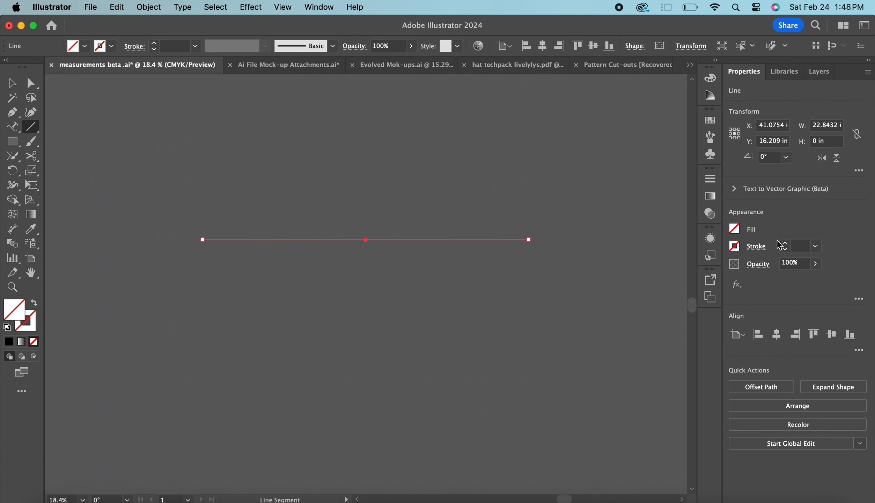
{"action": "left_click", "coordinate": [785, 244]}
{"action": "left_click", "coordinate": [785, 244]}
{"action": "left_click", "coordinate": [784, 244]}
{"action": "left_click", "coordinate": [785, 244]}
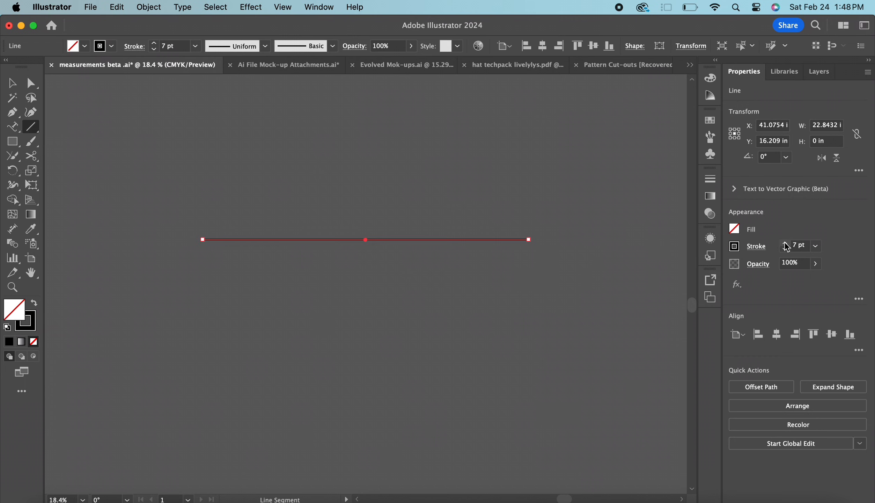
Use the Type on a Path Tool to write "livelylys djkfbd" along the horizontal line
{"action": "left_click", "coordinate": [12, 127]}
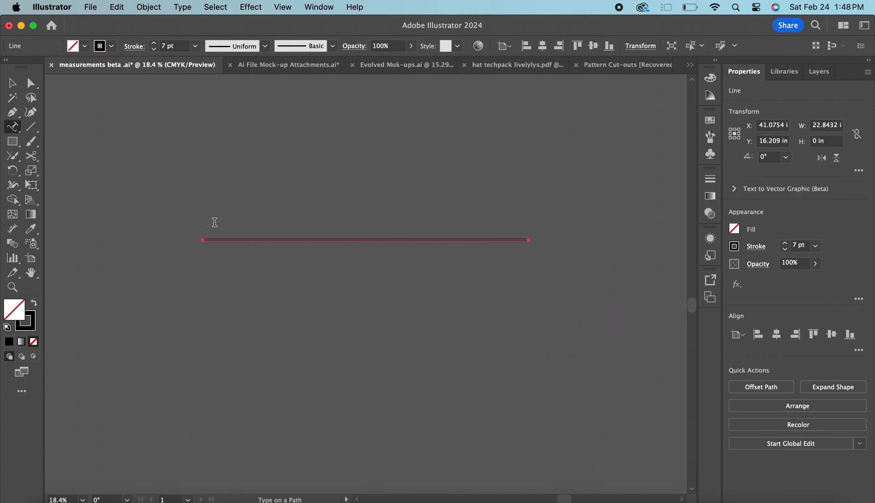
{"action": "left_click", "coordinate": [210, 239]}
{"action": "type", "text": "livelyly"}
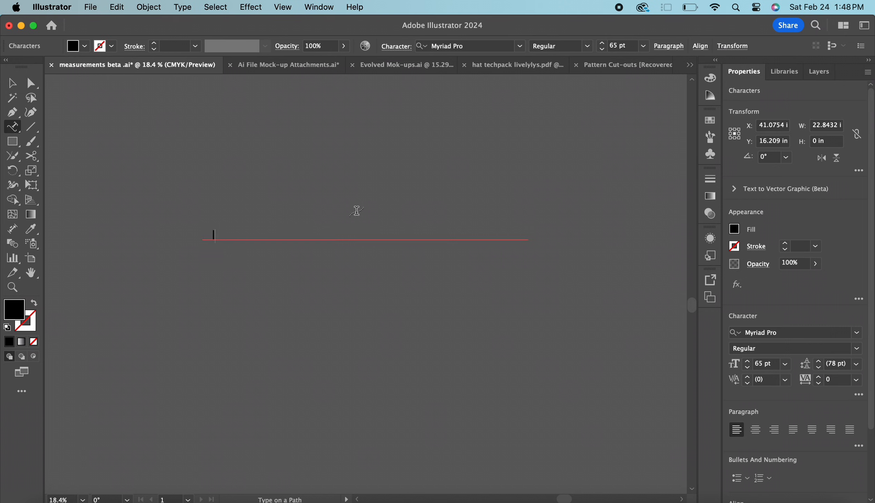
{"action": "type", "text": "s djkfbd"}
Add the text "livelylys" on the empty canvas with the Vertical Type Tool
{"action": "left_click", "coordinate": [12, 126]}
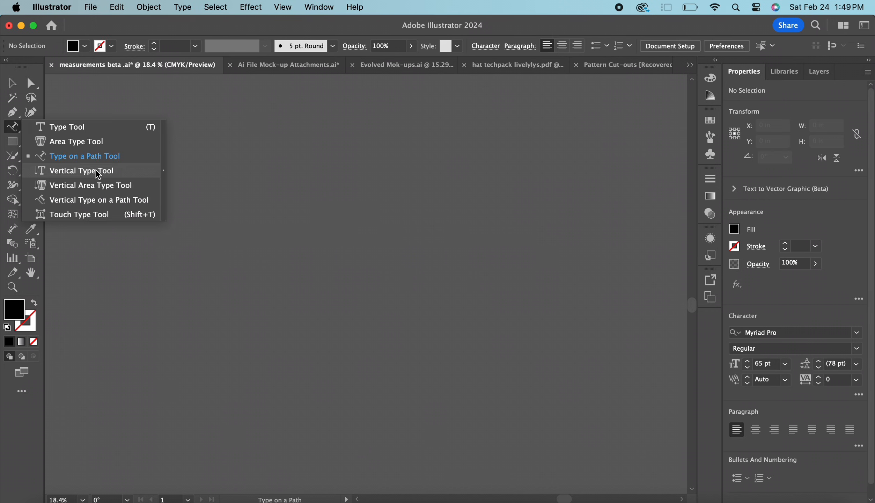
{"action": "left_click", "coordinate": [96, 170]}
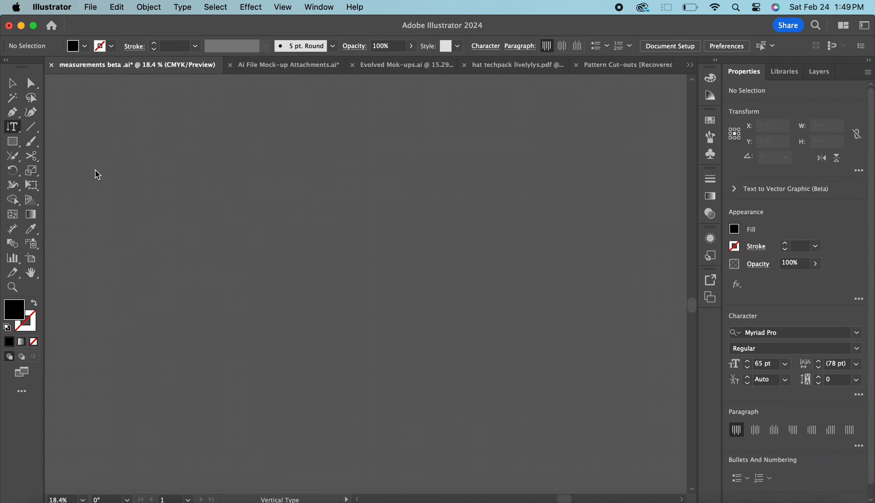
{"action": "left_click", "coordinate": [308, 180]}
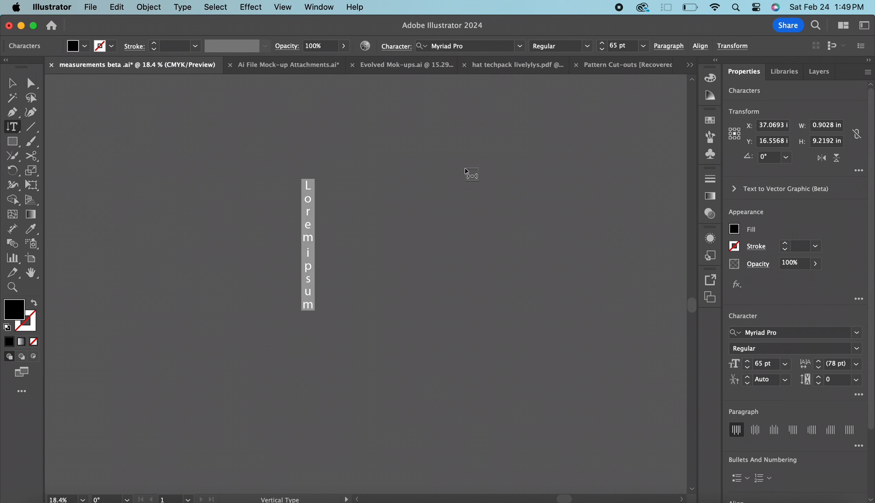
{"action": "type", "text": "livelylys"}
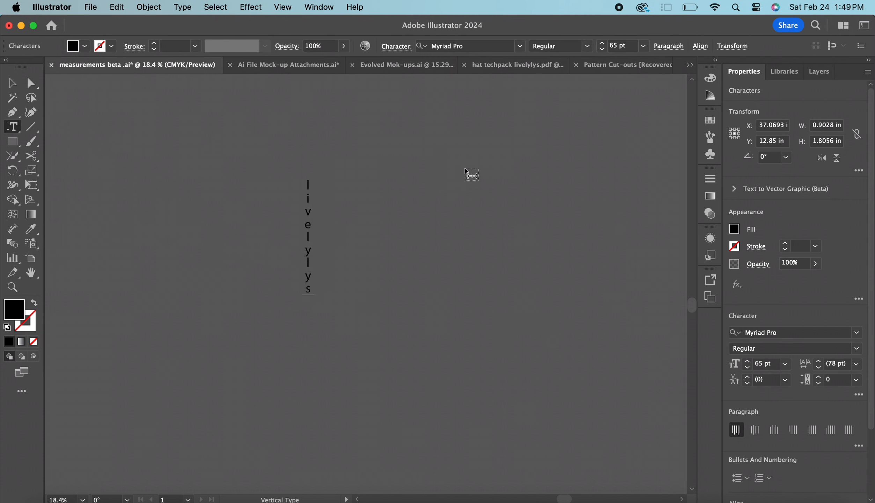
Draw a black square about 15.7 in wide as the container for vertical area text
{"action": "left_click", "coordinate": [12, 127]}
{"action": "left_click", "coordinate": [121, 187]}
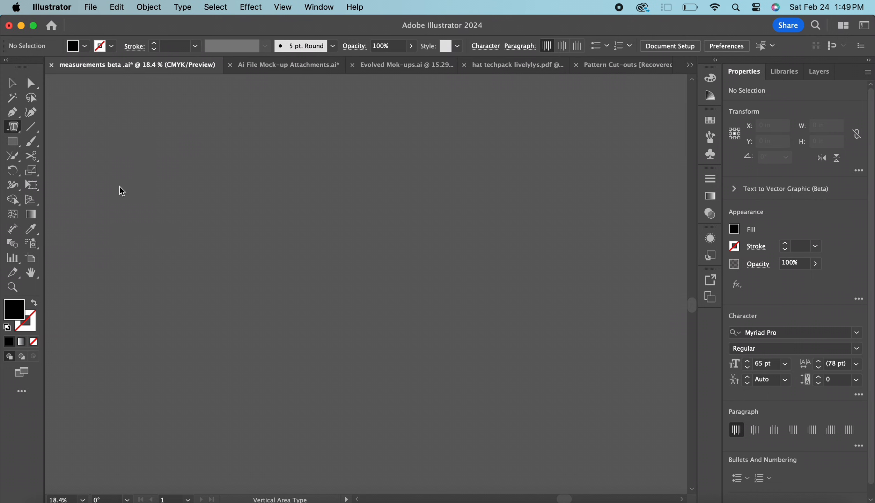
{"action": "left_click", "coordinate": [12, 127]}
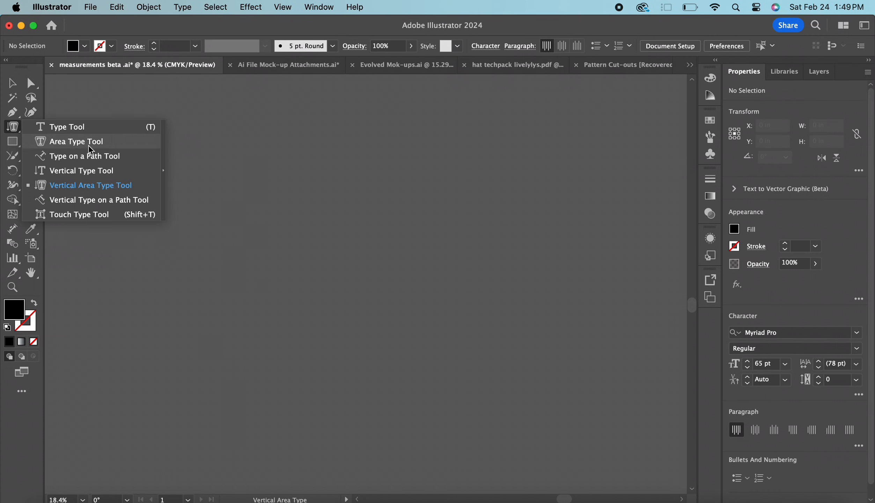
{"action": "left_click", "coordinate": [98, 184]}
{"action": "key", "text": "m"}
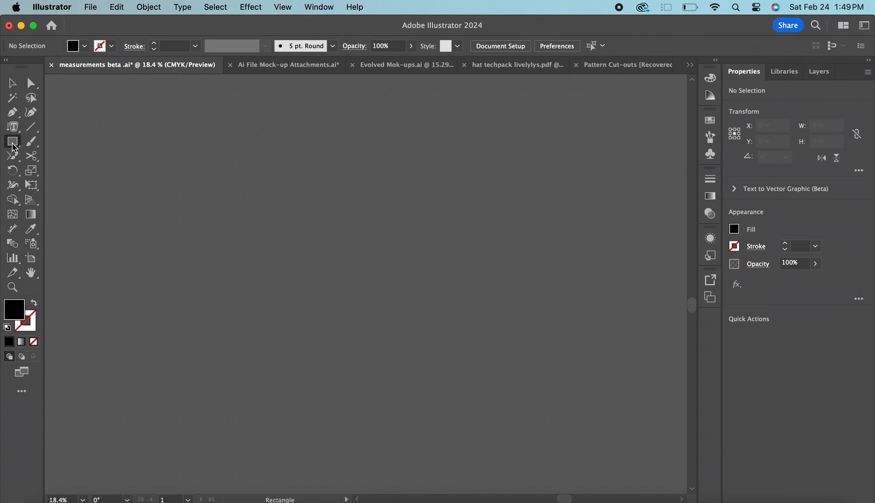
{"action": "left_click_drag", "start_coordinate": [248, 162], "coordinate": [469, 290]}
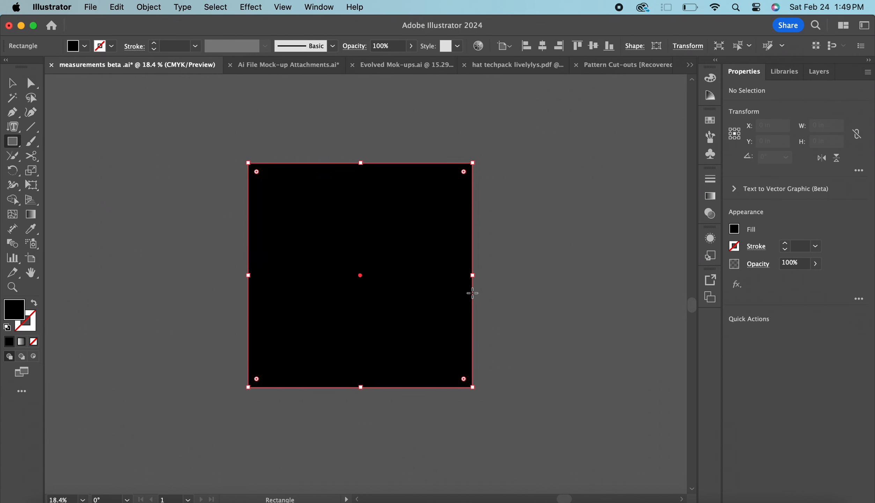
{"action": "key", "text": "v"}
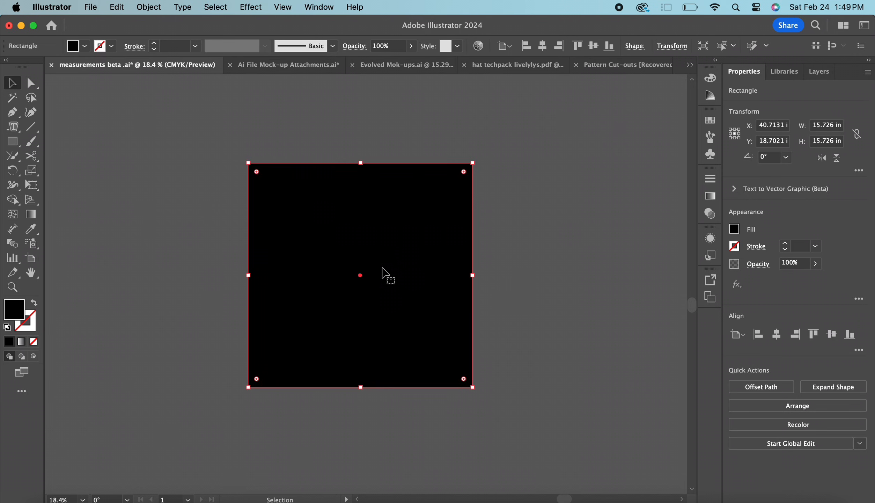
Turn the square into a vertical text area and fill it with several columns of random placeholder letters
{"action": "left_click", "coordinate": [13, 126]}
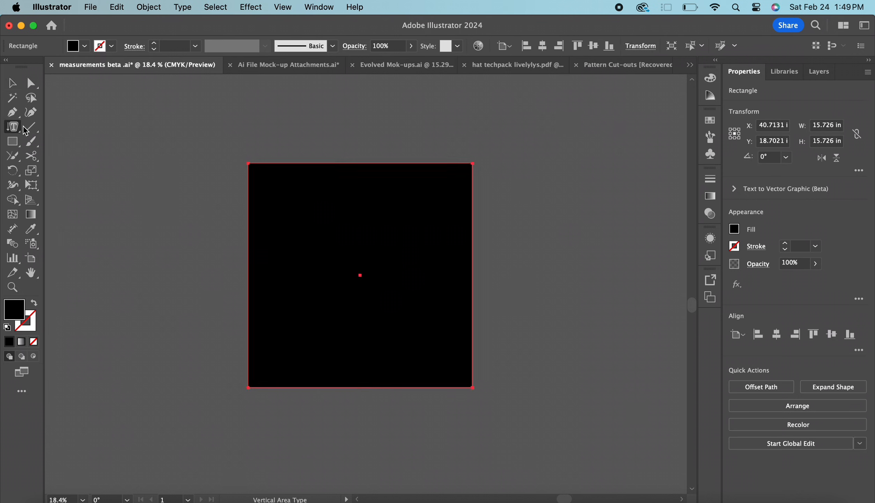
{"action": "left_click", "coordinate": [299, 166]}
{"action": "type", "text": "dfajsk"}
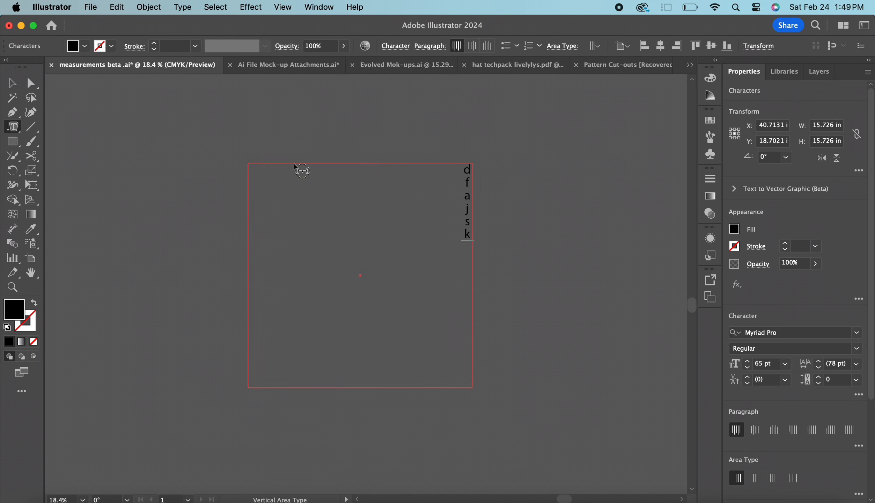
{"action": "type", "text": "dljfalskd'fjldfjlsdkfjlsakd"}
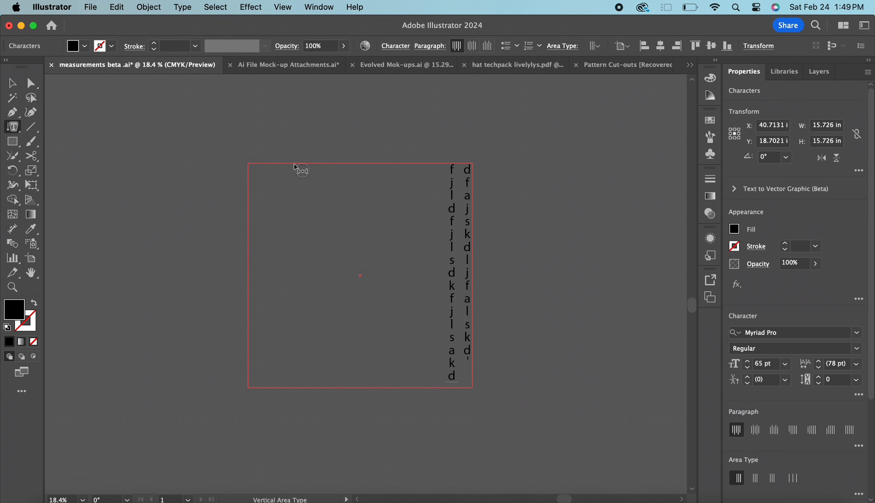
{"action": "type", "text": "'jflsdkjflsdkfjalsdkfj"}
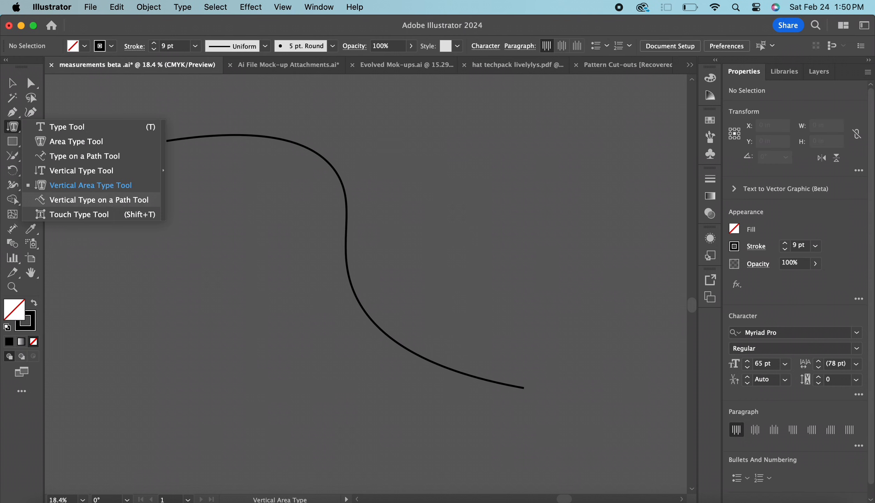
Place random placeholder letters along the S-shaped curve with the Vertical Type on a Path Tool
{"action": "left_click", "coordinate": [106, 201]}
{"action": "left_click", "coordinate": [191, 137]}
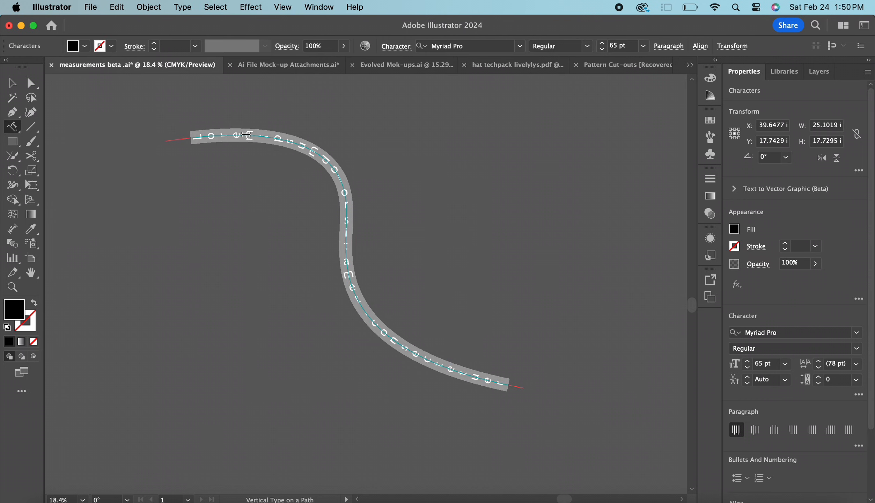
{"action": "type", "text": "livelely"}
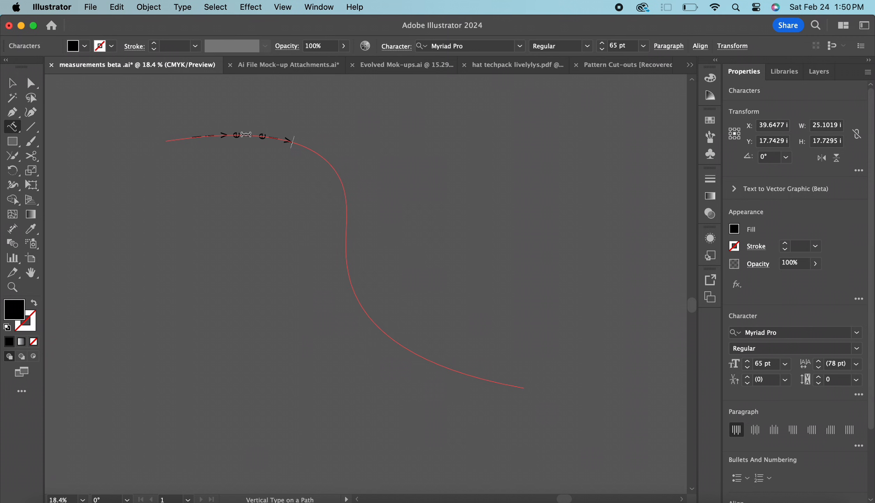
{"action": "type", "text": "lysdkfjla;skdjflsakdjf"}
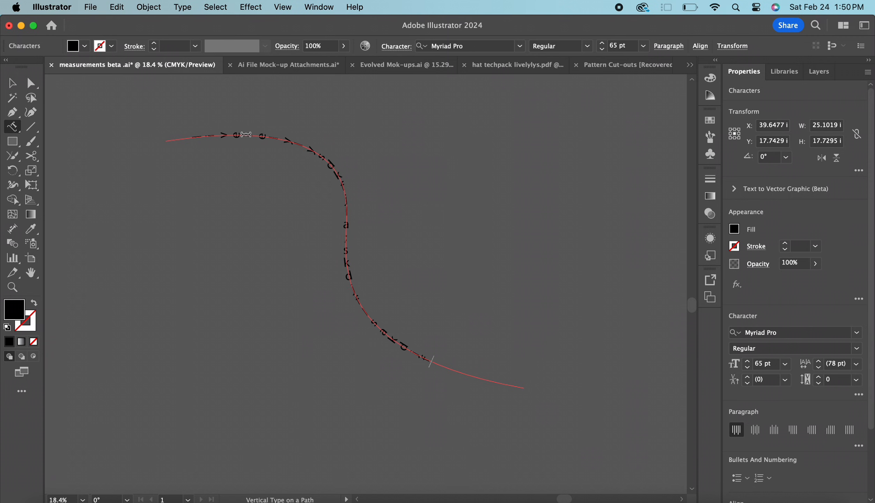
{"action": "type", "text": "lskdjflsa"}
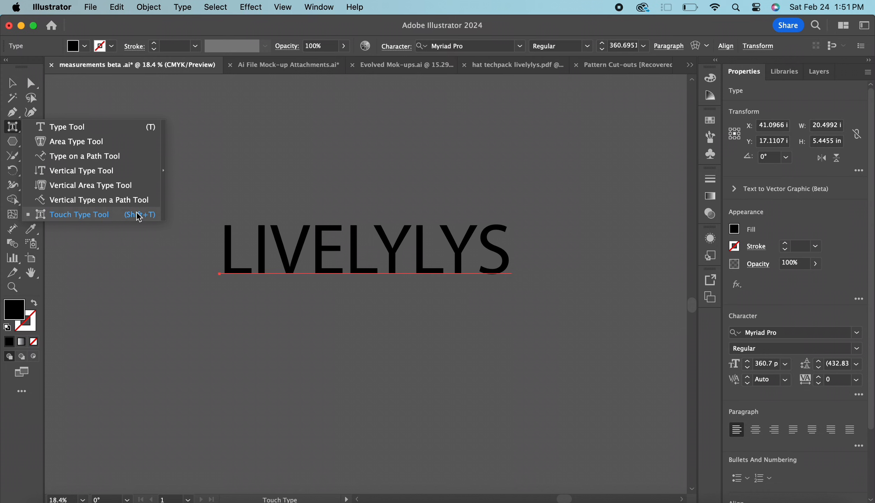
Use the Touch Type Tool to enlarge the first L of LIVELYLYS and shift the I so it overlaps the L's base
{"action": "left_click", "coordinate": [139, 215]}
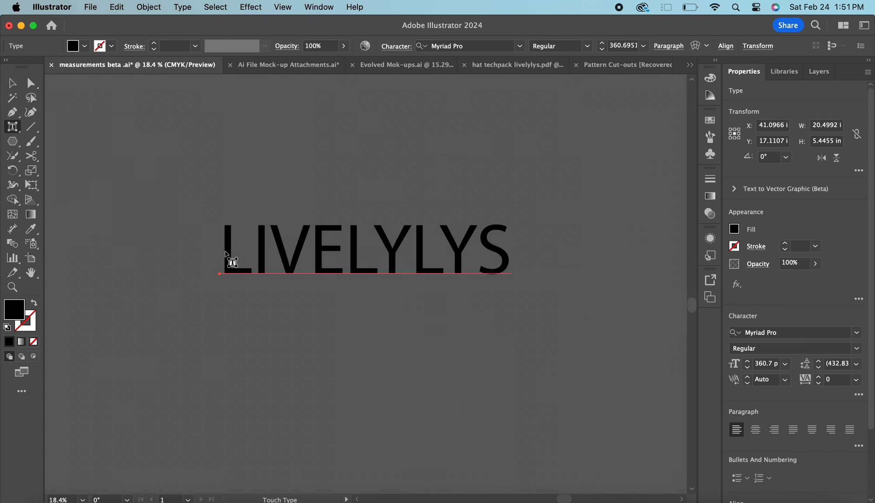
{"action": "left_click", "coordinate": [230, 249]}
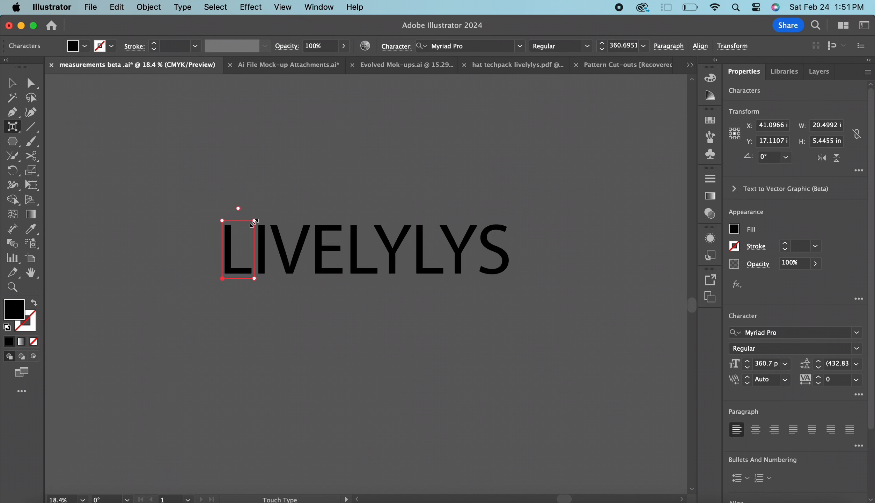
{"action": "left_click_drag", "start_coordinate": [256, 222], "coordinate": [316, 112]}
{"action": "left_click", "coordinate": [323, 251]}
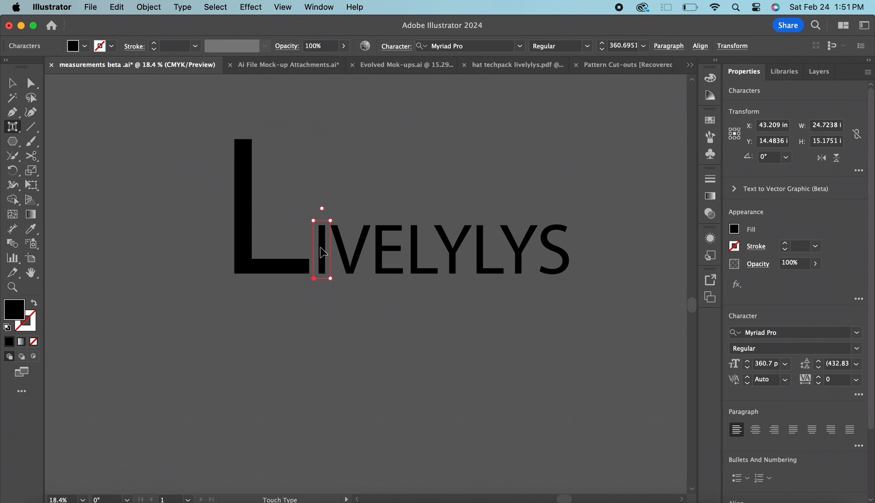
{"action": "left_click_drag", "start_coordinate": [323, 251], "coordinate": [284, 251]}
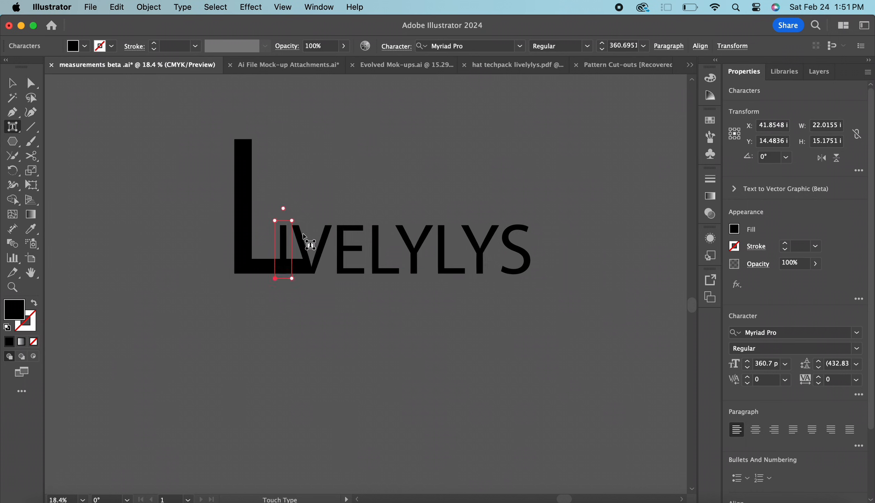
Enlarge the V of LIVELYLYS with the Touch Type Tool and rotate the E clockwise
{"action": "left_click", "coordinate": [303, 244]}
{"action": "left_click_drag", "start_coordinate": [332, 221], "coordinate": [384, 161]}
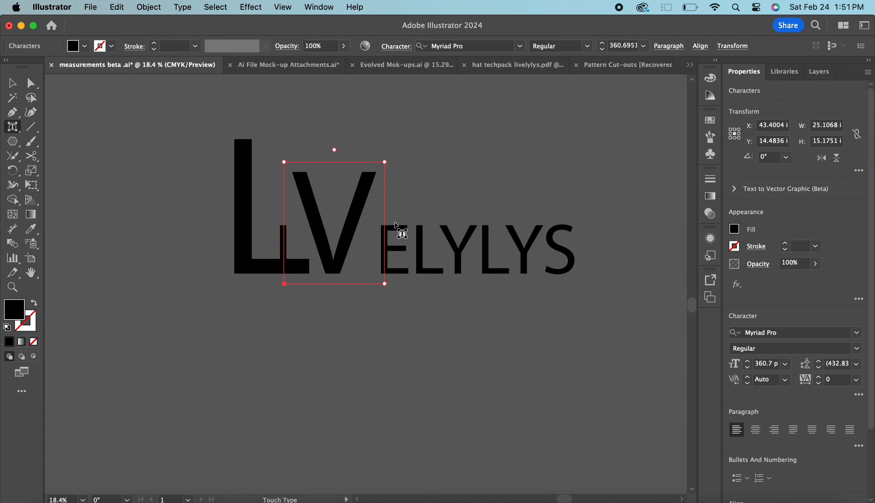
{"action": "left_click", "coordinate": [396, 230]}
{"action": "left_click_drag", "start_coordinate": [395, 210], "coordinate": [445, 199]}
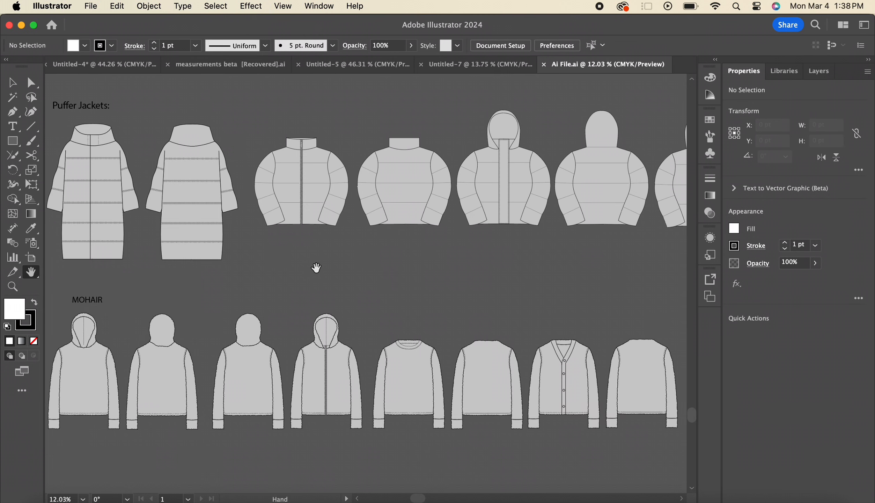
Look over the garment flats in Ai File.ai, from the puffer and mohair styles up to the tops, jackets and hoodies
{"action": "scroll", "coordinate": [359, 249], "scroll_direction": "up", "scroll_amount": 10}
{"action": "scroll", "coordinate": [360, 250], "scroll_direction": "right", "scroll_amount": 10}
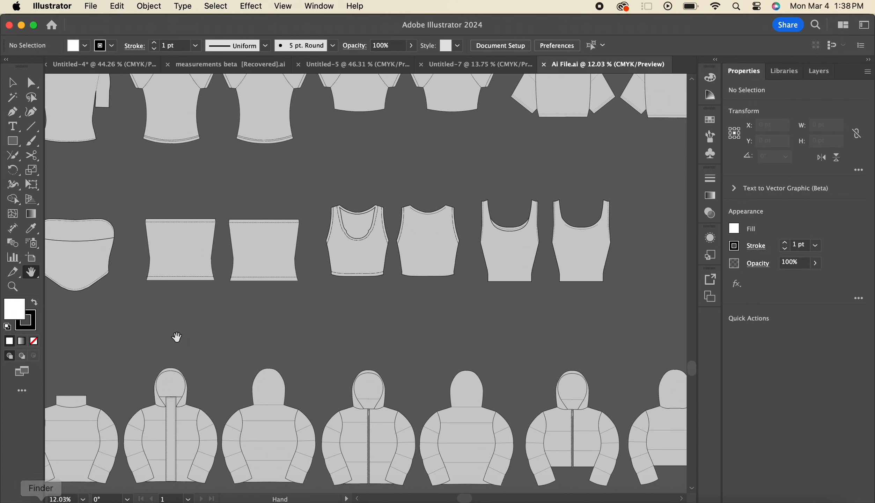
{"action": "scroll", "coordinate": [172, 305], "scroll_direction": "up", "scroll_amount": 8}
{"action": "scroll", "coordinate": [172, 305], "scroll_direction": "left", "scroll_amount": 10}
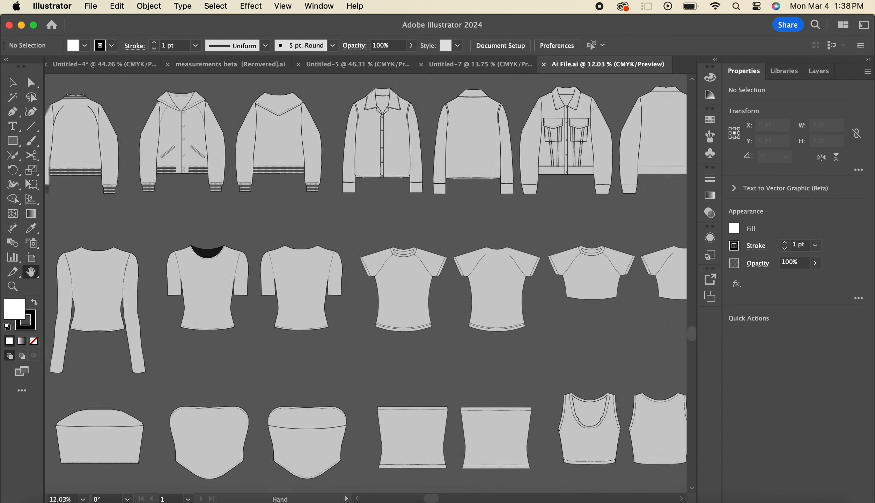
{"action": "scroll", "coordinate": [492, 316], "scroll_direction": "up", "scroll_amount": 10}
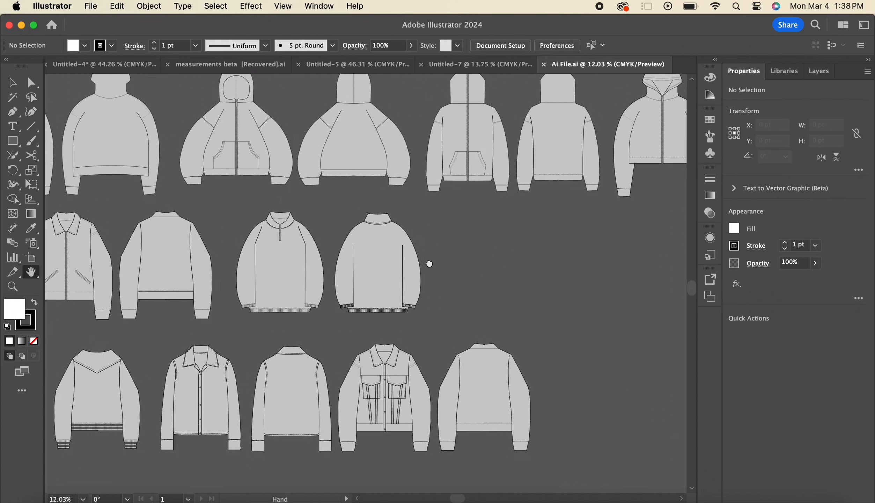
Rotate the canvas view of the hoodie and zip-up flats with the Rotate View Tool
{"action": "scroll", "coordinate": [427, 261], "scroll_direction": "up", "scroll_amount": 8}
{"action": "scroll", "coordinate": [609, 433], "scroll_direction": "left", "scroll_amount": 5}
{"action": "left_click", "coordinate": [30, 271]}
{"action": "left_click", "coordinate": [88, 287]}
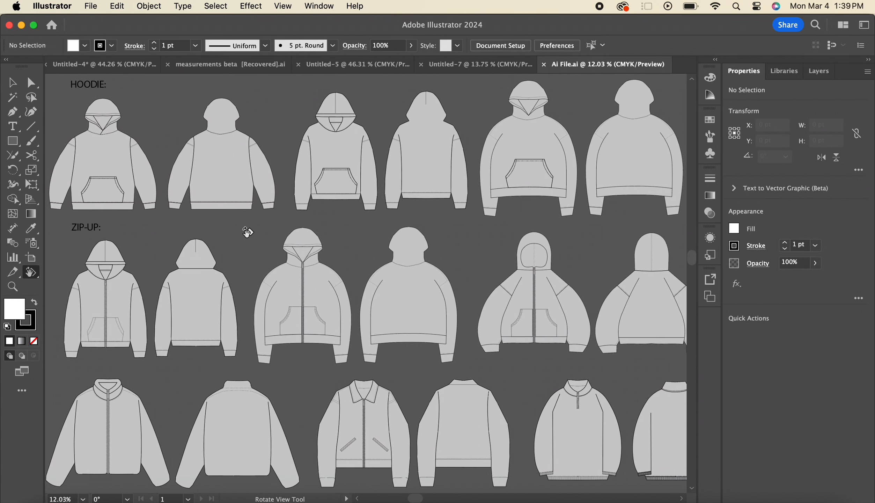
{"action": "left_click_drag", "start_coordinate": [247, 232], "coordinate": [141, 302]}
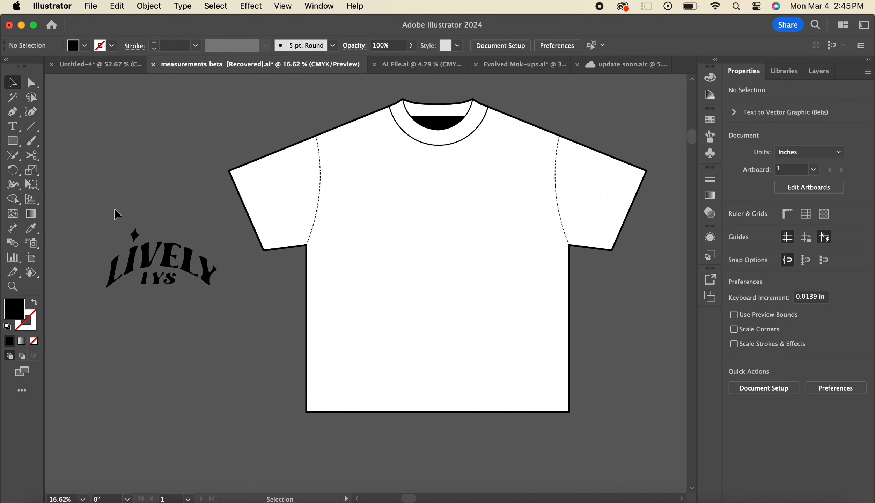
With the Dimension tool, draw a horizontal dimension about 11.99 in long and a vertical one about 6.42 in beside the T-shirt
{"action": "left_click", "coordinate": [17, 232]}
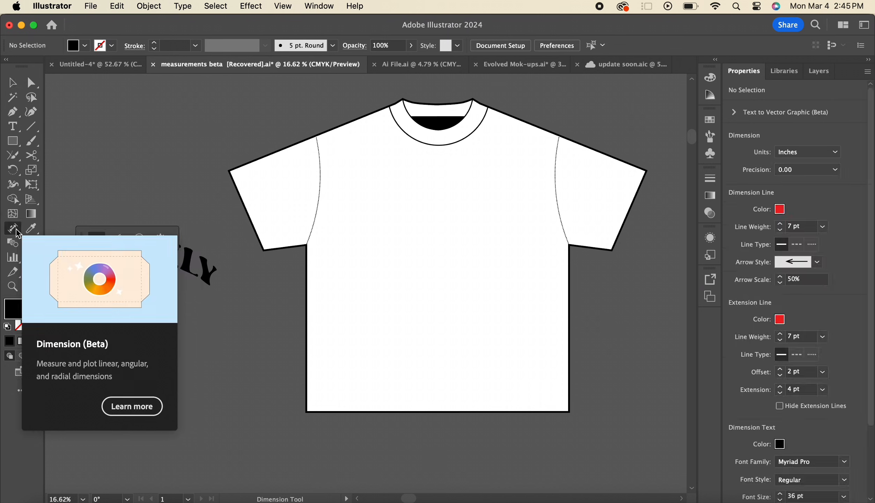
{"action": "left_click_drag", "start_coordinate": [78, 93], "coordinate": [231, 88]}
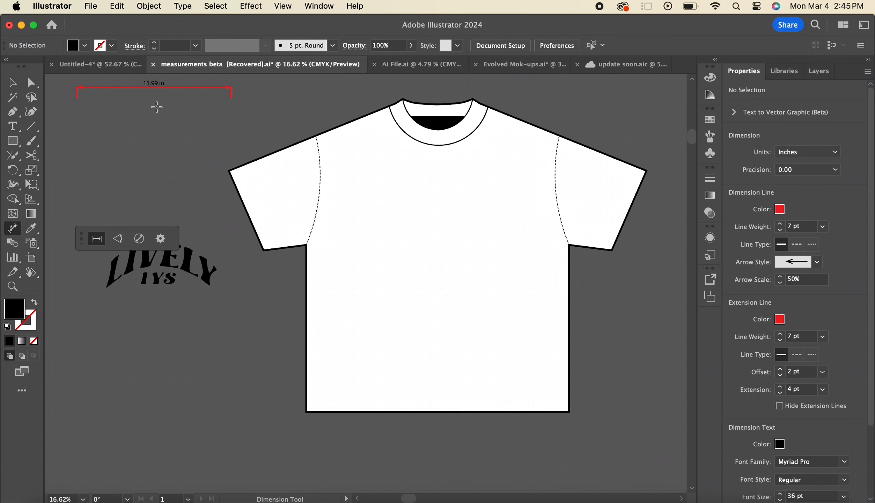
{"action": "left_click_drag", "start_coordinate": [155, 100], "coordinate": [156, 181]}
{"action": "left_click", "coordinate": [171, 181]}
Select the T-shirt outline and plot a linear dimension along the upper edge of its right-hand sleeve
{"action": "key", "text": "v"}
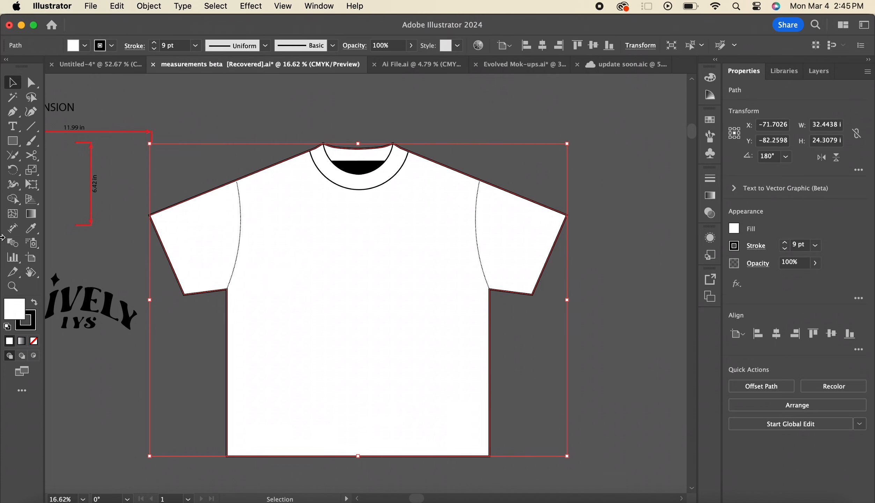
{"action": "left_click", "coordinate": [12, 228]}
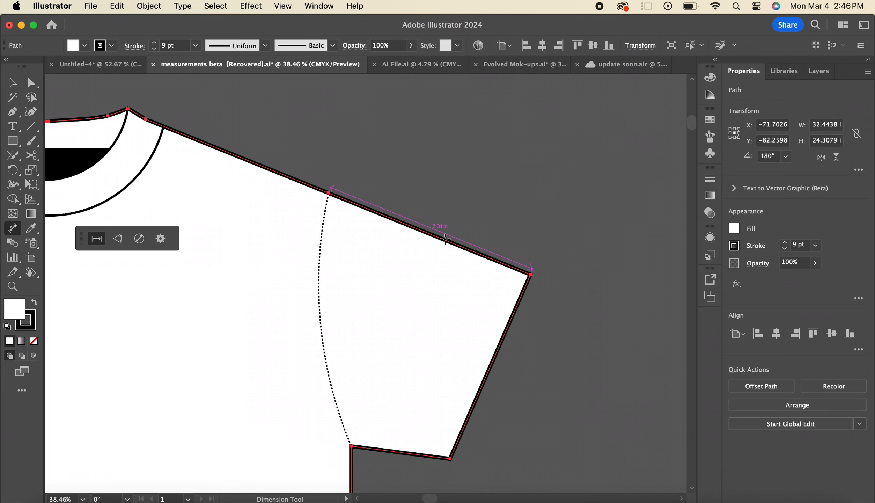
{"action": "left_click", "coordinate": [446, 238]}
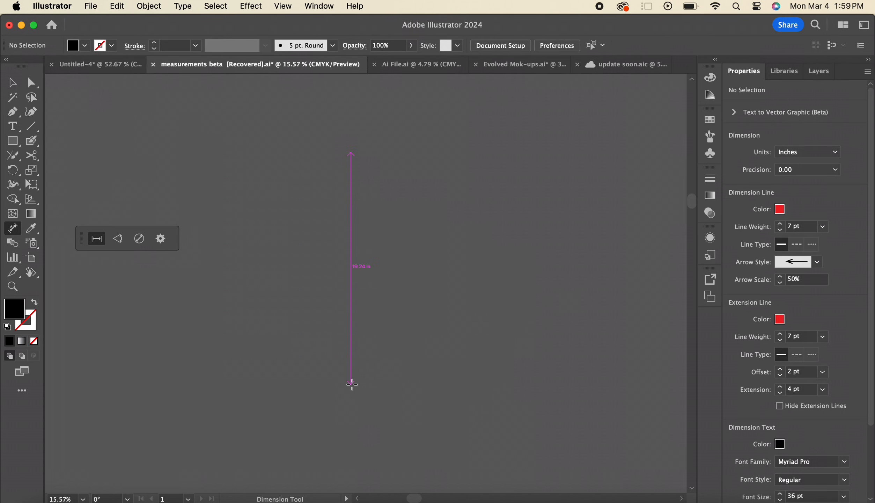
Draw a vertical linear dimension about 23.17 in long on the empty canvas
{"action": "left_click_drag", "start_coordinate": [351, 381], "coordinate": [356, 432]}
{"action": "left_click", "coordinate": [355, 432]}
{"action": "left_click", "coordinate": [368, 360]}
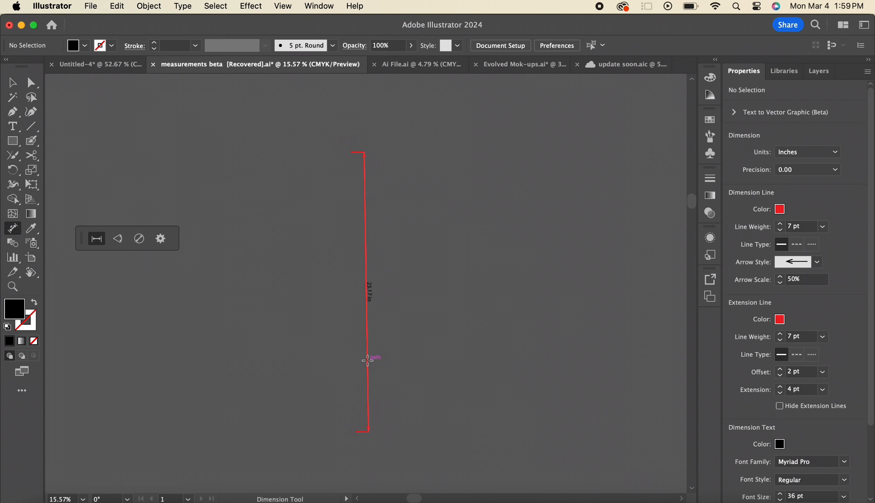
Select the vertical dimension, go through its line colour options, and try the centre, end and opposite-side positions for its text
{"action": "key", "text": "v"}
{"action": "left_click", "coordinate": [368, 314]}
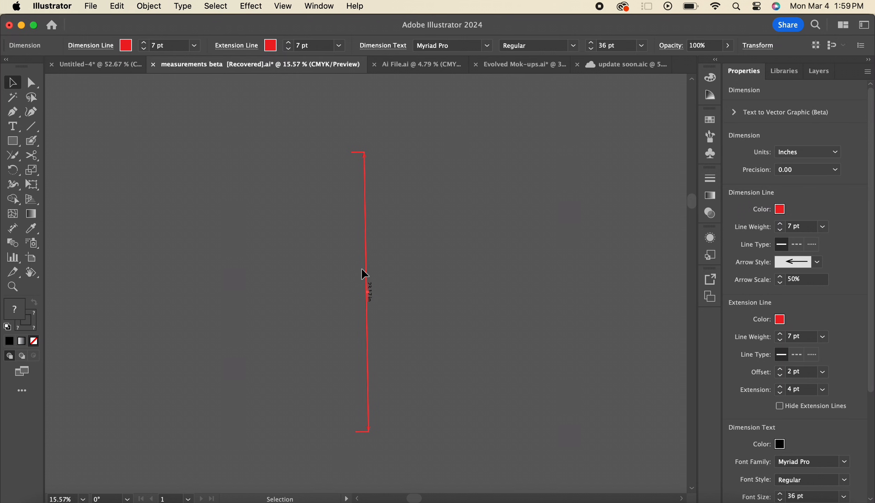
{"action": "left_click", "coordinate": [779, 209]}
{"action": "left_click", "coordinate": [552, 213]}
{"action": "scroll", "coordinate": [824, 428], "scroll_direction": "down", "scroll_amount": 5}
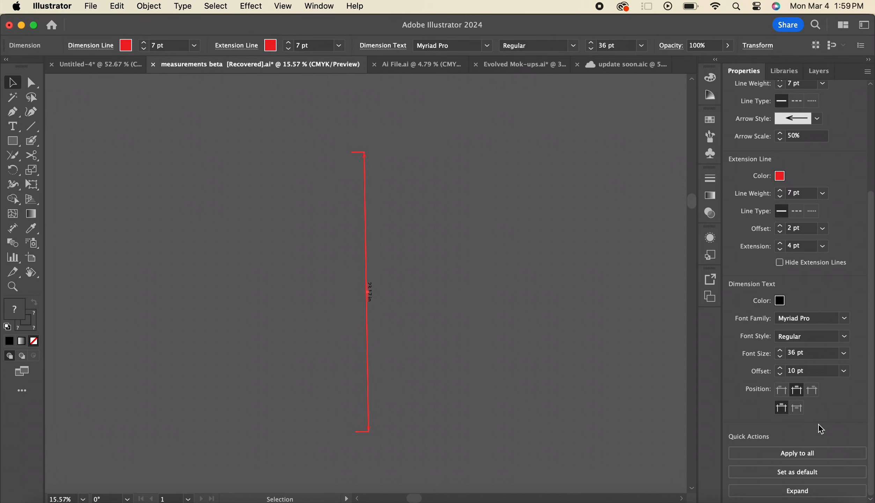
{"action": "left_click", "coordinate": [797, 390]}
{"action": "left_click", "coordinate": [812, 390]}
{"action": "left_click", "coordinate": [797, 408]}
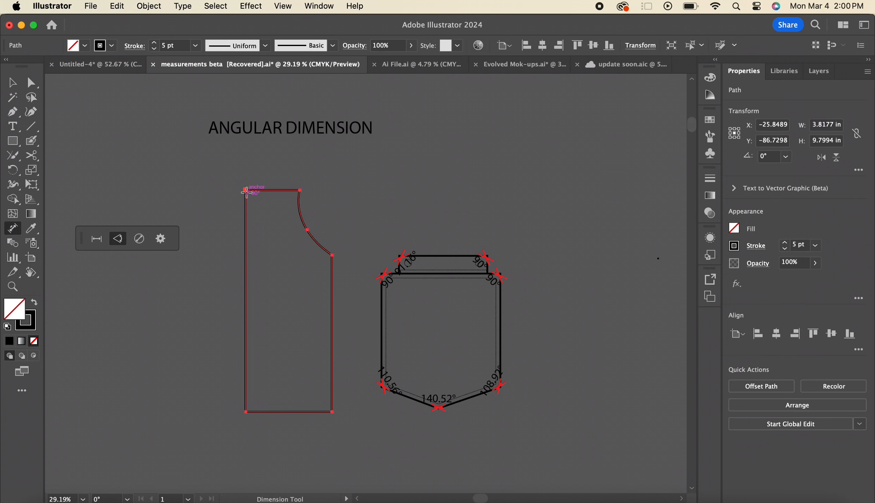
Dimension the angle at the pattern piece's upper-left corner and switch the Dimension tool to radial dimensions
{"action": "left_click", "coordinate": [246, 190]}
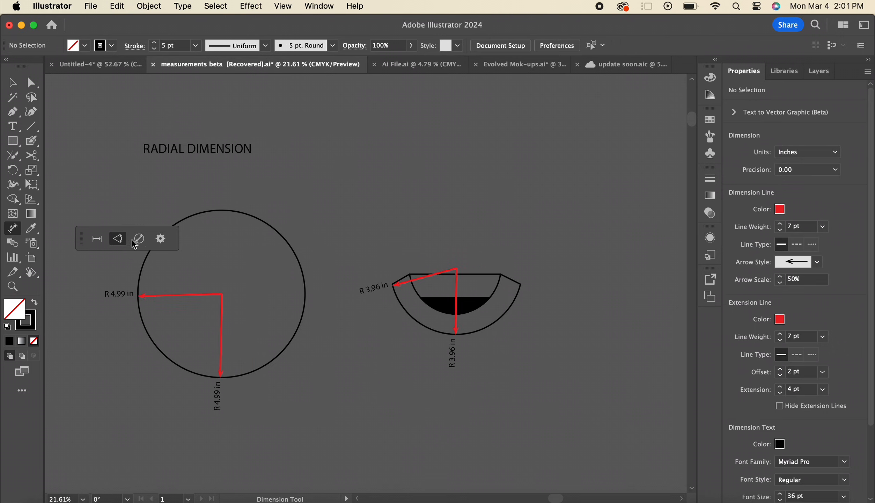
{"action": "left_click", "coordinate": [138, 239]}
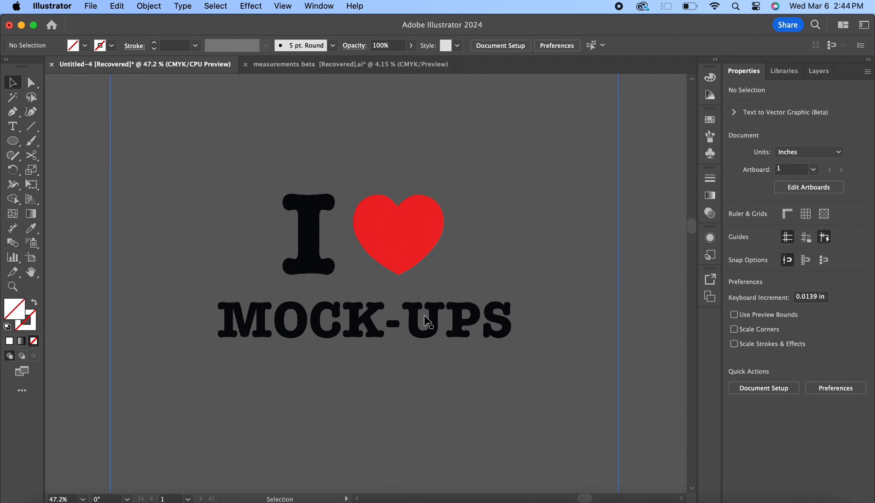
Run Retype (Beta) on the I heart MOCK-UPS image
{"action": "left_click", "coordinate": [406, 243]}
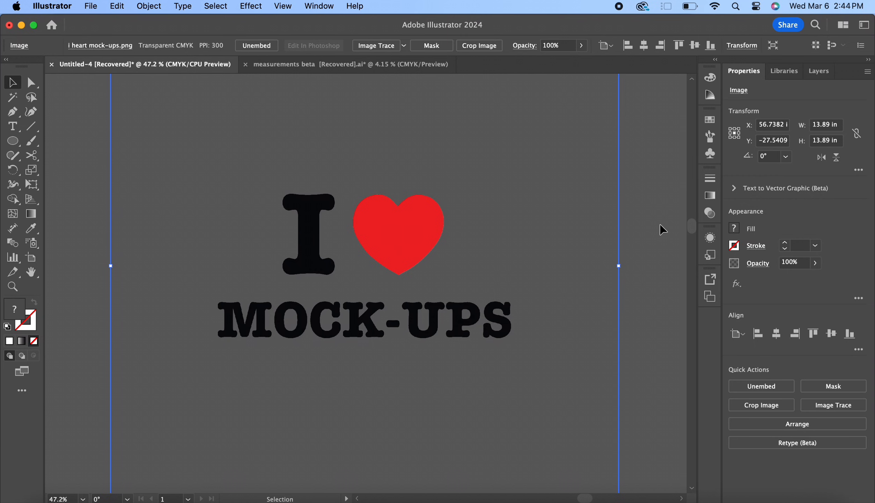
{"action": "left_click", "coordinate": [800, 445]}
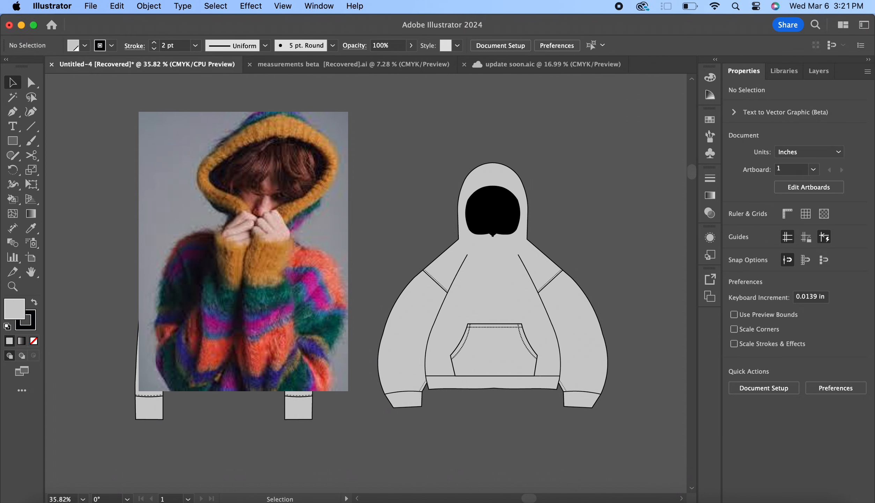
Select the zip-up hoodie's body, sleeve and hood outlines and open the Roughen effect for them
{"action": "left_click", "coordinate": [274, 288]}
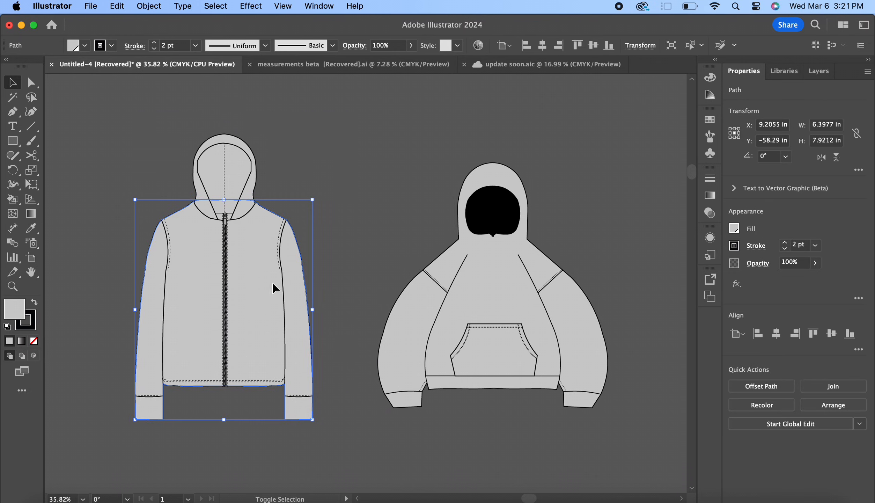
{"action": "left_click", "coordinate": [284, 312], "text": "shift"}
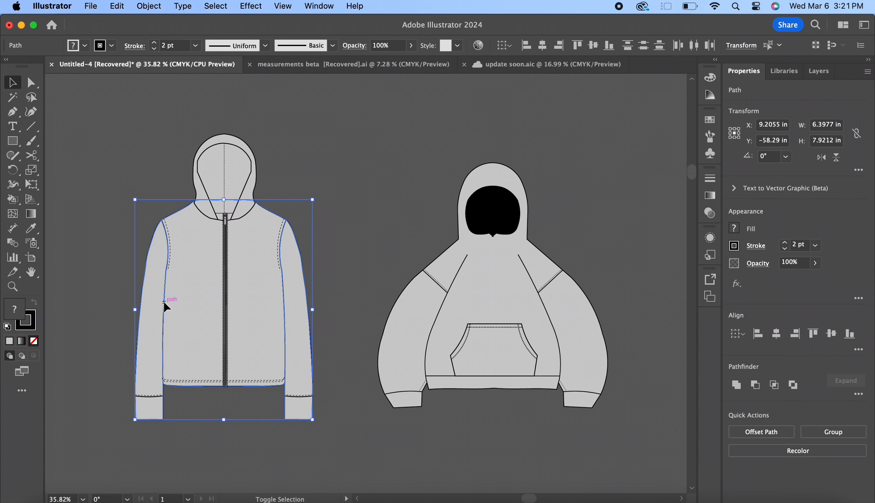
{"action": "left_click", "coordinate": [253, 200], "text": "shift"}
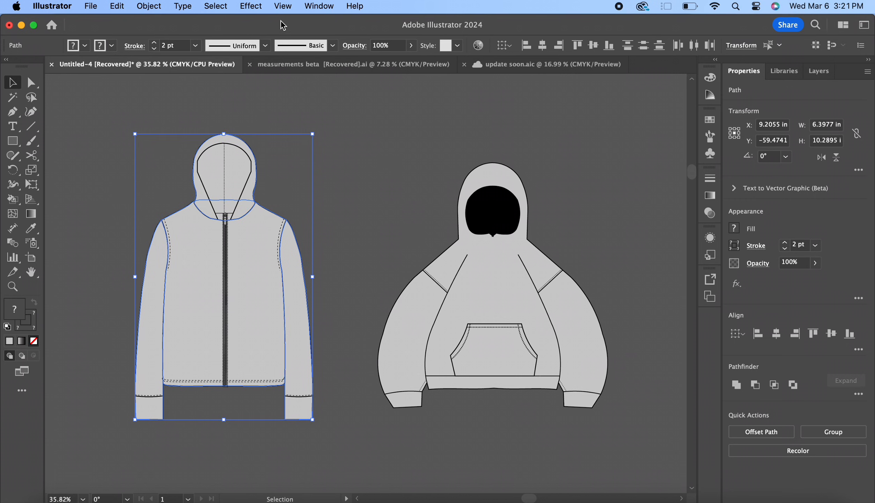
{"action": "left_click", "coordinate": [250, 8]}
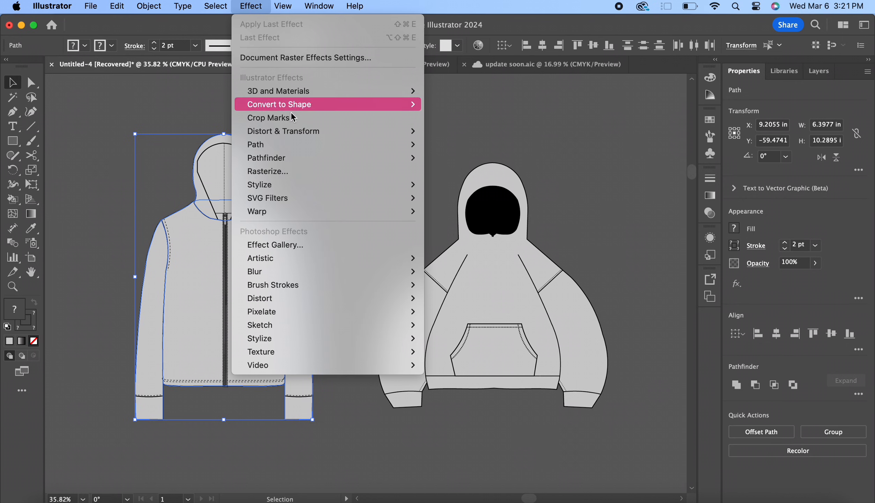
{"action": "mouse_move", "coordinate": [299, 130]}
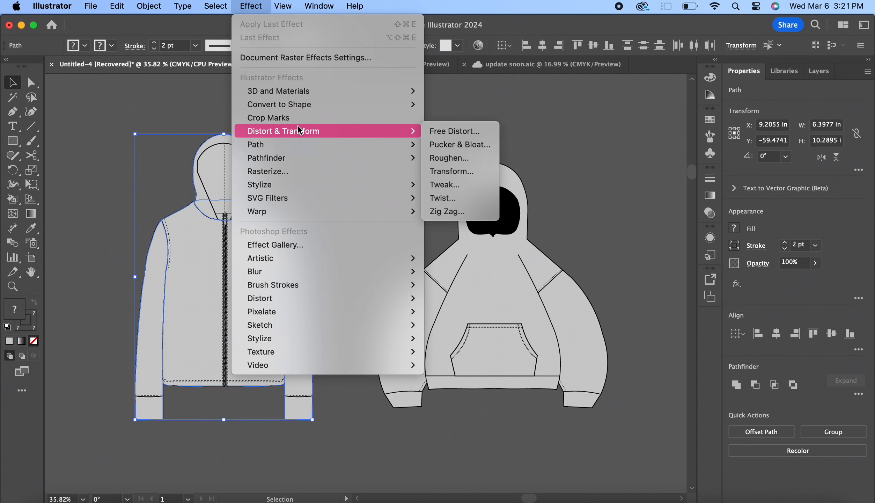
{"action": "left_click", "coordinate": [445, 156]}
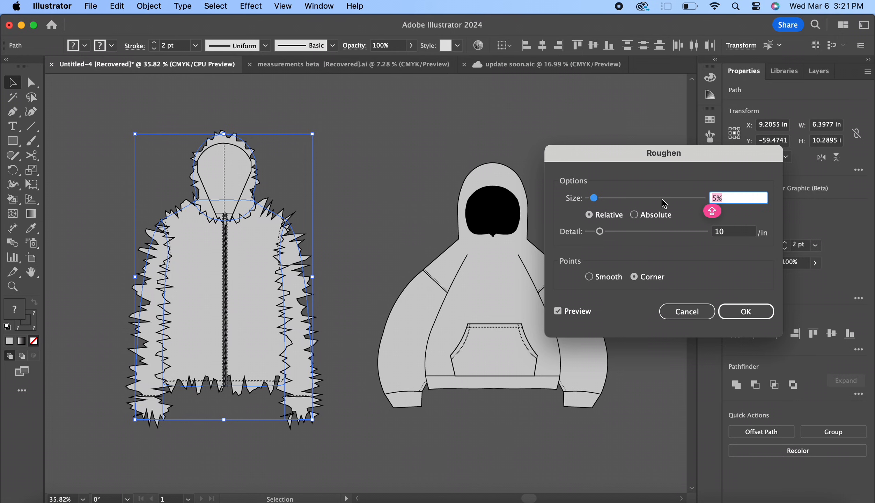
Switch the Roughen size to Absolute and set it to 0.1 in
{"action": "left_click", "coordinate": [642, 217]}
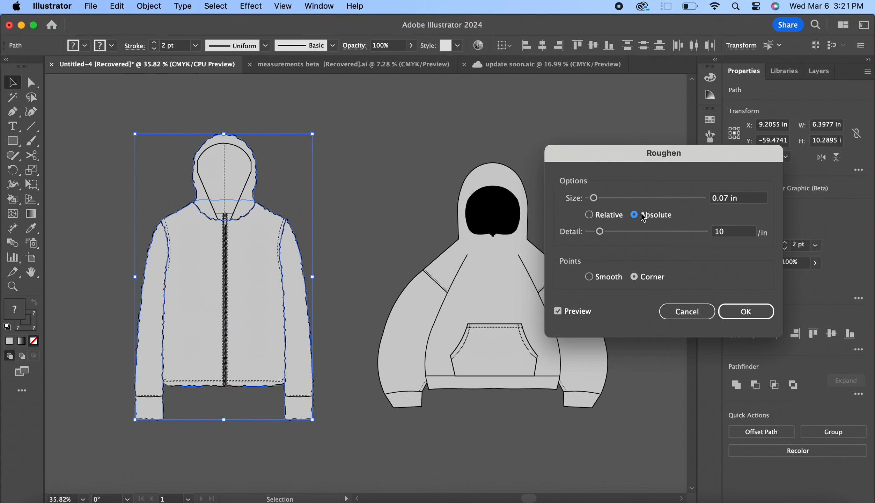
{"action": "left_click", "coordinate": [733, 199]}
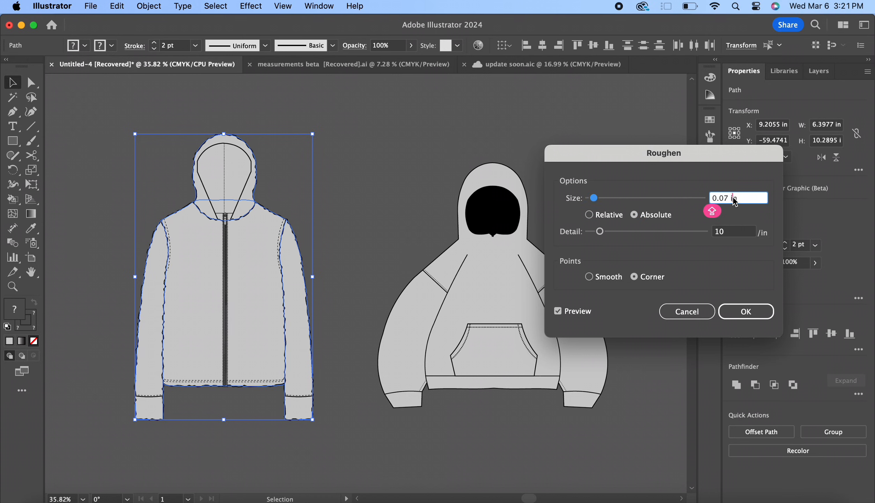
{"action": "key", "text": "Down"}
{"action": "key", "text": "Up"}
{"action": "key", "text": "Down"}
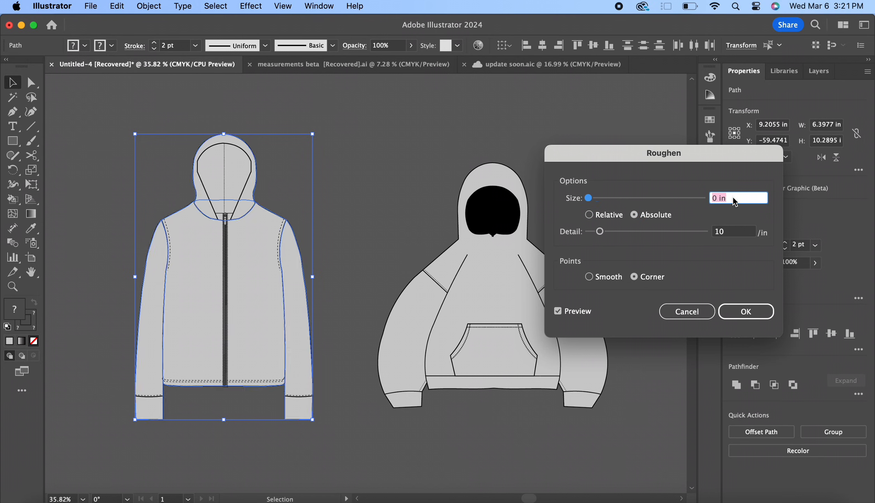
{"action": "key", "text": "Up"}
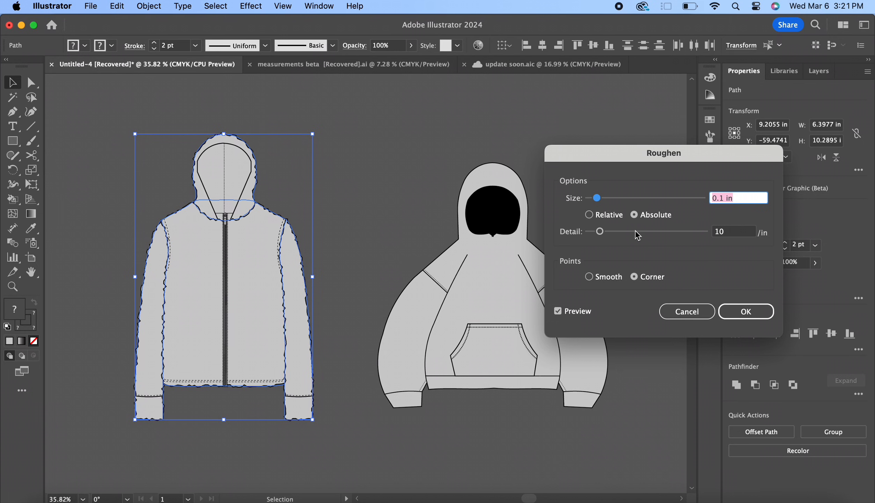
Lower the Roughen detail to 7 per inch, apply the effect to the zip-up hoodie and deselect it
{"action": "left_click", "coordinate": [734, 233]}
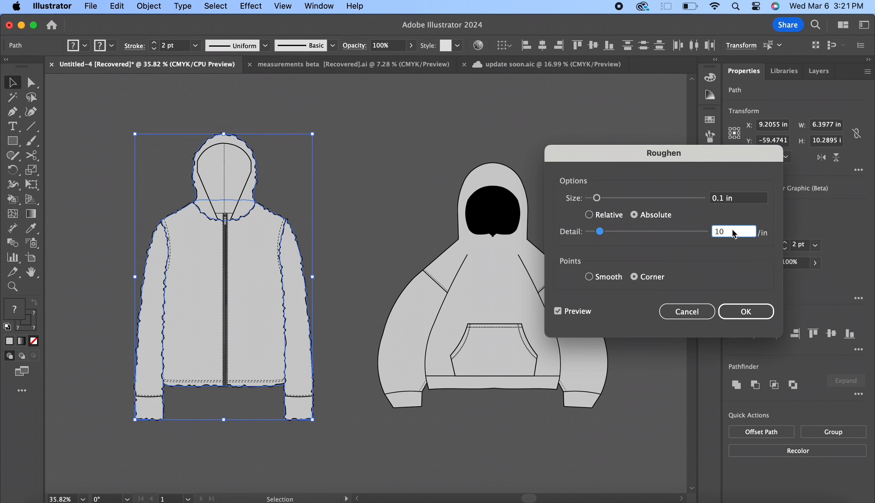
{"action": "key", "text": "Down"}
{"action": "key", "text": "Down"}
{"action": "key", "text": "Down"}
{"action": "key", "text": "Down"}
{"action": "key", "text": "Down"}
{"action": "key", "text": "Down"}
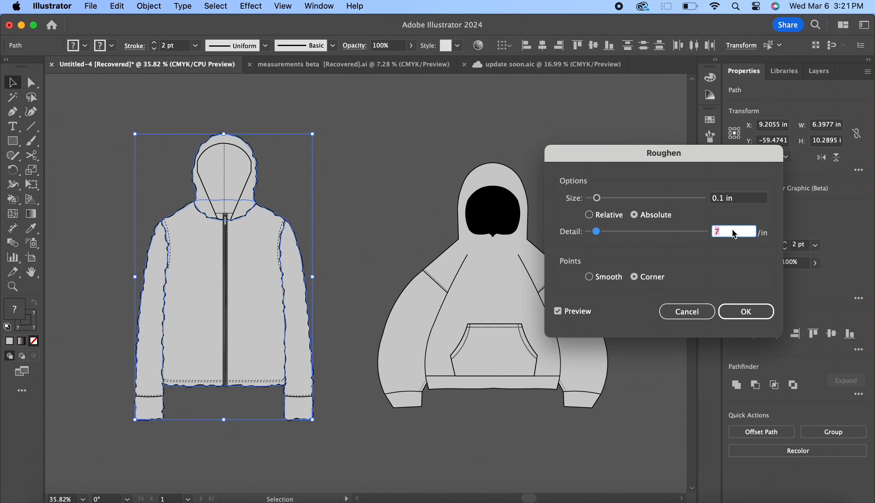
{"action": "key", "text": "Return"}
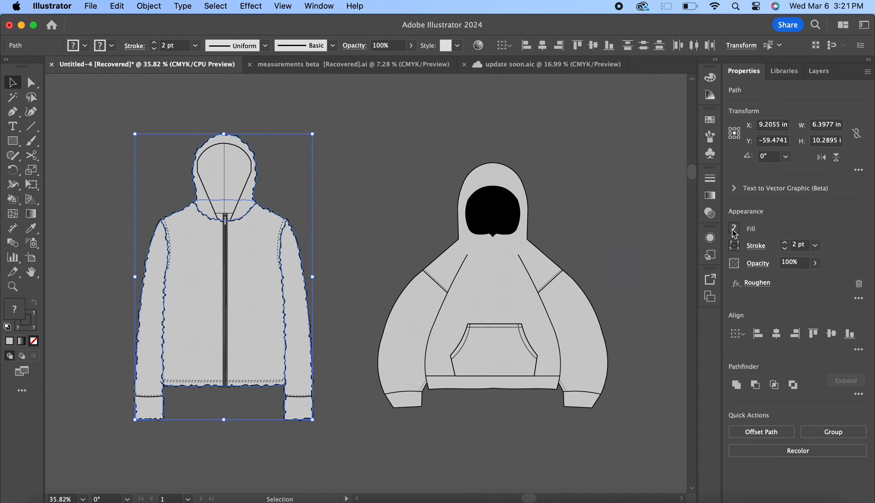
{"action": "left_click", "coordinate": [436, 140]}
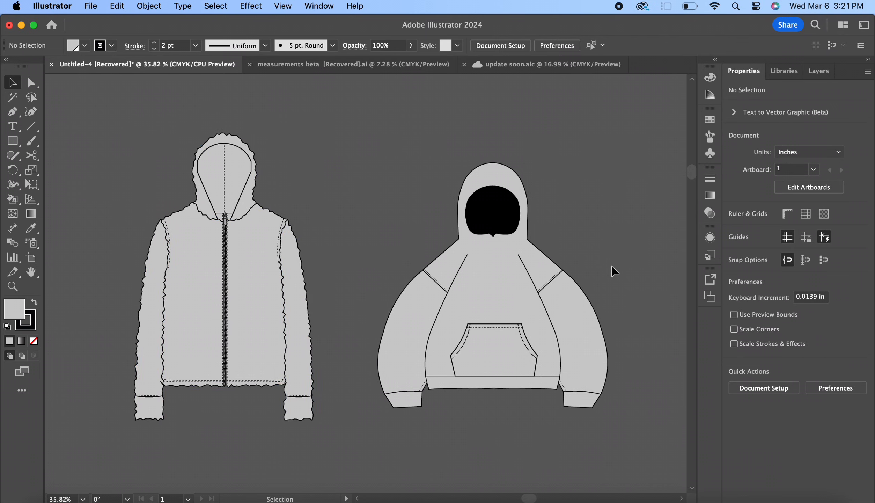
Place a copy of the pullover hoodie's kangaroo pocket beside its hood and set the copy's fill to None
{"action": "scroll", "coordinate": [485, 307], "scroll_direction": "up", "scroll_amount": 3}
{"action": "scroll", "coordinate": [484, 306], "scroll_direction": "right", "scroll_amount": 3}
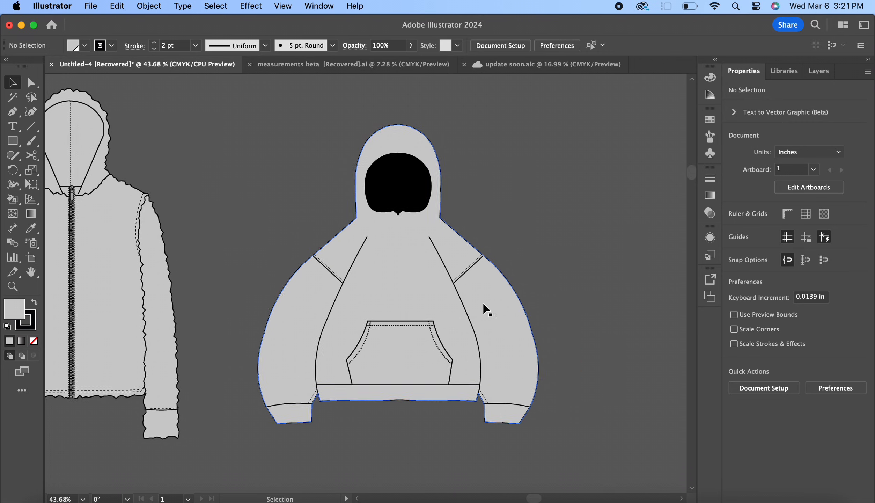
{"action": "scroll", "coordinate": [484, 307], "scroll_direction": "up", "scroll_amount": 1}
{"action": "scroll", "coordinate": [484, 307], "scroll_direction": "right", "scroll_amount": 1}
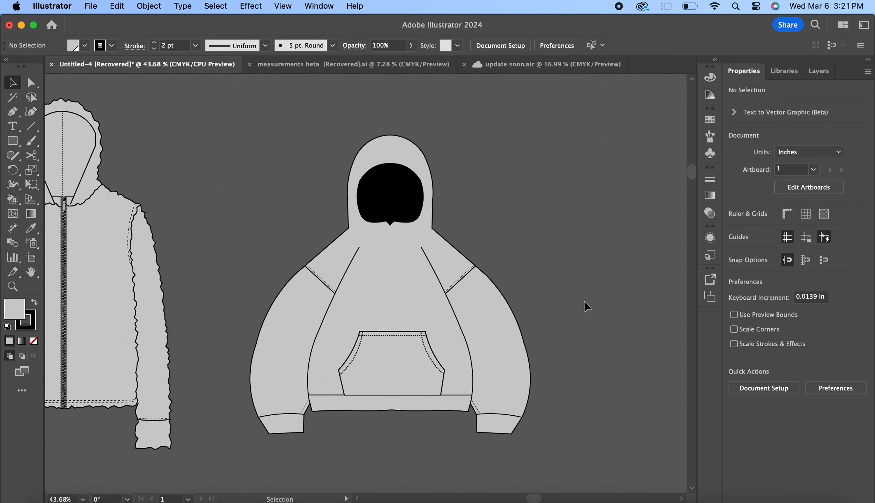
{"action": "left_click", "coordinate": [436, 357]}
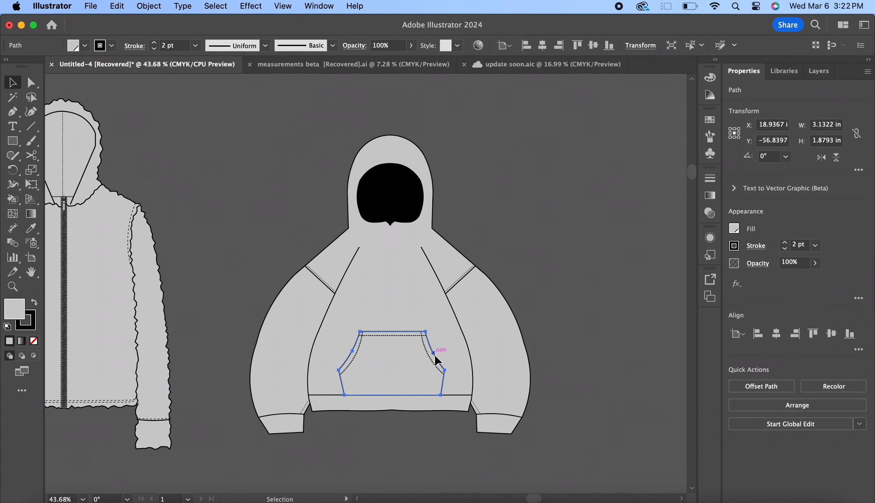
{"action": "key", "text": "v"}
{"action": "key", "text": "super+c"}
{"action": "key", "text": "super+v"}
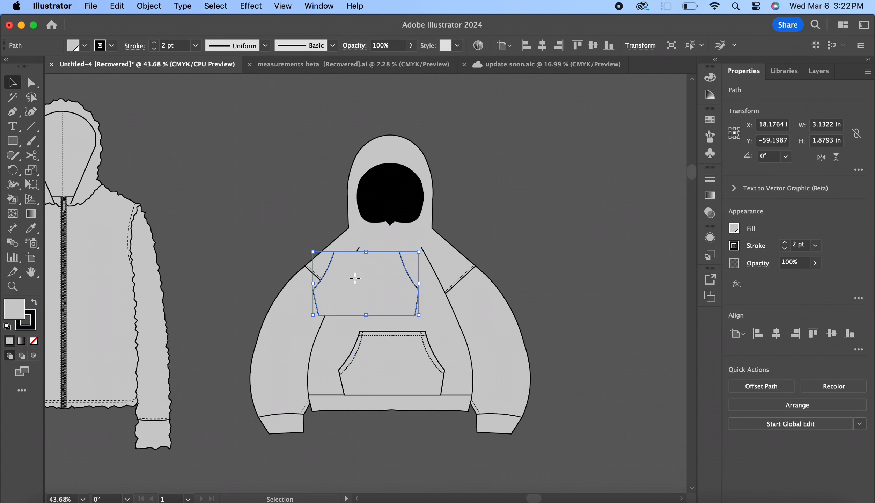
{"action": "left_click_drag", "start_coordinate": [355, 281], "coordinate": [550, 203]}
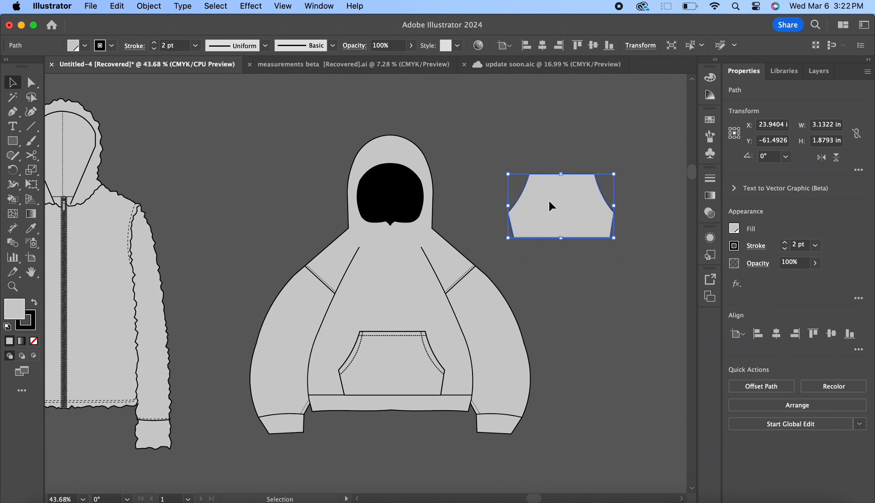
{"action": "left_click", "coordinate": [734, 229]}
{"action": "left_click", "coordinate": [602, 274]}
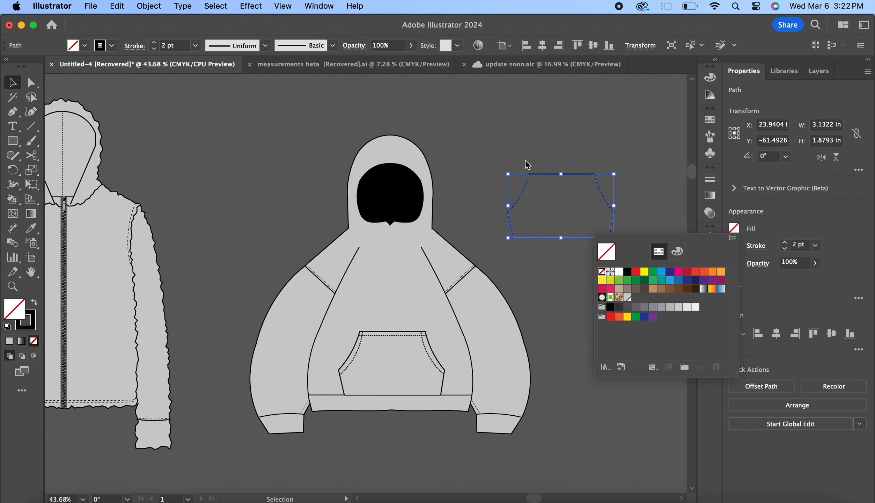
Open the Roughen effect for the kangaroo pocket copy and set its relative size to 2%
{"action": "left_click", "coordinate": [251, 6]}
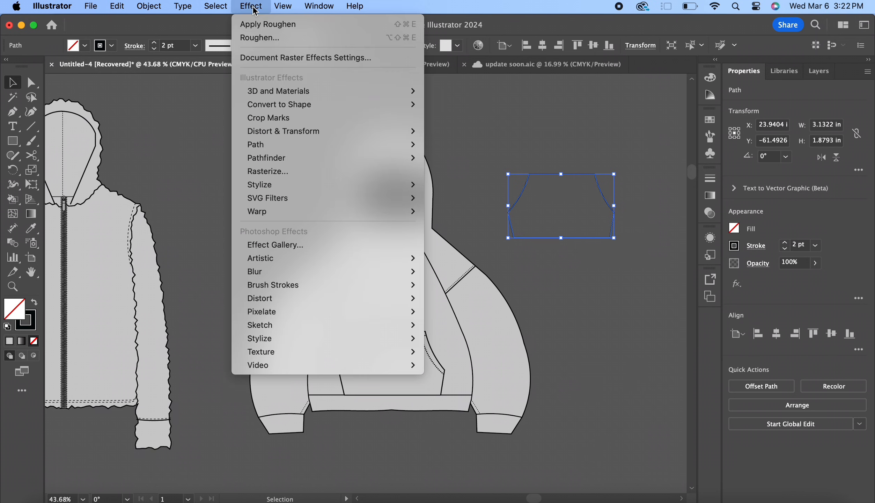
{"action": "mouse_move", "coordinate": [330, 130]}
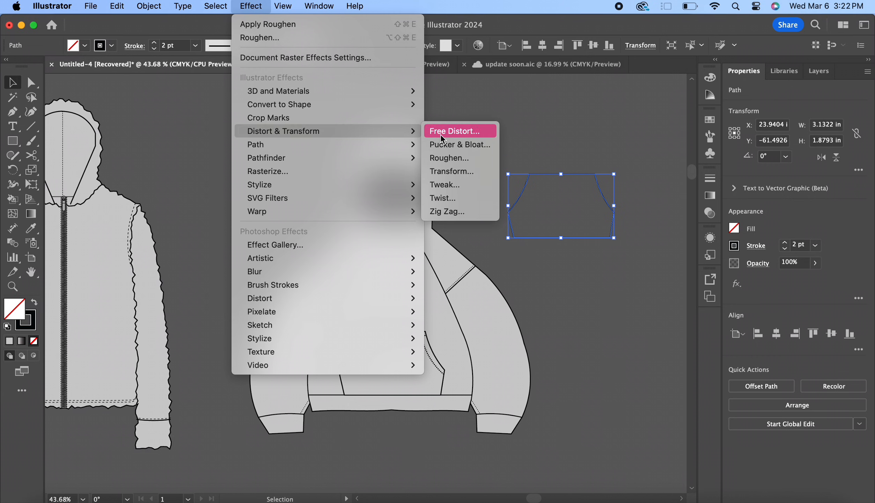
{"action": "left_click", "coordinate": [450, 158]}
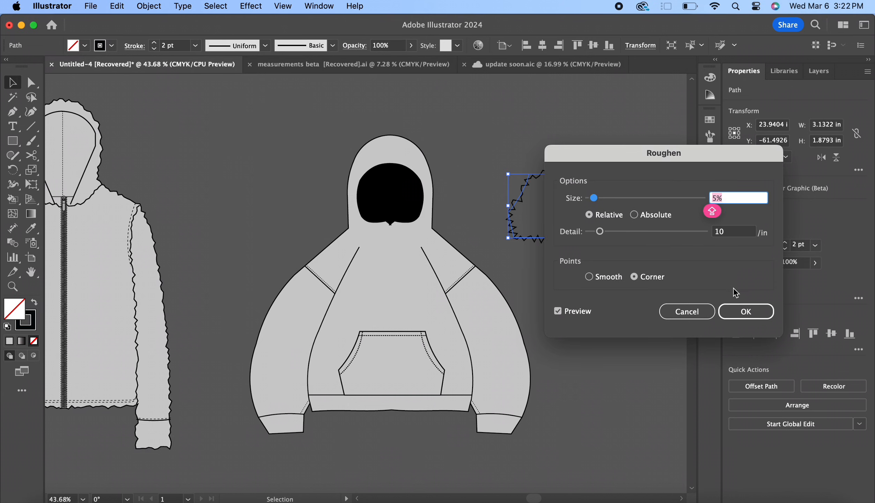
{"action": "left_click_drag", "start_coordinate": [646, 161], "coordinate": [715, 152]}
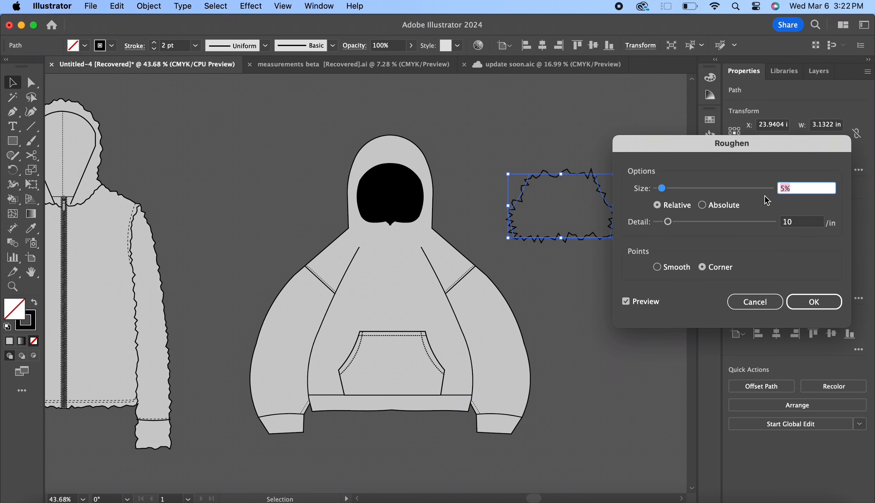
{"action": "key", "text": "Down"}
{"action": "key", "text": "Down"}
{"action": "key", "text": "Down"}
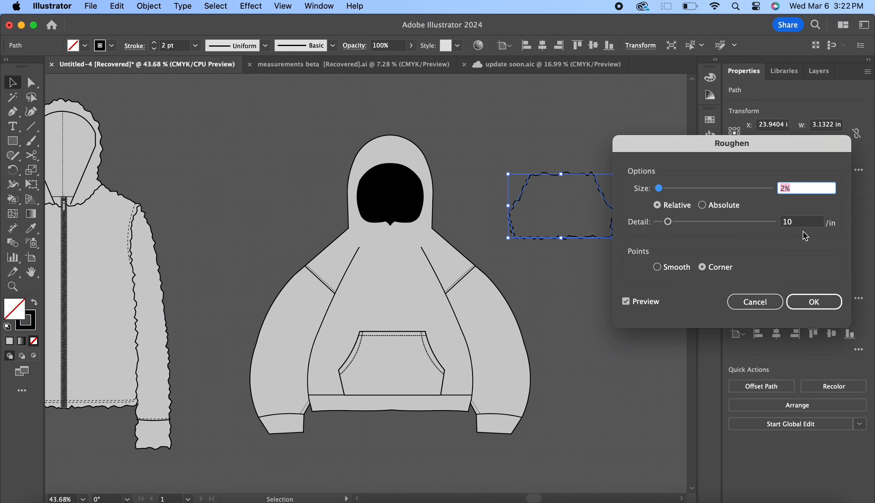
Set the Roughen detail to 8 per inch, apply the effect, and place the roughened copy over the hoodie's original pocket
{"action": "left_click", "coordinate": [799, 220]}
{"action": "key", "text": "Down"}
{"action": "key", "text": "Down"}
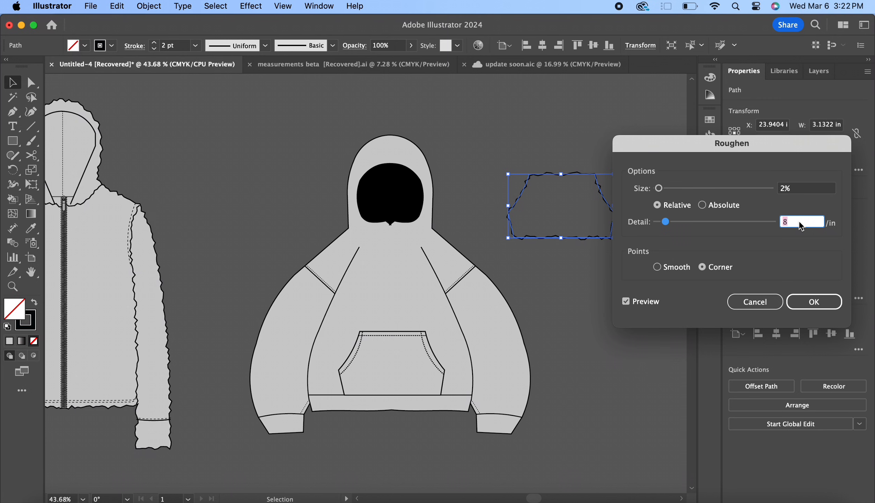
{"action": "key", "text": "Return"}
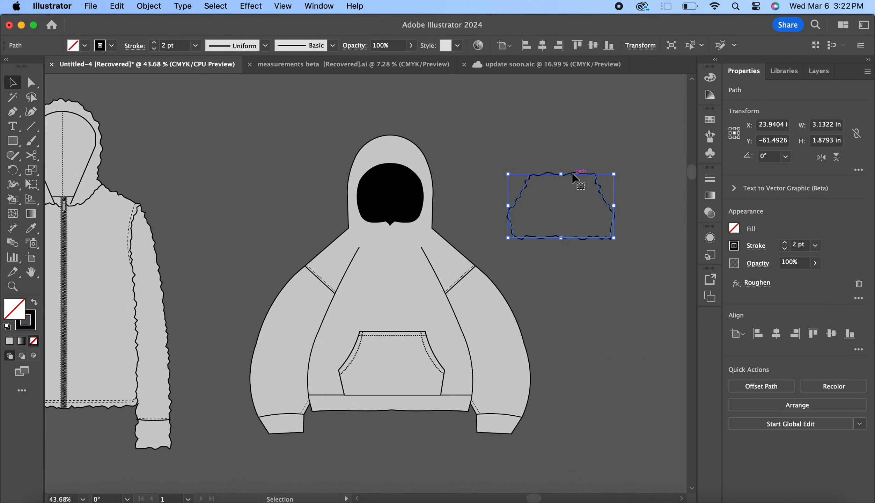
{"action": "left_click_drag", "start_coordinate": [575, 178], "coordinate": [406, 336]}
{"action": "left_click", "coordinate": [621, 224]}
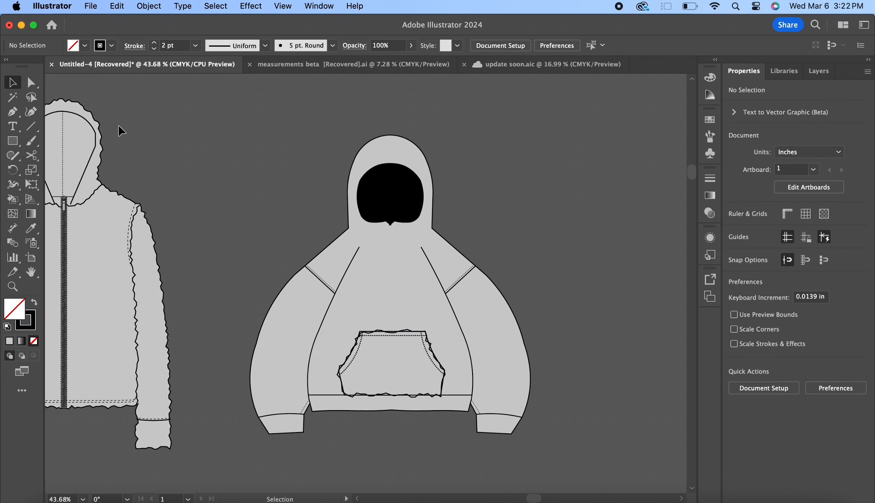
Draw a rectangle about 0.17 by 0.08 in on the hoodie's chest and give it a black fill without a stroke
{"action": "left_click", "coordinate": [12, 141]}
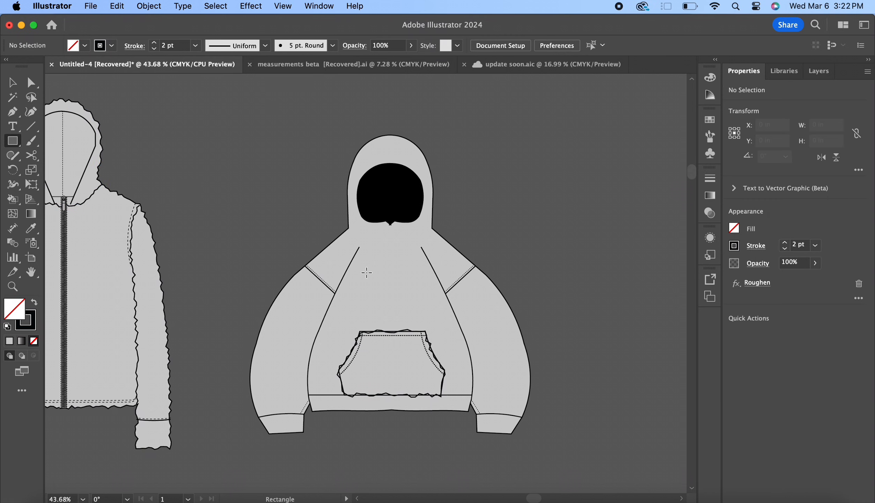
{"action": "left_click", "coordinate": [15, 144]}
{"action": "left_click", "coordinate": [65, 141]}
{"action": "scroll", "coordinate": [363, 285], "scroll_direction": "up", "scroll_amount": 4}
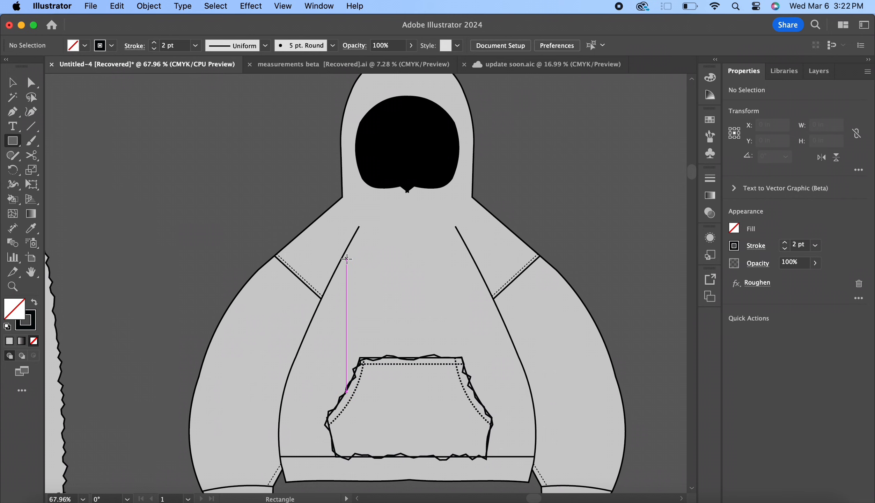
{"action": "left_click_drag", "start_coordinate": [347, 259], "coordinate": [356, 262]}
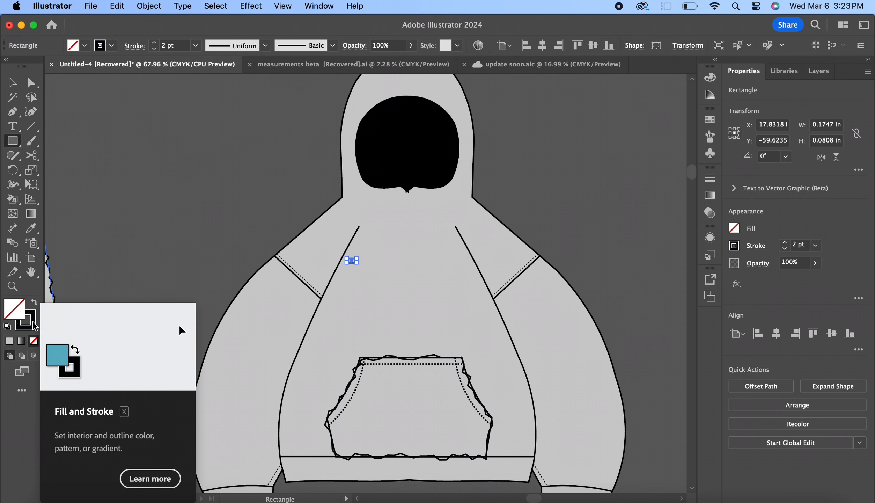
{"action": "left_click", "coordinate": [34, 303]}
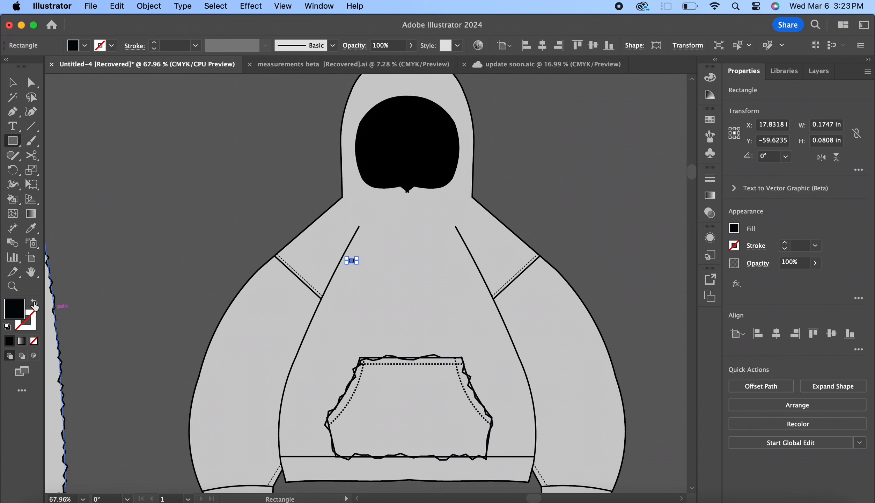
{"action": "key", "text": "v"}
{"action": "left_click", "coordinate": [157, 287]}
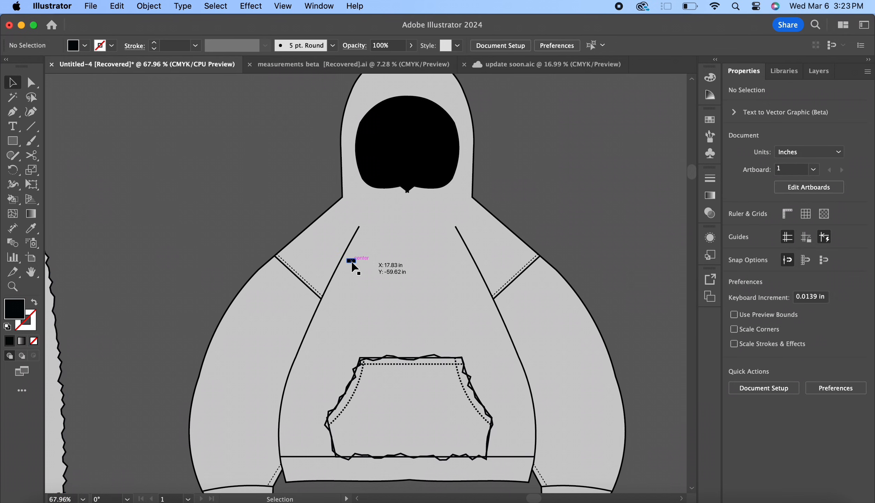
Open the Roughen effect for the small black chest rectangle and set its relative size to 16%
{"action": "left_click", "coordinate": [352, 262]}
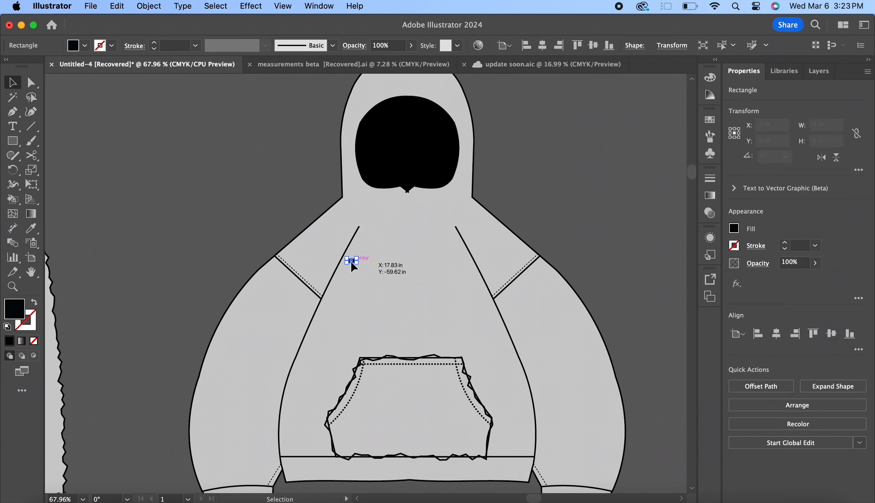
{"action": "key", "text": "super+shift+a"}
{"action": "scroll", "coordinate": [383, 224], "scroll_direction": "up", "scroll_amount": 5}
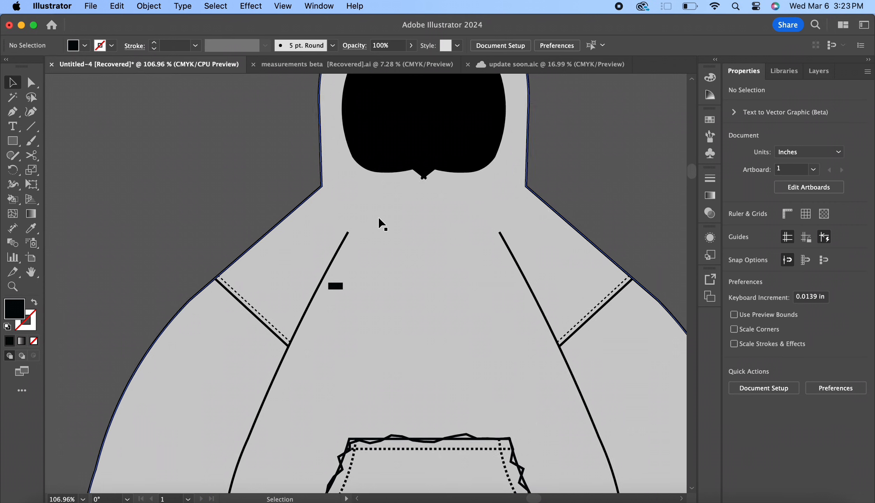
{"action": "left_click", "coordinate": [339, 259]}
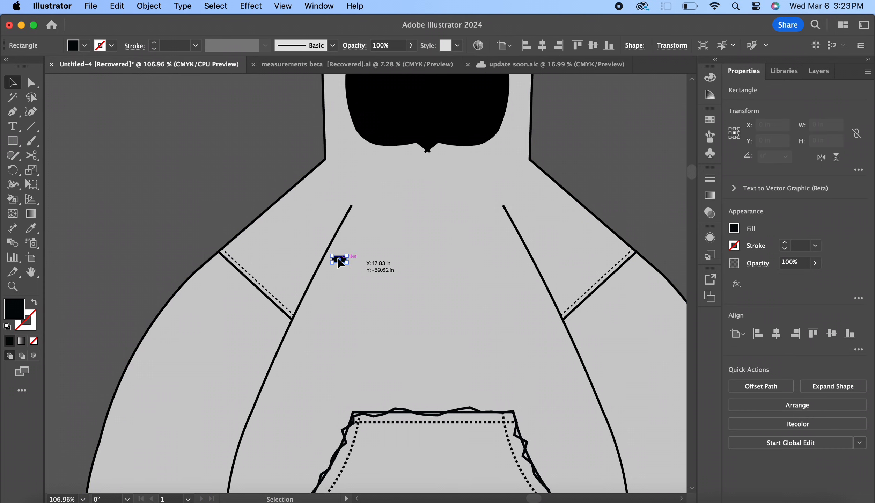
{"action": "left_click", "coordinate": [252, 6]}
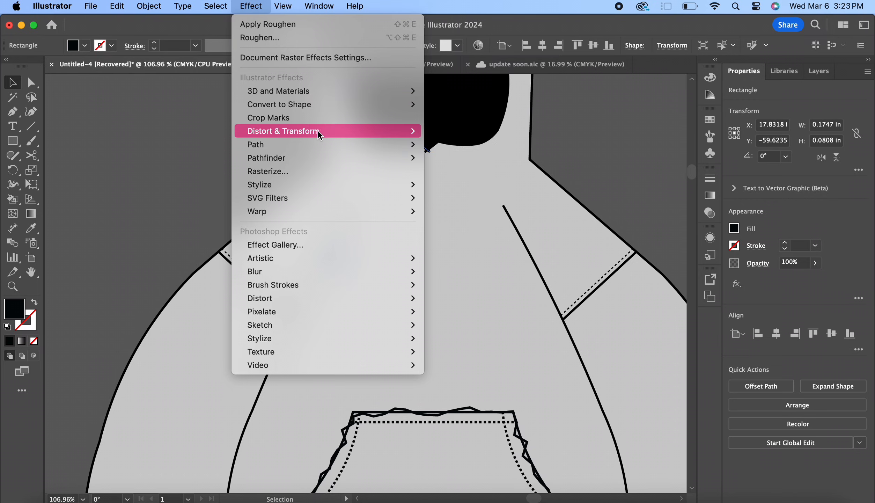
{"action": "mouse_move", "coordinate": [319, 132]}
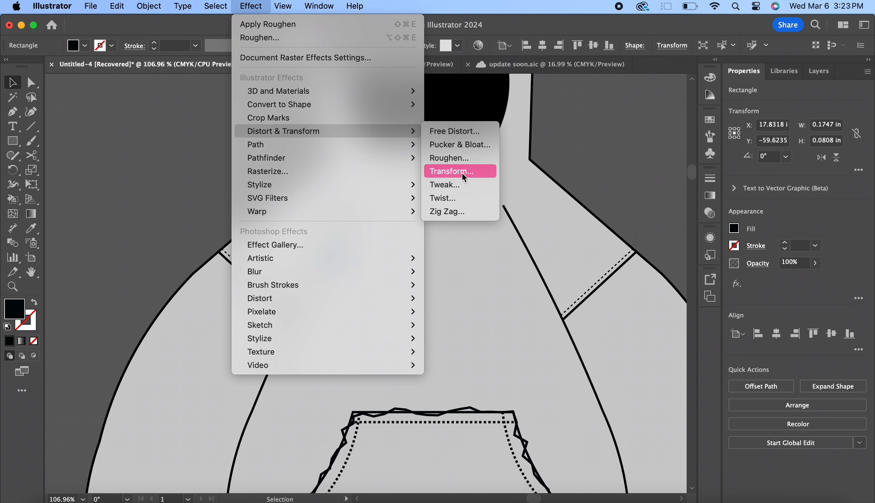
{"action": "left_click", "coordinate": [466, 158]}
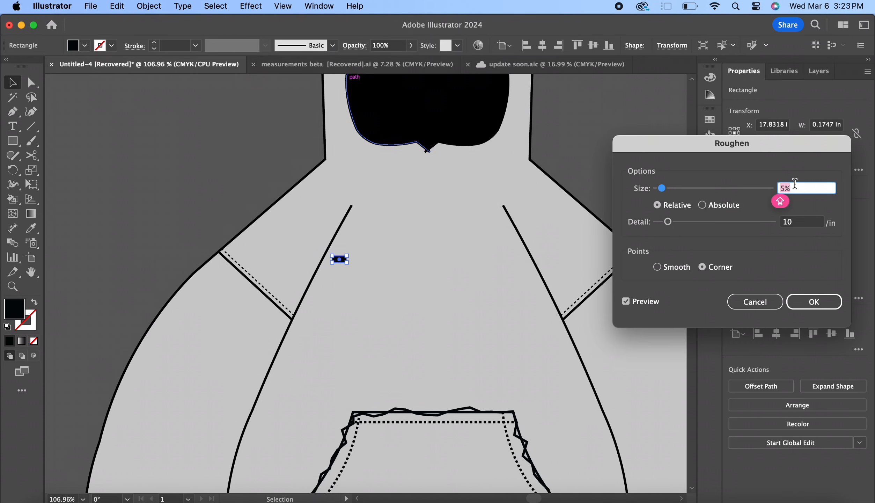
{"action": "key", "text": "Up"}
{"action": "key", "text": "Up"}
{"action": "key", "text": "Up"}
{"action": "key", "text": "Up"}
{"action": "key", "text": "Up"}
{"action": "key", "text": "Up"}
{"action": "key", "text": "Up"}
{"action": "key", "text": "Up"}
{"action": "key", "text": "Up"}
Set the Roughen detail to 23 per inch, apply the effect to the small rectangle, and deselect it
{"action": "left_click", "coordinate": [797, 225]}
{"action": "key", "text": "Up"}
{"action": "key", "text": "Up"}
{"action": "key", "text": "Up"}
{"action": "key", "text": "Up"}
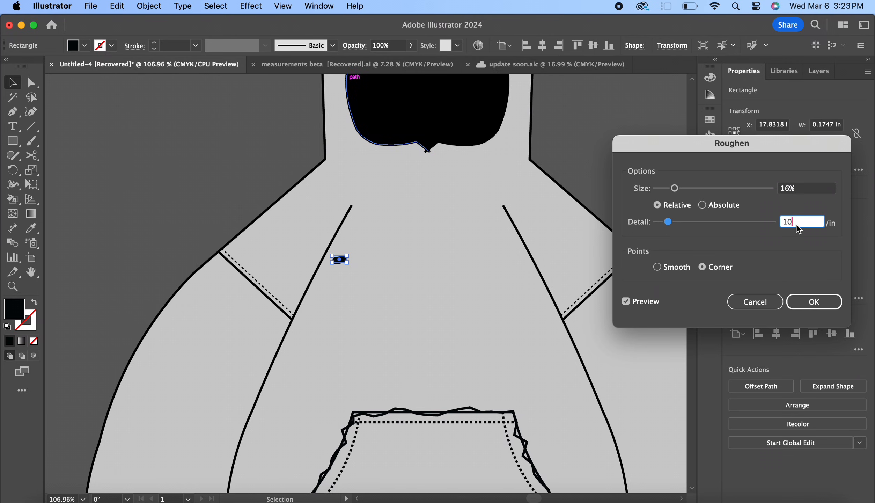
{"action": "key", "text": "Up"}
{"action": "key", "text": "Up"}
{"action": "key", "text": "Up"}
{"action": "key", "text": "Up"}
{"action": "key", "text": "Up"}
{"action": "key", "text": "Up"}
{"action": "key", "text": "Up"}
{"action": "key", "text": "Up"}
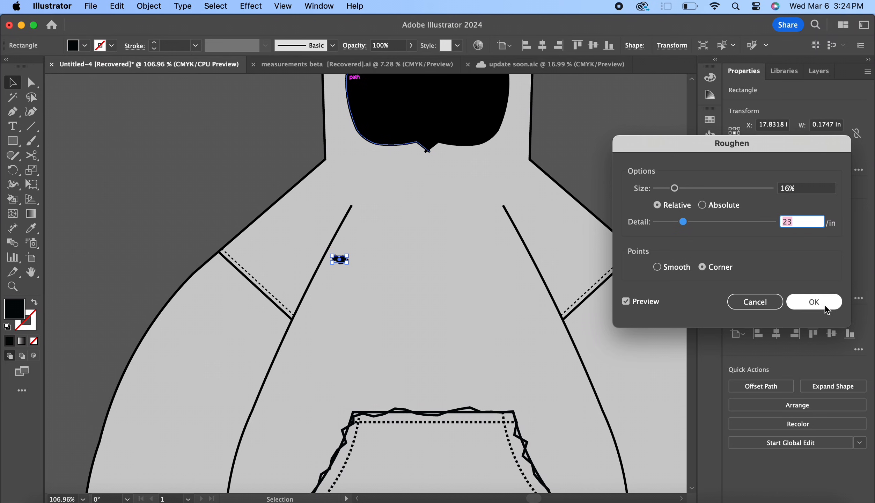
{"action": "left_click", "coordinate": [824, 306]}
{"action": "left_click", "coordinate": [605, 153]}
Copy the roughened black rectangle and paste a duplicate onto the hoodie's body above the pocket
{"action": "scroll", "coordinate": [605, 153], "scroll_direction": "down", "scroll_amount": 4}
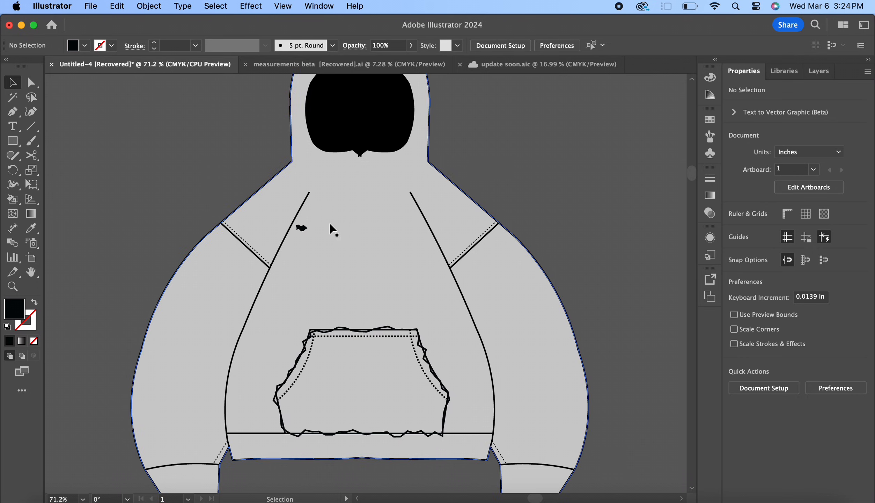
{"action": "left_click", "coordinate": [301, 229]}
{"action": "key", "text": "ctrl+c"}
{"action": "key", "text": "ctrl+v"}
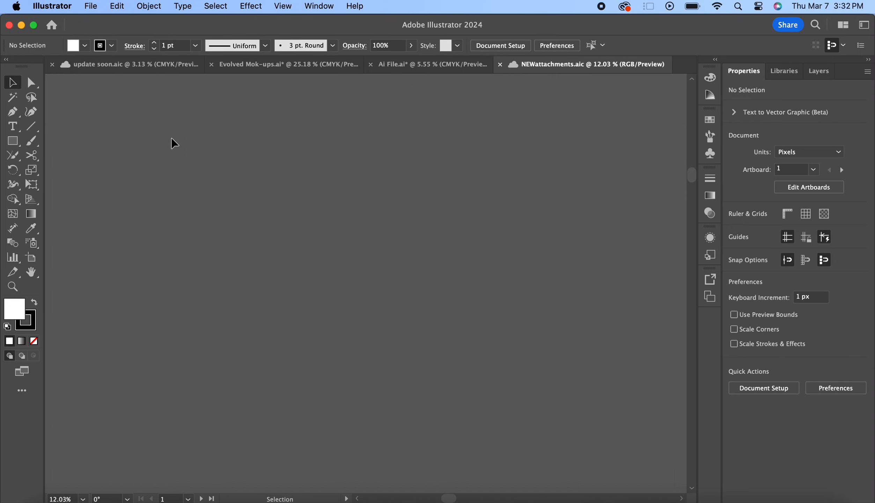
Draw a plain rectangle on the empty canvas of the NEWattachments document and delete it
{"action": "left_click", "coordinate": [14, 142]}
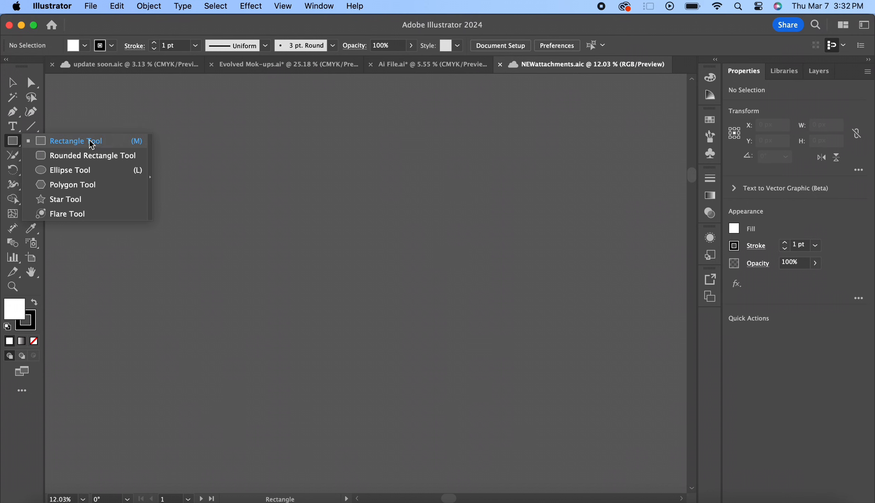
{"action": "left_click", "coordinate": [89, 141]}
{"action": "mouse_move", "coordinate": [206, 170]}
{"action": "left_mouse_down"}
{"action": "mouse_move", "coordinate": [524, 234]}
{"action": "mouse_move", "coordinate": [517, 360]}
{"action": "mouse_move", "coordinate": [551, 346]}
{"action": "mouse_move", "coordinate": [499, 288]}
{"action": "mouse_move", "coordinate": [389, 363]}
{"action": "mouse_move", "coordinate": [372, 303]}
{"action": "mouse_move", "coordinate": [427, 311]}
{"action": "mouse_move", "coordinate": [361, 310]}
{"action": "mouse_move", "coordinate": [357, 297]}
{"action": "mouse_move", "coordinate": [355, 318]}
{"action": "mouse_move", "coordinate": [396, 359]}
{"action": "mouse_move", "coordinate": [496, 398]}
{"action": "mouse_move", "coordinate": [290, 257]}
{"action": "mouse_move", "coordinate": [514, 386]}
{"action": "mouse_move", "coordinate": [385, 259]}
{"action": "mouse_move", "coordinate": [321, 212]}
{"action": "mouse_move", "coordinate": [494, 318]}
{"action": "mouse_move", "coordinate": [360, 232]}
{"action": "left_mouse_up"}
{"action": "key", "text": "Delete"}
Draw a rounded rectangle about 2051 by 1361 px on the canvas
{"action": "left_click", "coordinate": [12, 141]}
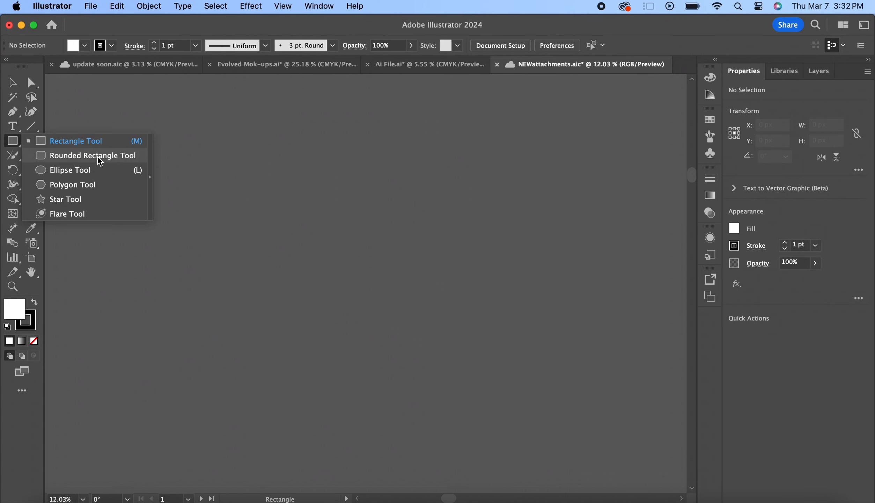
{"action": "left_click", "coordinate": [100, 161]}
{"action": "left_click_drag", "start_coordinate": [234, 193], "coordinate": [502, 369]}
{"action": "key", "text": "v"}
Increase the corner rounding of the rounded rectangle and deselect it
{"action": "scroll", "coordinate": [260, 215], "scroll_direction": "up", "scroll_amount": 5}
{"action": "left_click_drag", "start_coordinate": [274, 204], "coordinate": [272, 207]}
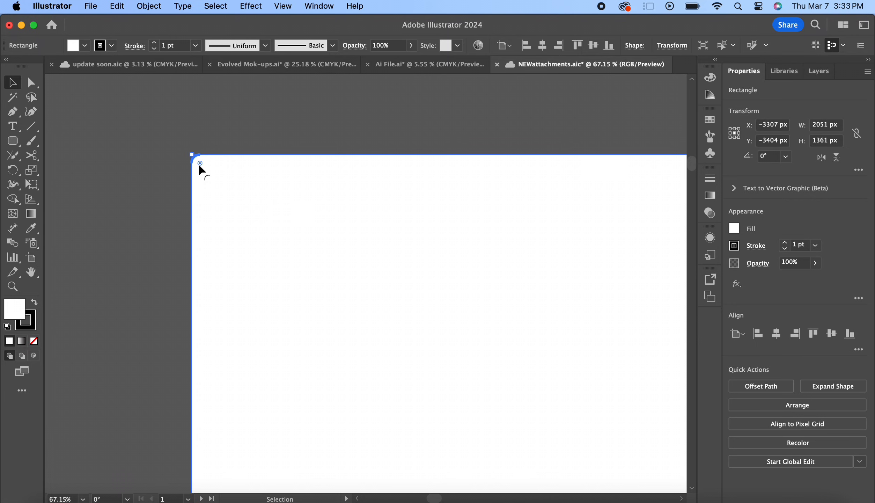
{"action": "left_click_drag", "start_coordinate": [201, 165], "coordinate": [203, 198]}
{"action": "left_click", "coordinate": [321, 107]}
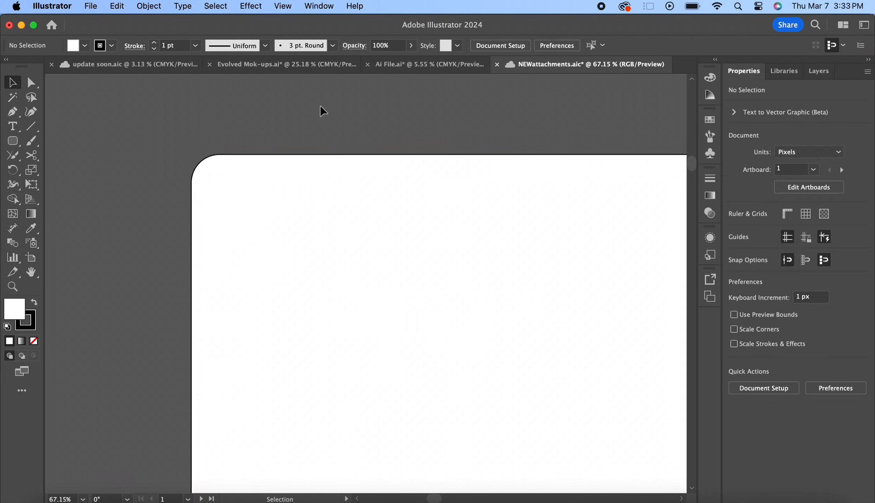
Draw a large circle with the Ellipse tool on an empty part of the canvas and delete it
{"action": "left_click", "coordinate": [10, 140]}
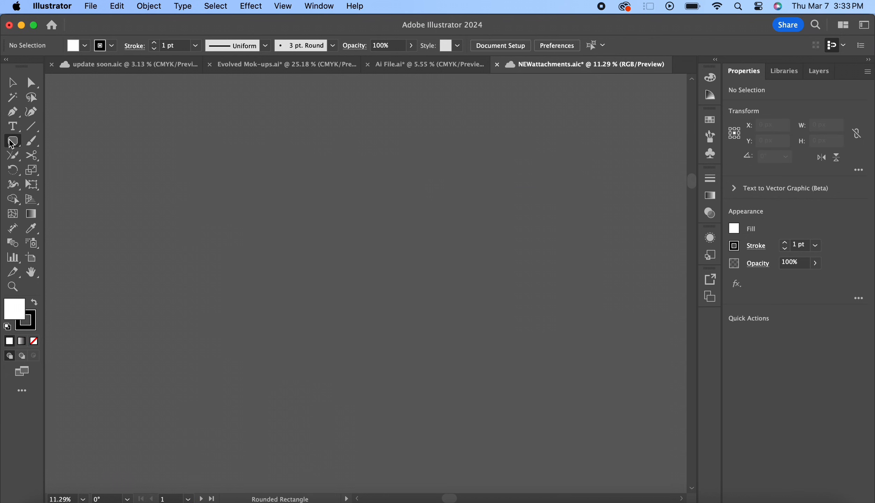
{"action": "left_click_drag", "start_coordinate": [11, 143], "coordinate": [72, 167]}
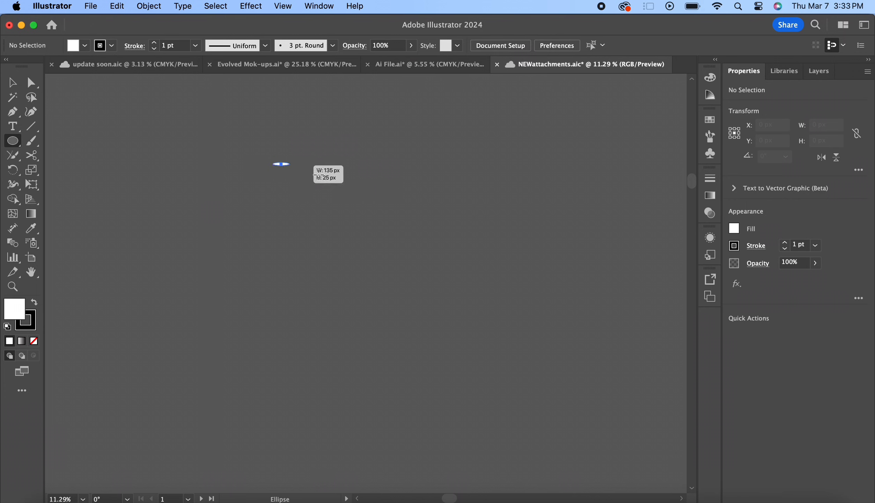
{"action": "left_click_drag", "start_coordinate": [318, 175], "coordinate": [462, 319]}
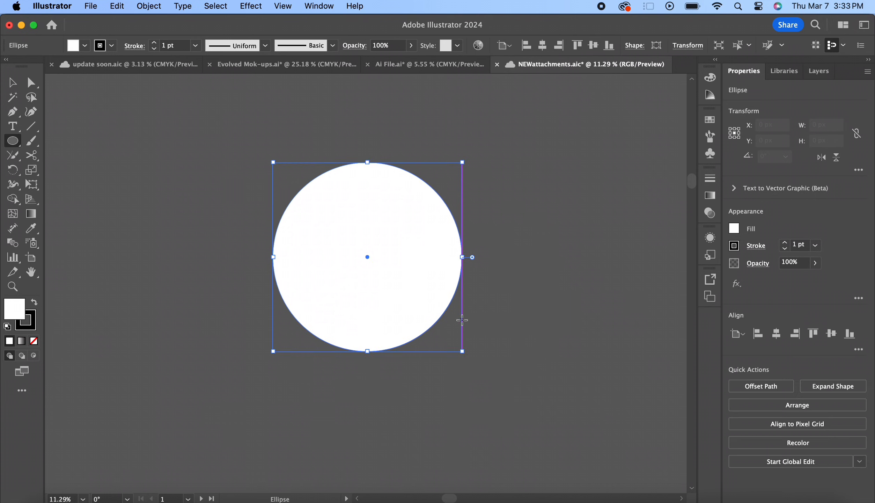
{"action": "key", "text": "Delete"}
Start a hexagon about 1501 by 1340 px with the Polygon tool and raise it to eight sides while drawing
{"action": "left_click_drag", "start_coordinate": [13, 141], "coordinate": [85, 178]}
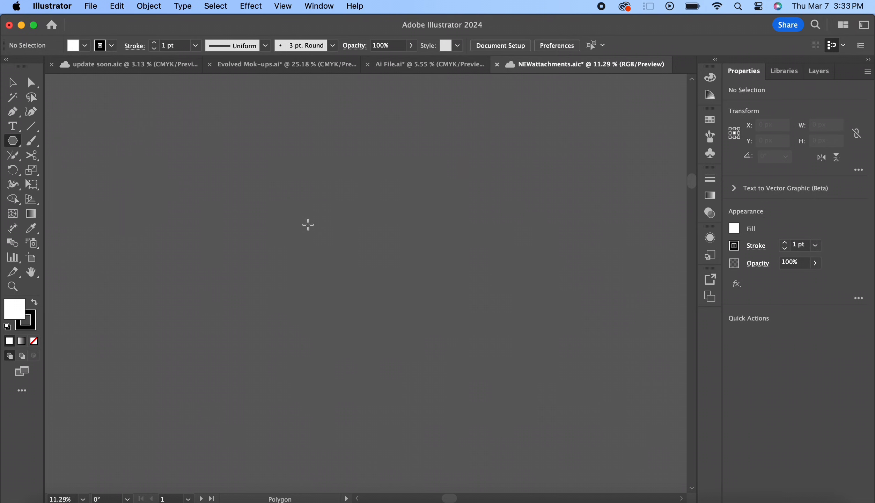
{"action": "left_click_drag", "start_coordinate": [331, 187], "coordinate": [384, 263]}
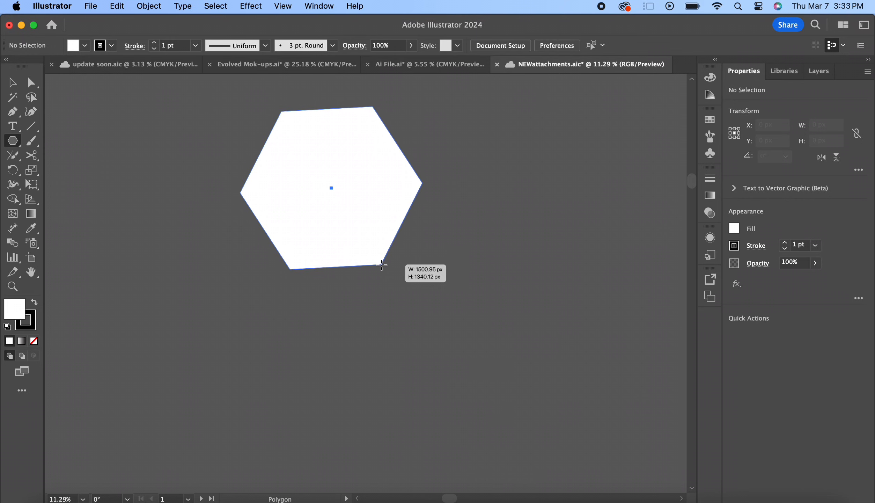
{"action": "key", "text": "Up"}
{"action": "key", "text": "Up"}
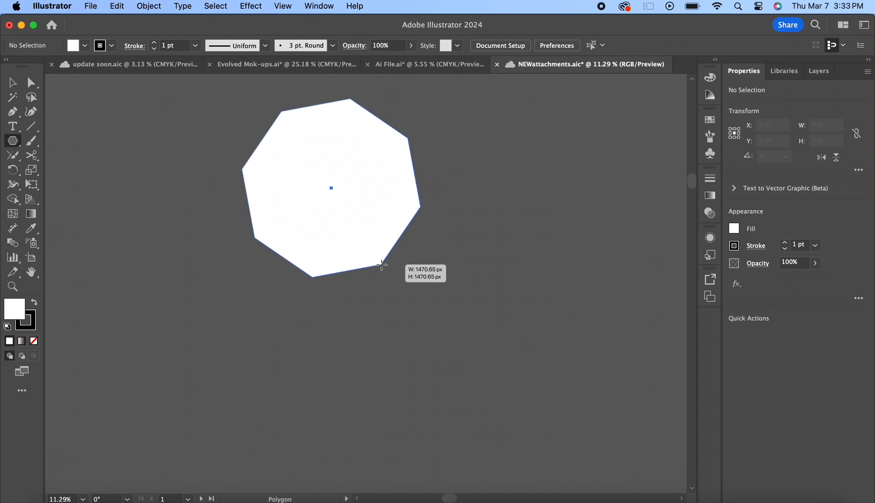
Reduce the polygon being drawn to four sides
{"action": "key", "text": "Down"}
{"action": "key", "text": "Down"}
{"action": "key", "text": "Down"}
{"action": "key", "text": "Down"}
{"action": "key", "text": "Down"}
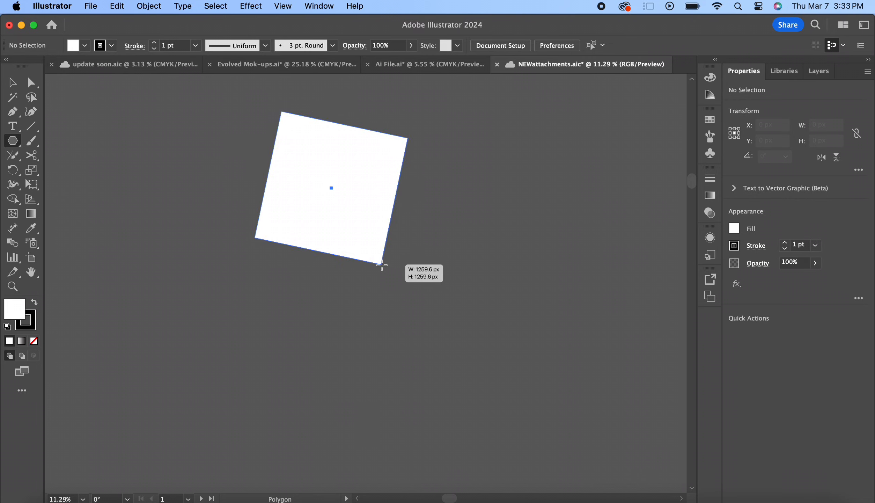
Raise the polygon being drawn to seven sides, reduce it to a triangle, and delete the finished shape
{"action": "key", "text": "Up"}
{"action": "key", "text": "Up"}
{"action": "key", "text": "Up"}
{"action": "key", "text": "Up"}
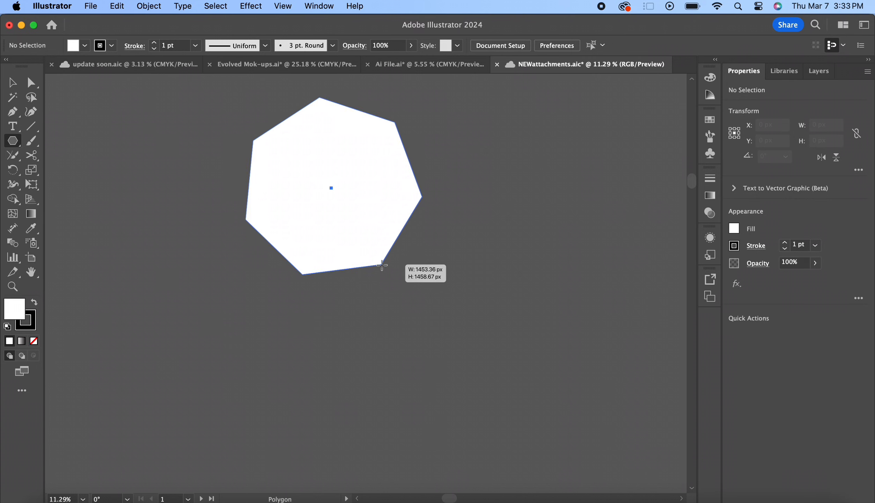
{"action": "key", "text": "Down"}
{"action": "key", "text": "Down"}
{"action": "key", "text": "Down"}
{"action": "key", "text": "Down"}
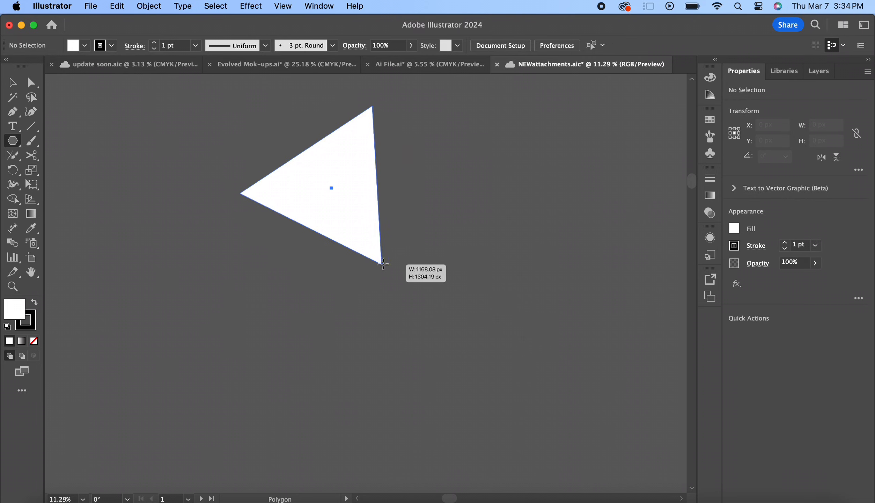
{"action": "mouse_move", "coordinate": [383, 264]}
{"action": "left_mouse_down"}
{"action": "mouse_move", "coordinate": [408, 243]}
{"action": "mouse_move", "coordinate": [416, 341]}
{"action": "mouse_move", "coordinate": [426, 342]}
{"action": "mouse_move", "coordinate": [381, 275]}
{"action": "left_mouse_up"}
{"action": "key", "text": "Delete"}
Draw a ten-pointed star about 1284 by 1257 px on the empty canvas with the Star tool
{"action": "left_click_drag", "start_coordinate": [12, 141], "coordinate": [101, 205]}
{"action": "left_click_drag", "start_coordinate": [340, 194], "coordinate": [263, 239]}
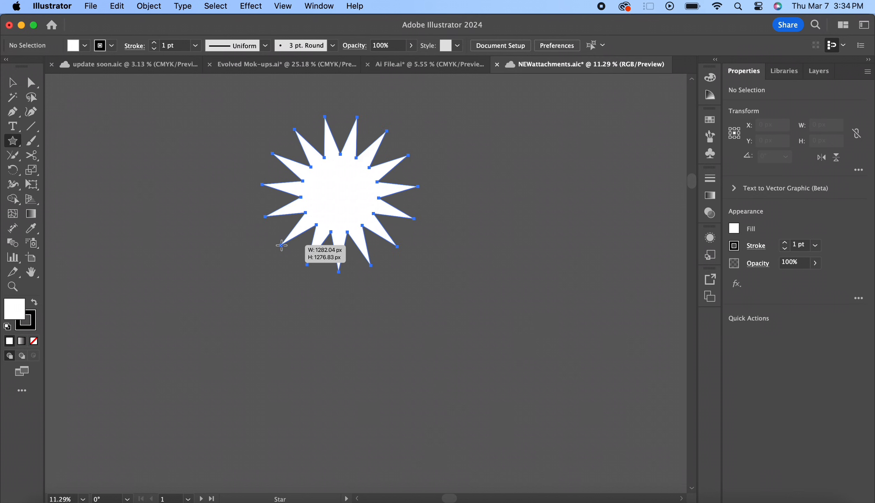
{"action": "left_click_drag", "start_coordinate": [282, 245], "coordinate": [281, 245]}
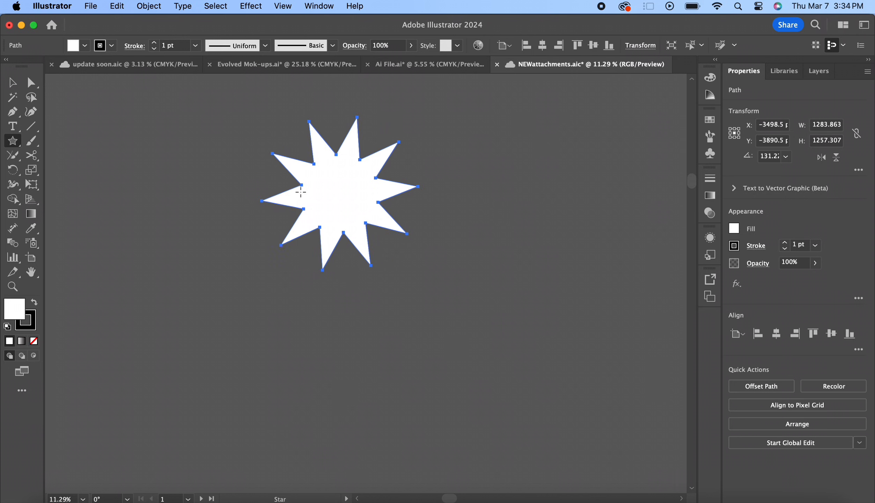
{"action": "key", "text": "a"}
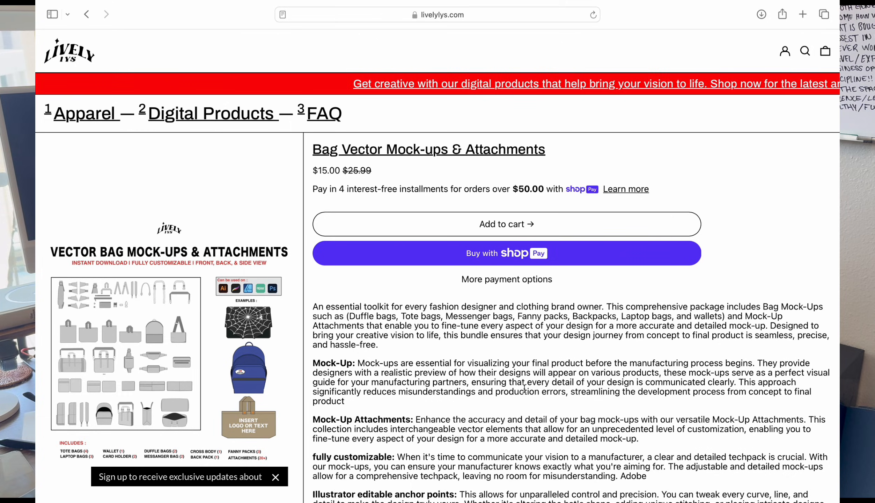
Switch to the livelylys.com store and open the bundle of vector mock-up attachments, mock-ups and tech-pack template from the featured collection
{"action": "scroll", "coordinate": [524, 387], "scroll_direction": "down", "scroll_amount": 10}
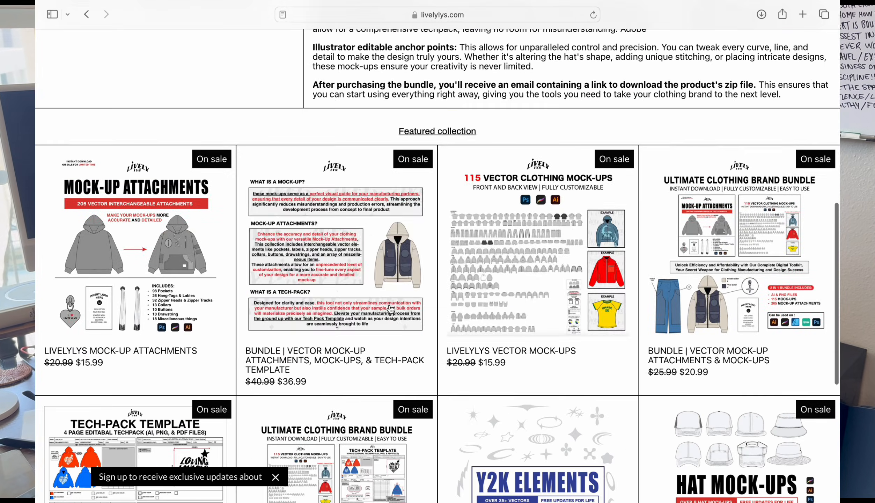
{"action": "left_click", "coordinate": [391, 361]}
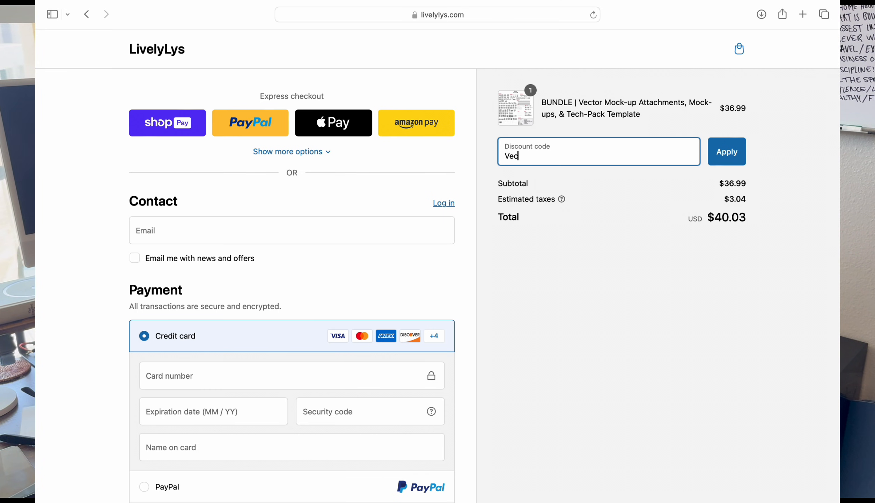